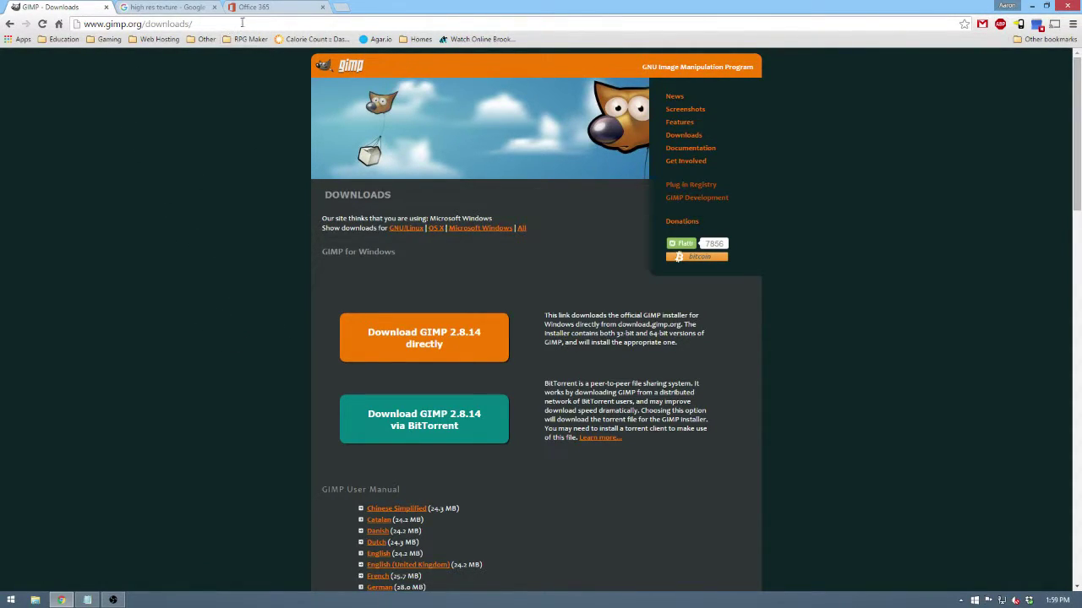
Open Yammer from the Office 365 app launcher and close the leftover Office 365 page.
{"action": "left_click_drag", "start_coordinate": [258, 6], "coordinate": [152, 7]}
{"action": "left_click", "coordinate": [15, 64]}
{"action": "left_click", "coordinate": [269, 133]}
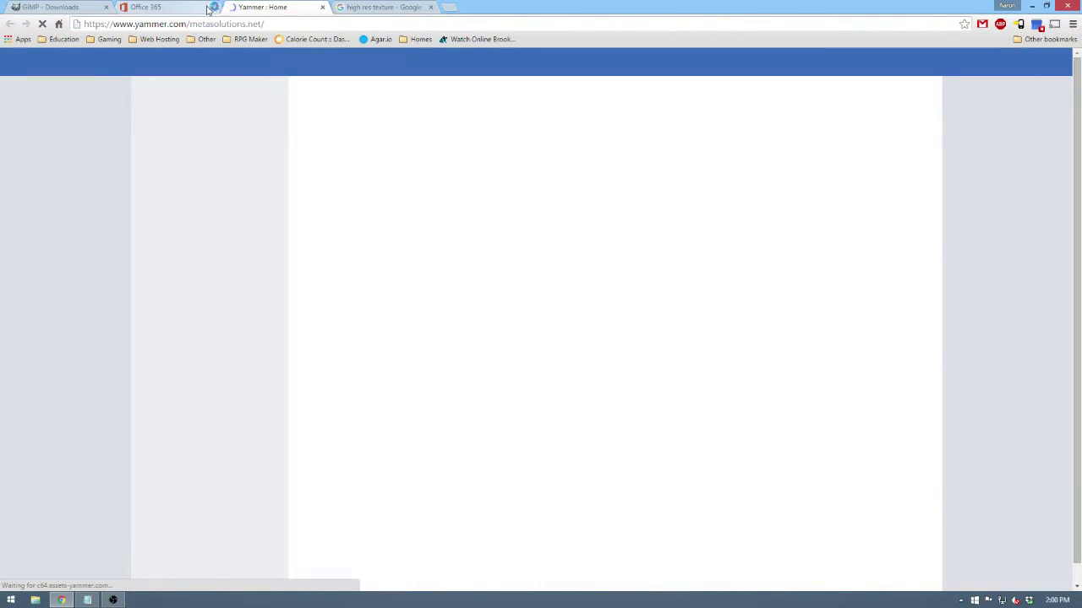
{"action": "left_click", "coordinate": [213, 7]}
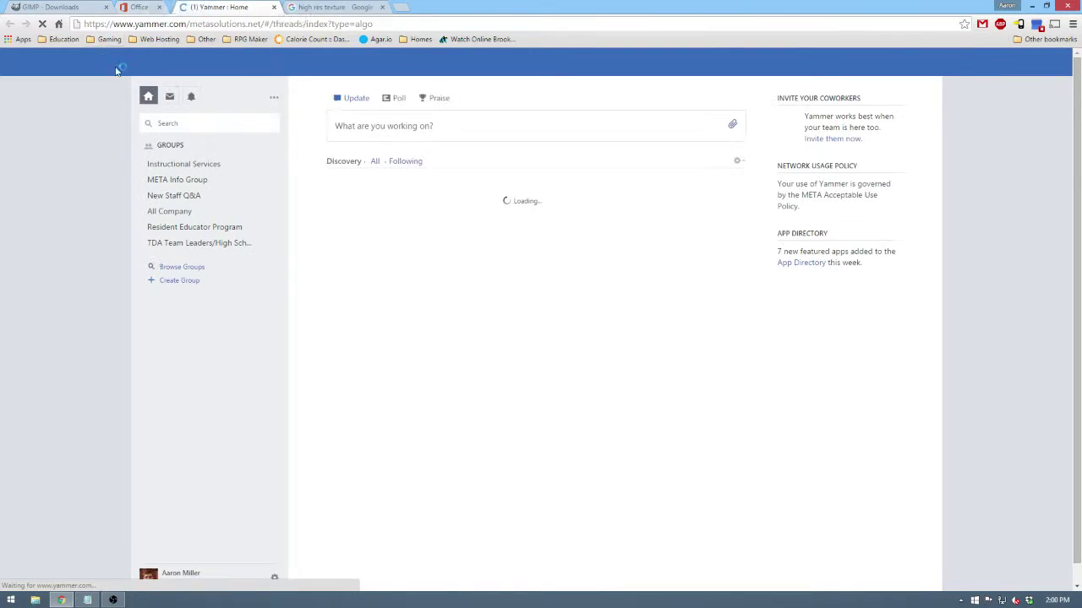
Search Yammer for "navigator".
{"action": "left_click", "coordinate": [199, 124]}
{"action": "type", "text": "nati"}
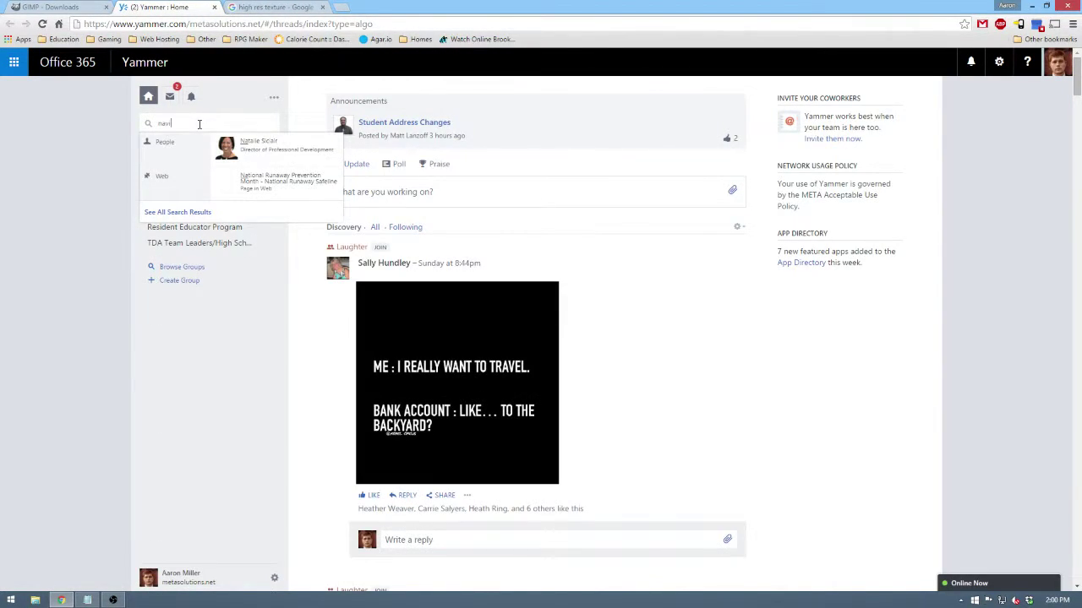
{"action": "type", "text": "gator"}
{"action": "key", "text": "Return"}
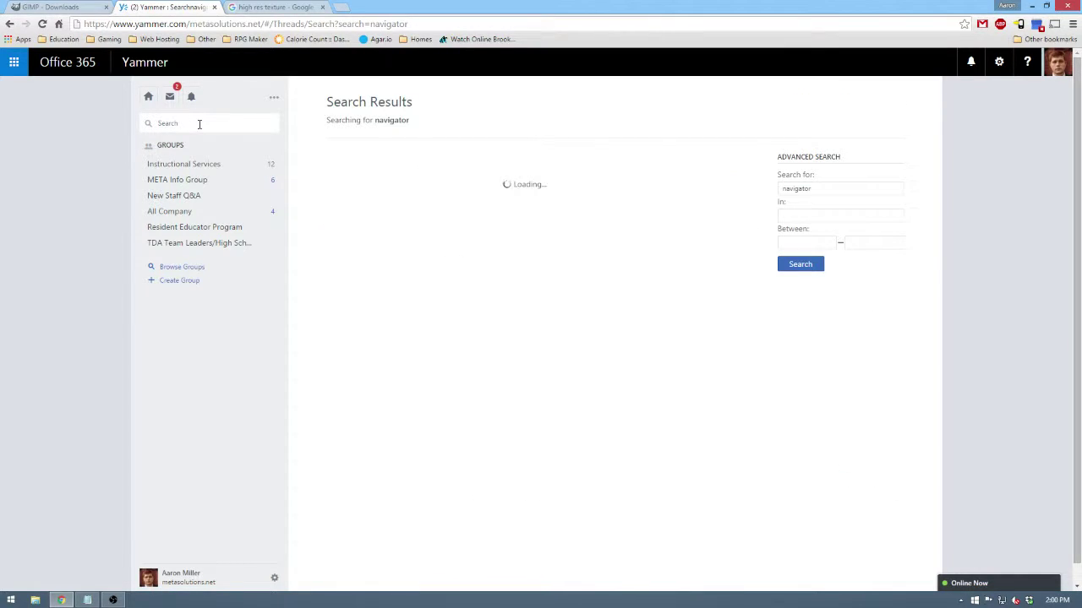
Locate the mascot post with the Contest_Winner_Announcement attachment in the results, and check the desktop for its PDF.
{"action": "scroll", "coordinate": [557, 188], "scroll_direction": "down", "scroll_amount": 5}
{"action": "scroll", "coordinate": [556, 188], "scroll_direction": "down", "scroll_amount": 5}
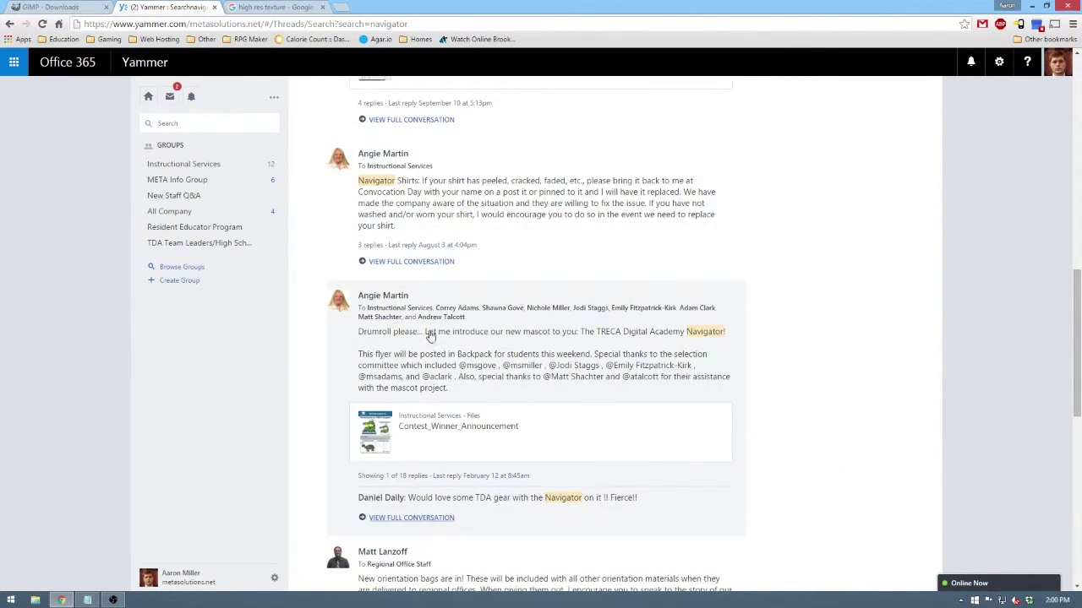
{"action": "mouse_move", "coordinate": [391, 429]}
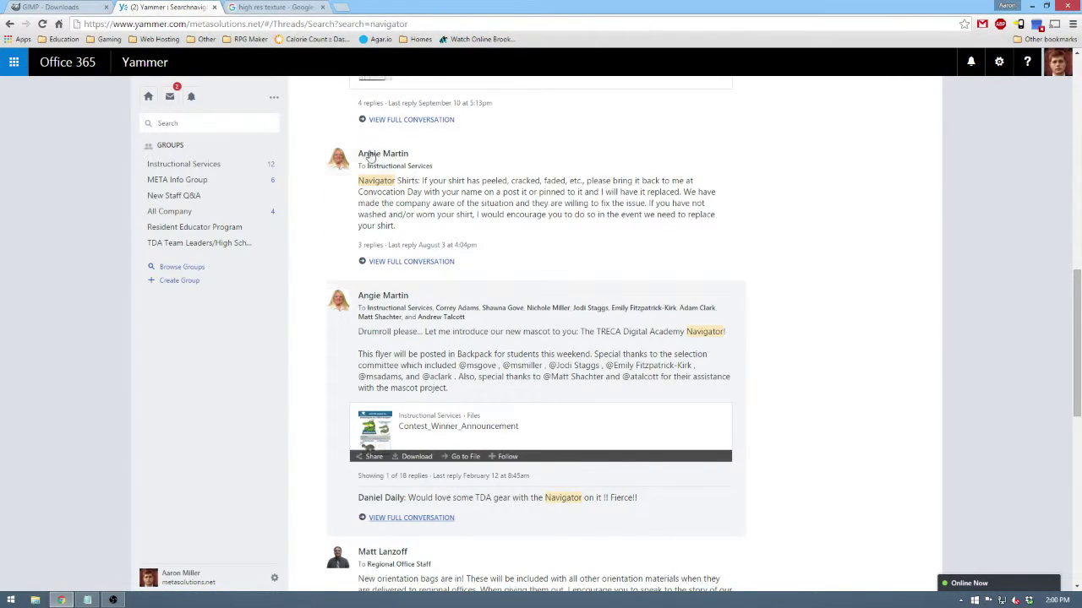
{"action": "left_click", "coordinate": [1033, 6]}
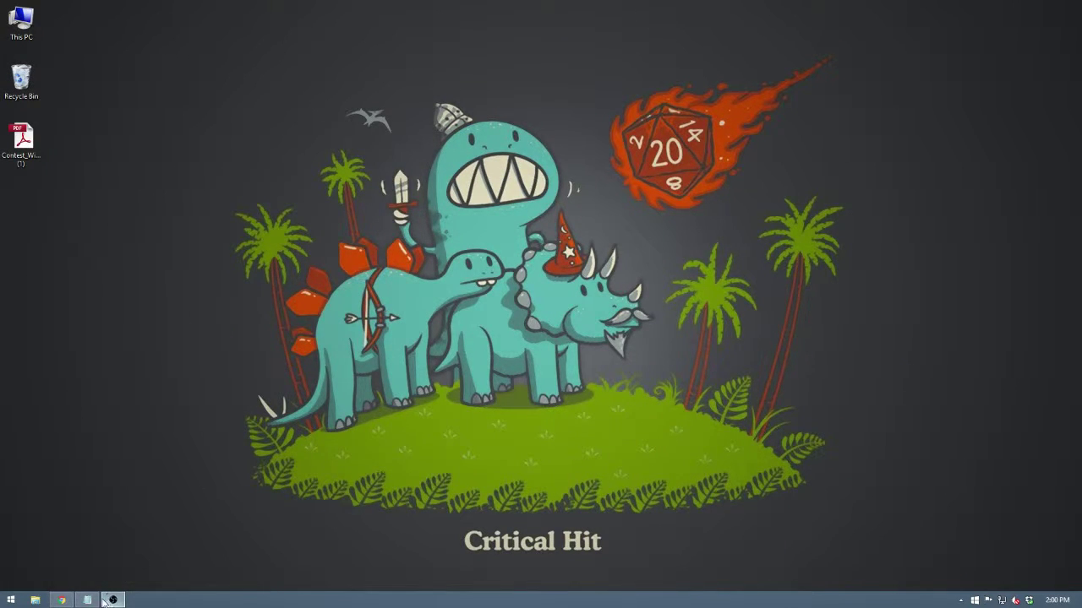
{"action": "left_click", "coordinate": [61, 600]}
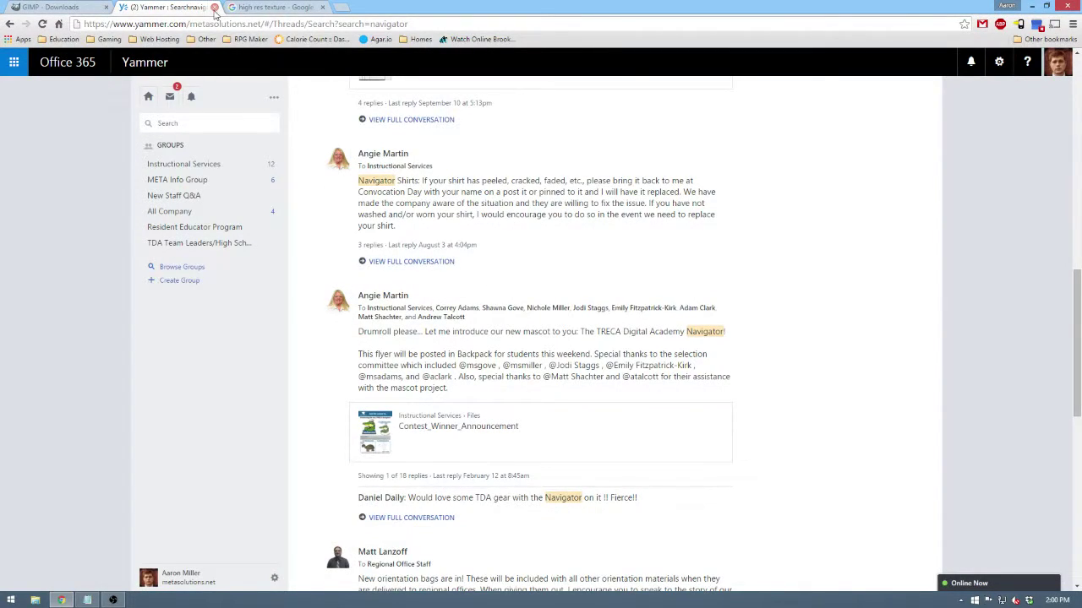
Filter the "high res texture" Google image results to sizes larger than 2 MP (1600×1200).
{"action": "left_click", "coordinate": [273, 9]}
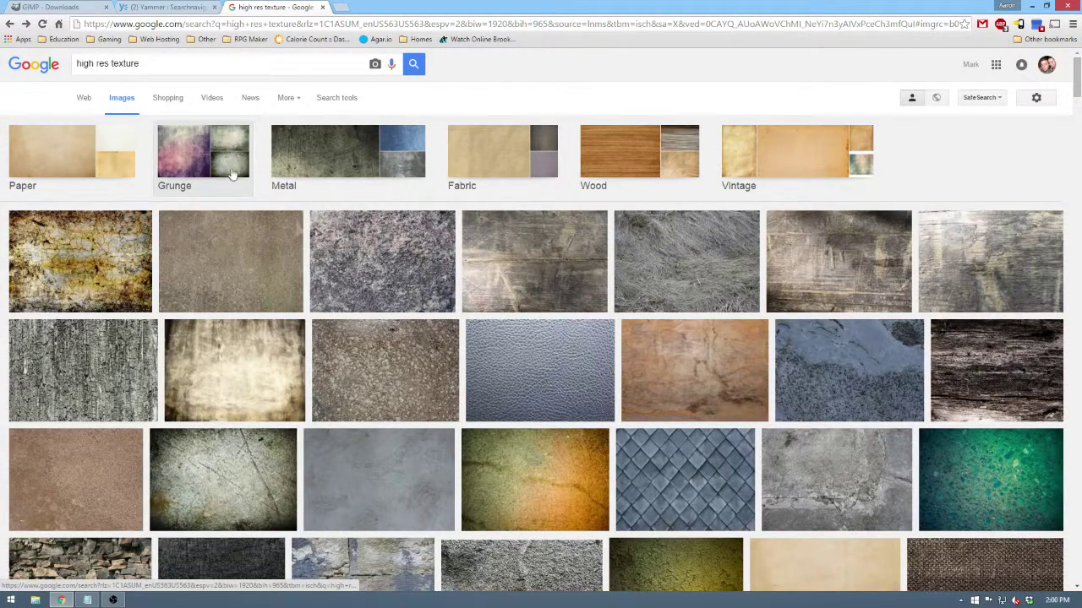
{"action": "scroll", "coordinate": [400, 265], "scroll_direction": "down", "scroll_amount": 2}
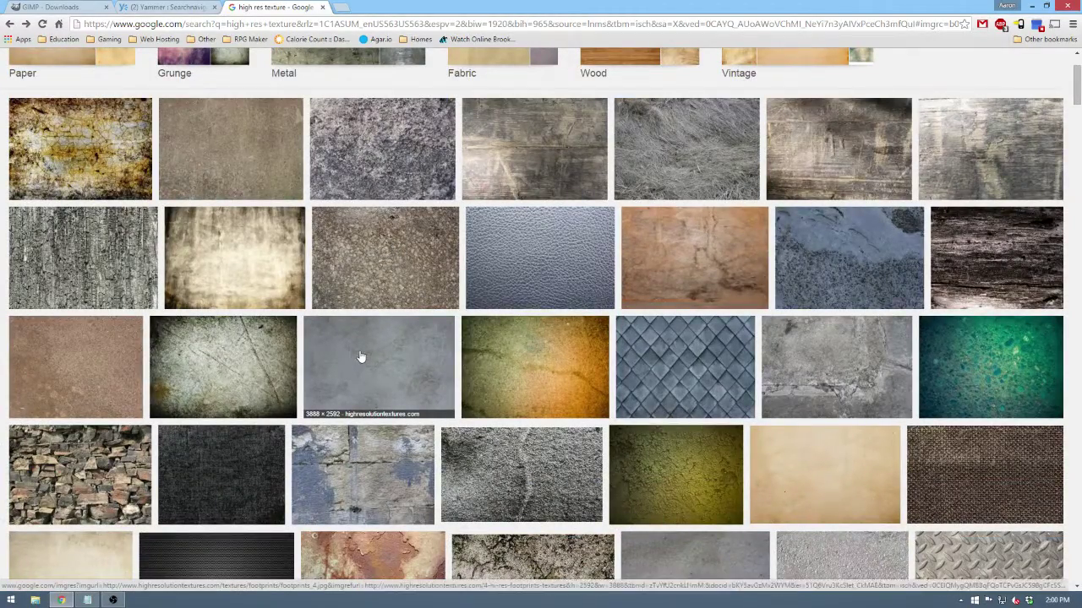
{"action": "scroll", "coordinate": [360, 356], "scroll_direction": "up", "scroll_amount": 2}
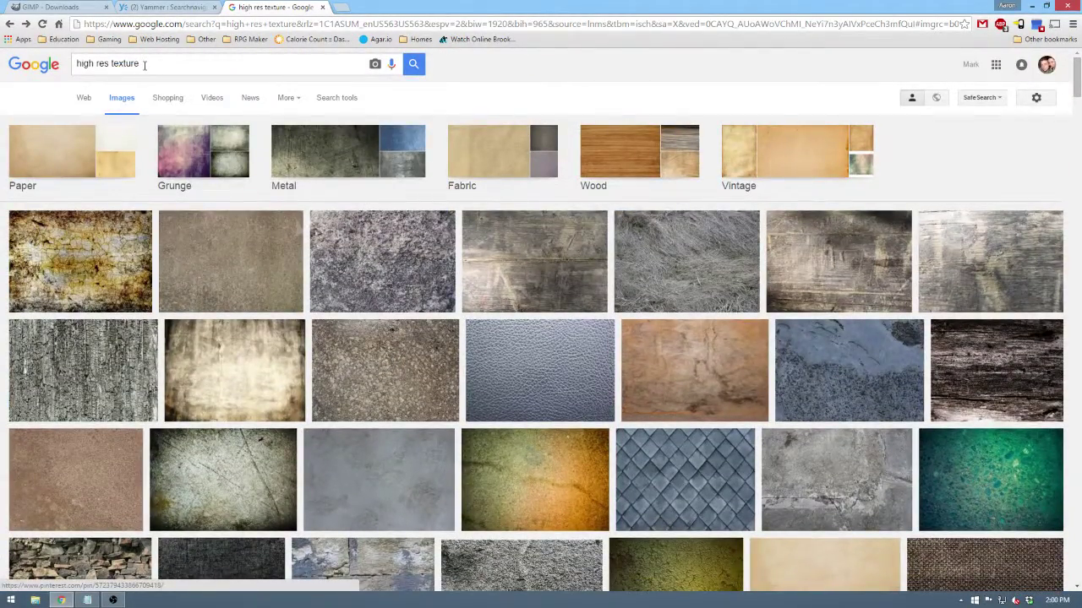
{"action": "left_click", "coordinate": [340, 99]}
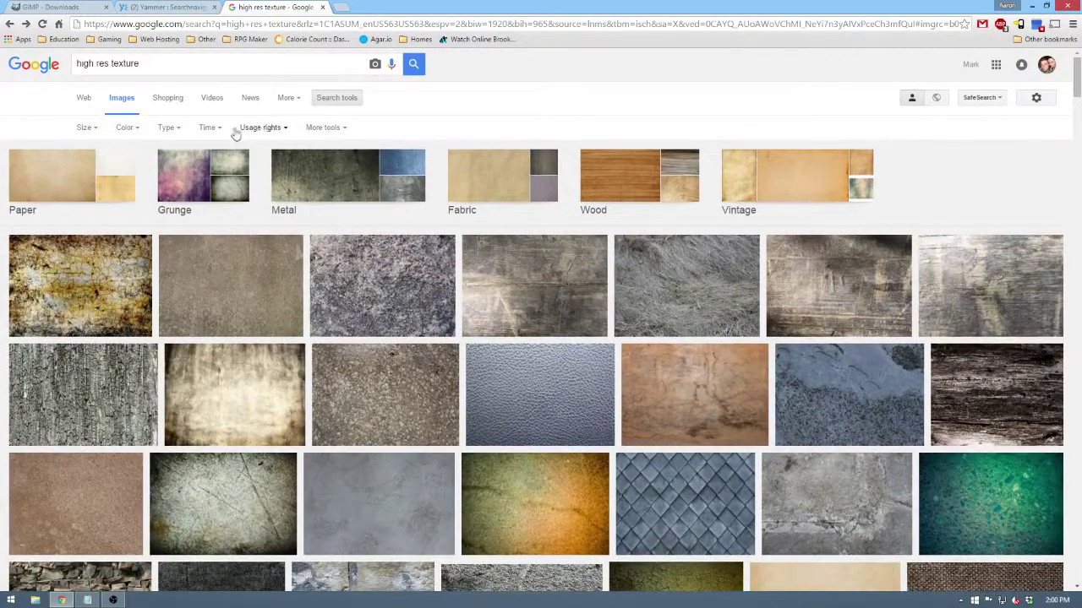
{"action": "left_click", "coordinate": [84, 128]}
{"action": "mouse_move", "coordinate": [100, 210]}
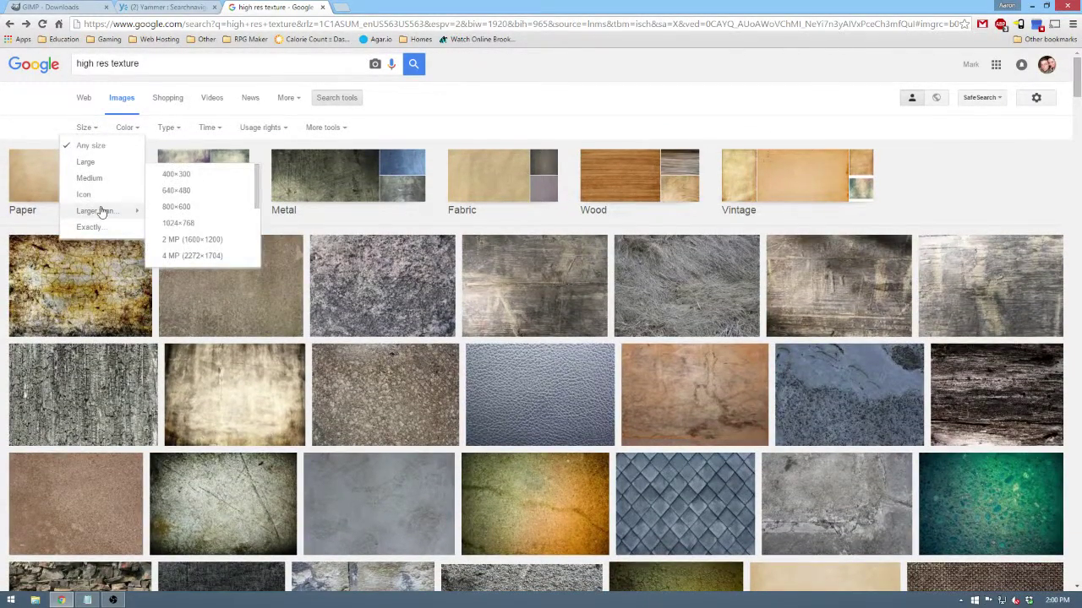
{"action": "left_click", "coordinate": [213, 237]}
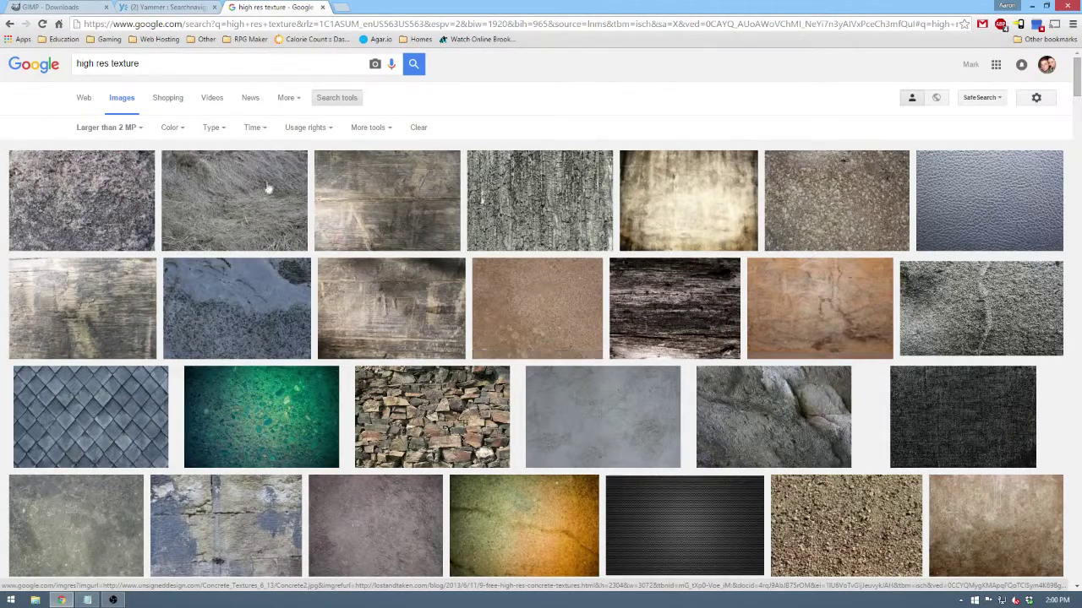
Save the red-orange Warm High Res Texture image from the results onto the desktop, keeping the browser maximized when finished.
{"action": "scroll", "coordinate": [427, 243], "scroll_direction": "down", "scroll_amount": 3}
{"action": "scroll", "coordinate": [426, 243], "scroll_direction": "down", "scroll_amount": 4}
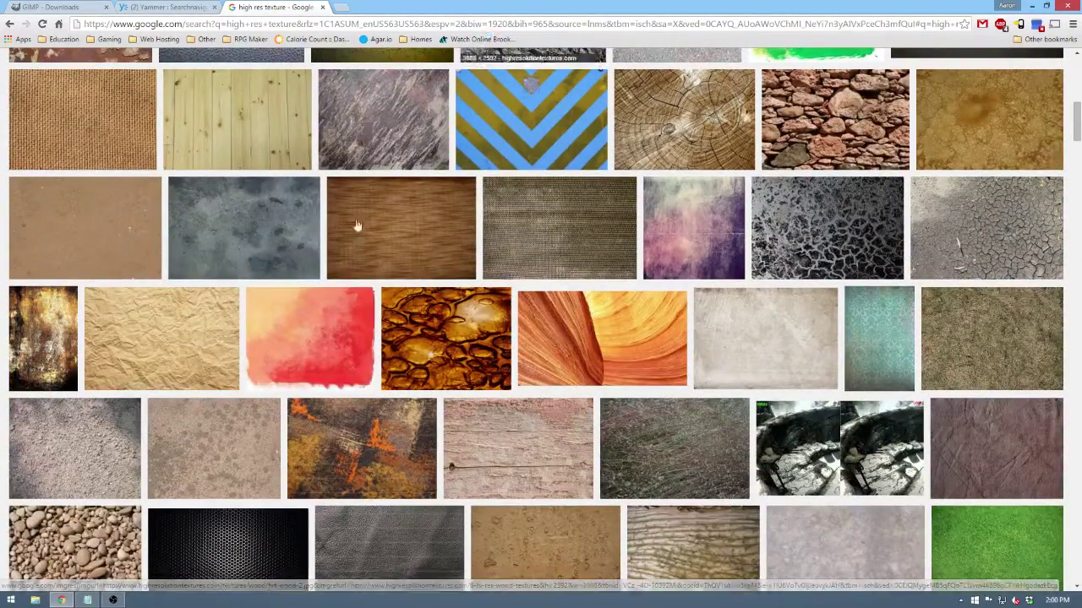
{"action": "left_click", "coordinate": [299, 333]}
{"action": "double_click", "coordinate": [611, 9]}
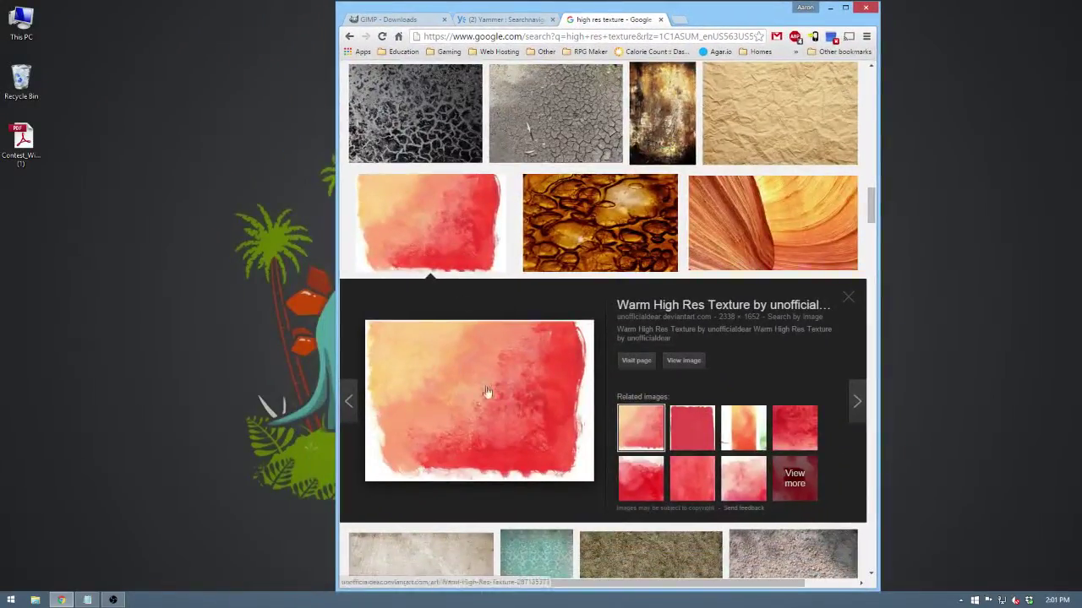
{"action": "left_click_drag", "start_coordinate": [496, 395], "coordinate": [125, 300]}
{"action": "left_click_drag", "start_coordinate": [214, 279], "coordinate": [163, 322]}
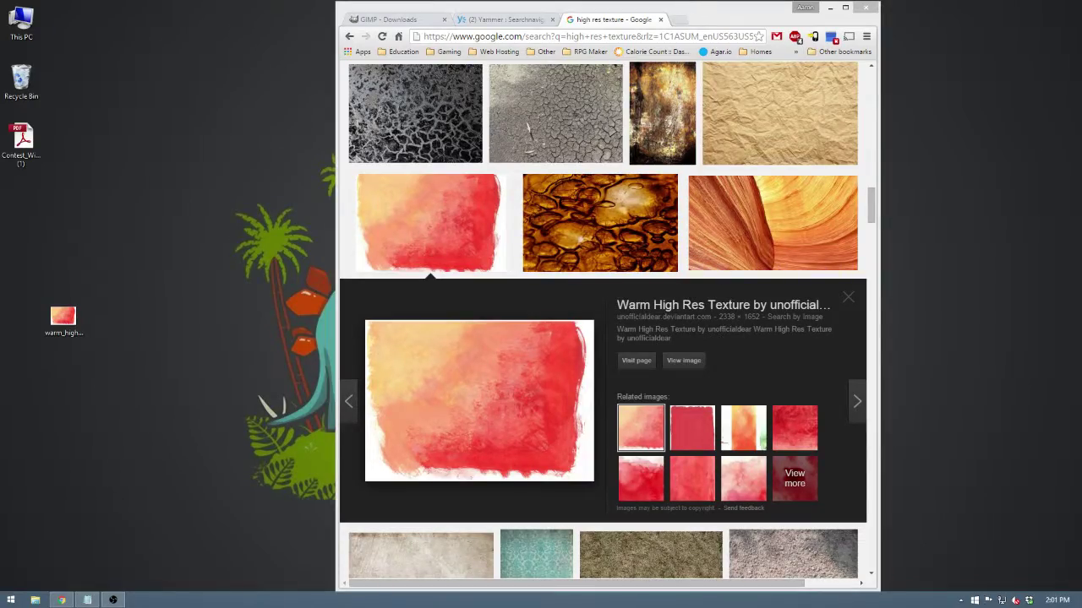
{"action": "key", "text": "super+Up"}
Browse further texture results and preview the Green Leather Texture picture.
{"action": "scroll", "coordinate": [662, 175], "scroll_direction": "down", "scroll_amount": 5}
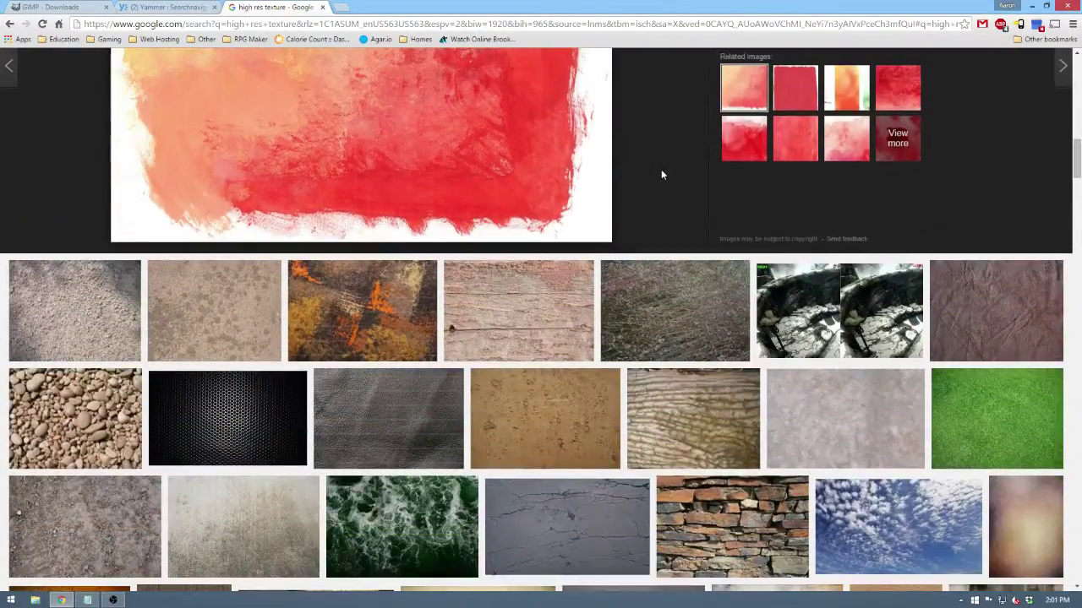
{"action": "scroll", "coordinate": [651, 176], "scroll_direction": "down", "scroll_amount": 3}
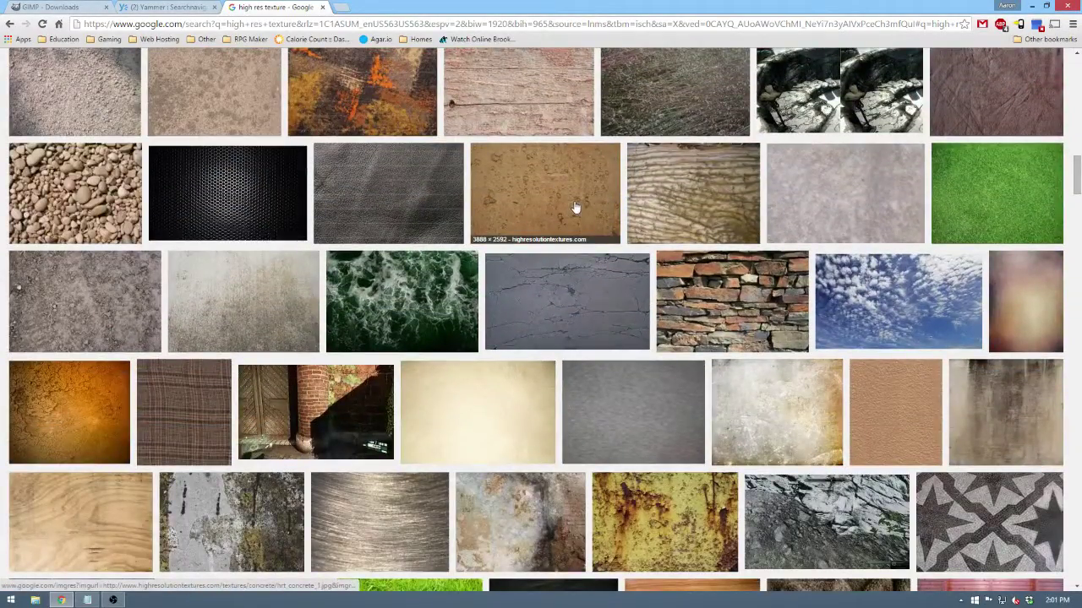
{"action": "scroll", "coordinate": [575, 207], "scroll_direction": "down", "scroll_amount": 1}
{"action": "scroll", "coordinate": [579, 220], "scroll_direction": "down", "scroll_amount": 3}
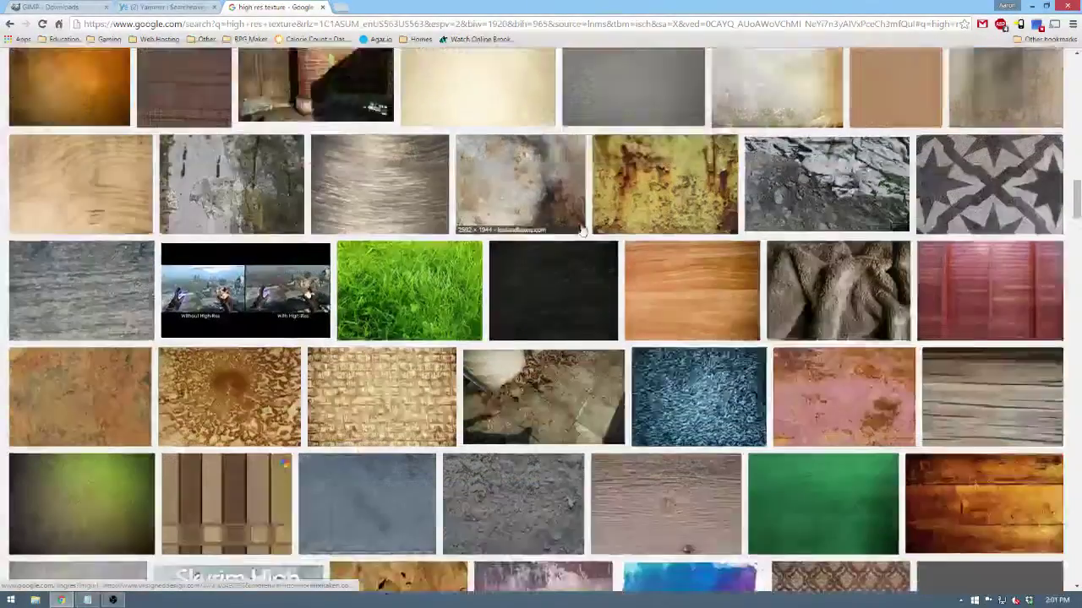
{"action": "scroll", "coordinate": [582, 230], "scroll_direction": "down", "scroll_amount": 2}
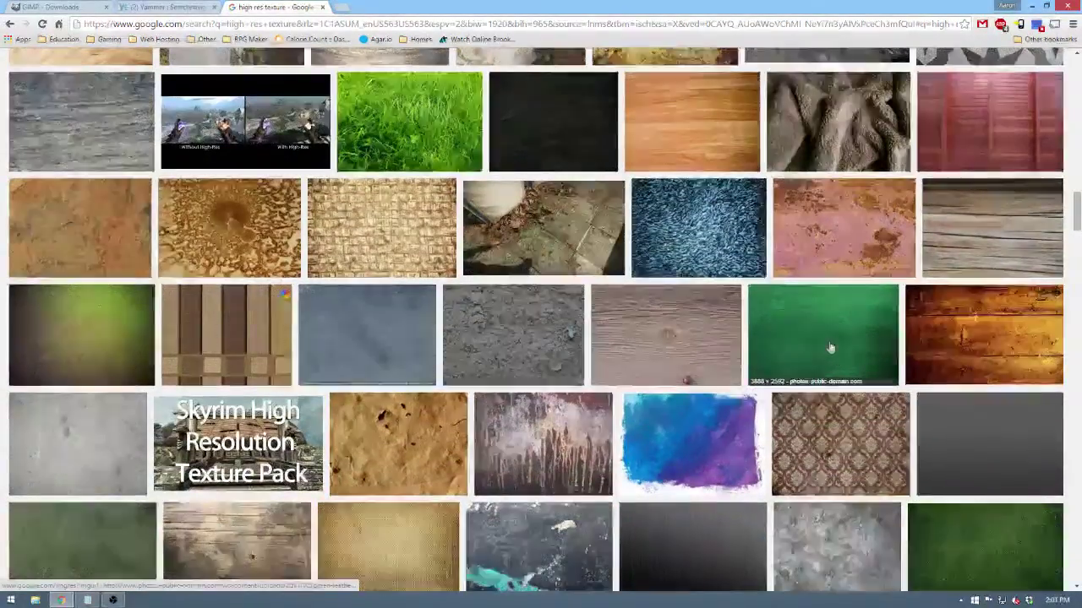
{"action": "left_click", "coordinate": [830, 347]}
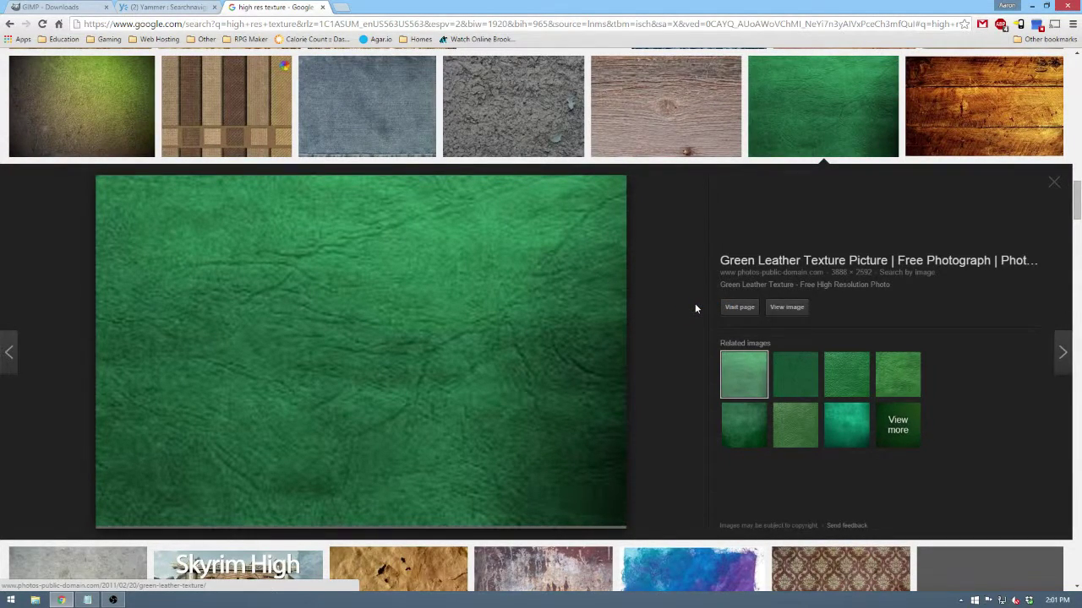
Save the dark brushed metal image 6-High-Resolution-Metal-texture_06.jpg from the results onto the desktop.
{"action": "scroll", "coordinate": [466, 228], "scroll_direction": "down", "scroll_amount": 3}
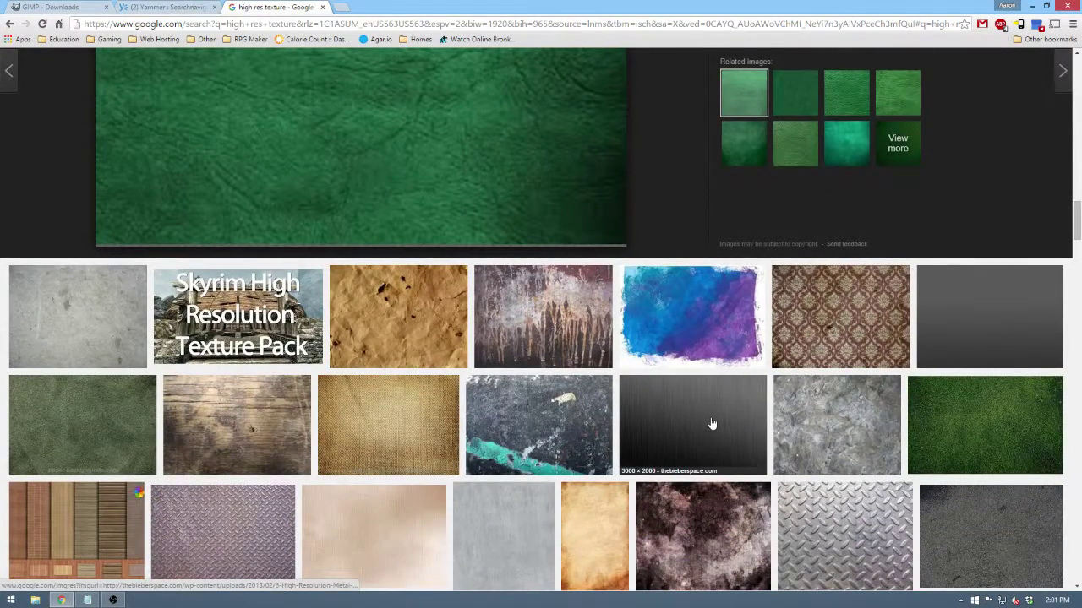
{"action": "left_click", "coordinate": [664, 443]}
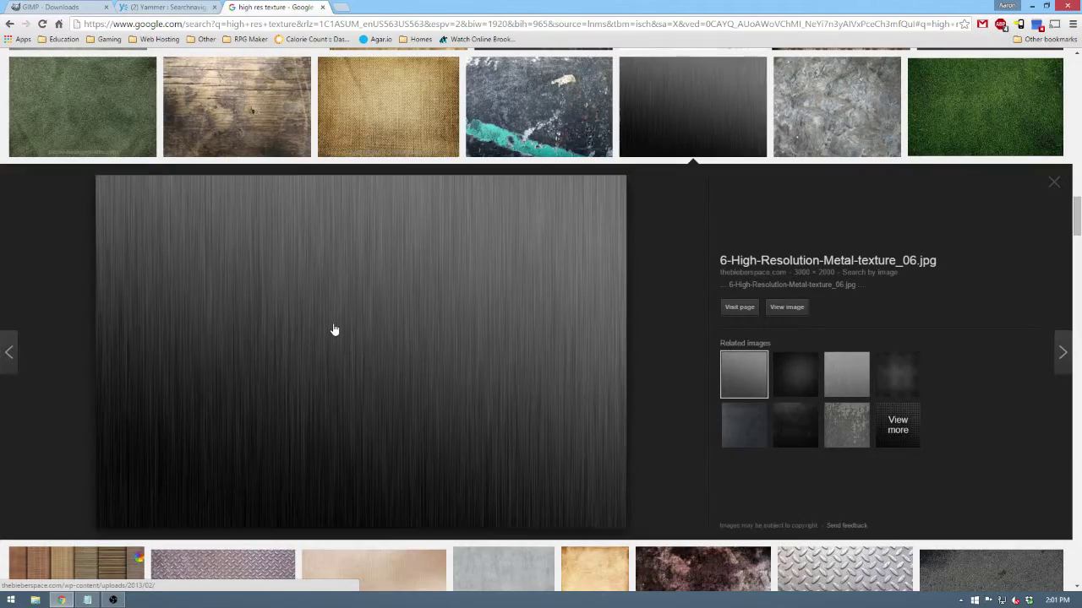
{"action": "double_click", "coordinate": [483, 5]}
{"action": "left_click_drag", "start_coordinate": [564, 393], "coordinate": [101, 240]}
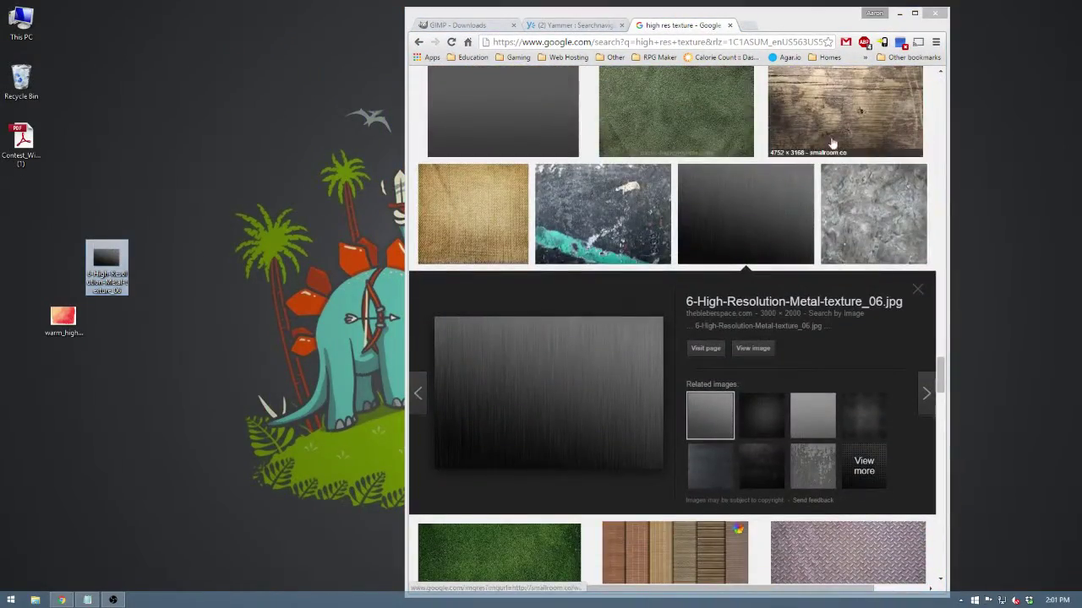
{"action": "double_click", "coordinate": [769, 24]}
Find the Teal Fabric Texture picture further down the image results and open its preview.
{"action": "scroll", "coordinate": [535, 317], "scroll_direction": "down", "scroll_amount": 10}
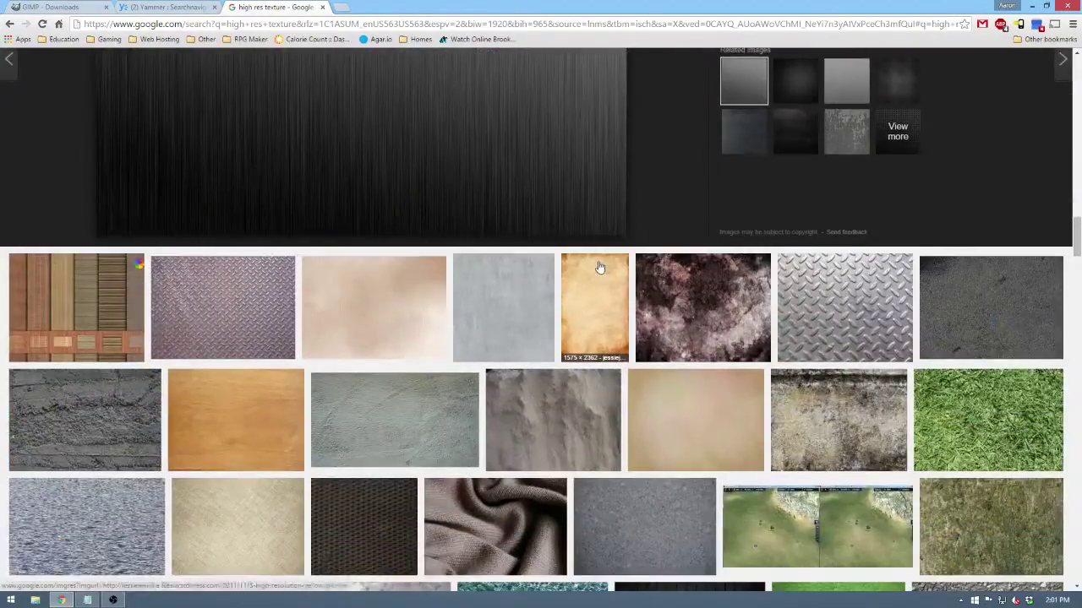
{"action": "scroll", "coordinate": [534, 337], "scroll_direction": "down", "scroll_amount": 7}
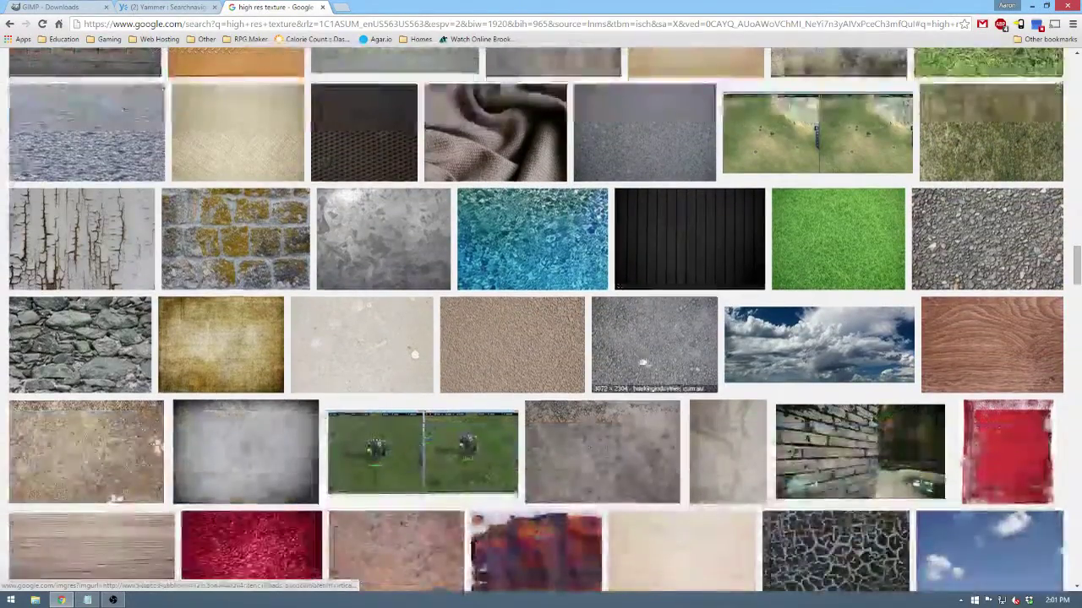
{"action": "scroll", "coordinate": [414, 363], "scroll_direction": "down", "scroll_amount": 3}
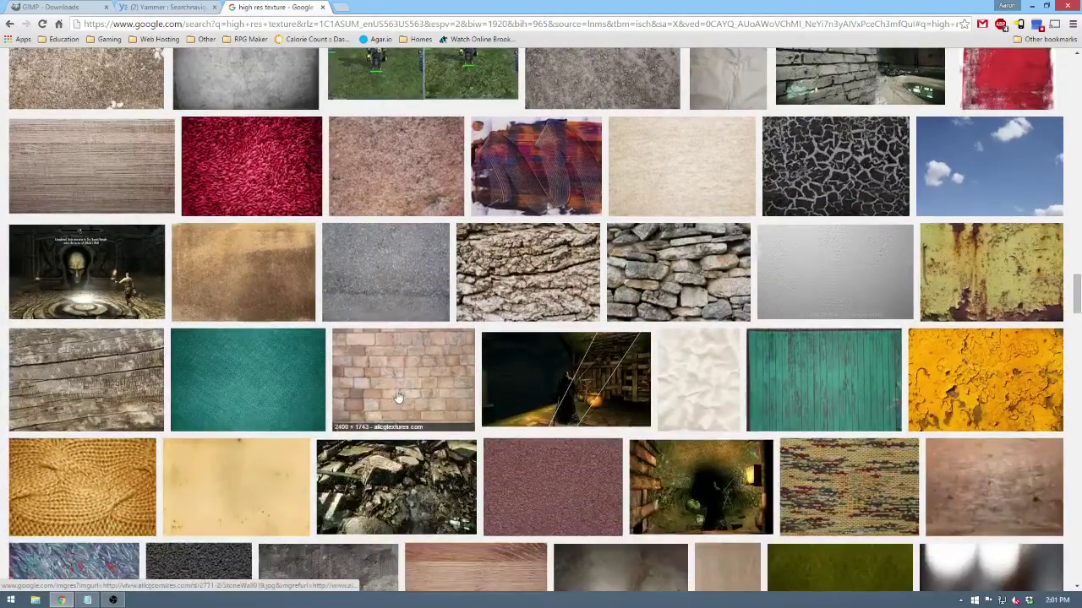
{"action": "left_click", "coordinate": [273, 367]}
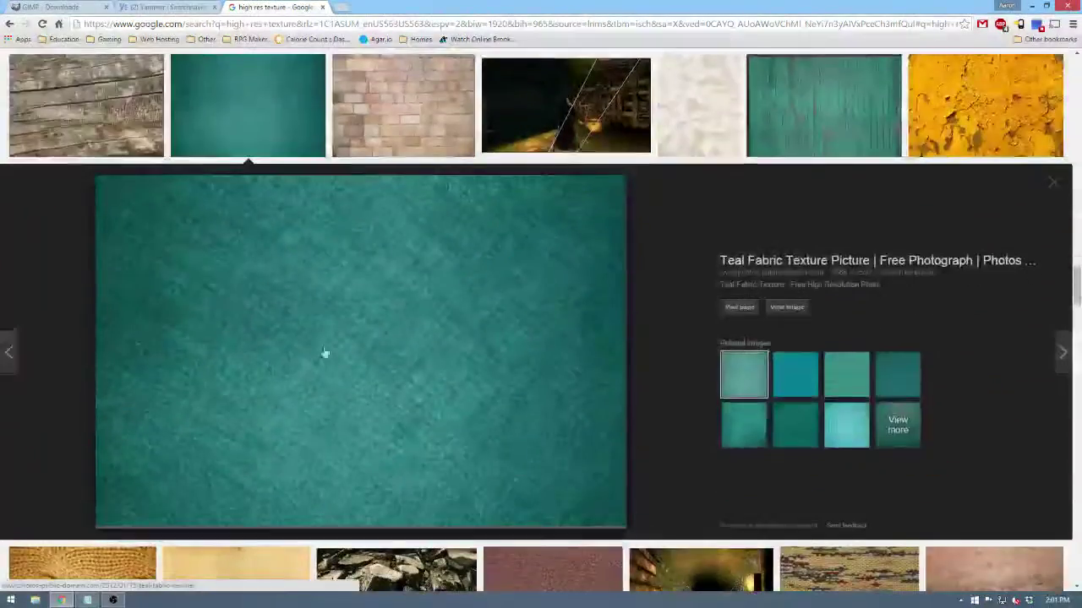
{"action": "key", "text": "super+Down"}
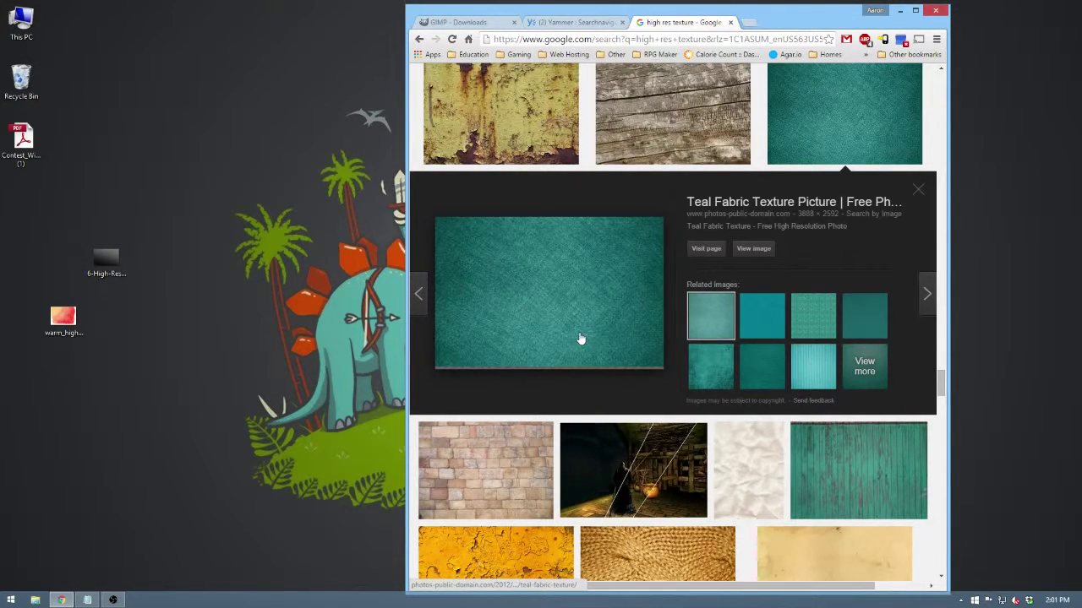
{"action": "double_click", "coordinate": [770, 17]}
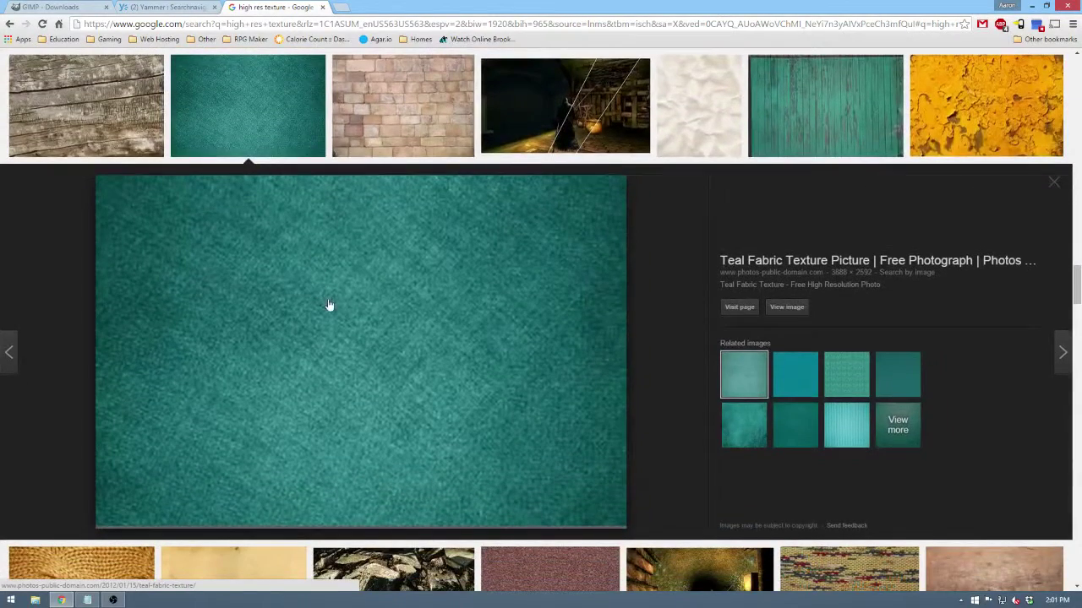
Open the full-size teal fabric image in a new tab, previewing the related turquoise ribbed knit texture while it loads.
{"action": "right_click", "coordinate": [786, 307]}
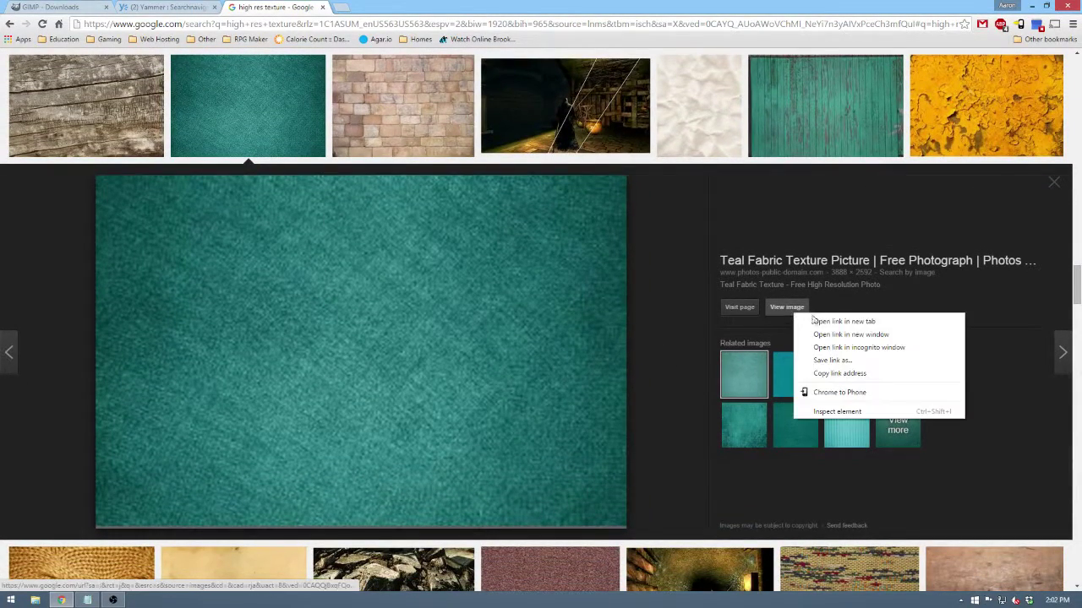
{"action": "left_click", "coordinate": [824, 317]}
{"action": "key", "text": "ctrl+Tab"}
{"action": "mouse_move", "coordinate": [591, 6]}
{"action": "left_mouse_down"}
{"action": "mouse_move", "coordinate": [600, 47]}
{"action": "mouse_move", "coordinate": [613, 2]}
{"action": "left_mouse_up"}
{"action": "left_click", "coordinate": [290, 7]}
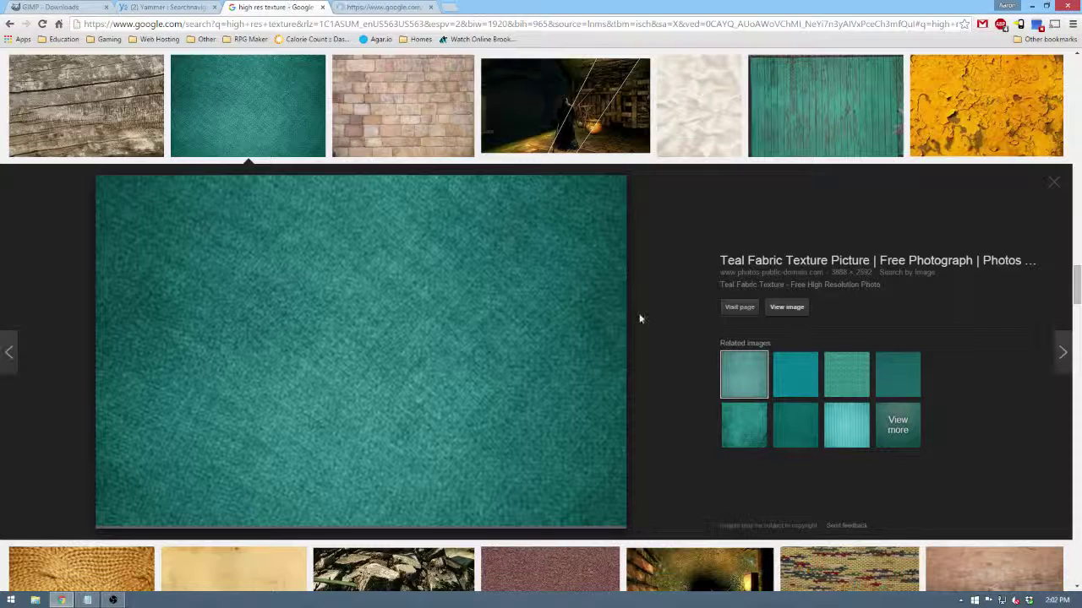
{"action": "left_click", "coordinate": [837, 430]}
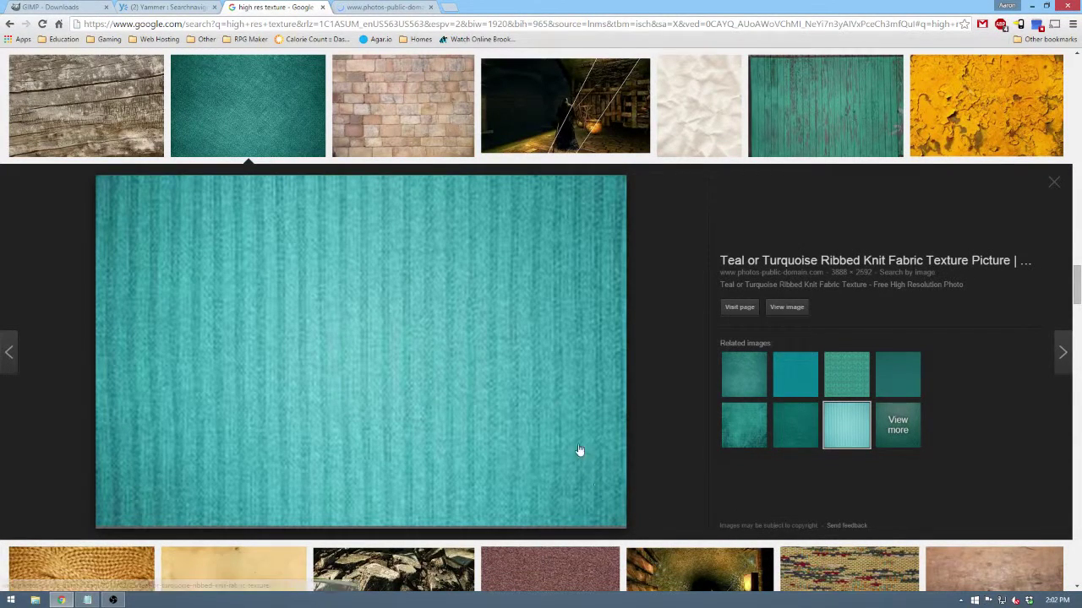
{"action": "key", "text": "ctrl+Tab"}
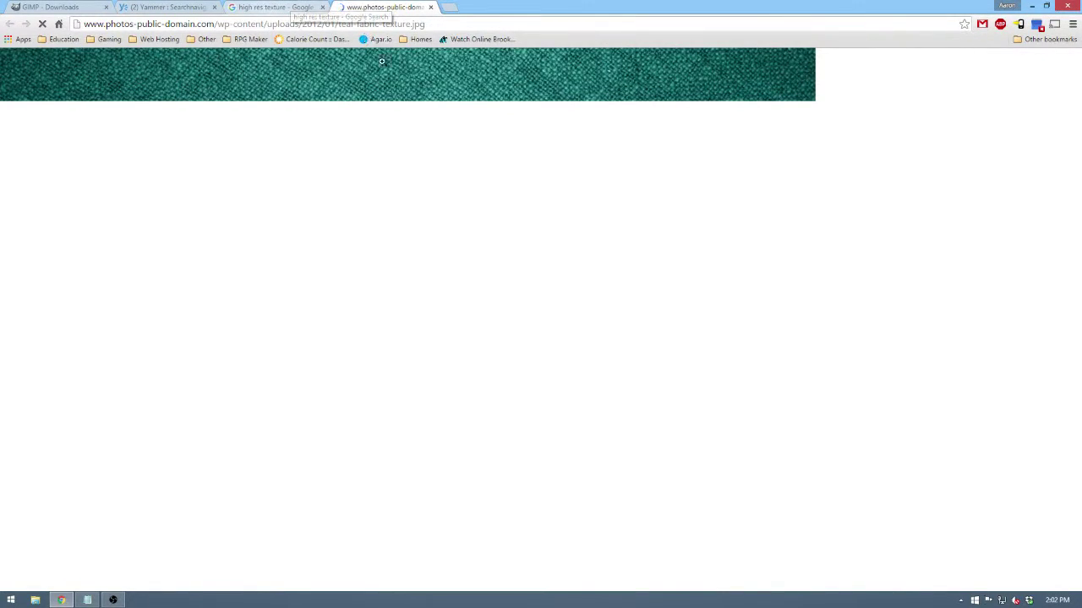
Check how far the full-size teal fabric image has loaded and look through the texture results again.
{"action": "left_click", "coordinate": [396, 95]}
{"action": "left_click", "coordinate": [395, 94]}
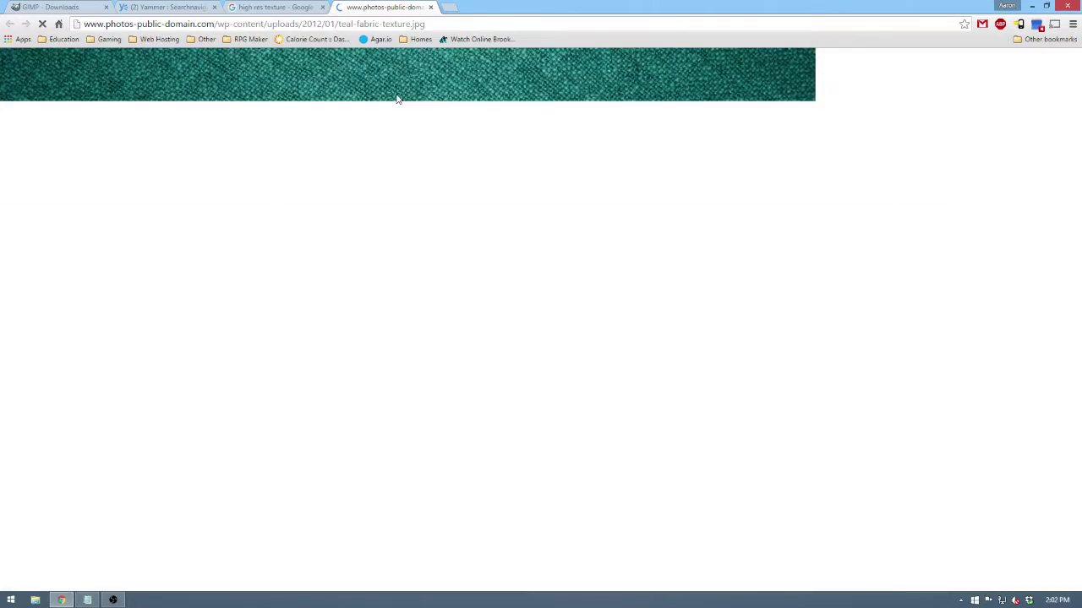
{"action": "key", "text": "ctrl+shift+Tab"}
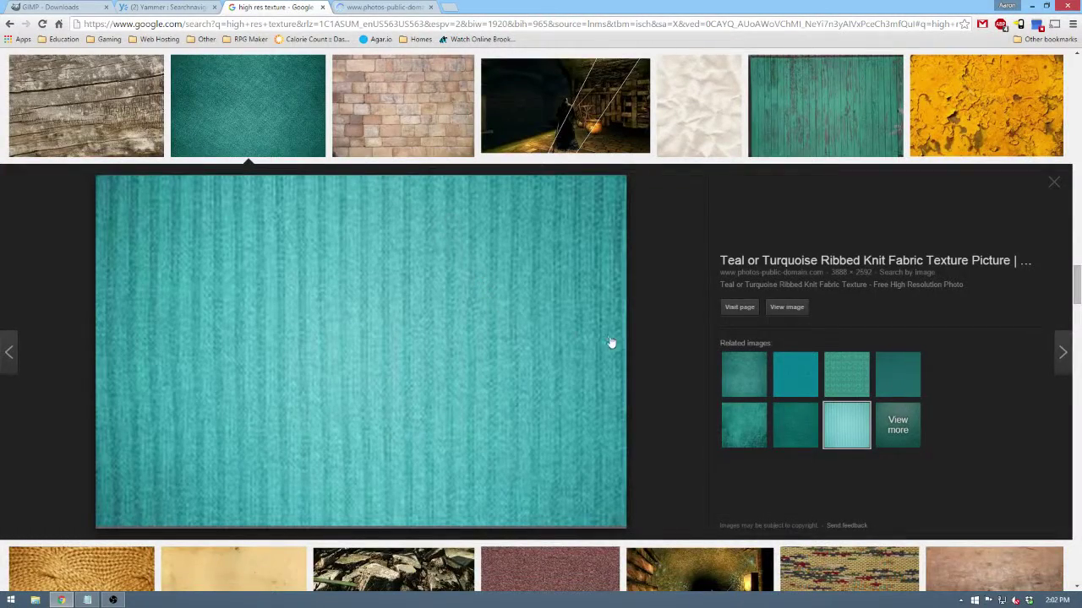
{"action": "scroll", "coordinate": [681, 331], "scroll_direction": "down", "scroll_amount": 4}
{"action": "scroll", "coordinate": [685, 311], "scroll_direction": "up", "scroll_amount": 3}
{"action": "scroll", "coordinate": [685, 311], "scroll_direction": "up", "scroll_amount": 2}
Shrink the browser window, minimize it with the teal fabric image still loading, and launch GIMP 2.
{"action": "left_click_drag", "start_coordinate": [507, 9], "coordinate": [617, 30]}
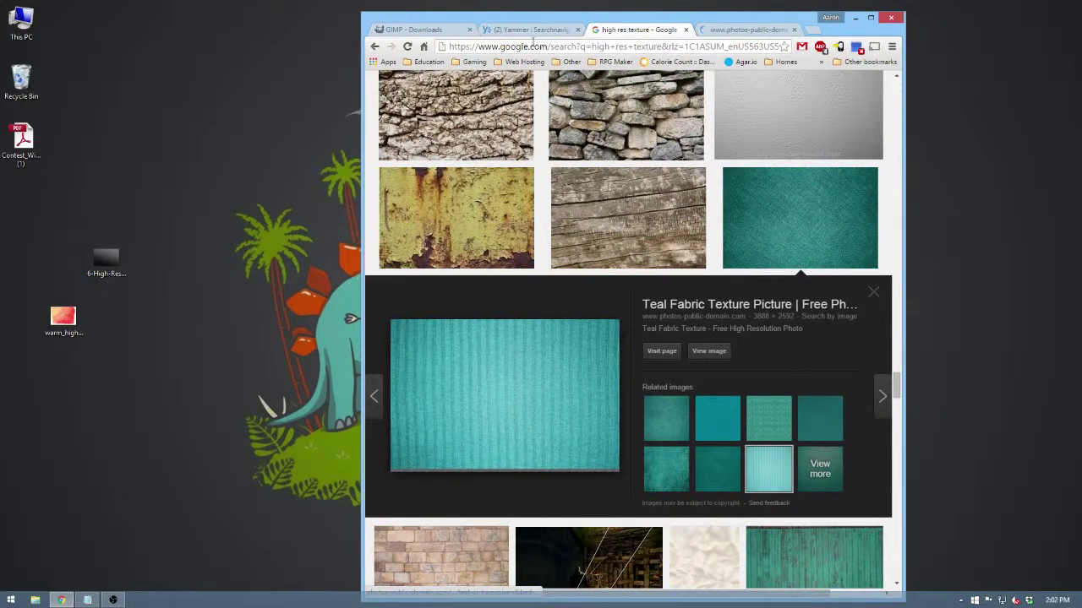
{"action": "left_click", "coordinate": [736, 31]}
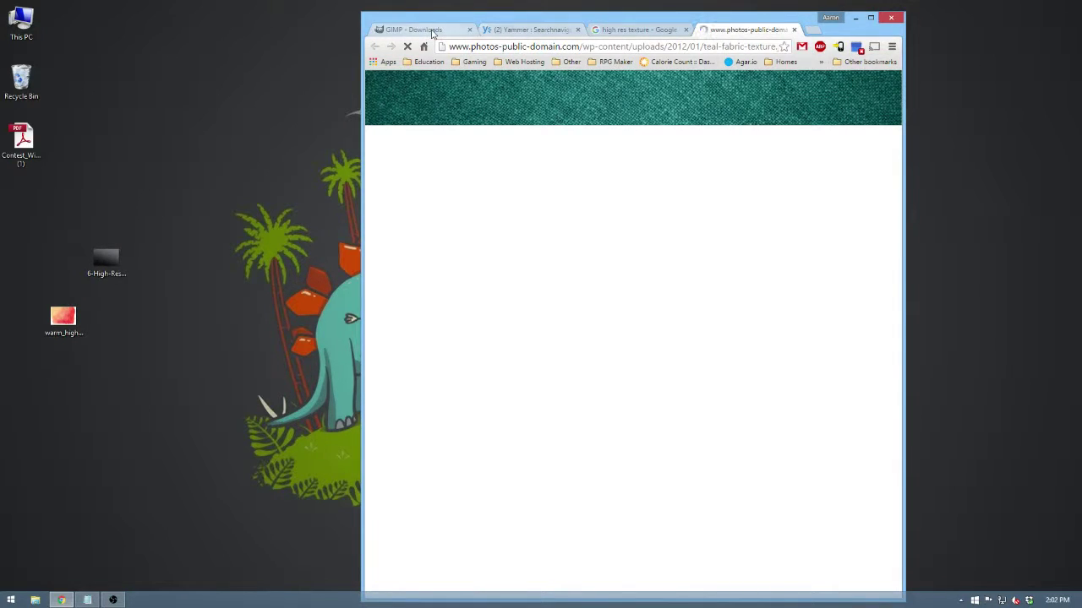
{"action": "left_click", "coordinate": [855, 17]}
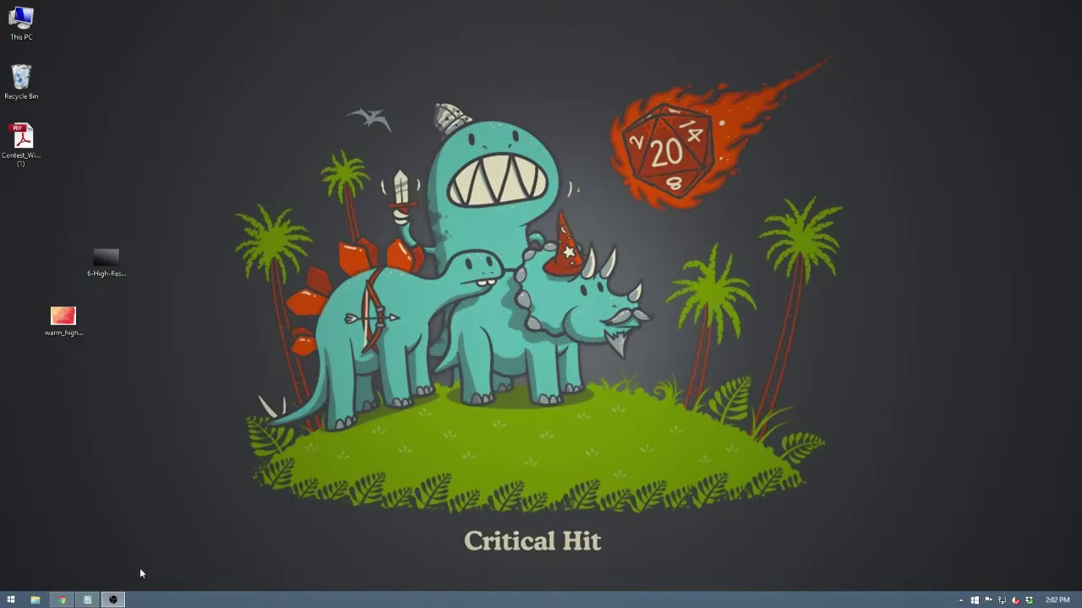
{"action": "left_click", "coordinate": [10, 600]}
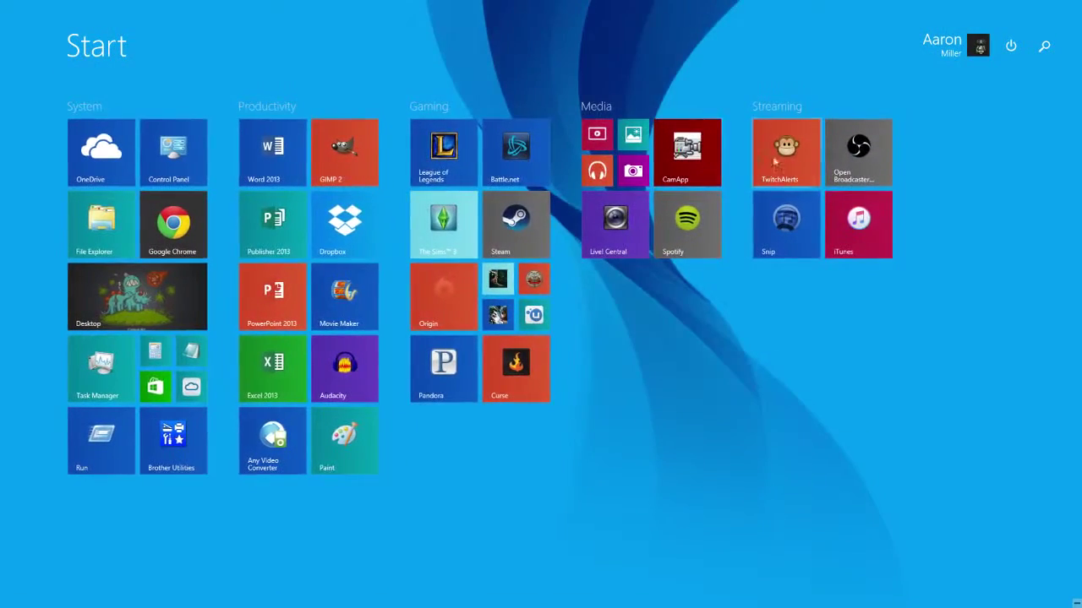
{"action": "left_click", "coordinate": [347, 140]}
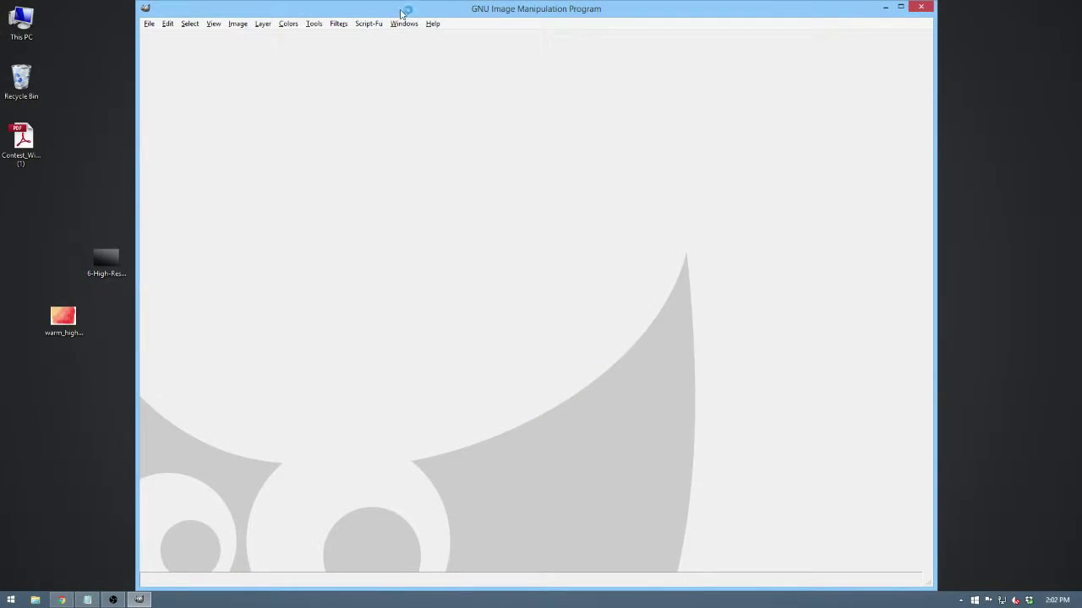
Show the Toolbox - Tool Options and Layers - Gradients docks.
{"action": "left_click", "coordinate": [404, 23]}
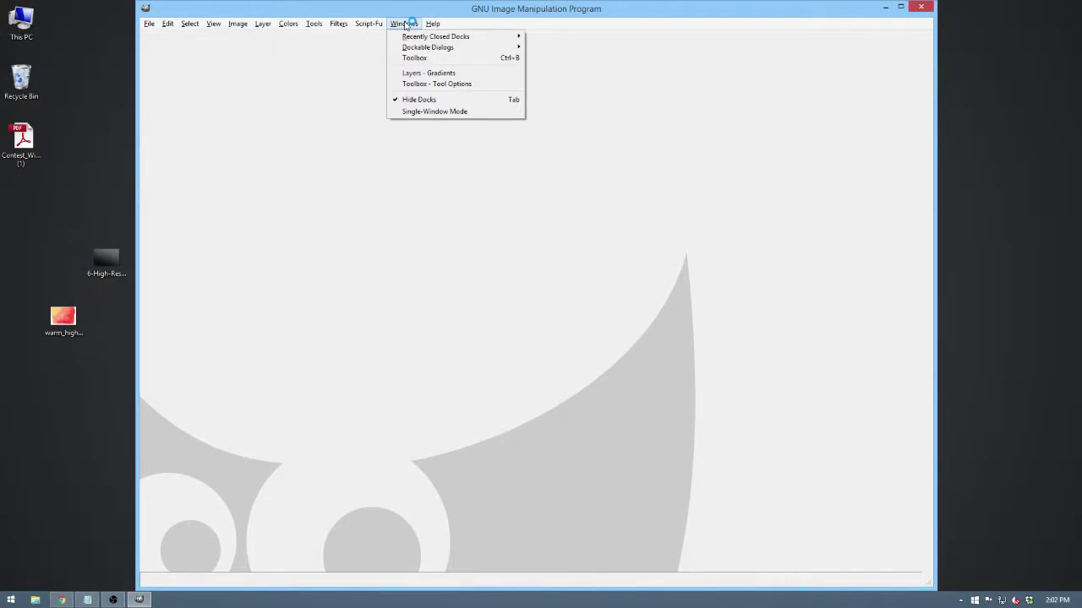
{"action": "left_click", "coordinate": [423, 84]}
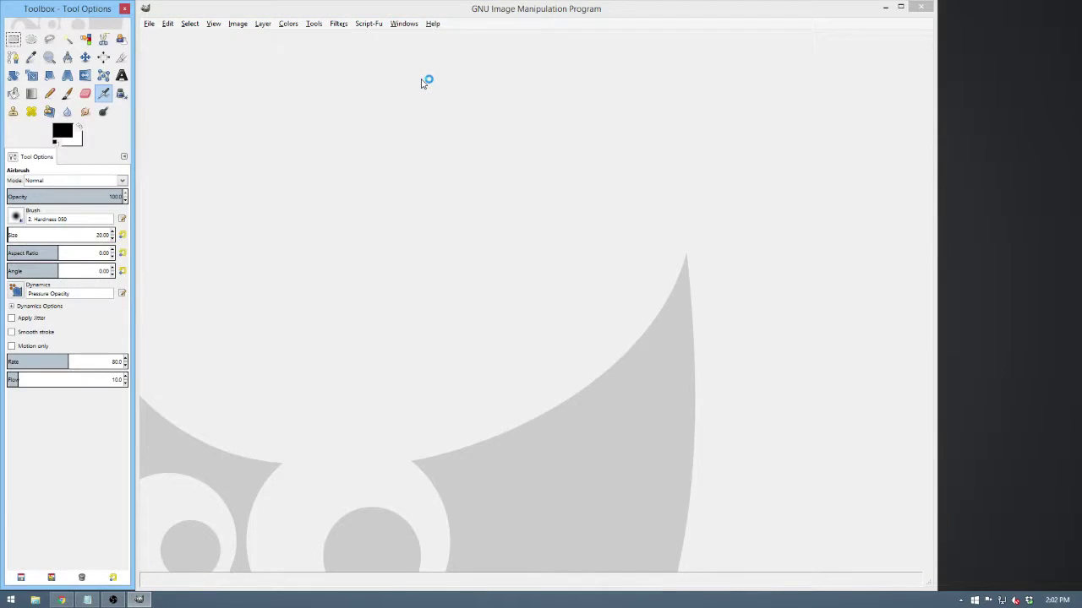
{"action": "left_click", "coordinate": [404, 24]}
{"action": "left_click", "coordinate": [415, 71]}
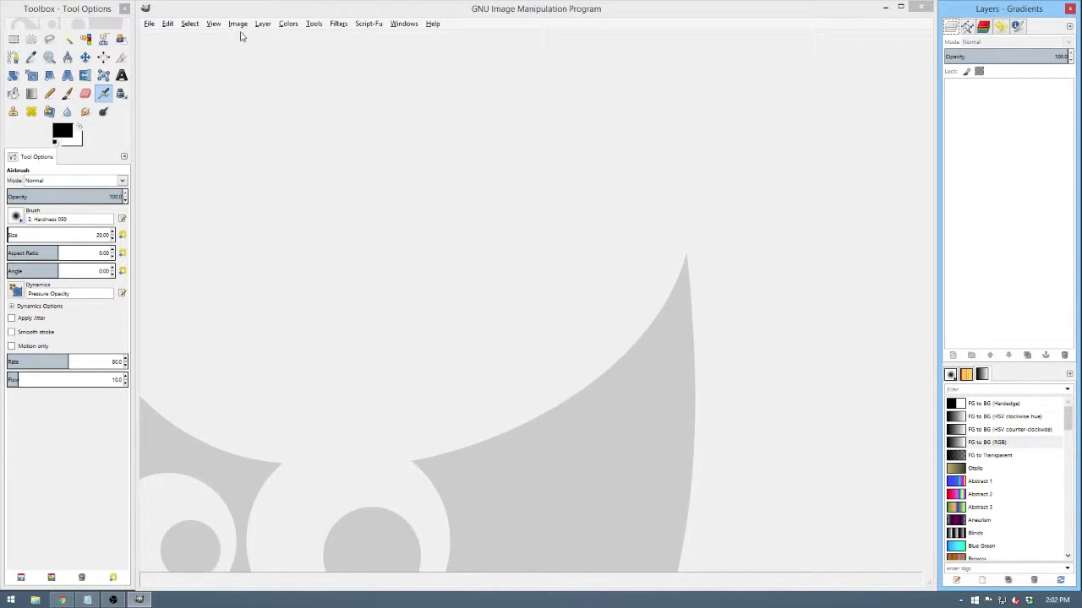
Create a new 1920 × 1080 px image and delete its Background layer.
{"action": "left_click", "coordinate": [151, 25]}
{"action": "left_click", "coordinate": [161, 36]}
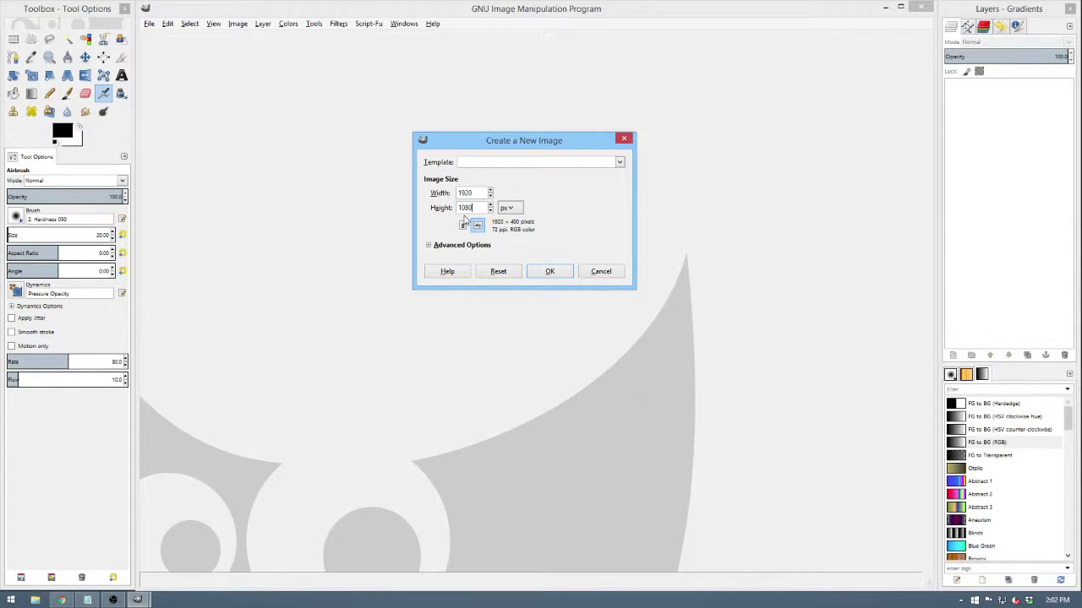
{"action": "left_click", "coordinate": [550, 271]}
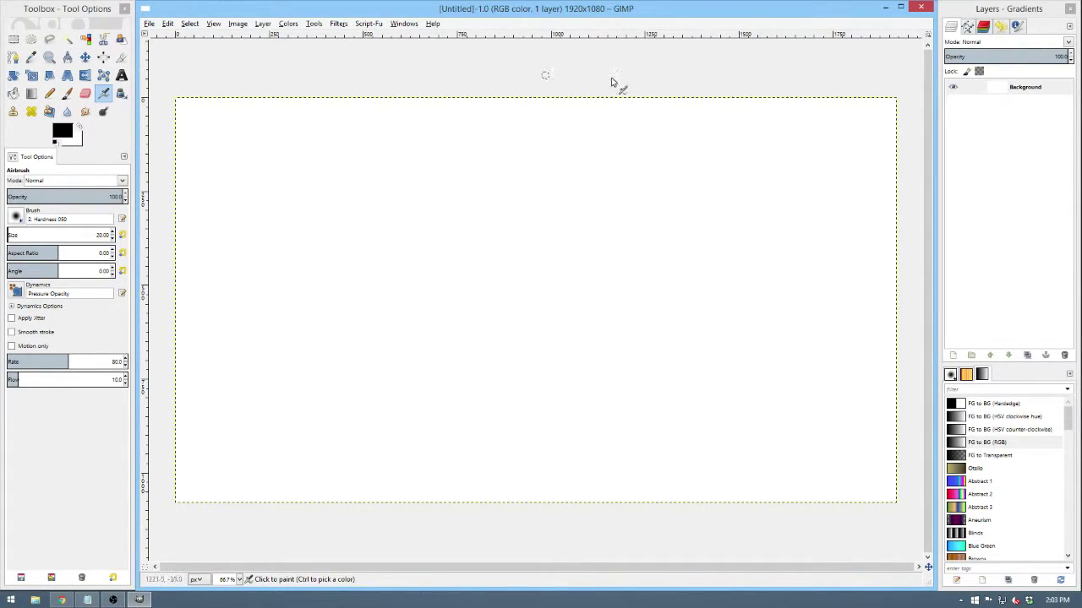
{"action": "left_click", "coordinate": [998, 88]}
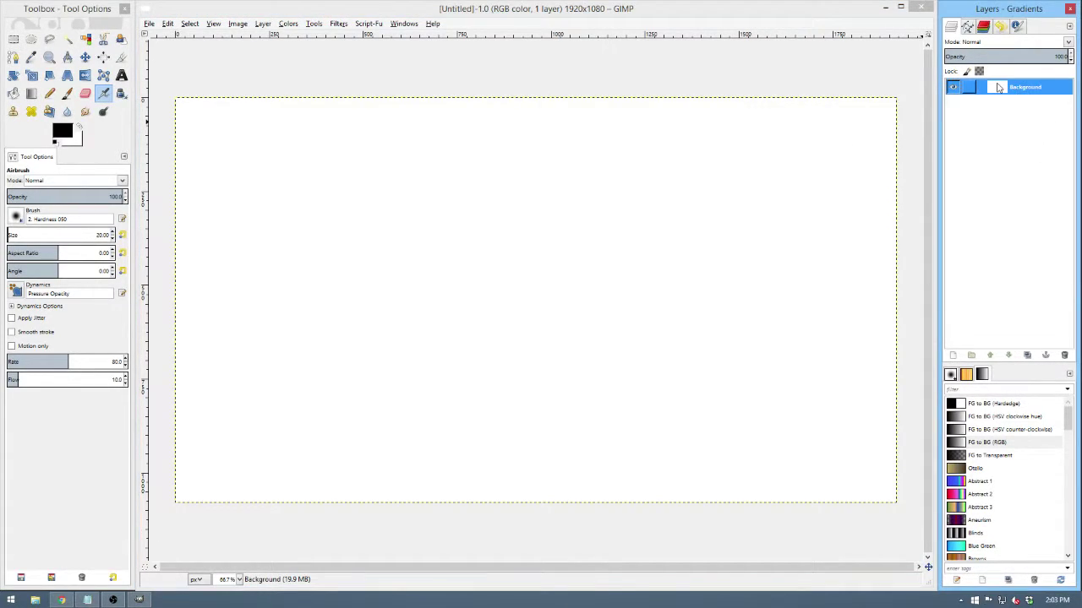
{"action": "left_click", "coordinate": [1064, 356]}
Check the loading progress of the teal fabric image in the browser and return to the GIMP image.
{"action": "left_click", "coordinate": [883, 15]}
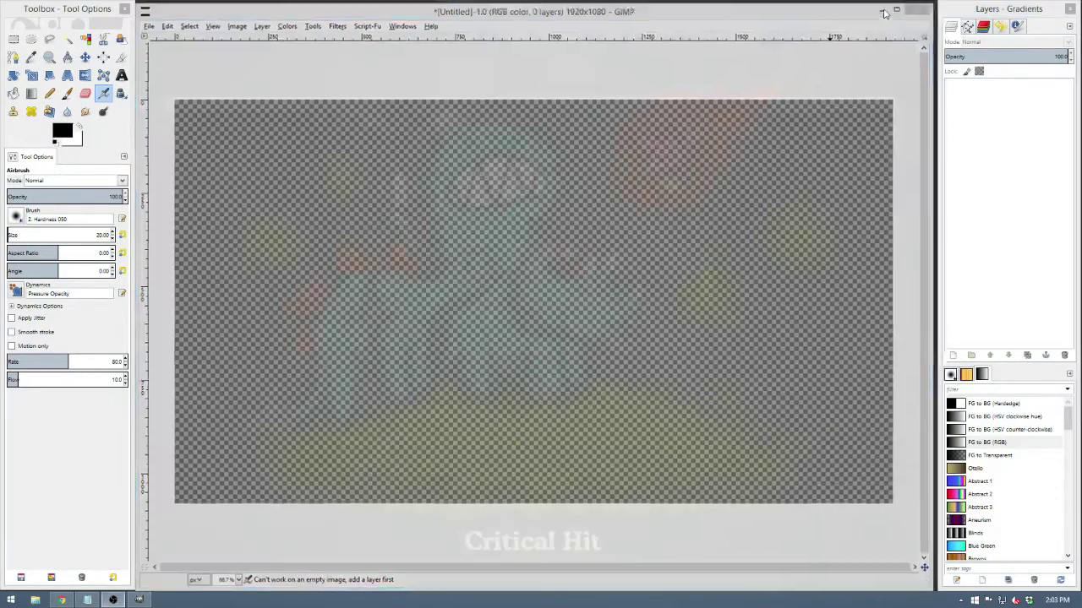
{"action": "left_click", "coordinate": [61, 601]}
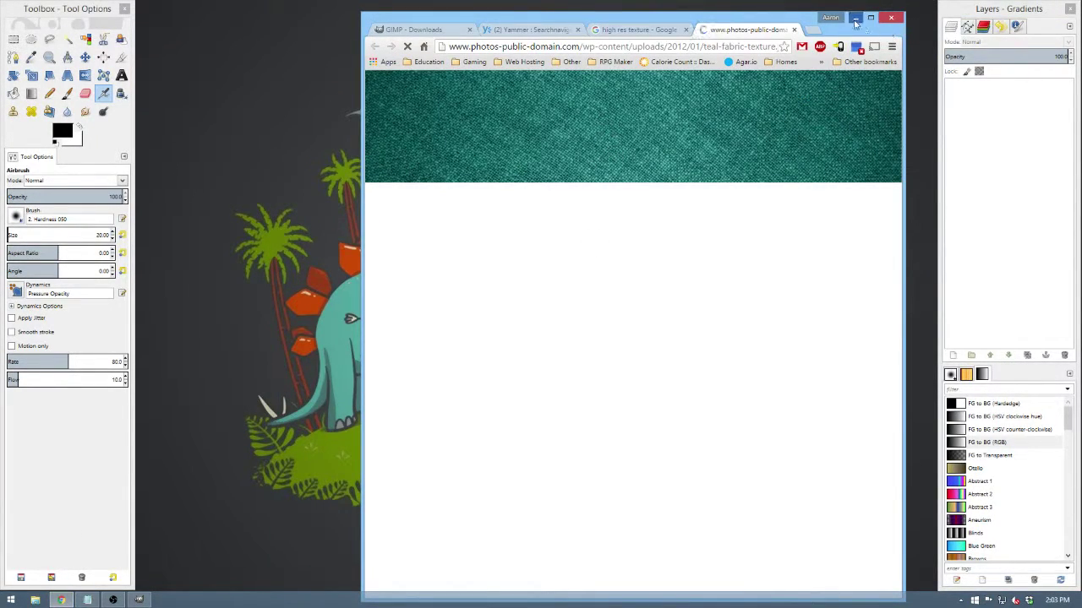
{"action": "left_click", "coordinate": [855, 19]}
{"action": "mouse_move", "coordinate": [140, 601]}
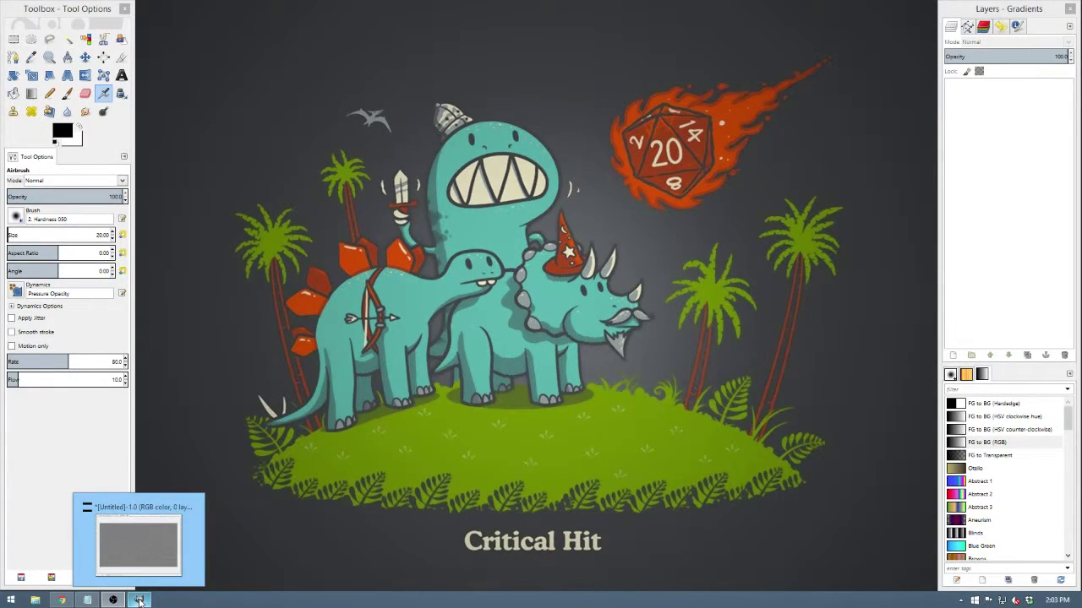
{"action": "left_click", "coordinate": [141, 533]}
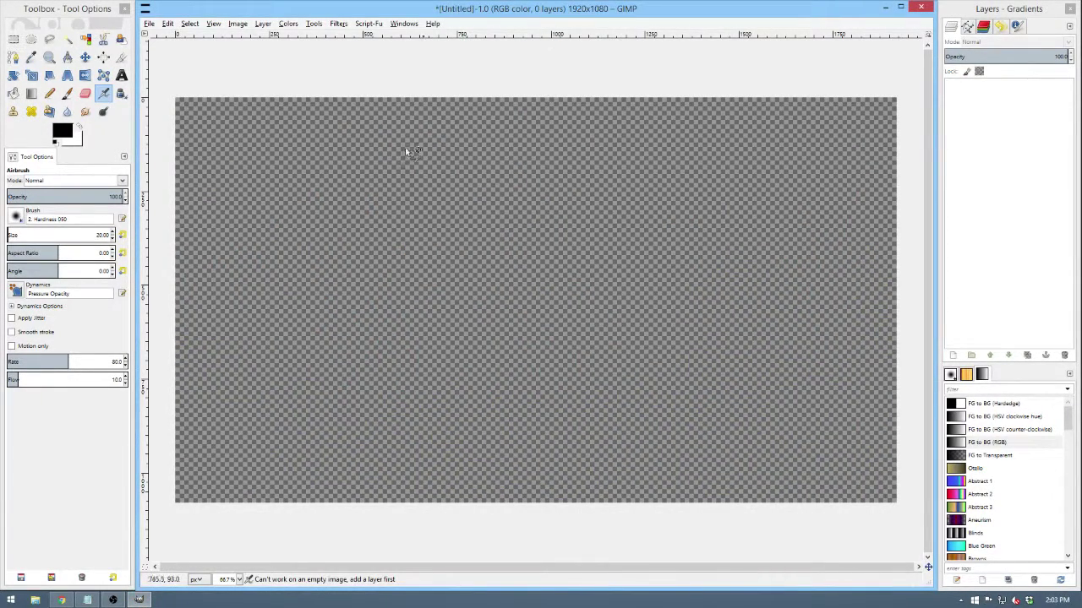
Choose the Rectangle Select tool and add a new transparent layer to the empty image.
{"action": "left_click", "coordinate": [12, 39]}
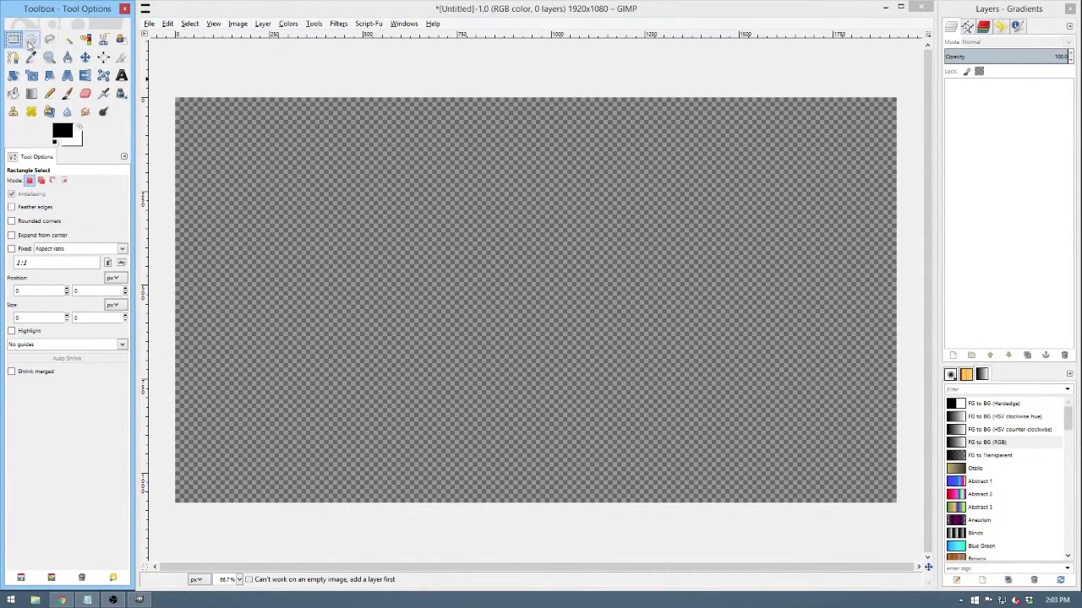
{"action": "left_click", "coordinate": [955, 355]}
{"action": "left_click", "coordinate": [116, 194]}
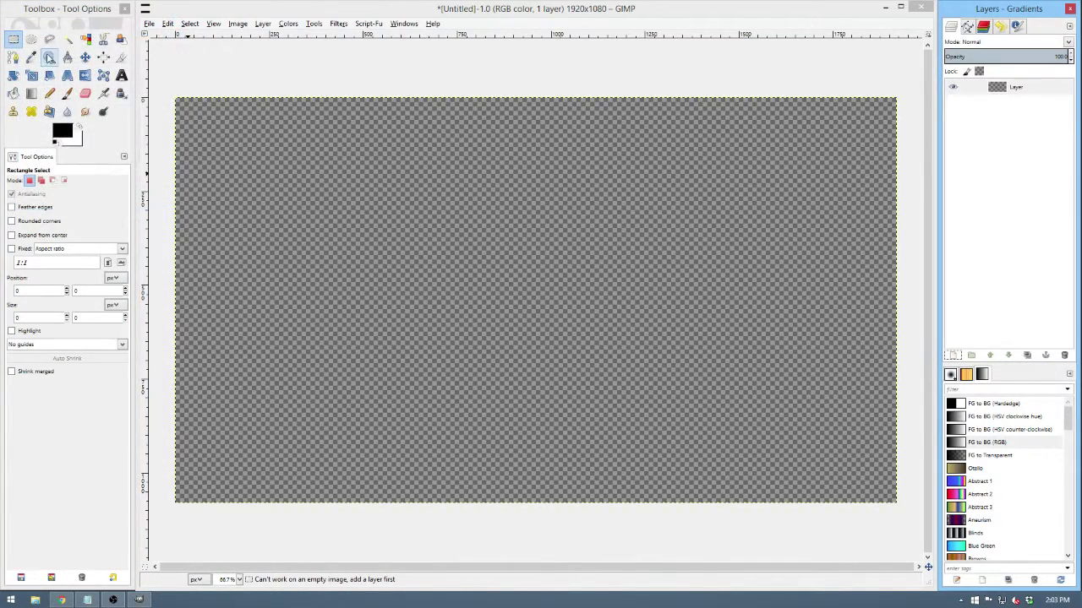
Set the Rectangle Select aspect ratio to 4:3, try a selection on the canvas, and turn on the Fixed option.
{"action": "triple_click", "coordinate": [34, 262]}
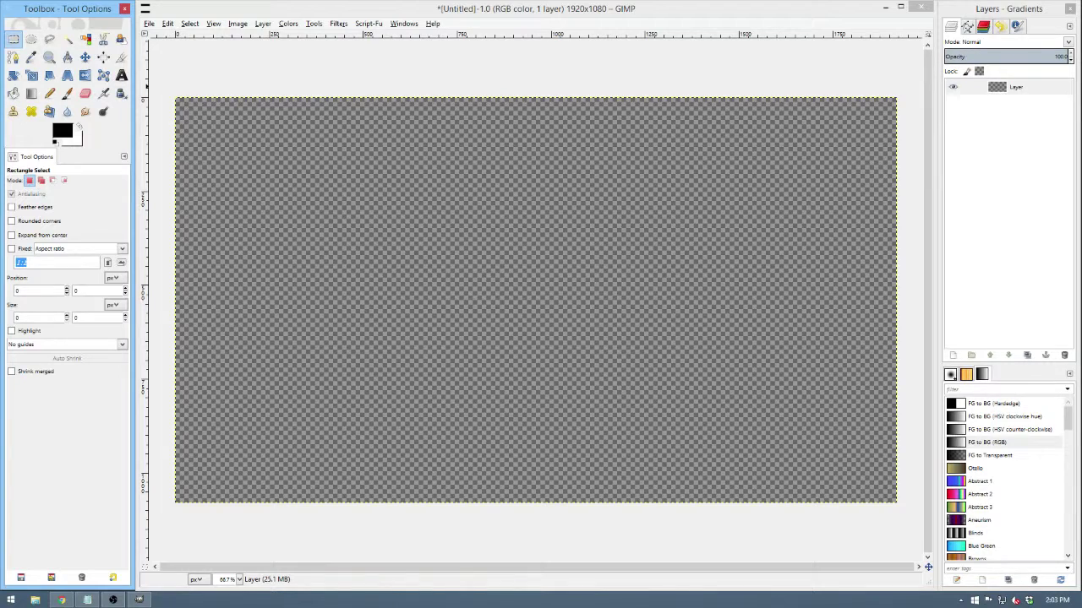
{"action": "left_click_drag", "start_coordinate": [454, 136], "coordinate": [823, 391]}
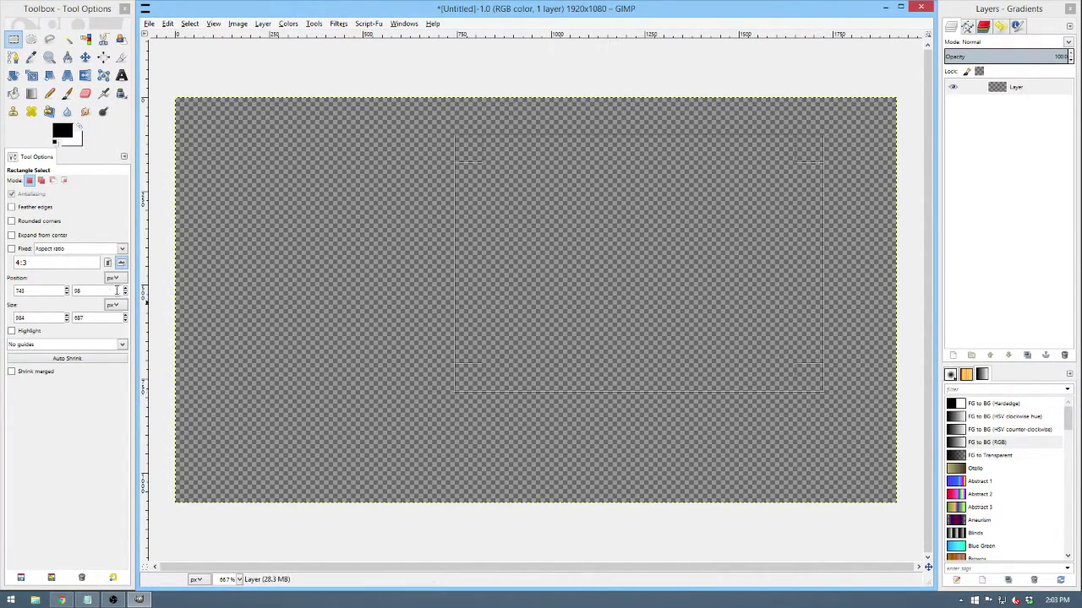
{"action": "left_click", "coordinate": [11, 249]}
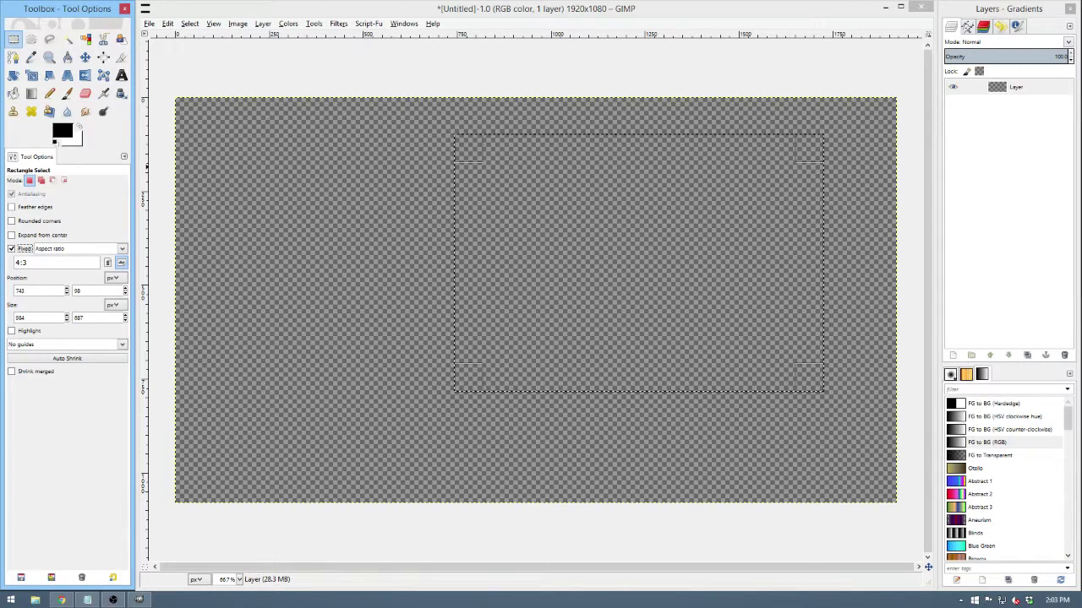
Draw a 4:3 selection about 1310 × 983 px toward the canvas's right side and place a vertical guide along its left edge.
{"action": "left_click_drag", "start_coordinate": [243, 105], "coordinate": [732, 471]}
{"action": "left_click_drag", "start_coordinate": [486, 323], "coordinate": [624, 342]}
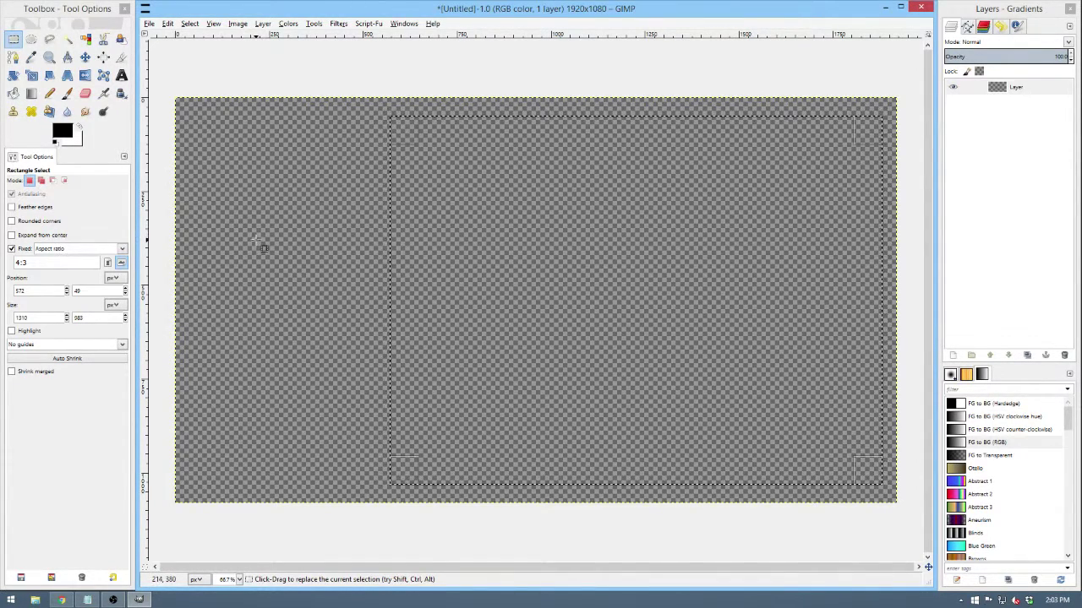
{"action": "left_click_drag", "start_coordinate": [144, 127], "coordinate": [390, 173]}
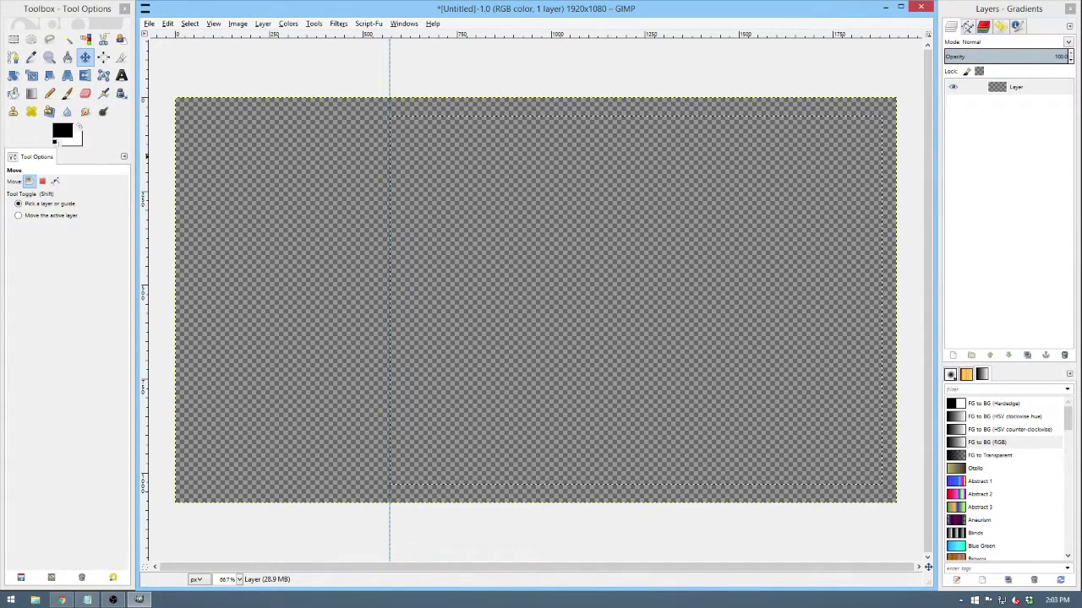
Switch the Rectangle Select constraint to a fixed size and set it to 50x50.
{"action": "left_click", "coordinate": [14, 39]}
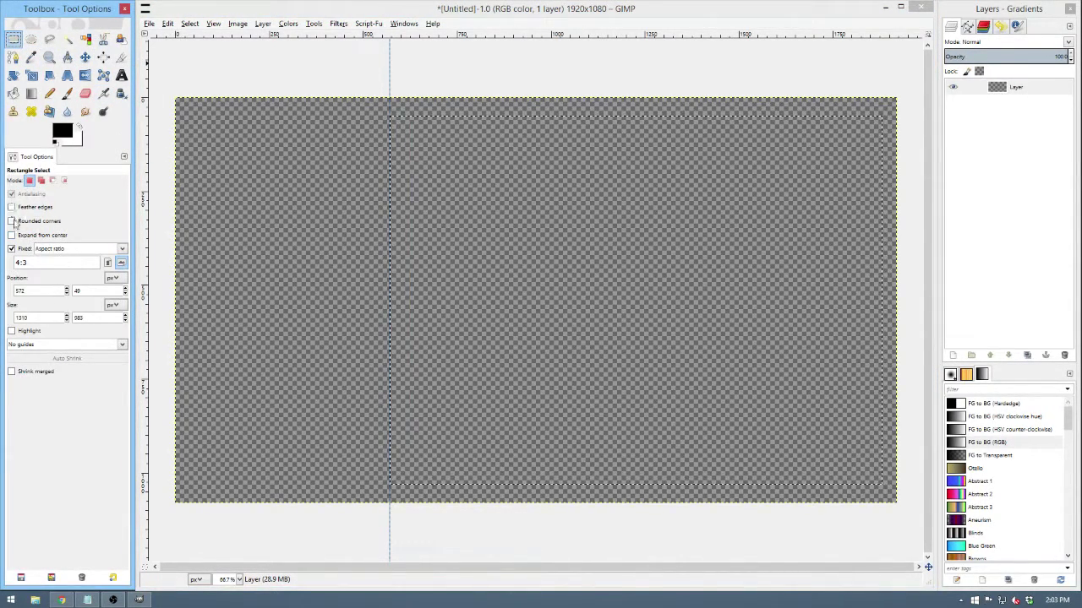
{"action": "left_click", "coordinate": [68, 248]}
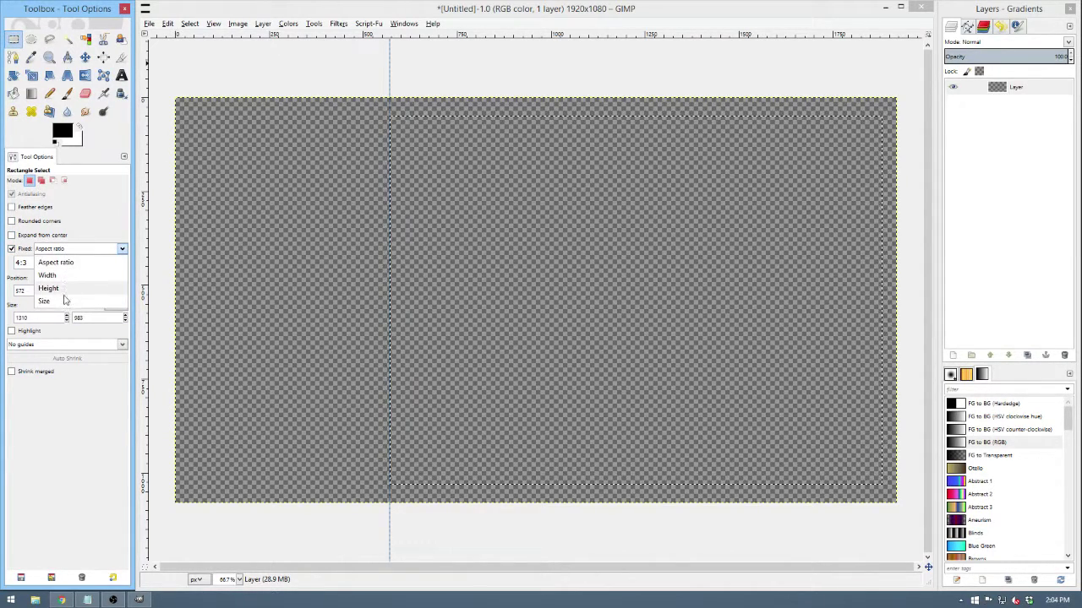
{"action": "left_click", "coordinate": [66, 302]}
{"action": "left_click_drag", "start_coordinate": [414, 106], "coordinate": [471, 160]}
{"action": "double_click", "coordinate": [55, 265]}
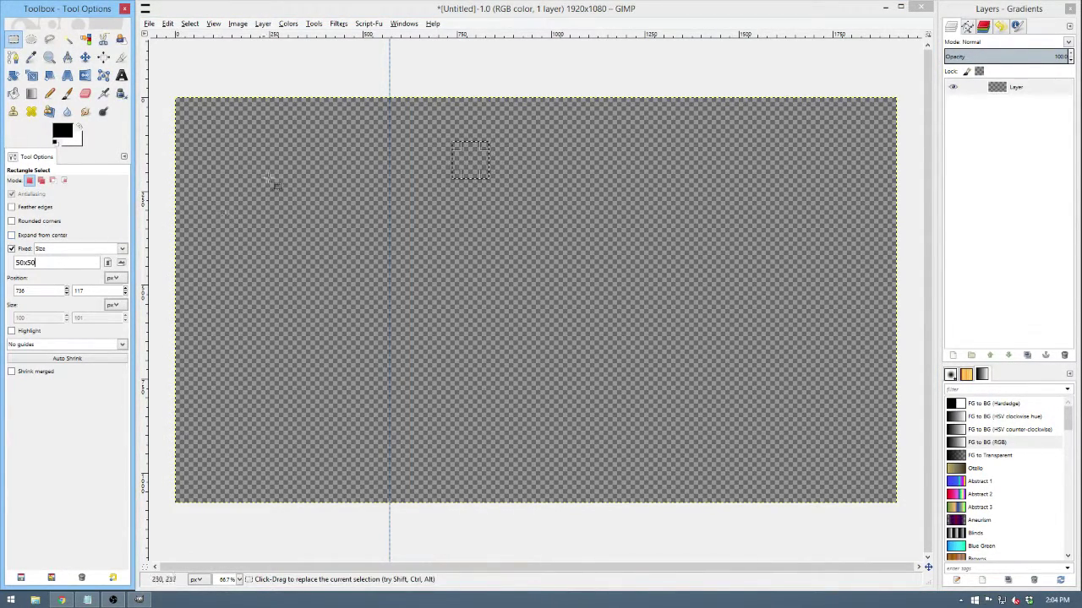
Place a 50 × 50 px selection exactly in the canvas's upper-right corner, at position 1870, 0.
{"action": "left_click", "coordinate": [324, 133]}
{"action": "left_click_drag", "start_coordinate": [868, 129], "coordinate": [875, 124]}
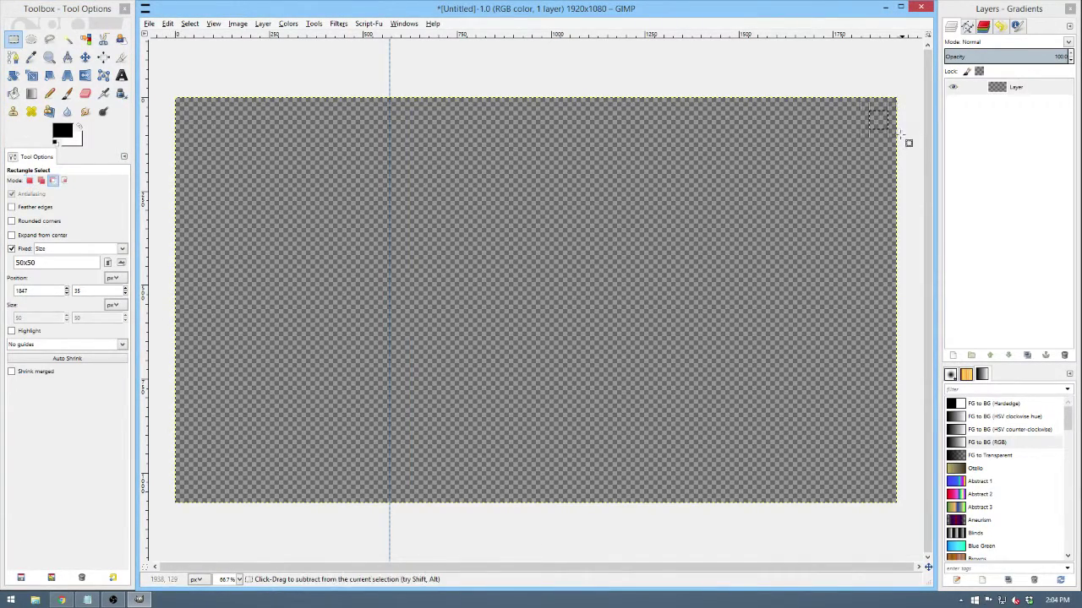
{"action": "scroll", "coordinate": [871, 127], "scroll_direction": "up", "scroll_amount": 3, "text": "ctrl"}
{"action": "scroll", "coordinate": [834, 144], "scroll_direction": "down", "scroll_amount": 1}
{"action": "scroll", "coordinate": [873, 149], "scroll_direction": "up", "scroll_amount": 1}
{"action": "scroll", "coordinate": [901, 156], "scroll_direction": "up", "scroll_amount": 1}
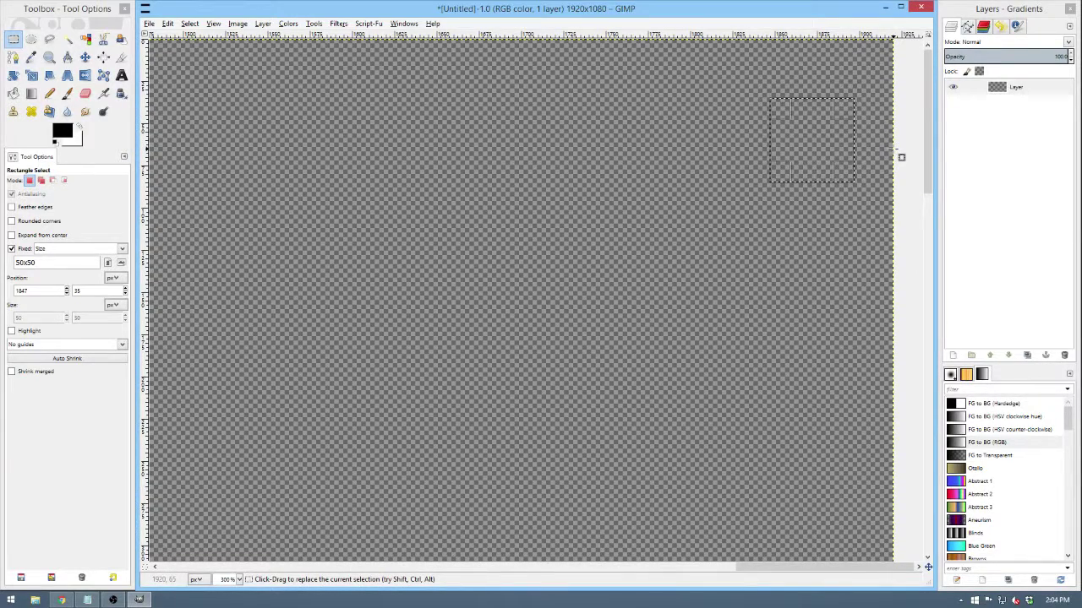
{"action": "left_click", "coordinate": [920, 120]}
{"action": "left_click_drag", "start_coordinate": [889, 52], "coordinate": [819, 76]}
{"action": "scroll", "coordinate": [876, 67], "scroll_direction": "down", "scroll_amount": 1}
{"action": "scroll", "coordinate": [866, 64], "scroll_direction": "down", "scroll_amount": 2}
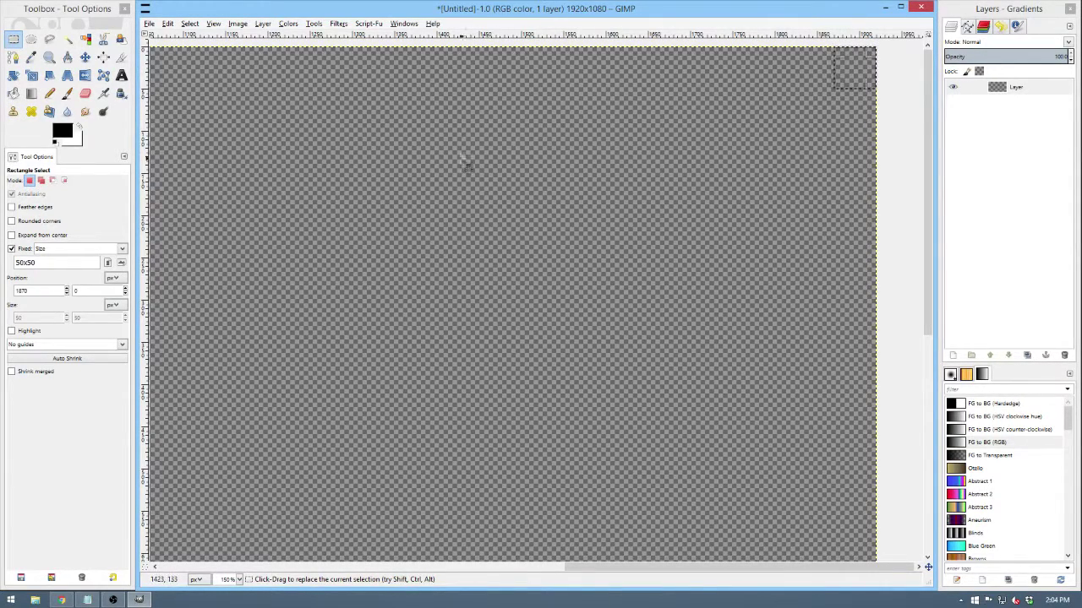
Place a vertical guide along the left edge and a horizontal guide along the bottom edge of the 50 px corner selection.
{"action": "left_click_drag", "start_coordinate": [145, 150], "coordinate": [834, 156]}
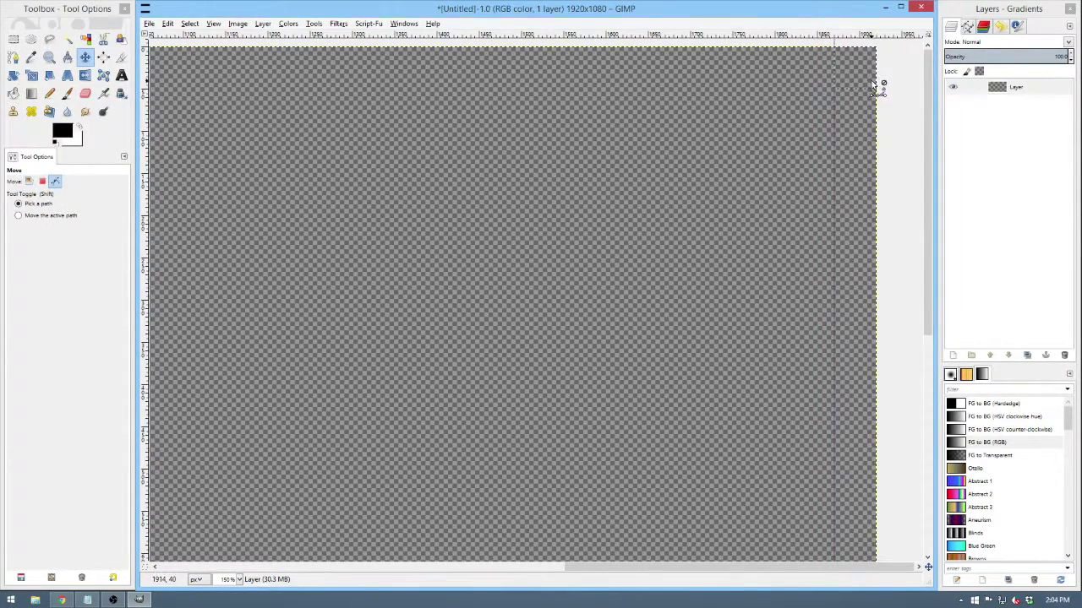
{"action": "scroll", "coordinate": [874, 98], "scroll_direction": "up", "scroll_amount": 6}
{"action": "scroll", "coordinate": [781, 127], "scroll_direction": "up", "scroll_amount": 5}
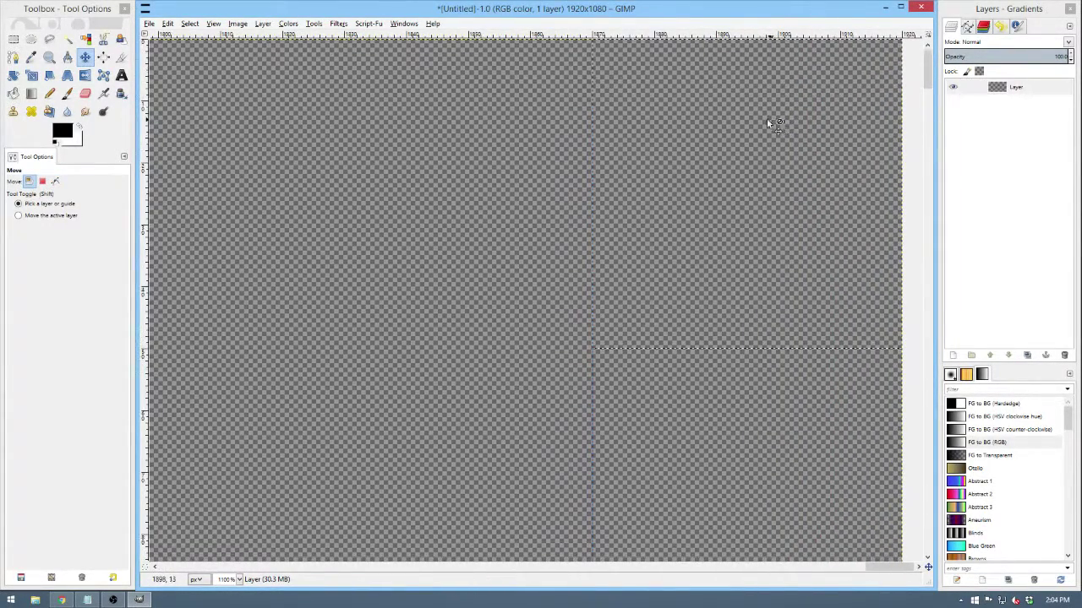
{"action": "left_click_drag", "start_coordinate": [686, 35], "coordinate": [688, 60]}
{"action": "left_click_drag", "start_coordinate": [718, 318], "coordinate": [735, 347]}
{"action": "scroll", "coordinate": [697, 237], "scroll_direction": "down", "scroll_amount": 3}
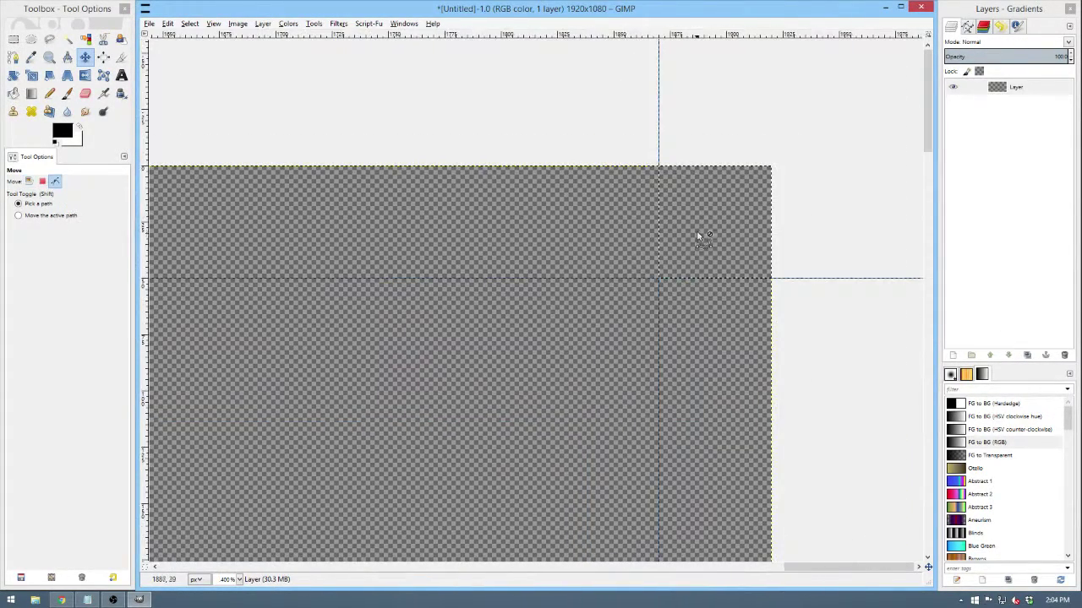
{"action": "scroll", "coordinate": [683, 223], "scroll_direction": "down", "scroll_amount": 4}
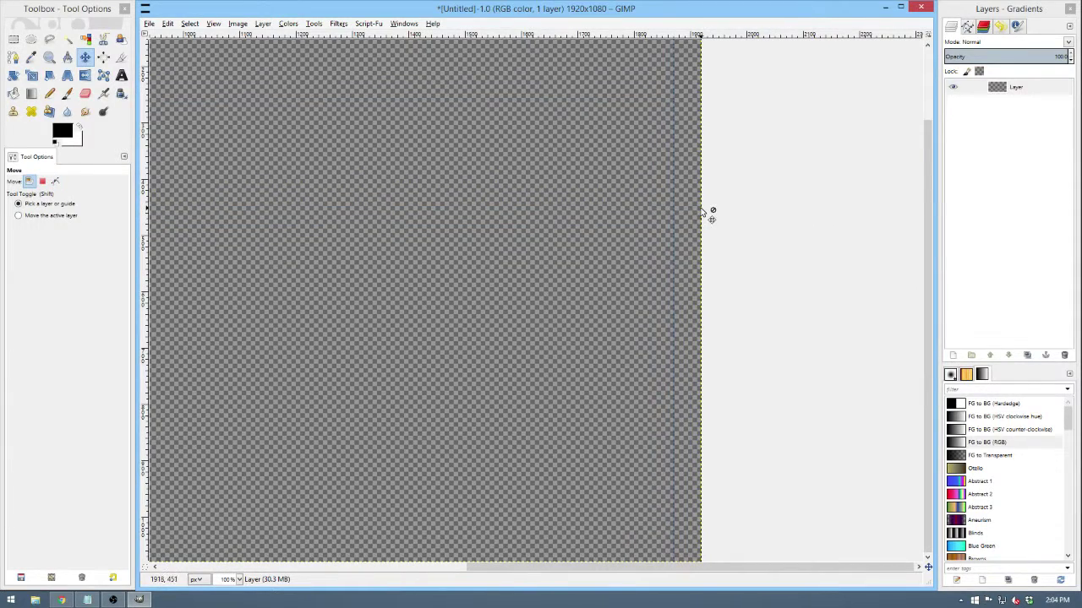
{"action": "scroll", "coordinate": [707, 126], "scroll_direction": "down", "scroll_amount": 2}
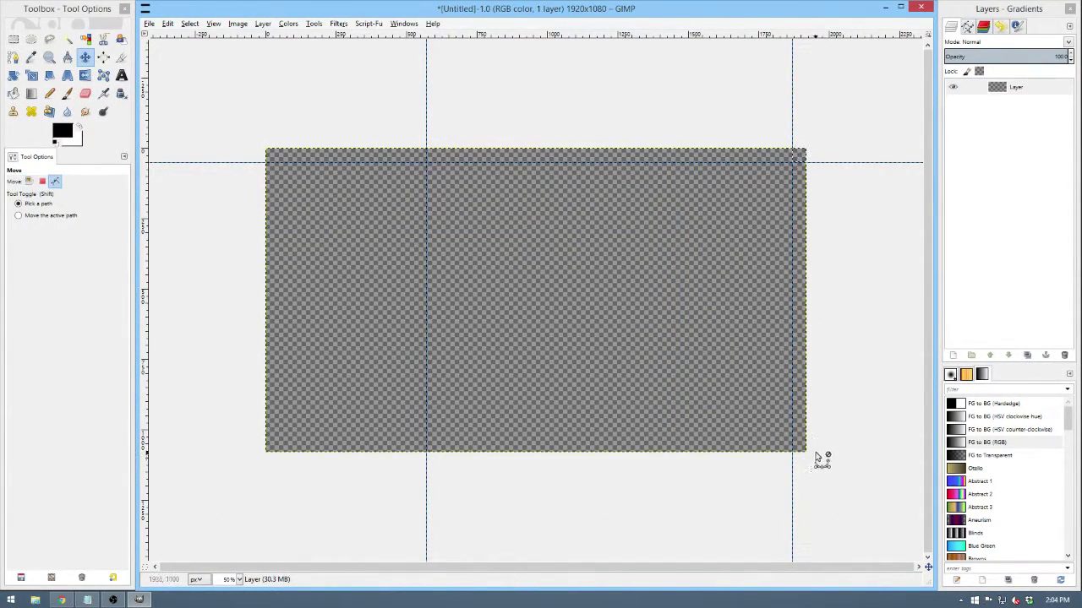
Place a 50 × 50 px selection exactly in the canvas's lower-right corner, at position 1870, 1030.
{"action": "scroll", "coordinate": [827, 456], "scroll_direction": "up", "scroll_amount": 2}
{"action": "scroll", "coordinate": [827, 457], "scroll_direction": "up", "scroll_amount": 1}
{"action": "left_click_drag", "start_coordinate": [808, 577], "coordinate": [846, 577]}
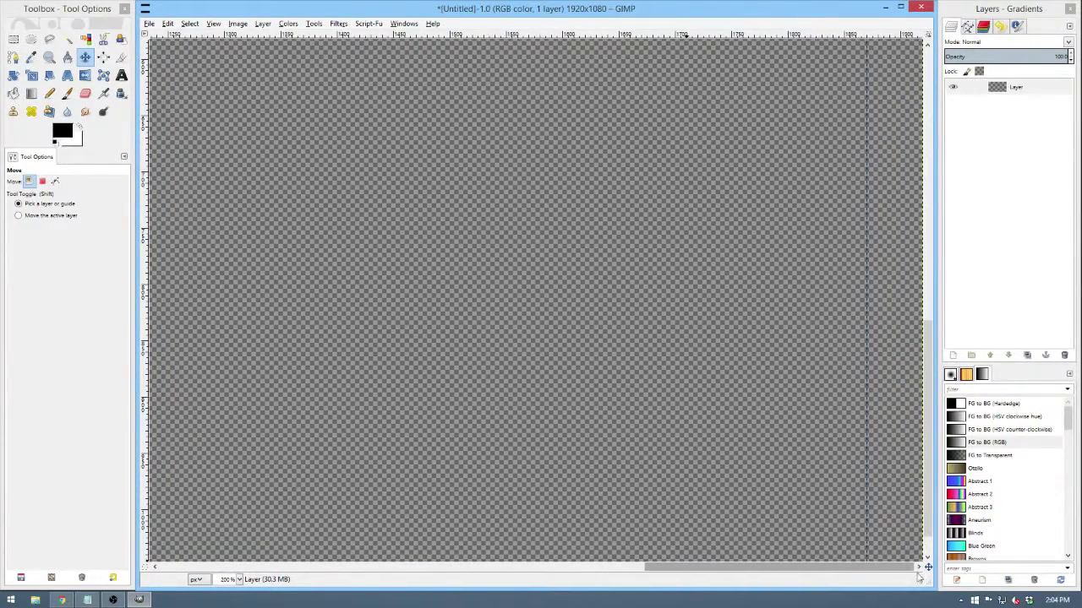
{"action": "left_click", "coordinate": [13, 40]}
{"action": "left_click_drag", "start_coordinate": [262, 140], "coordinate": [898, 531]}
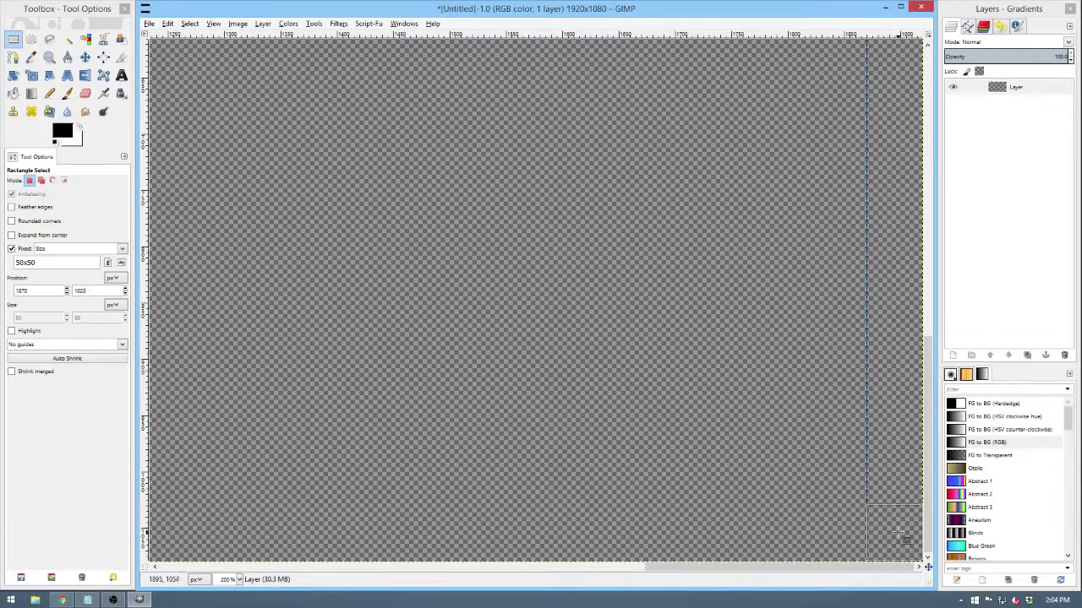
{"action": "scroll", "coordinate": [900, 535], "scroll_direction": "down", "scroll_amount": 2}
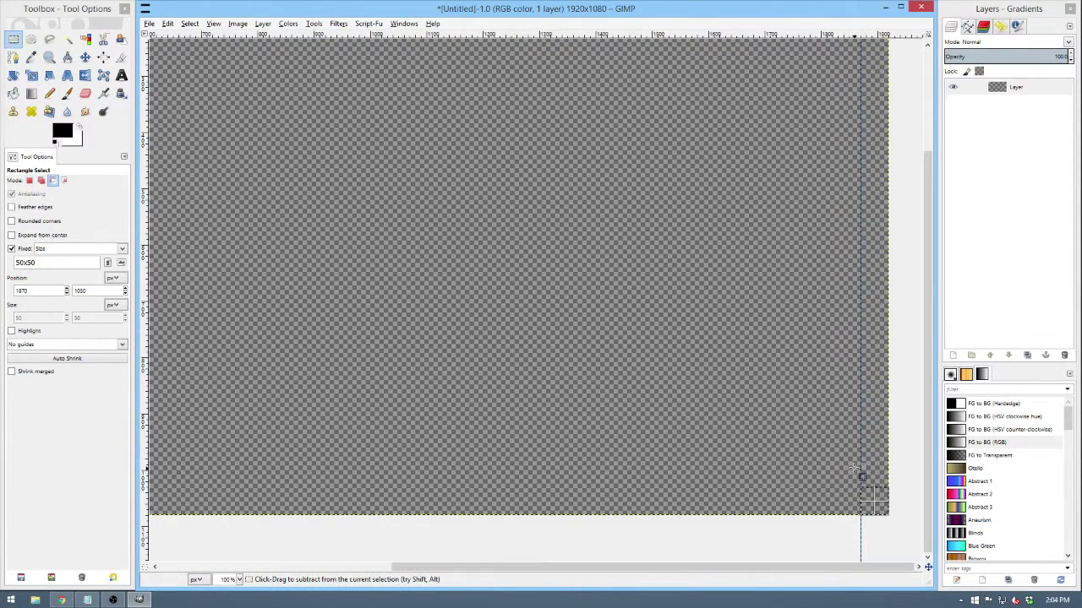
Place a horizontal guide along the top edge of the lower-right corner selection.
{"action": "scroll", "coordinate": [903, 539], "scroll_direction": "up", "scroll_amount": 7}
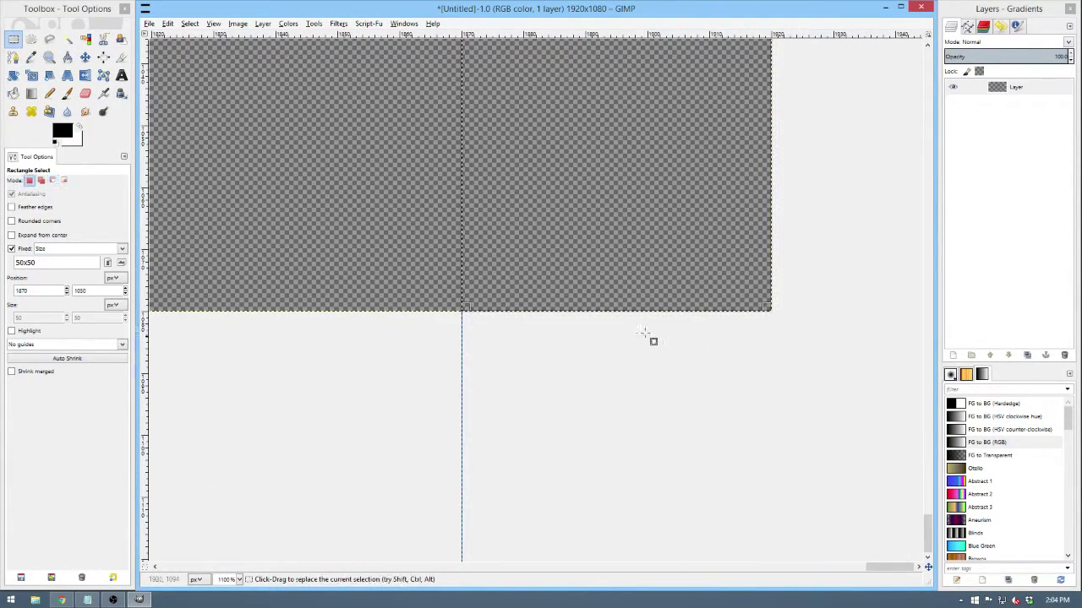
{"action": "scroll", "coordinate": [524, 190], "scroll_direction": "up", "scroll_amount": 3}
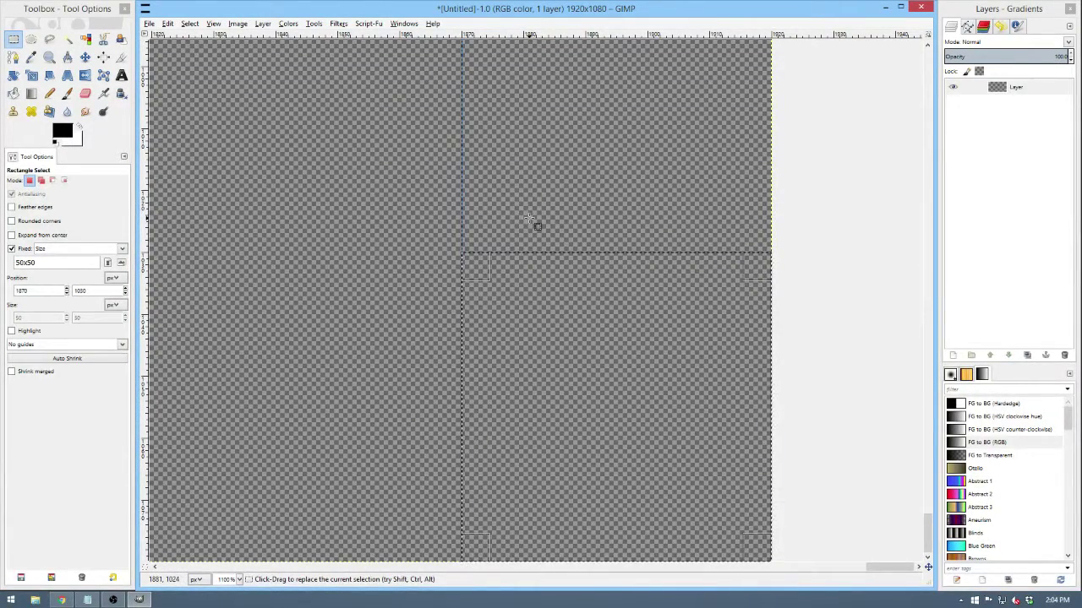
{"action": "left_click", "coordinate": [213, 23]}
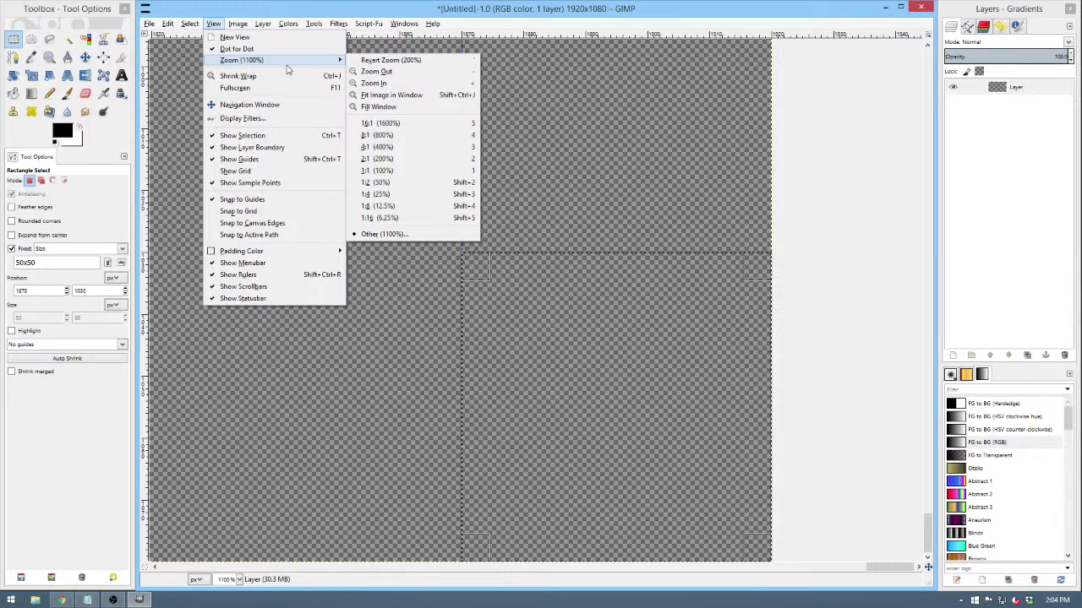
{"action": "left_click", "coordinate": [421, 34]}
{"action": "left_click_drag", "start_coordinate": [571, 33], "coordinate": [611, 234]}
{"action": "left_click_drag", "start_coordinate": [441, 239], "coordinate": [445, 252]}
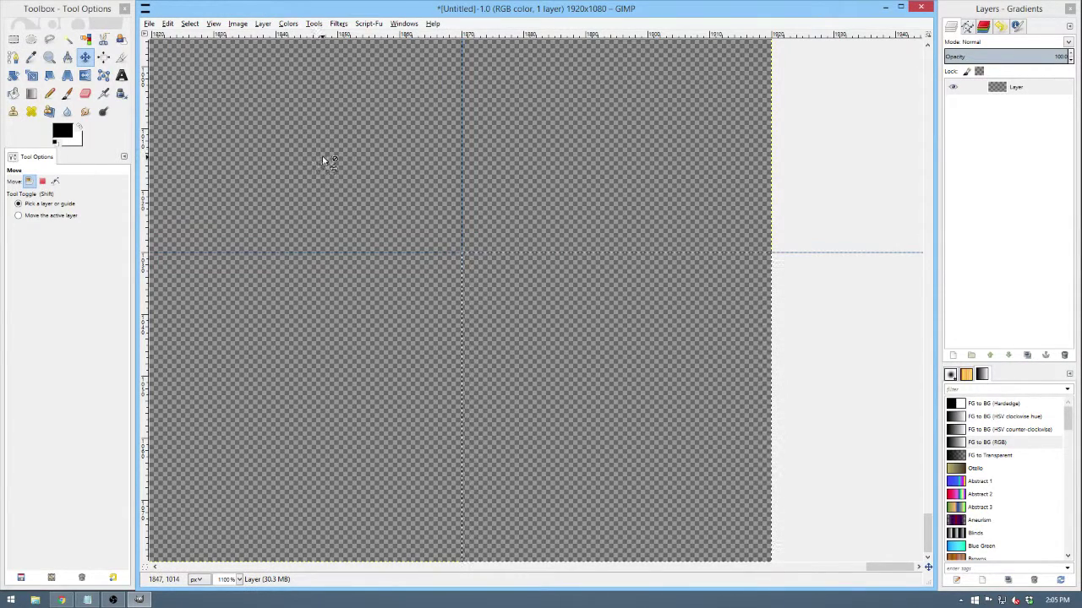
Switch the Rectangle Select constraint to the 4:3 aspect ratio and fit a selection of about 1307 × 980 px between the margin guides.
{"action": "scroll", "coordinate": [326, 160], "scroll_direction": "down", "scroll_amount": 9}
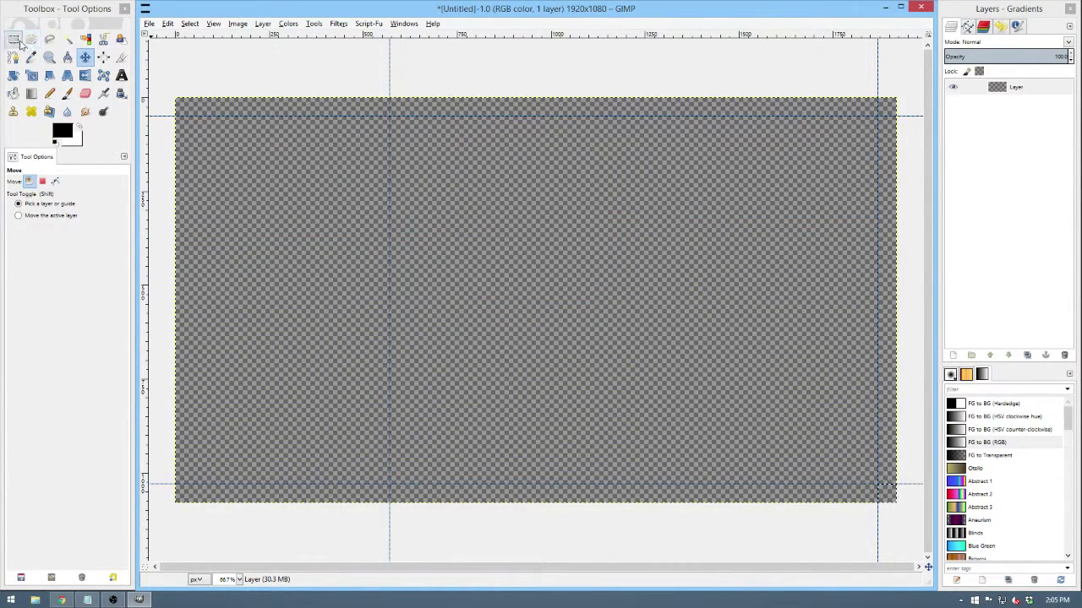
{"action": "left_click", "coordinate": [14, 40]}
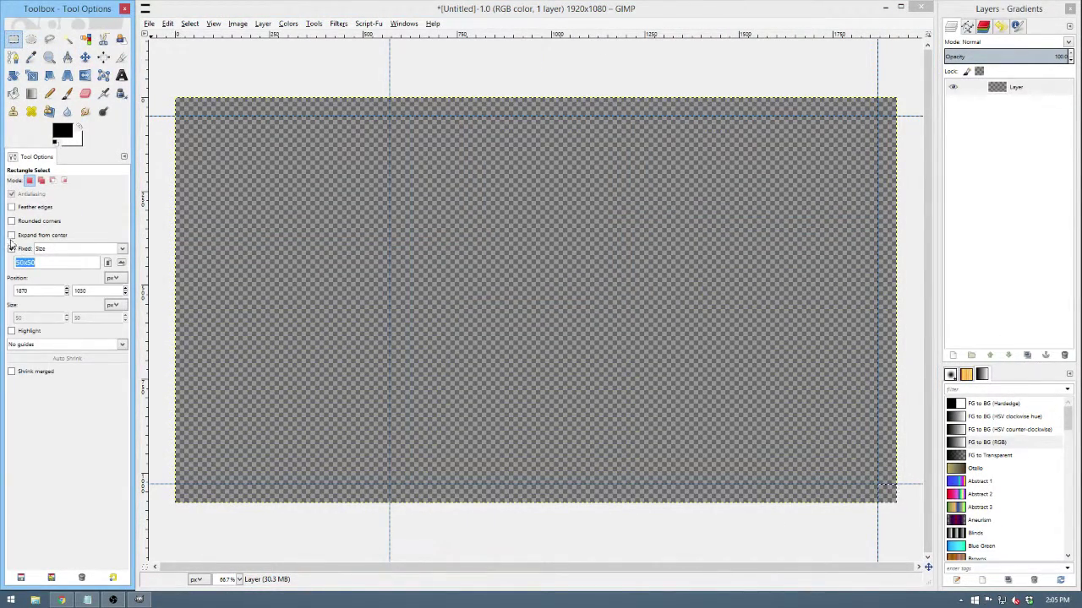
{"action": "left_click", "coordinate": [59, 250]}
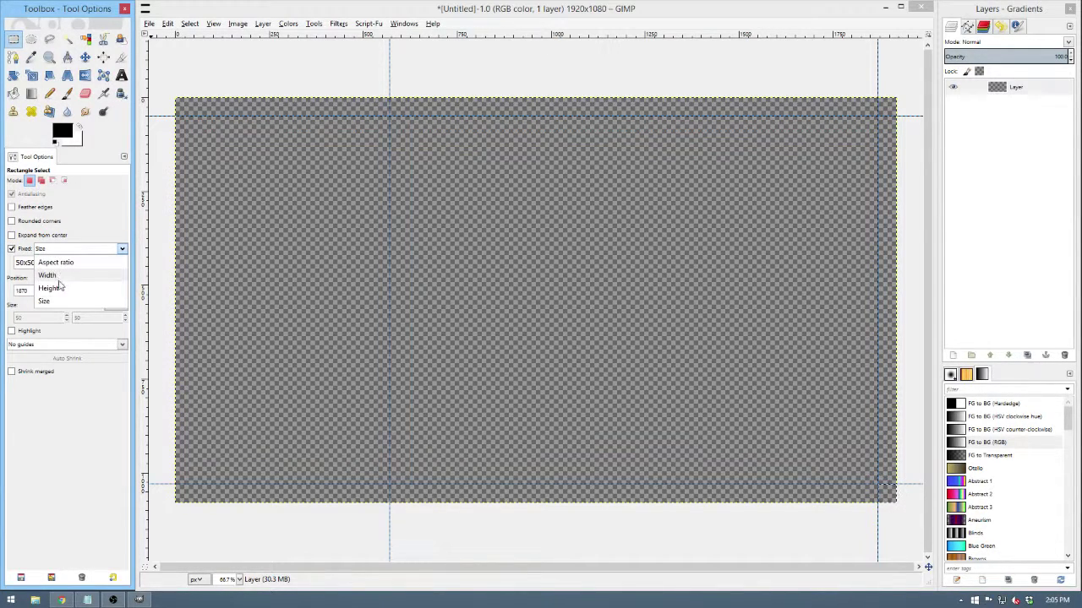
{"action": "left_click", "coordinate": [61, 266]}
{"action": "left_click_drag", "start_coordinate": [786, 368], "coordinate": [454, 133]}
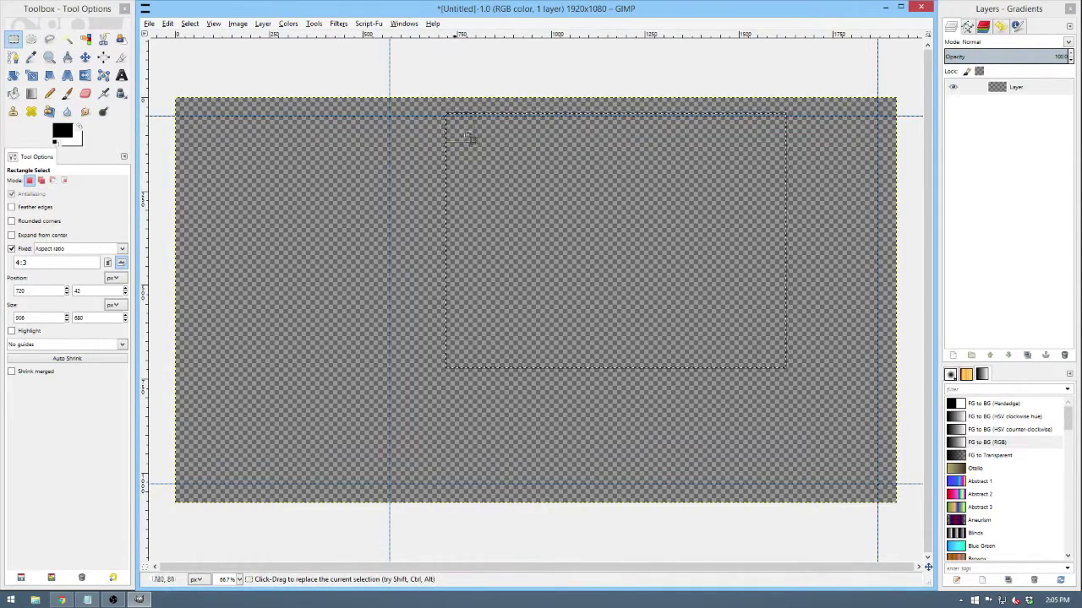
{"action": "left_click_drag", "start_coordinate": [710, 181], "coordinate": [804, 181]}
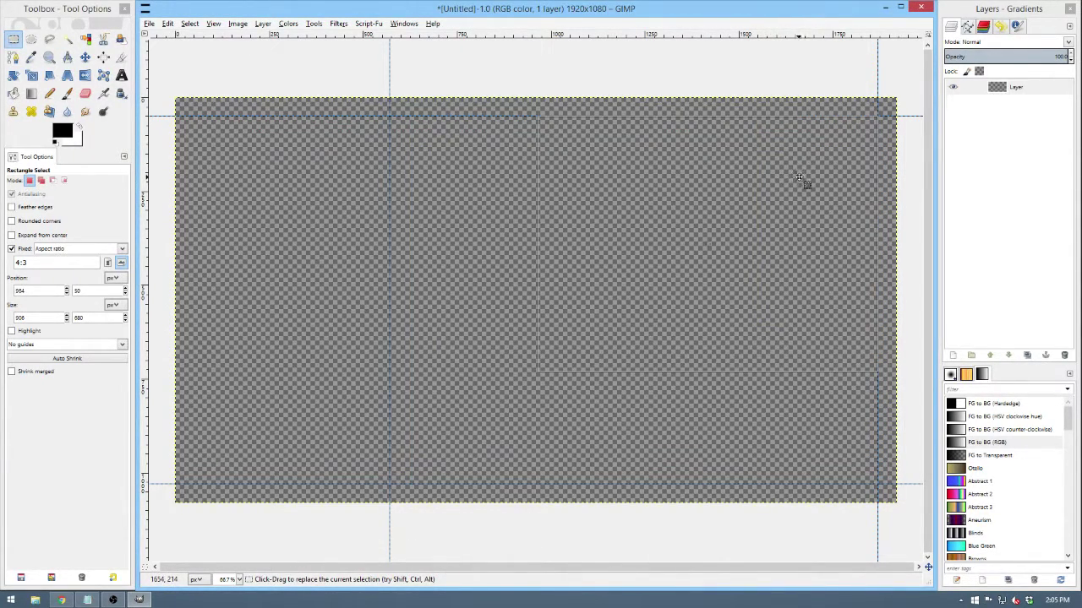
{"action": "left_click_drag", "start_coordinate": [560, 359], "coordinate": [460, 473]}
Place a vertical guide along the 4:3 selection's left edge and remove the old guide just beside it.
{"action": "key", "text": "2"}
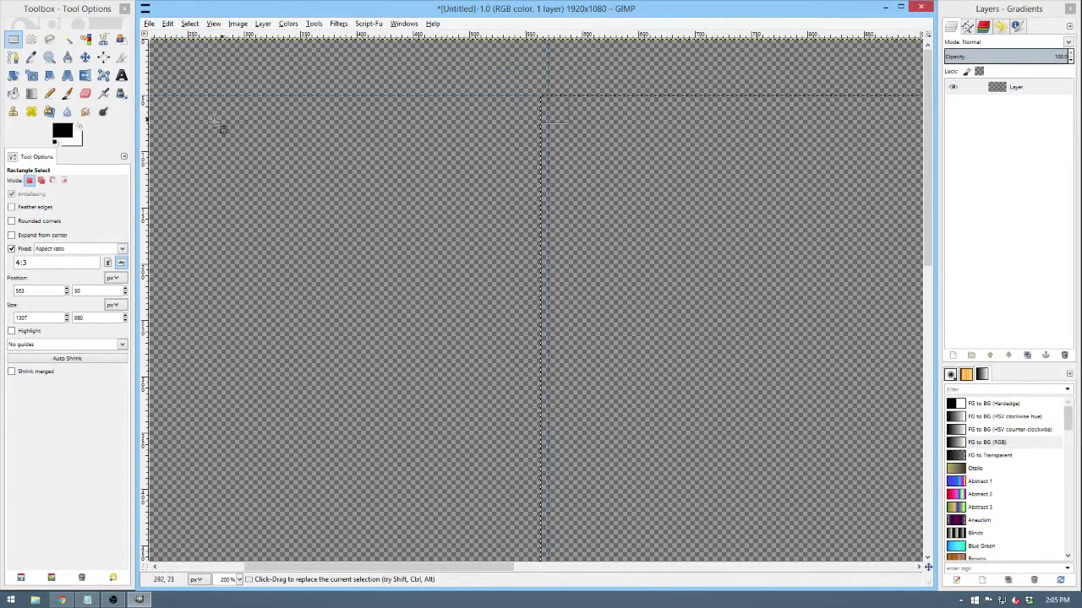
{"action": "left_click_drag", "start_coordinate": [514, 35], "coordinate": [540, 157]}
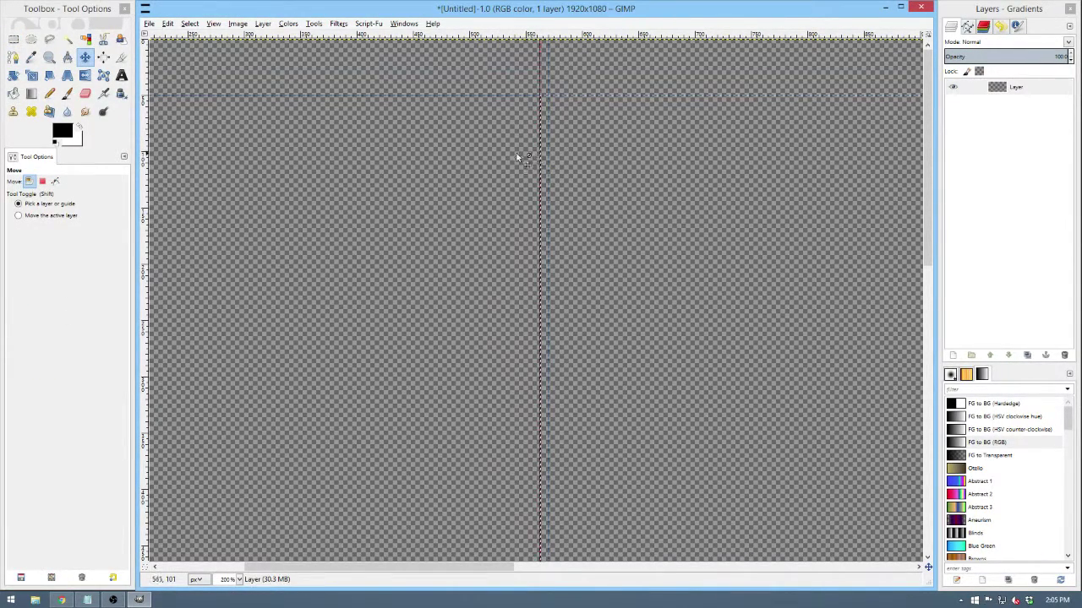
{"action": "mouse_move", "coordinate": [539, 85]}
{"action": "left_mouse_down"}
{"action": "mouse_move", "coordinate": [553, 84]}
{"action": "mouse_move", "coordinate": [540, 82]}
{"action": "left_mouse_up"}
{"action": "scroll", "coordinate": [480, 86], "scroll_direction": "down", "scroll_amount": 3}
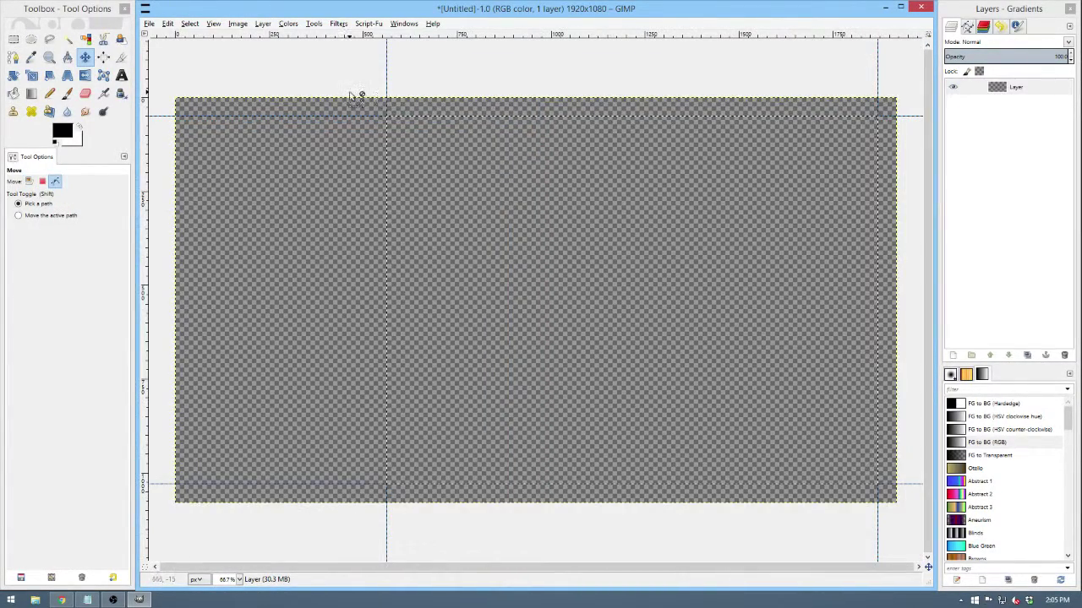
Switch the selection constraint to the fixed 50x50 size and place a selection against the 4:3 area's left guide, at position 513, 0.
{"action": "scroll", "coordinate": [352, 101], "scroll_direction": "up", "scroll_amount": 1}
{"action": "scroll", "coordinate": [355, 101], "scroll_direction": "up", "scroll_amount": 1}
{"action": "scroll", "coordinate": [352, 102], "scroll_direction": "down", "scroll_amount": 3}
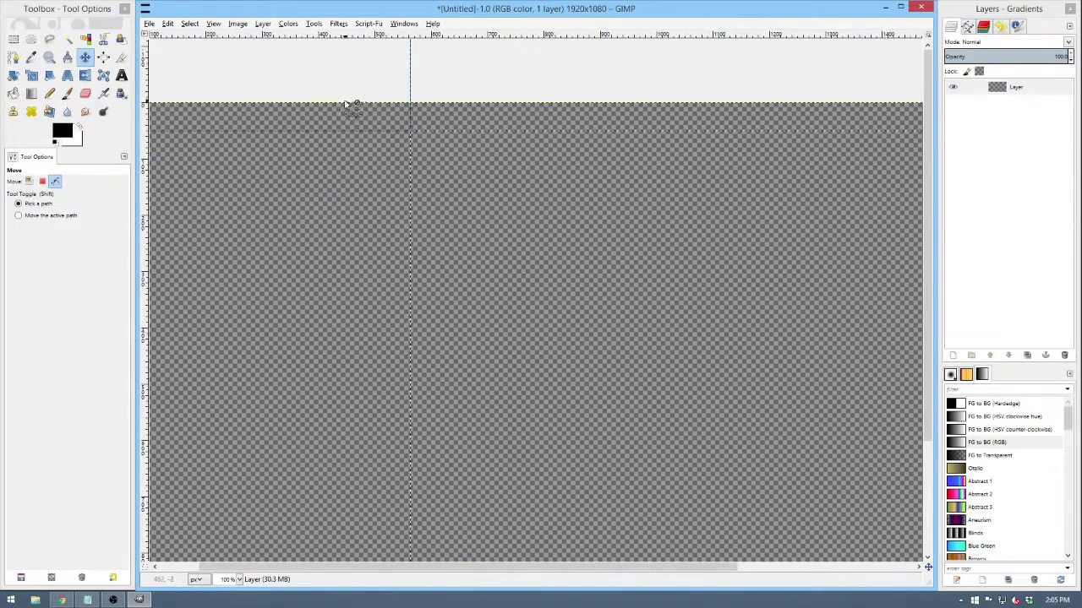
{"action": "scroll", "coordinate": [333, 111], "scroll_direction": "up", "scroll_amount": 1}
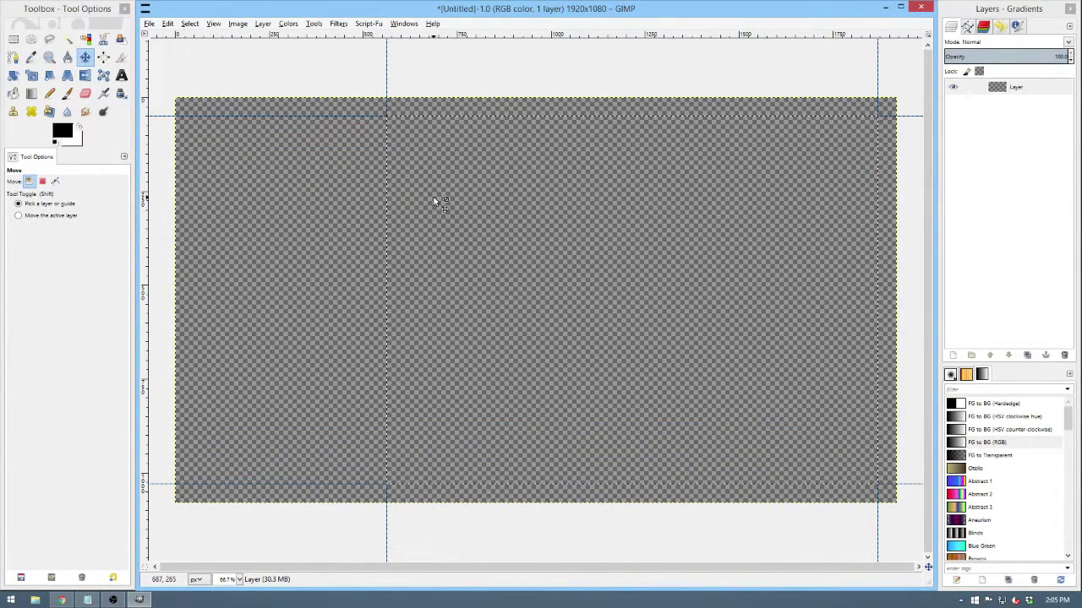
{"action": "left_click", "coordinate": [13, 39]}
{"action": "left_click_drag", "start_coordinate": [276, 97], "coordinate": [305, 117]}
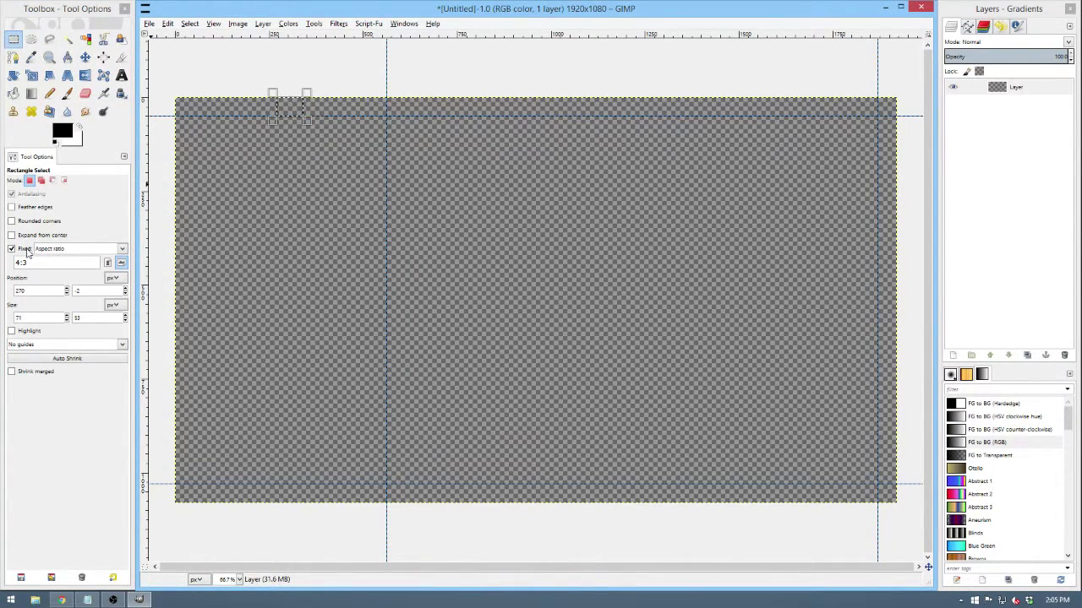
{"action": "left_click", "coordinate": [58, 250]}
{"action": "left_click", "coordinate": [57, 298]}
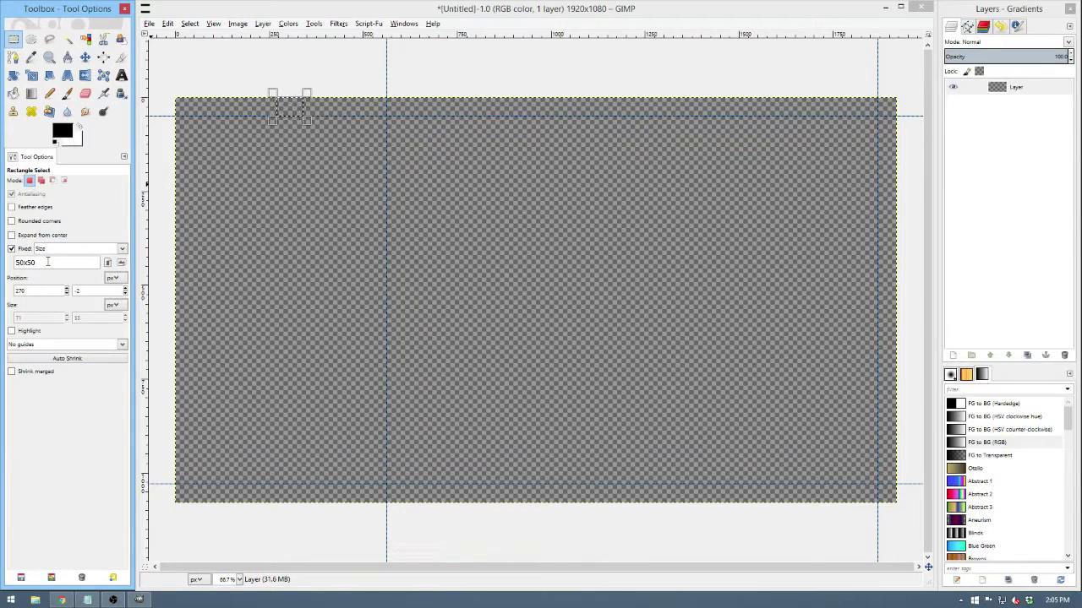
{"action": "left_click_drag", "start_coordinate": [315, 85], "coordinate": [376, 105]}
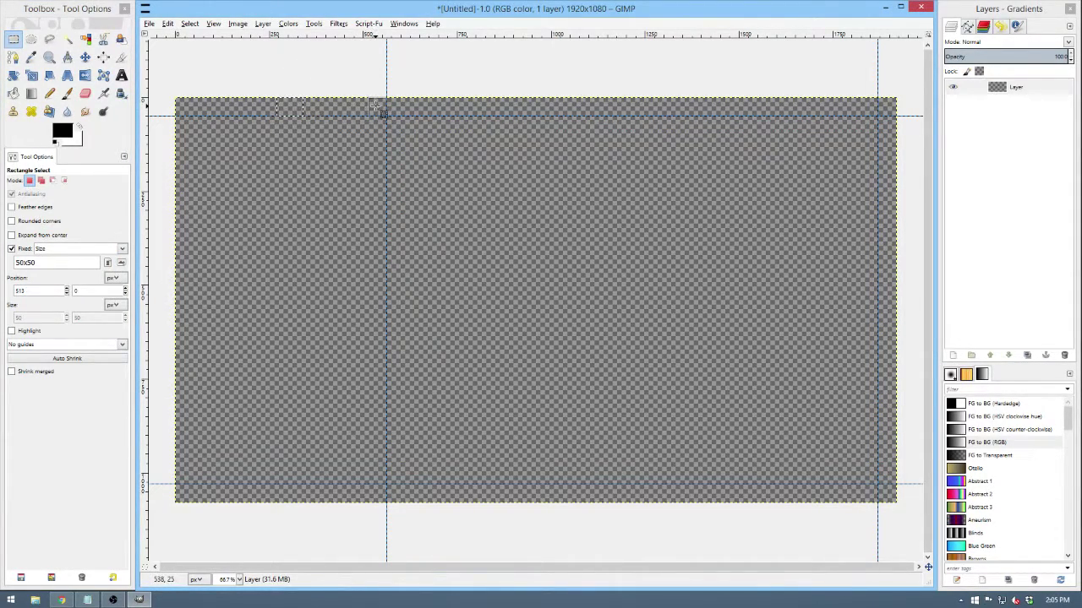
Place a vertical guide along the left edge of the 50 px selection beside the 4:3 area.
{"action": "scroll", "coordinate": [408, 149], "scroll_direction": "up", "scroll_amount": 6}
{"action": "scroll", "coordinate": [325, 135], "scroll_direction": "up", "scroll_amount": 5}
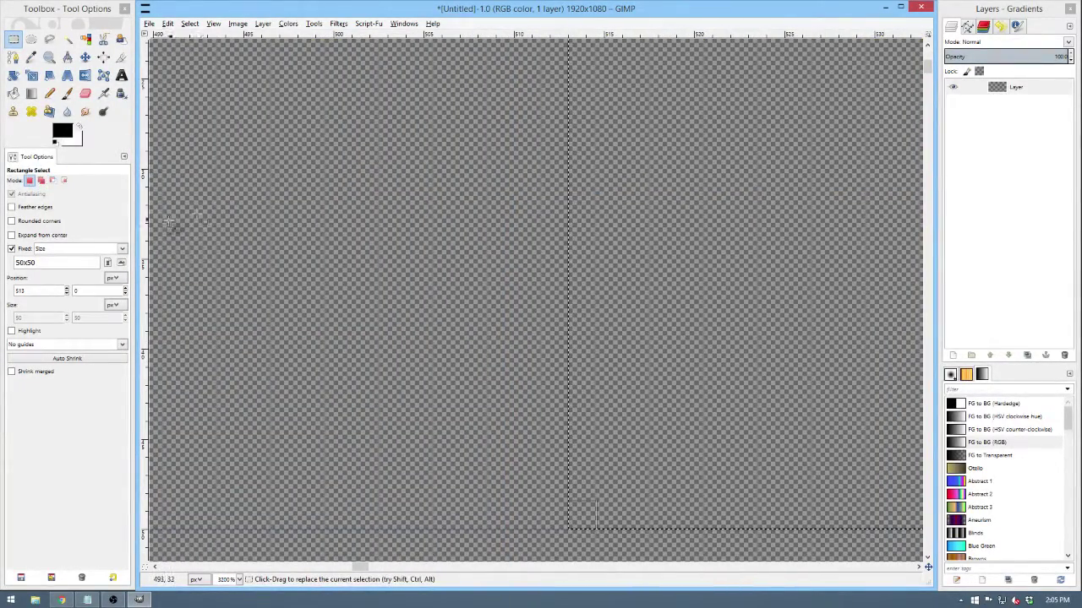
{"action": "left_click_drag", "start_coordinate": [146, 228], "coordinate": [475, 246]}
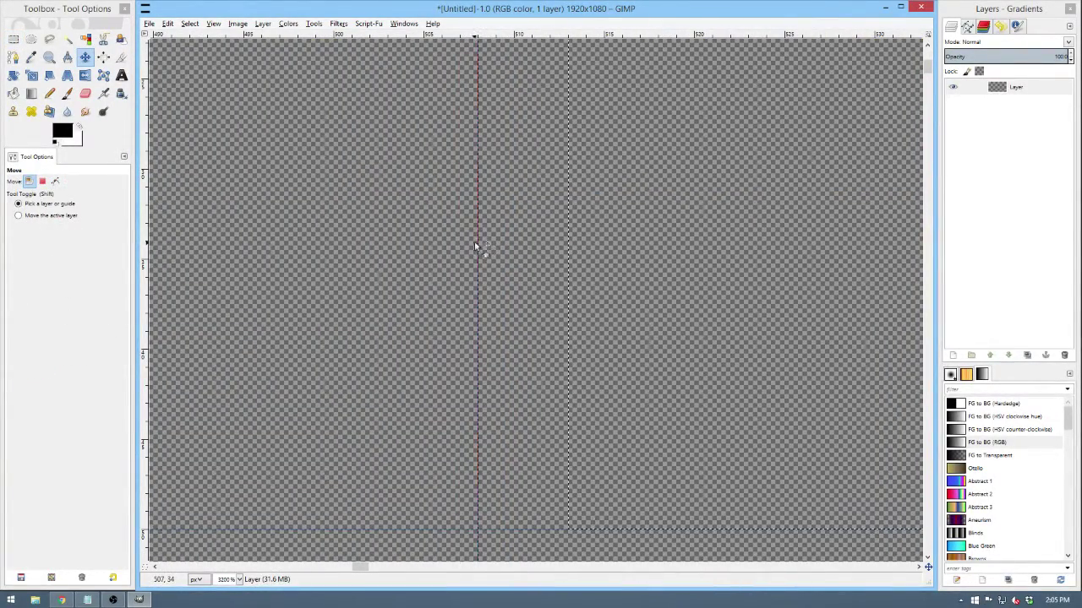
{"action": "scroll", "coordinate": [391, 218], "scroll_direction": "down", "scroll_amount": 5}
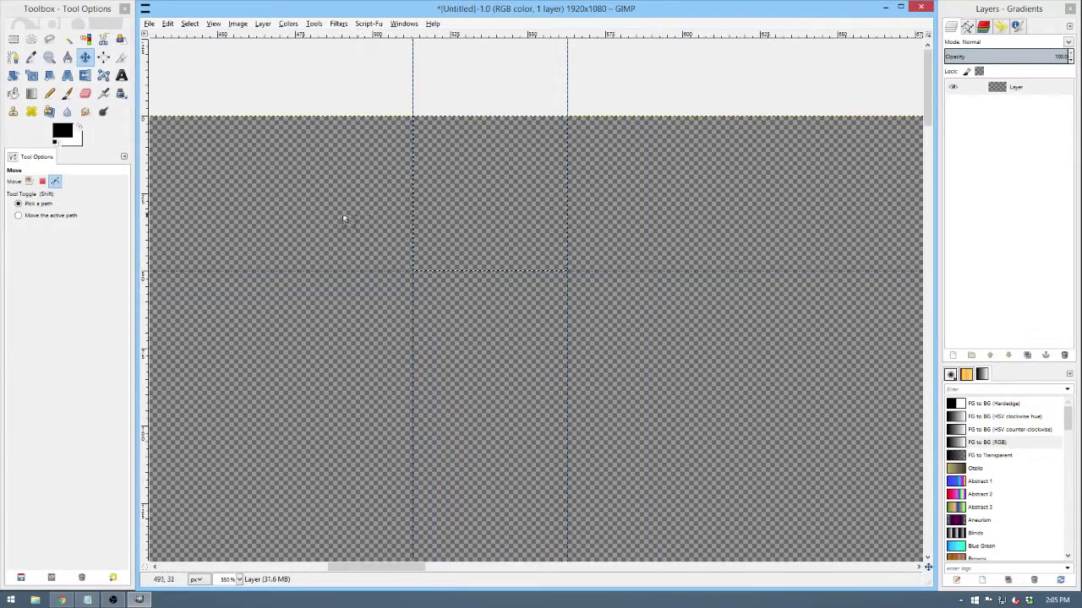
Place a 50 × 50 px selection exactly in the canvas's upper-left corner, at position 0, 0.
{"action": "scroll", "coordinate": [347, 219], "scroll_direction": "down", "scroll_amount": 8}
{"action": "key", "text": "1"}
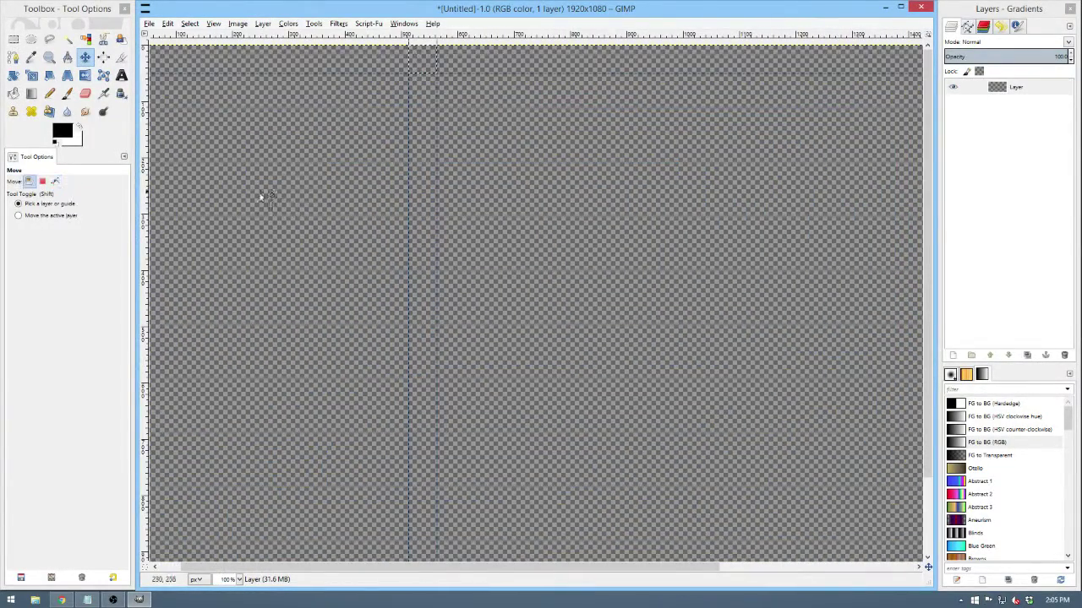
{"action": "left_click_drag", "start_coordinate": [400, 571], "coordinate": [379, 572]}
{"action": "left_click", "coordinate": [54, 181]}
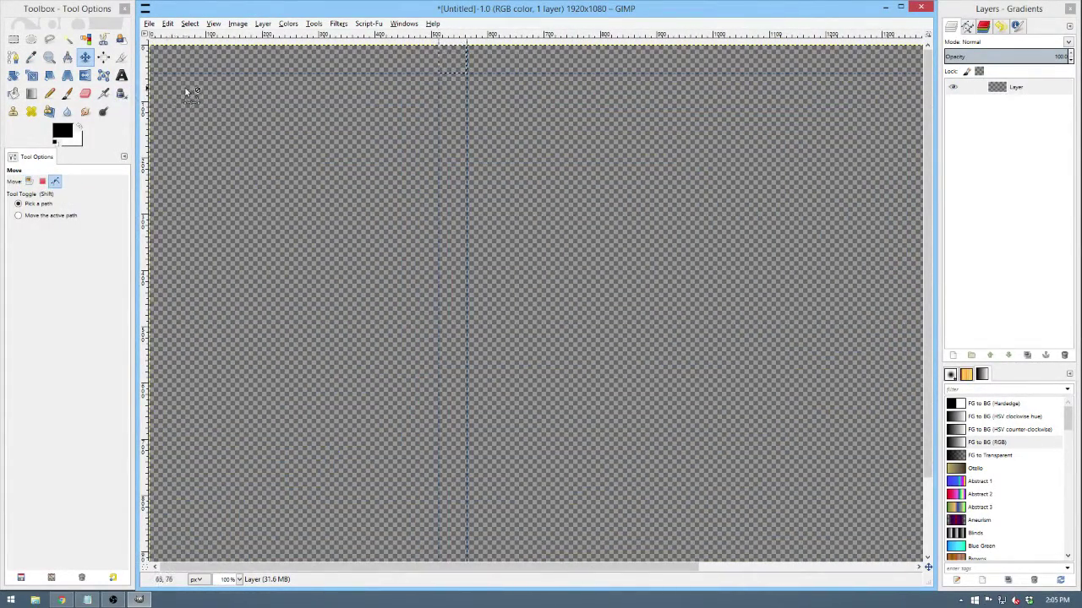
{"action": "key", "text": "shift+2"}
{"action": "key", "text": "r"}
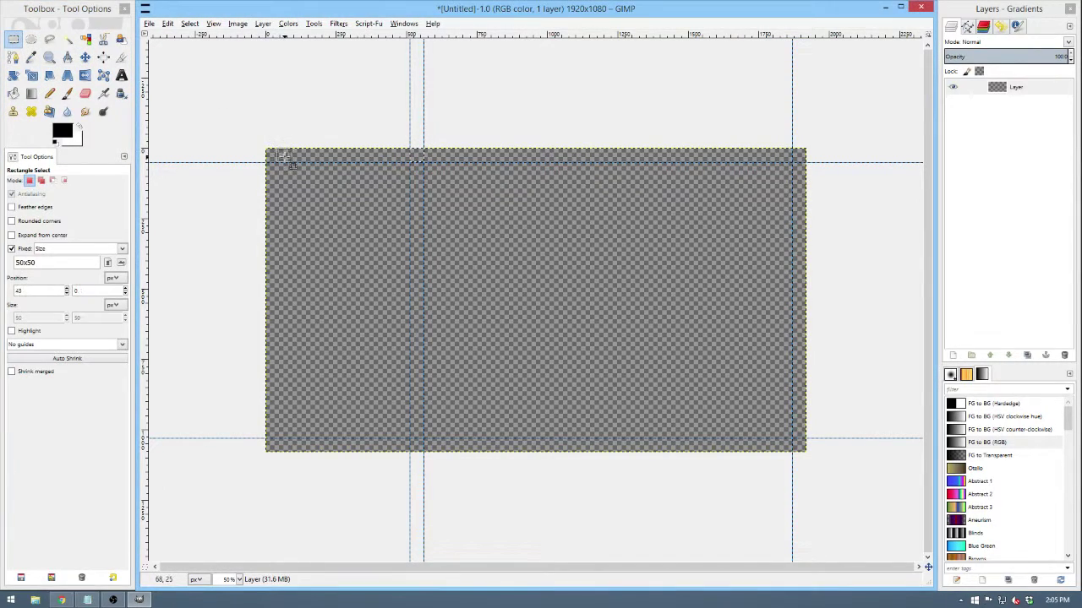
{"action": "scroll", "coordinate": [211, 160], "scroll_direction": "up", "scroll_amount": 2}
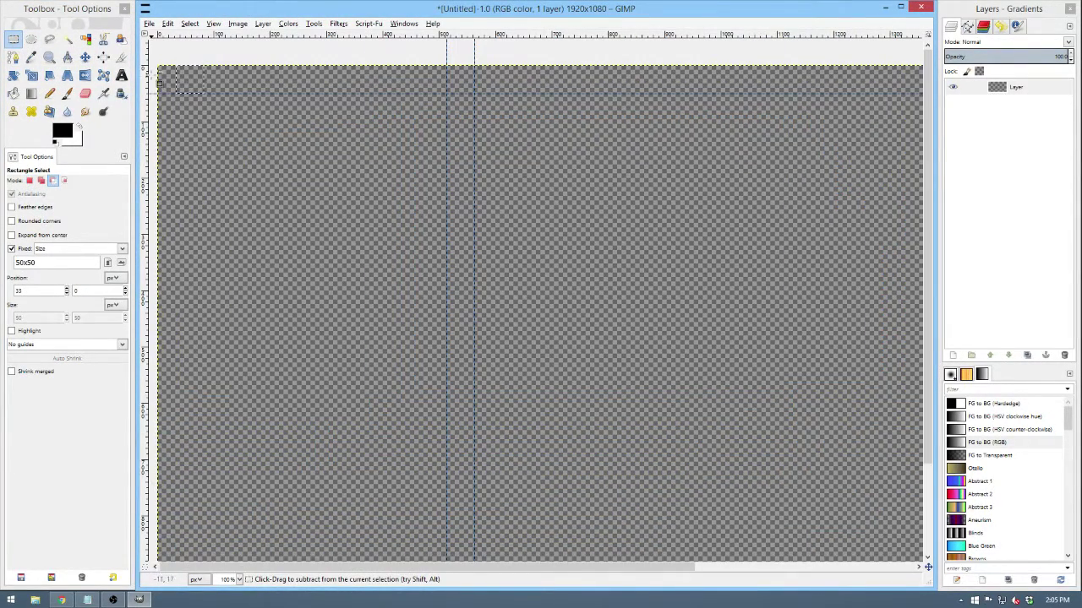
{"action": "scroll", "coordinate": [159, 82], "scroll_direction": "up", "scroll_amount": 7}
{"action": "left_click_drag", "start_coordinate": [473, 165], "coordinate": [330, 133]}
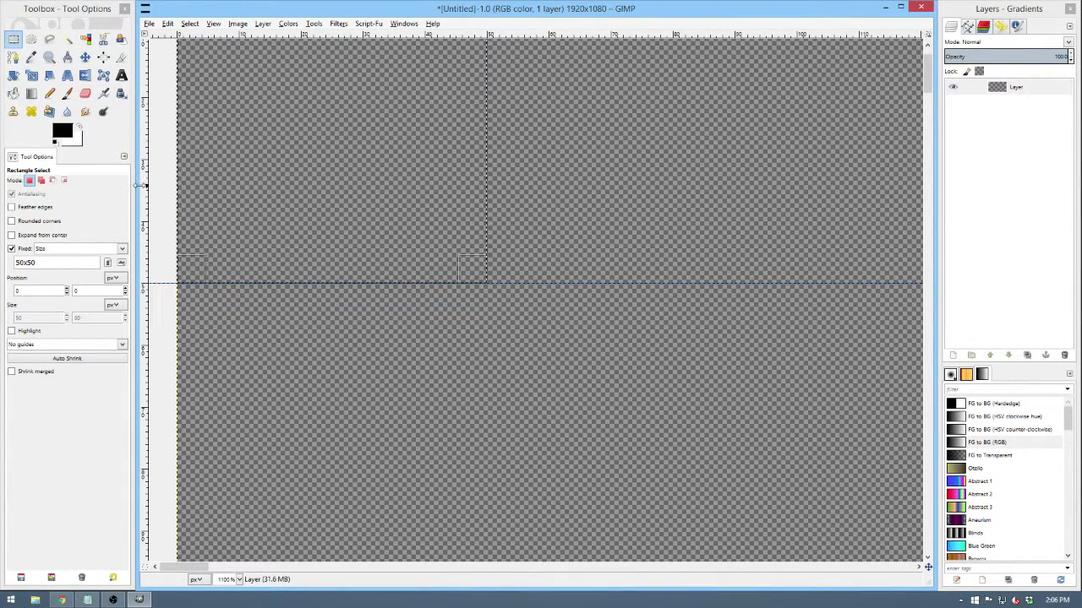
Place a vertical guide along the right edge of the upper-left corner selection.
{"action": "left_click_drag", "start_coordinate": [143, 189], "coordinate": [476, 211]}
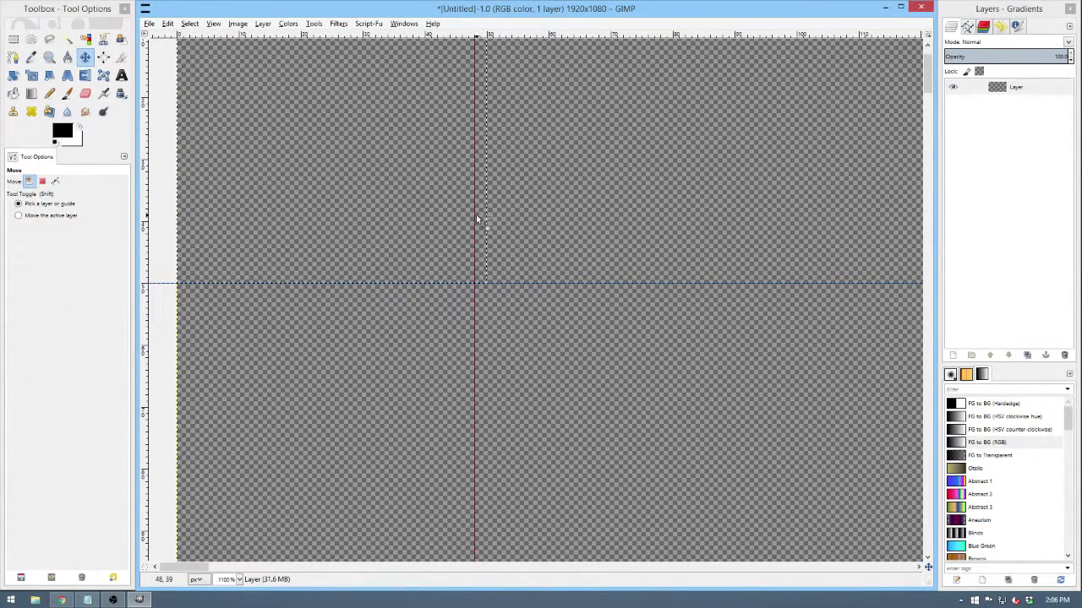
{"action": "scroll", "coordinate": [549, 203], "scroll_direction": "down", "scroll_amount": 4}
{"action": "scroll", "coordinate": [596, 230], "scroll_direction": "down", "scroll_amount": 4}
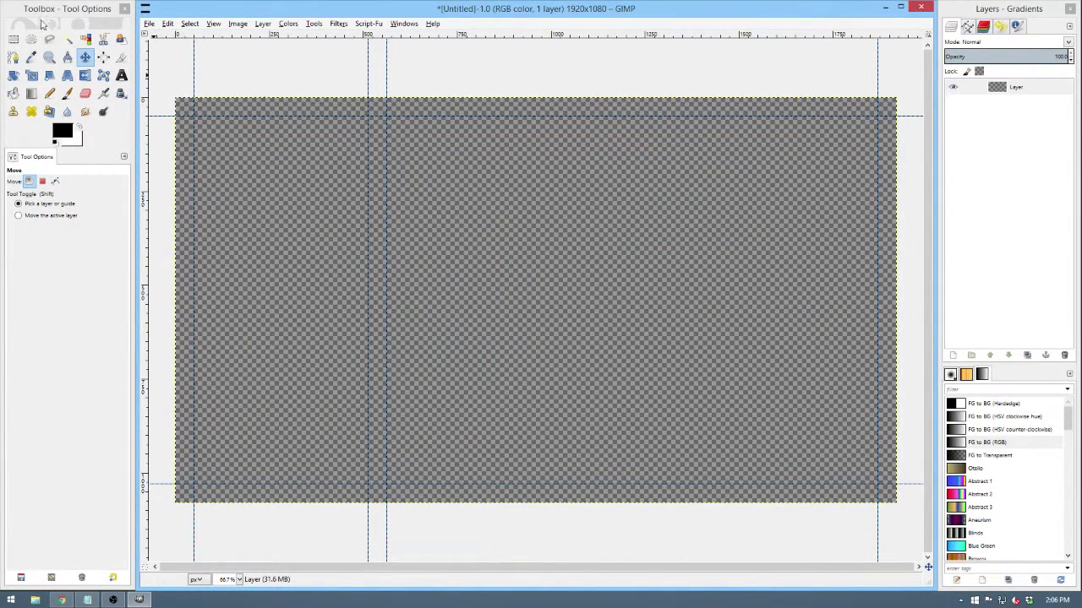
Place guides exactly along the canvas's left, top and bottom edges.
{"action": "left_click", "coordinate": [13, 38]}
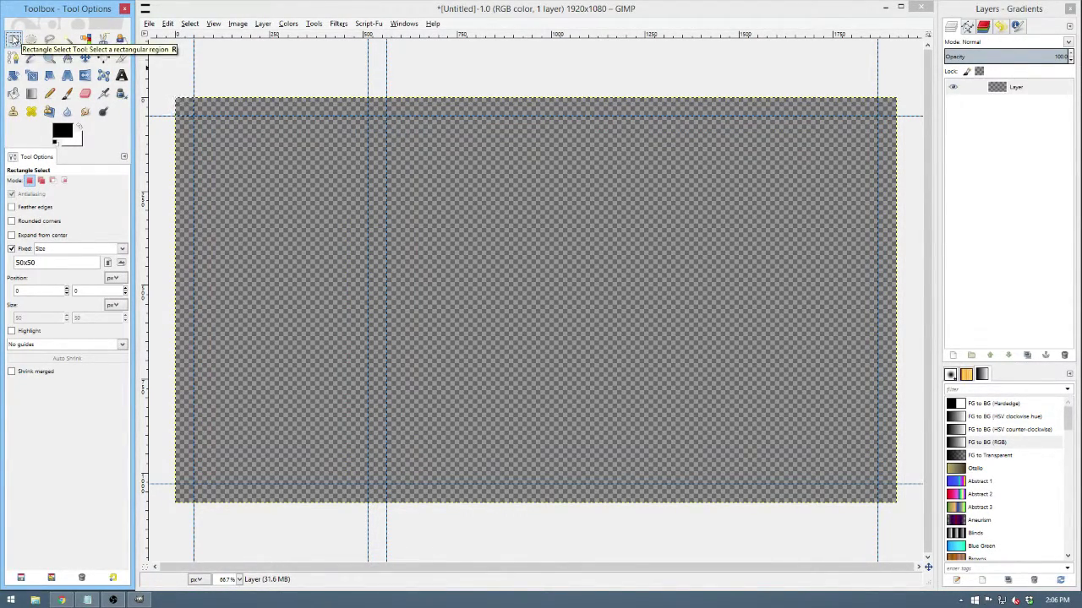
{"action": "left_click_drag", "start_coordinate": [145, 149], "coordinate": [265, 145]}
{"action": "scroll", "coordinate": [169, 127], "scroll_direction": "up", "scroll_amount": 7}
{"action": "scroll", "coordinate": [295, 135], "scroll_direction": "up", "scroll_amount": 1}
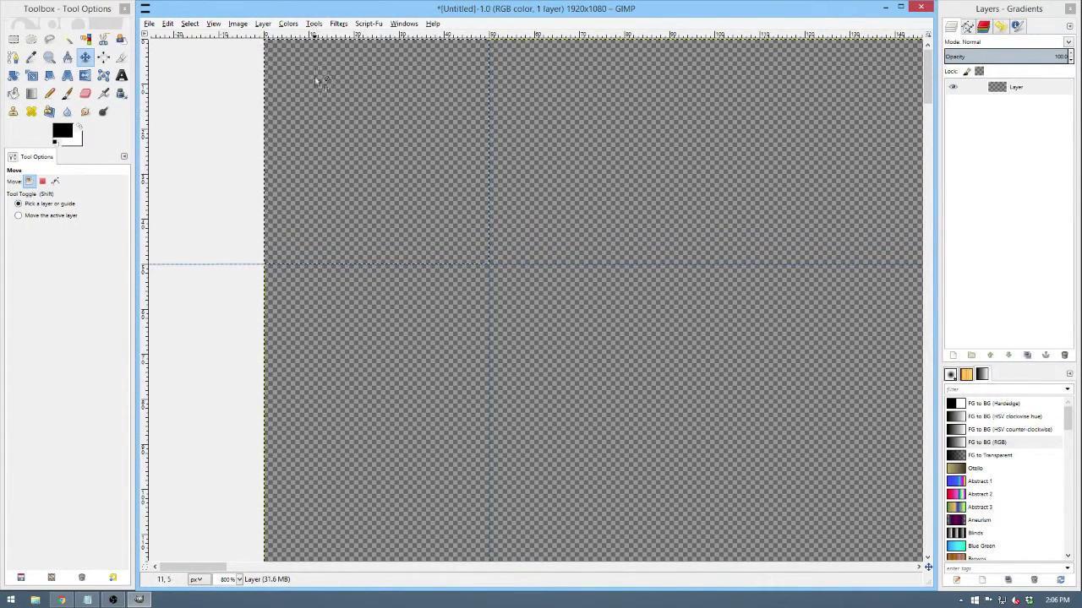
{"action": "scroll", "coordinate": [264, 47], "scroll_direction": "down", "scroll_amount": 1}
{"action": "left_click_drag", "start_coordinate": [264, 36], "coordinate": [263, 44]}
{"action": "scroll", "coordinate": [269, 100], "scroll_direction": "down", "scroll_amount": 3}
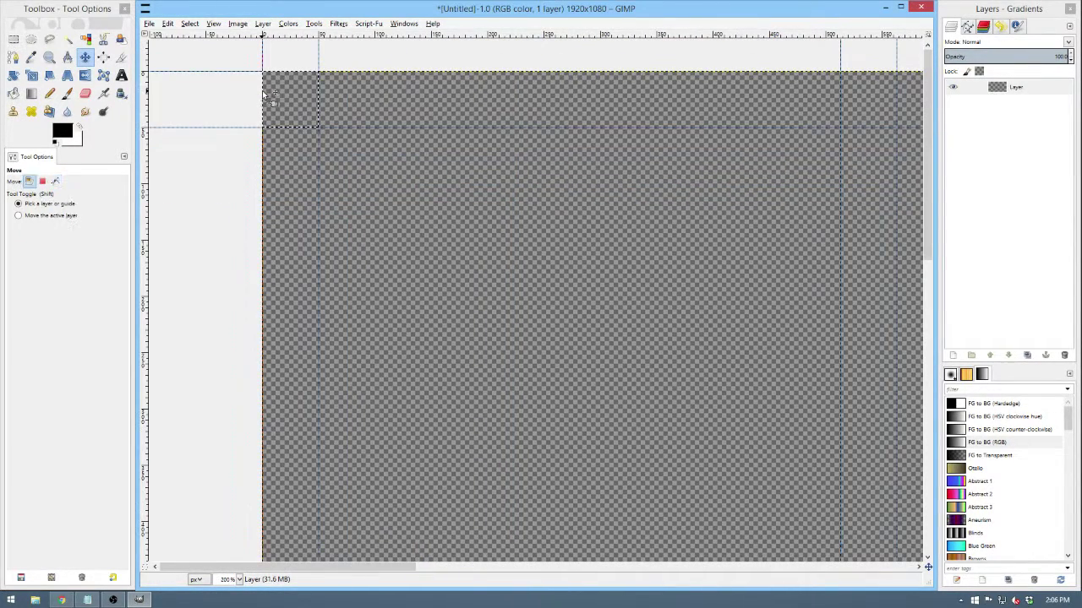
{"action": "scroll", "coordinate": [280, 253], "scroll_direction": "down", "scroll_amount": 1}
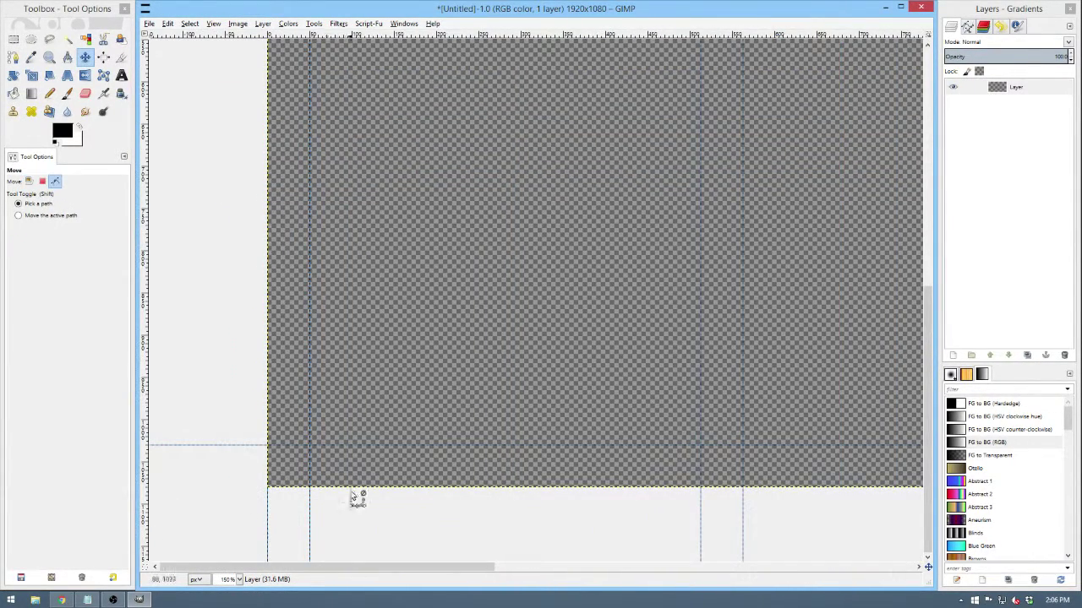
{"action": "left_click_drag", "start_coordinate": [329, 35], "coordinate": [352, 493]}
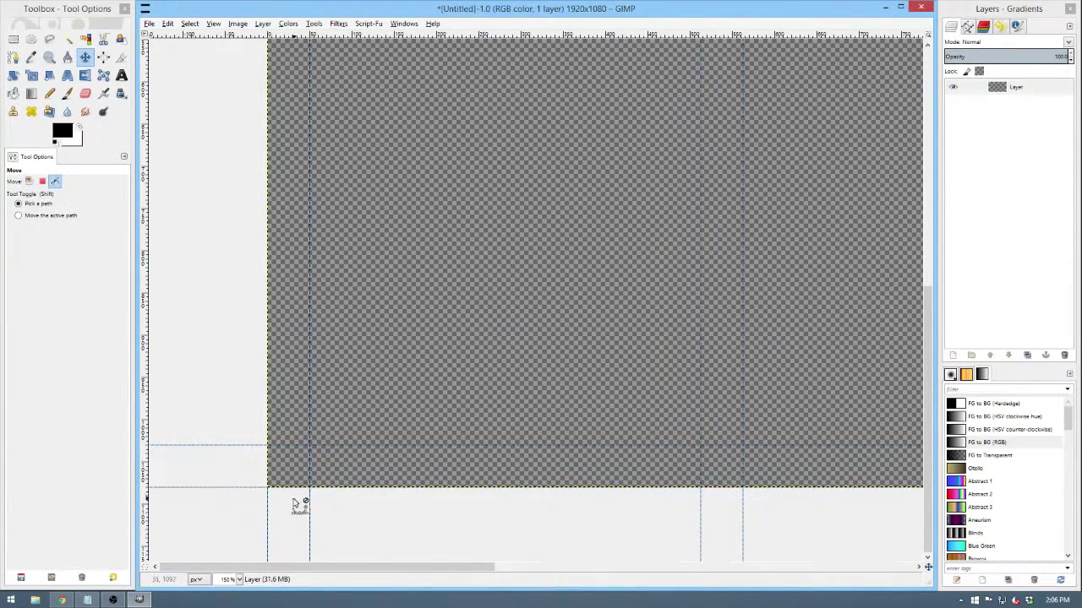
Place a vertical guide exactly along the canvas's right edge.
{"action": "scroll", "coordinate": [251, 494], "scroll_direction": "up", "scroll_amount": 2}
{"action": "scroll", "coordinate": [272, 478], "scroll_direction": "down", "scroll_amount": 3}
{"action": "left_click_drag", "start_coordinate": [253, 566], "coordinate": [913, 549]}
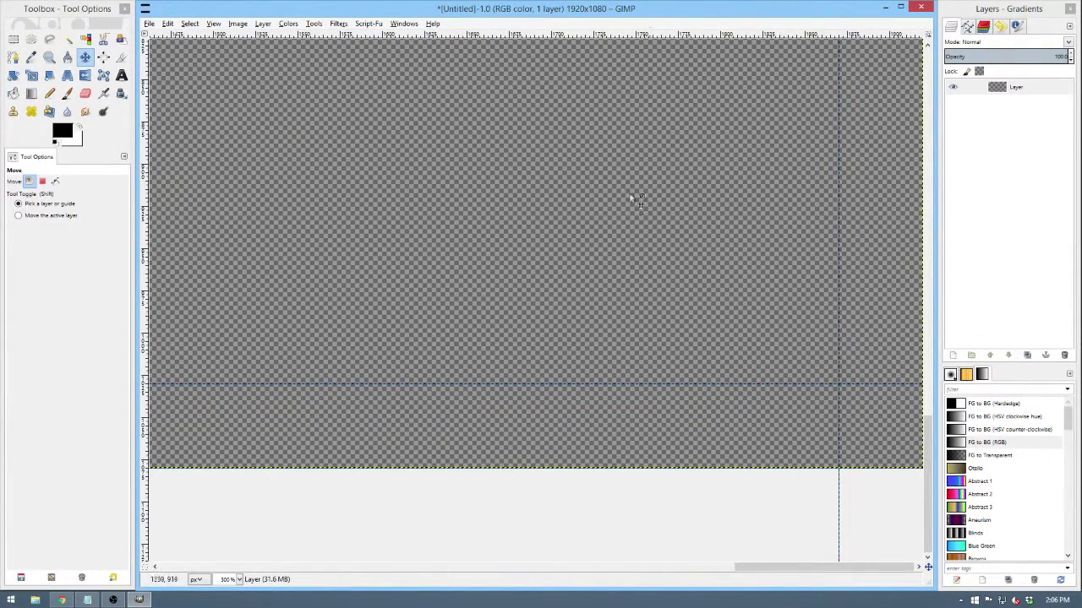
{"action": "scroll", "coordinate": [913, 448], "scroll_direction": "down", "scroll_amount": 2}
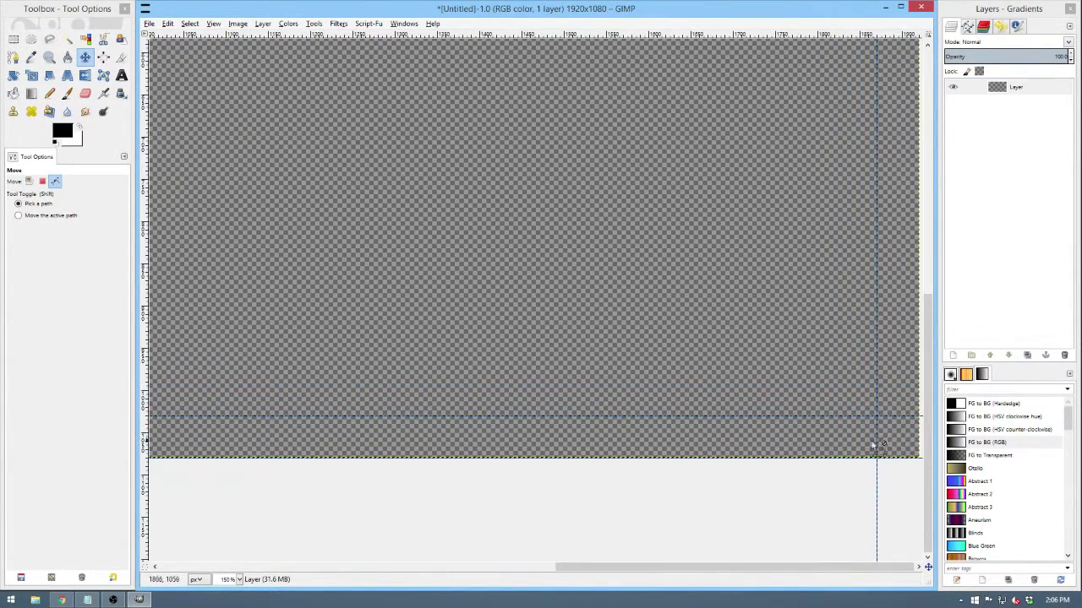
{"action": "left_click_drag", "start_coordinate": [143, 442], "coordinate": [921, 459]}
{"action": "scroll", "coordinate": [918, 460], "scroll_direction": "up", "scroll_amount": 6}
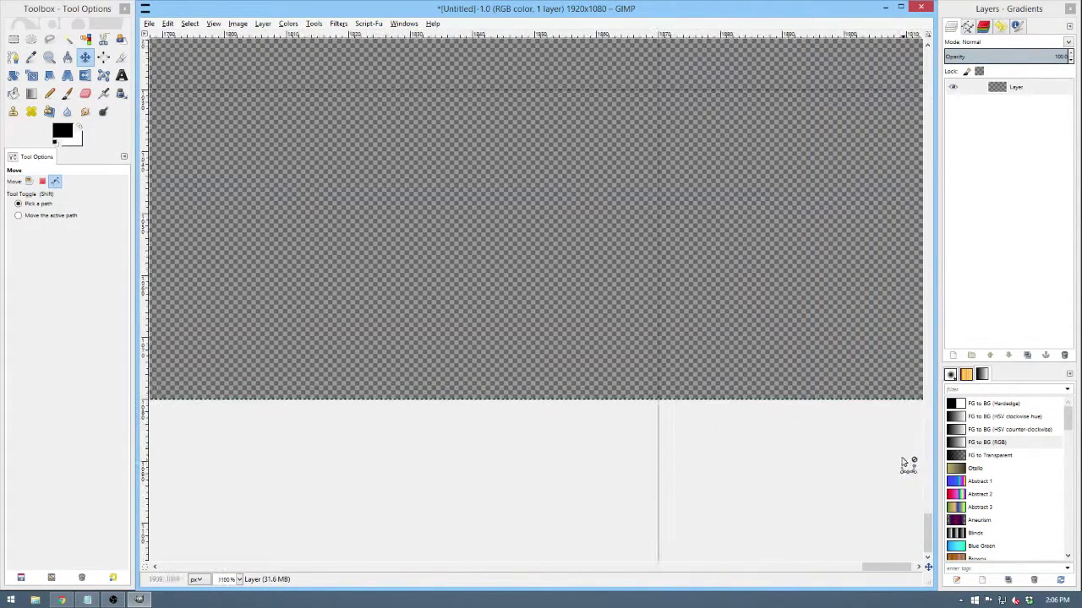
{"action": "left_click_drag", "start_coordinate": [892, 572], "coordinate": [896, 572]}
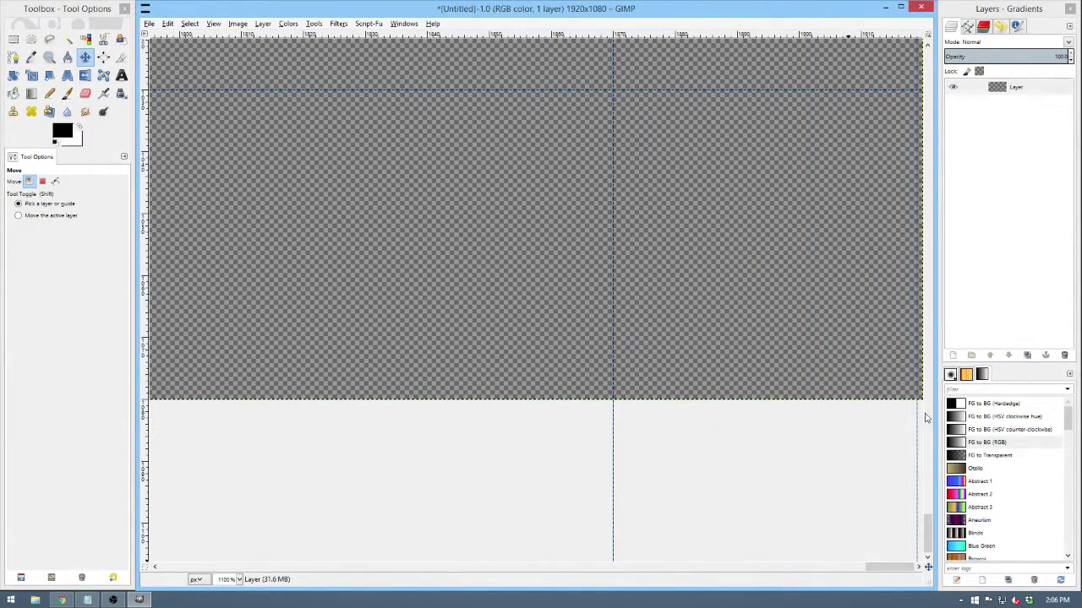
{"action": "left_click_drag", "start_coordinate": [919, 419], "coordinate": [925, 416]}
{"action": "scroll", "coordinate": [925, 420], "scroll_direction": "up", "scroll_amount": 3}
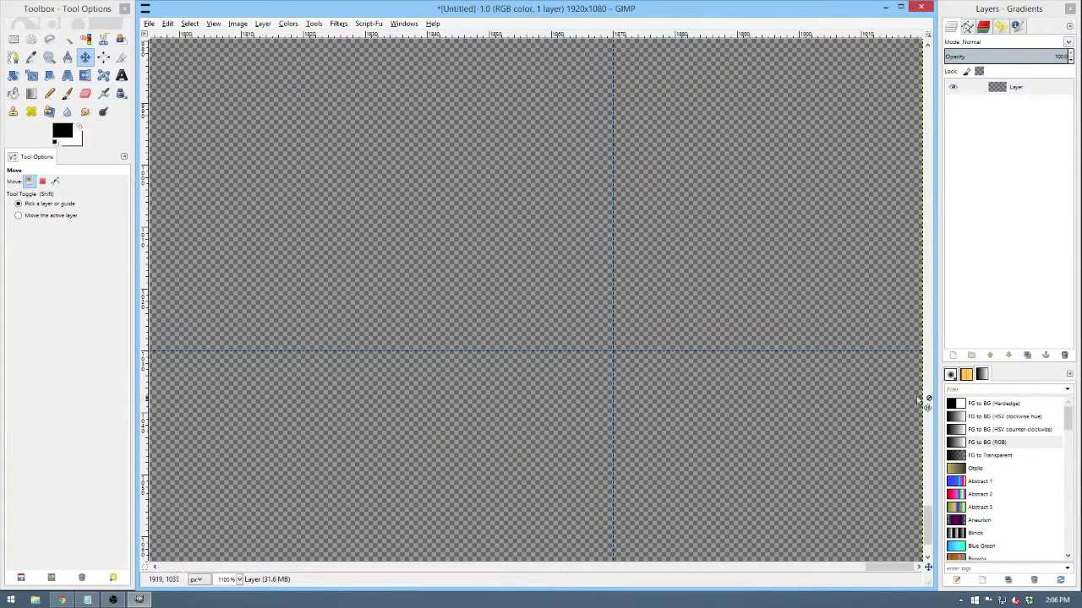
{"action": "scroll", "coordinate": [905, 408], "scroll_direction": "down", "scroll_amount": 1}
{"action": "left_click_drag", "start_coordinate": [913, 427], "coordinate": [919, 437]}
{"action": "scroll", "coordinate": [813, 239], "scroll_direction": "down", "scroll_amount": 6}
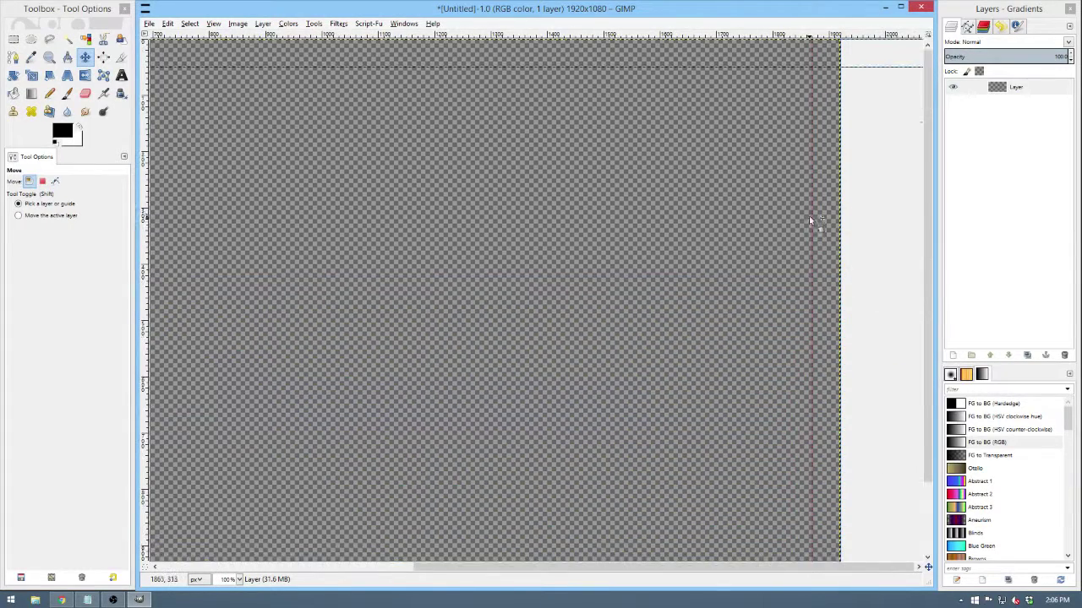
{"action": "scroll", "coordinate": [858, 137], "scroll_direction": "down", "scroll_amount": 2}
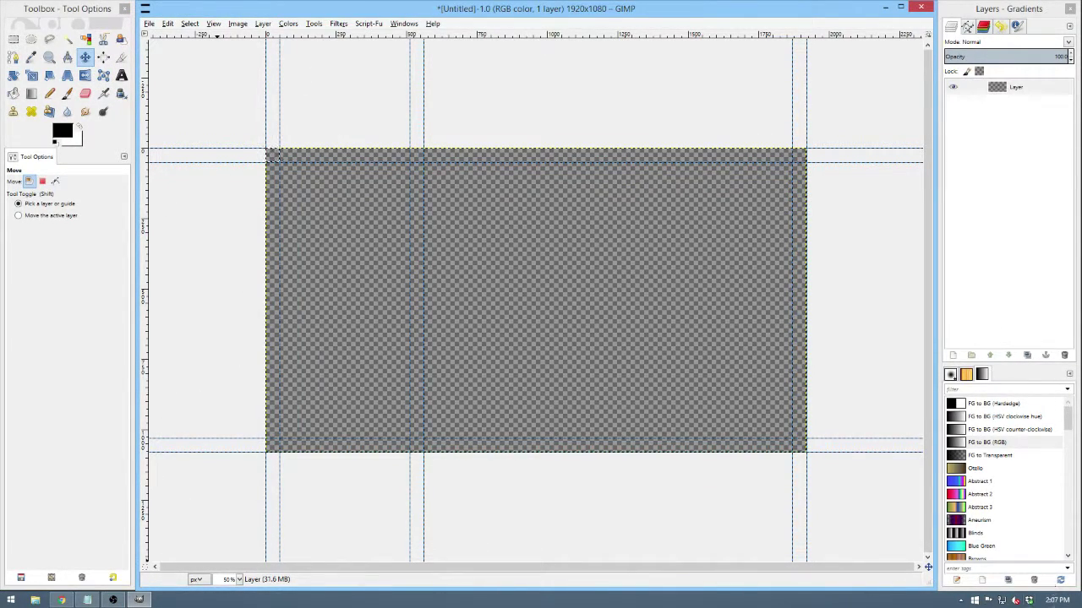
Bring the warm_high_res texture image from the desktop into the GIMP composition as a new layer.
{"action": "left_click", "coordinate": [1058, 600]}
{"action": "left_click", "coordinate": [1058, 600]}
{"action": "key", "text": "super+d"}
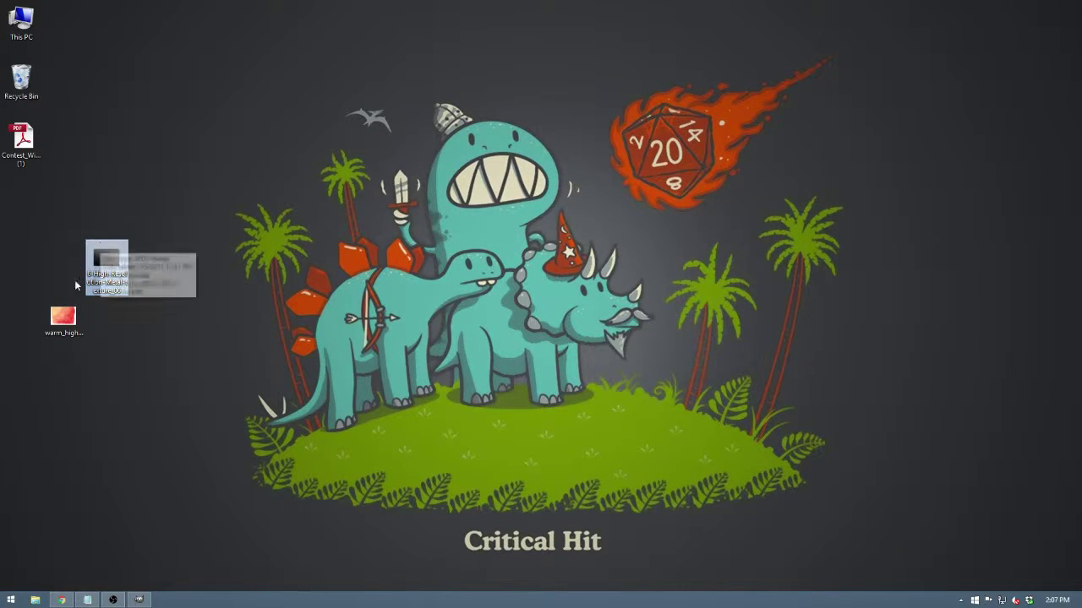
{"action": "left_click_drag", "start_coordinate": [56, 321], "coordinate": [486, 272]}
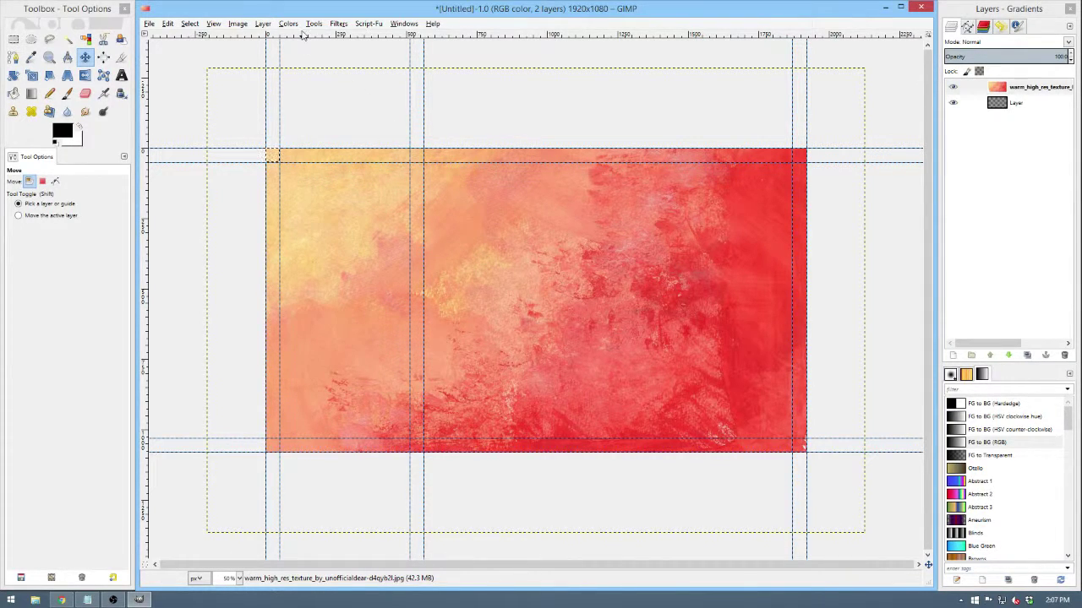
Shift the warm texture layer slightly over the canvas and fit its boundary to the image size.
{"action": "left_click", "coordinate": [260, 24]}
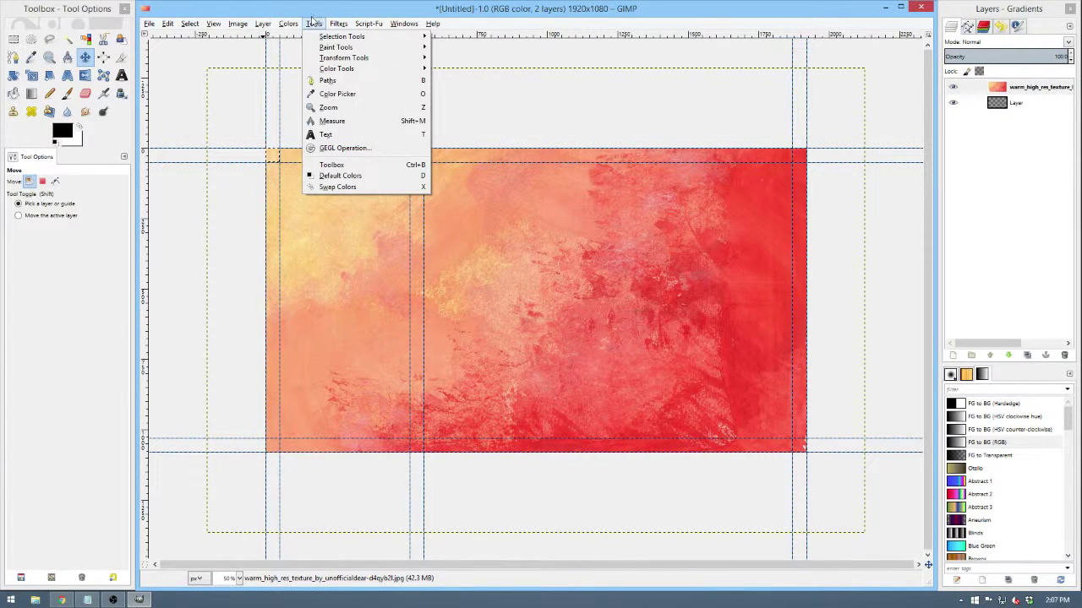
{"action": "left_click", "coordinate": [122, 74]}
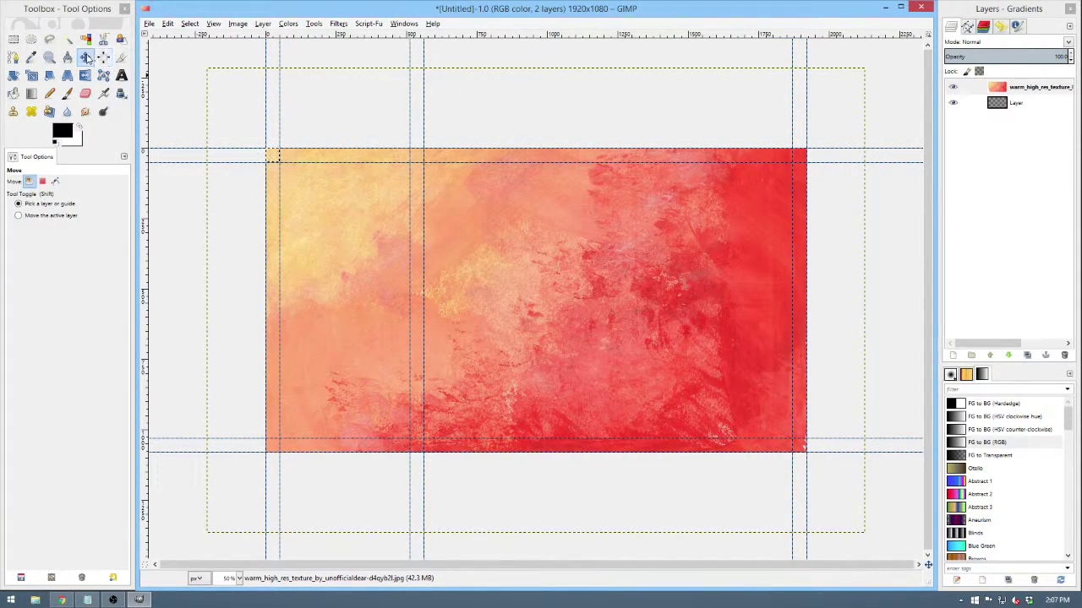
{"action": "left_click_drag", "start_coordinate": [708, 379], "coordinate": [703, 374]}
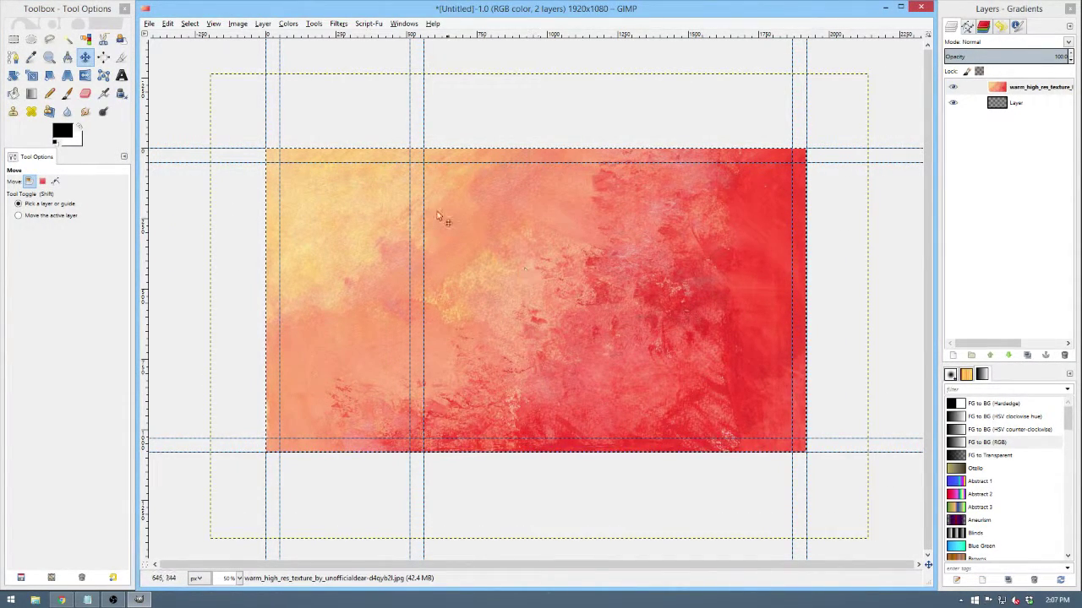
{"action": "left_click", "coordinate": [263, 23]}
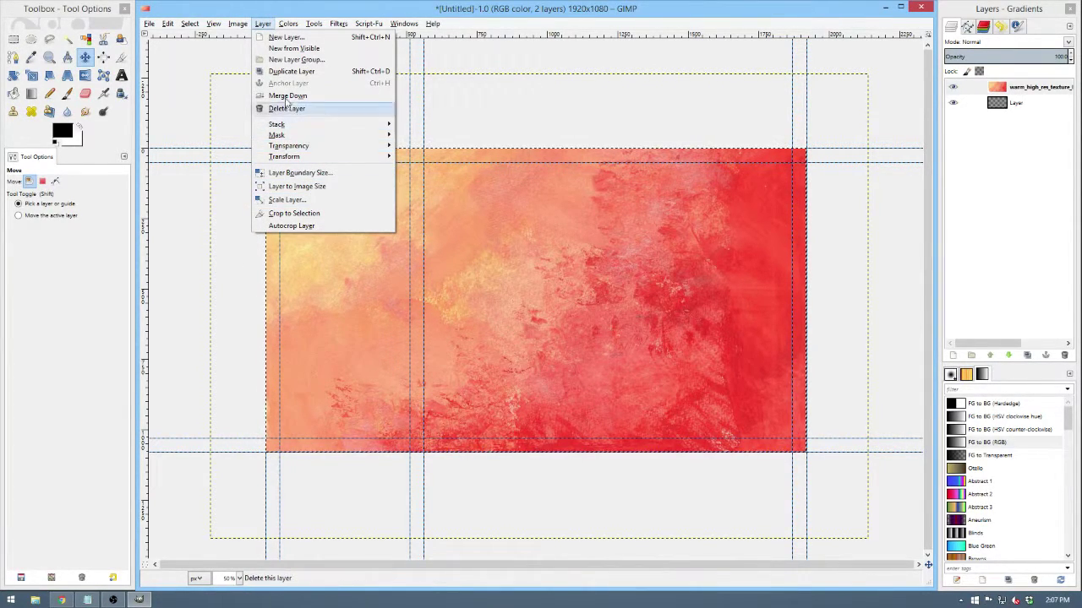
{"action": "left_click", "coordinate": [298, 186]}
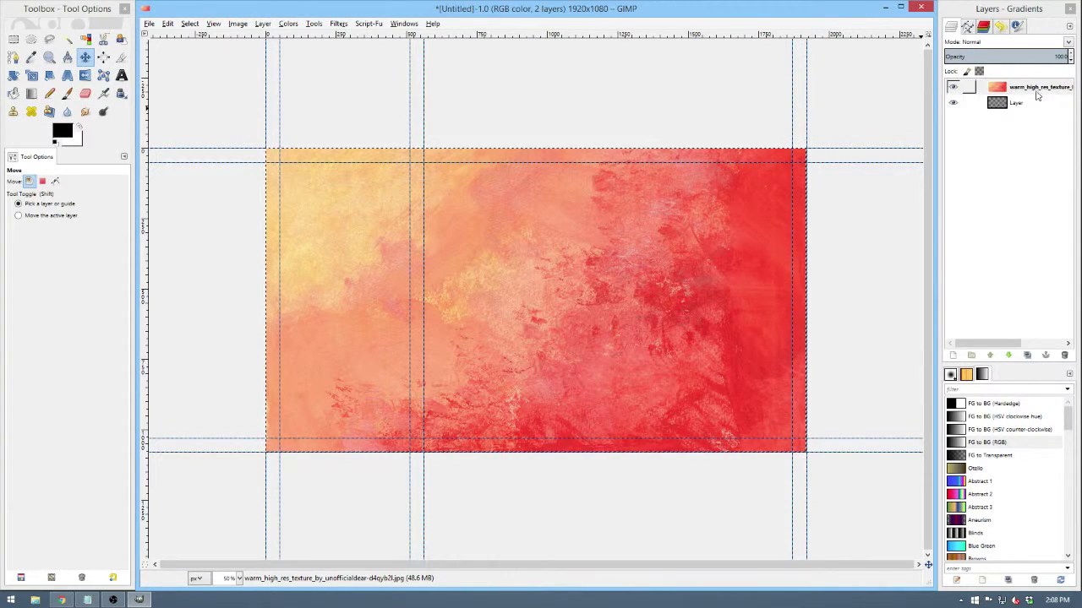
Toggle the warm texture layer's visibility to compare the canvas with and without it.
{"action": "left_click", "coordinate": [953, 87]}
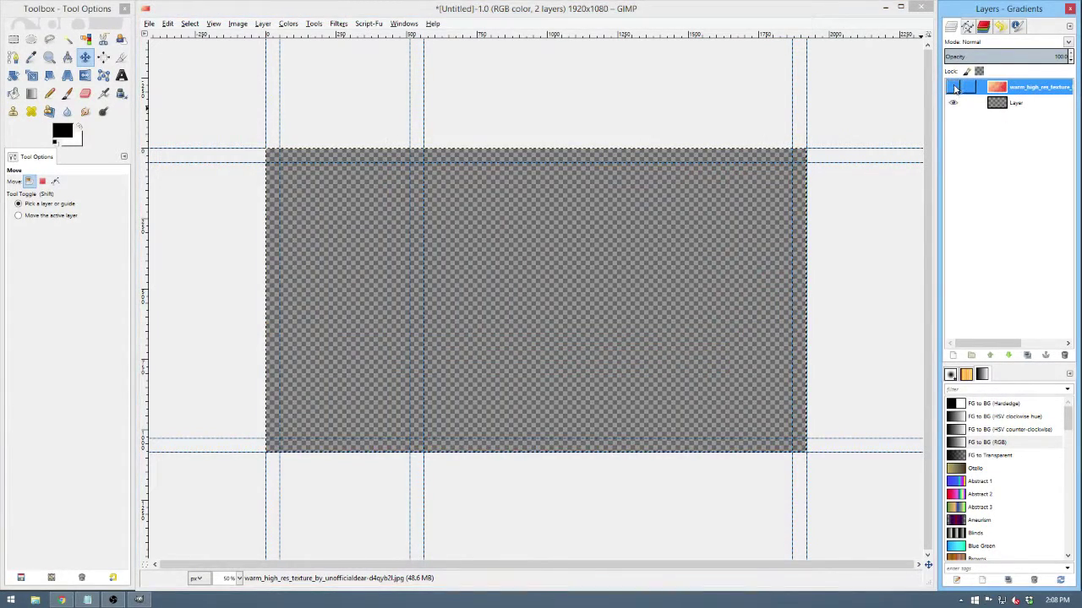
{"action": "left_click", "coordinate": [954, 88]}
{"action": "left_click", "coordinate": [954, 88]}
{"action": "left_click", "coordinate": [955, 88]}
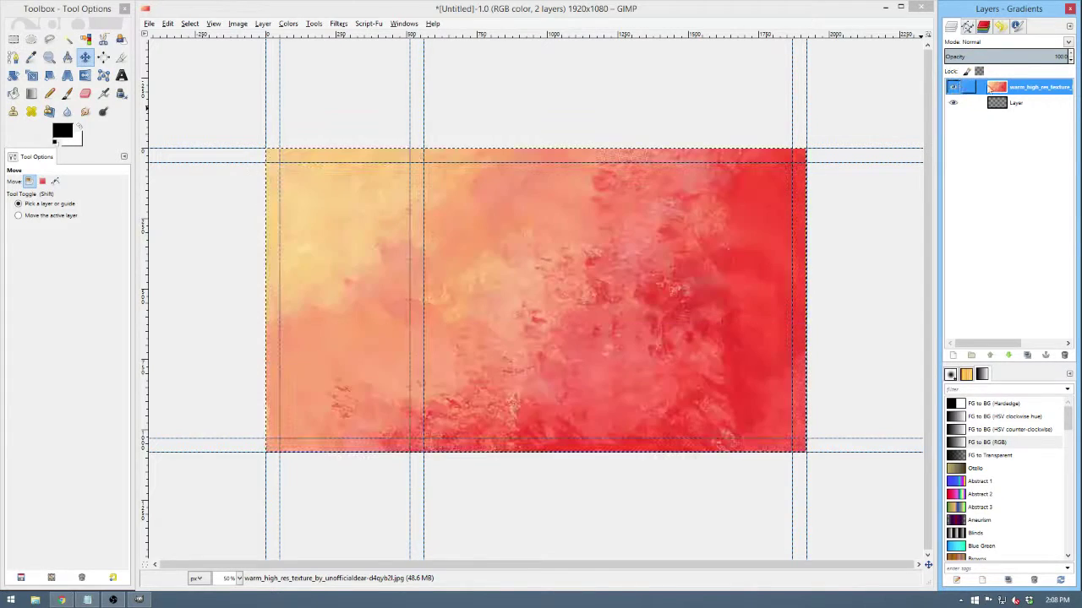
Turn off the fixed 50x50 size for rectangle selections.
{"action": "left_click", "coordinate": [14, 40]}
{"action": "key", "text": "plus"}
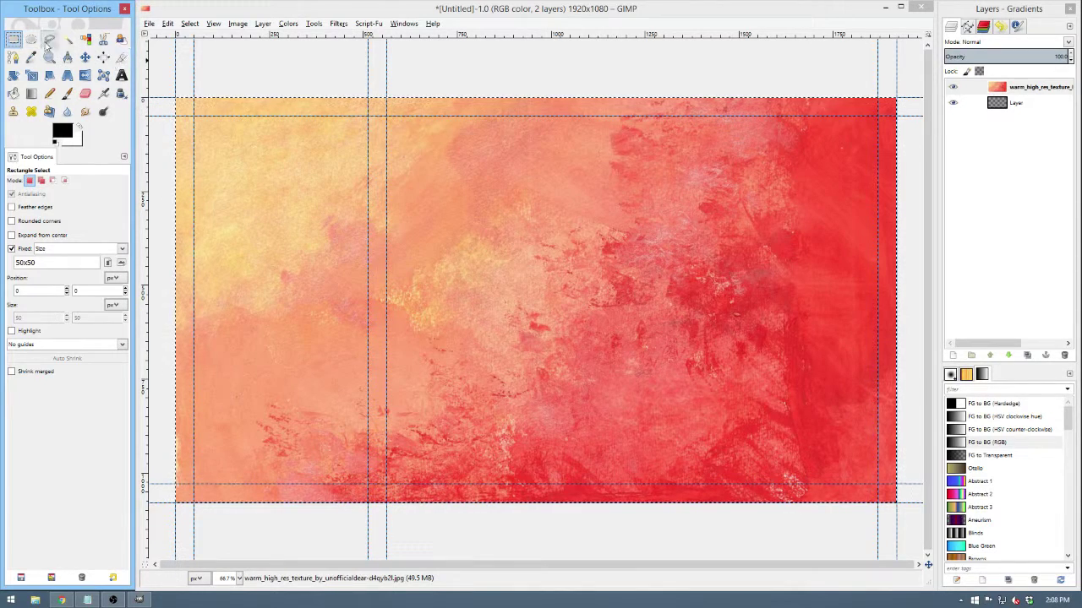
{"action": "left_click_drag", "start_coordinate": [394, 124], "coordinate": [492, 207]}
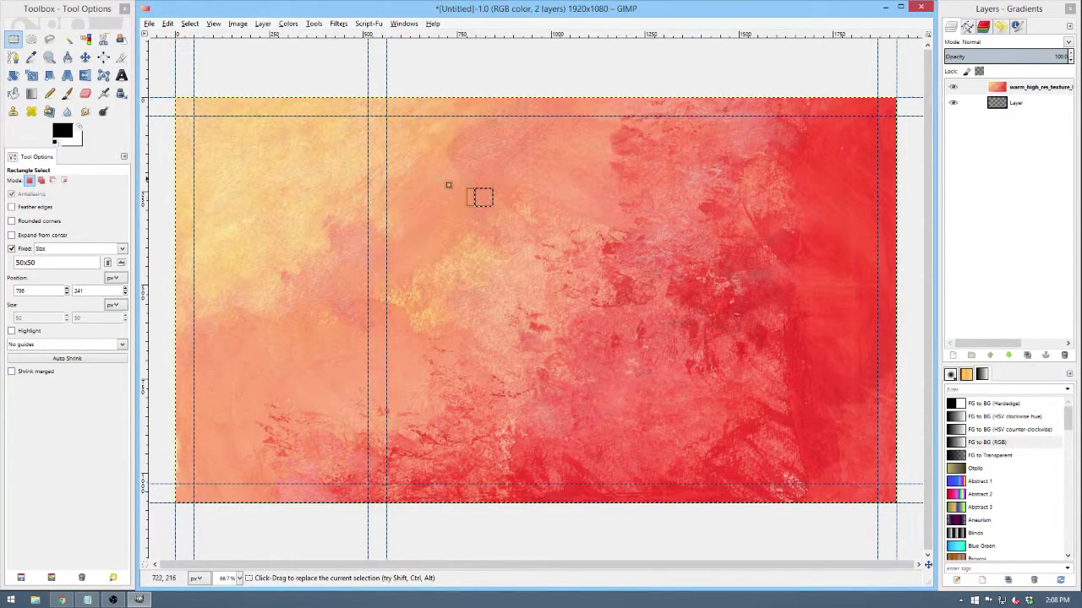
{"action": "left_click", "coordinate": [14, 248]}
Try to clear the large 1307 × 980 px area between the inner guides from the warm texture layer.
{"action": "left_click_drag", "start_coordinate": [387, 116], "coordinate": [879, 482]}
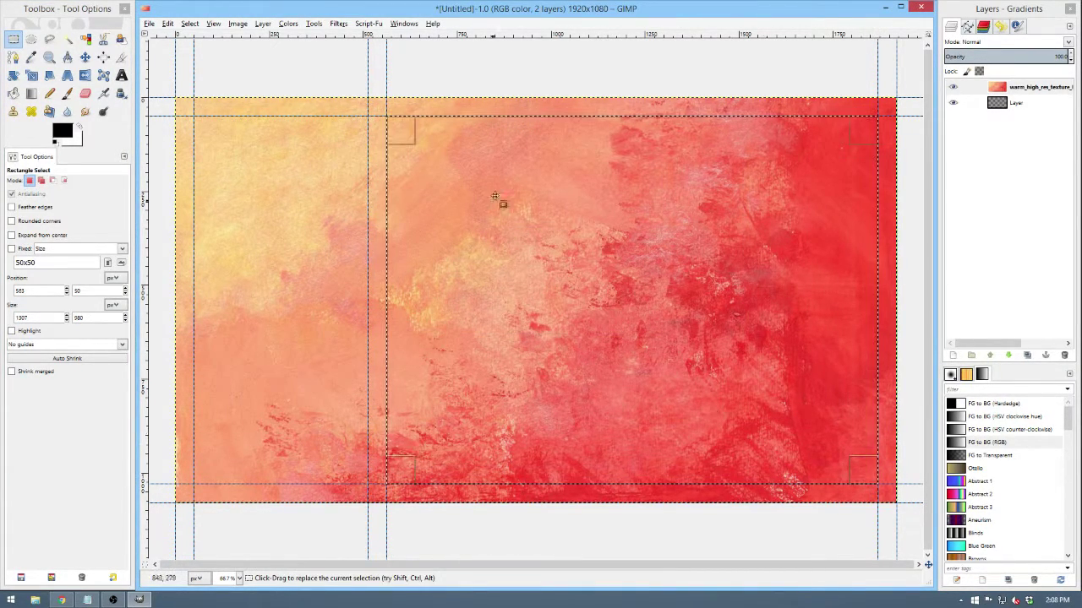
{"action": "key", "text": "Delete"}
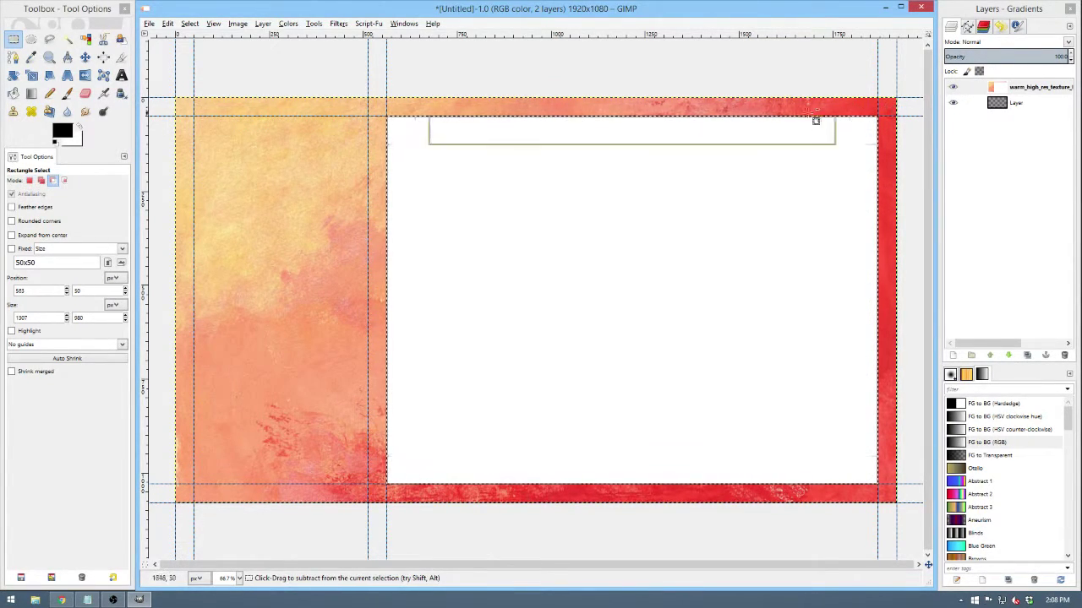
{"action": "left_click", "coordinate": [189, 24]}
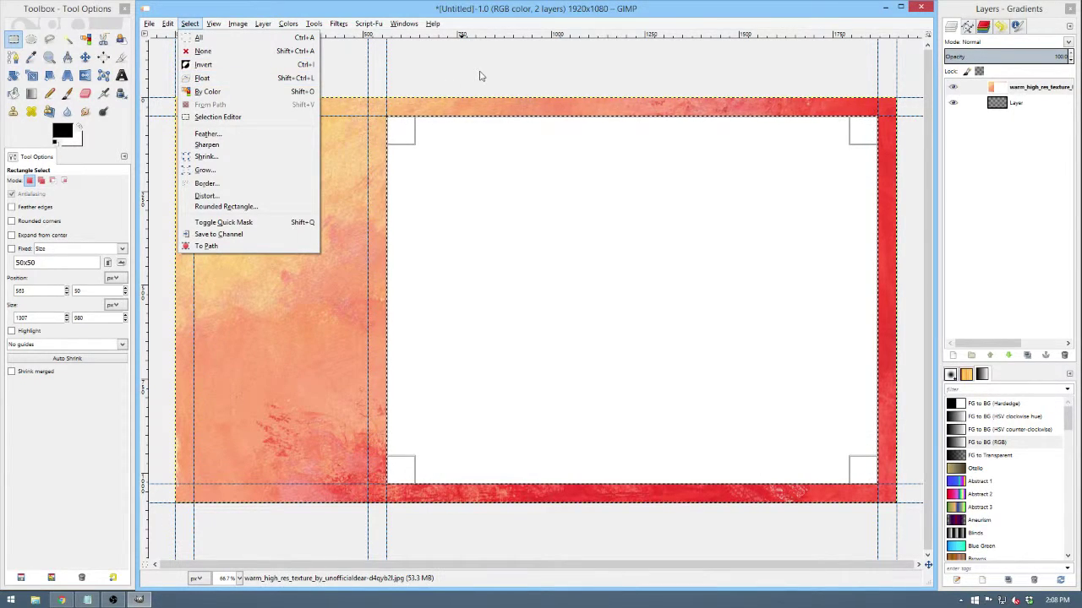
{"action": "key", "text": "Escape"}
{"action": "key", "text": "ctrl+z"}
Copy the whole texture into a new layer and delete the original warm texture layer.
{"action": "key", "text": "ctrl+c"}
{"action": "key", "text": "ctrl+v"}
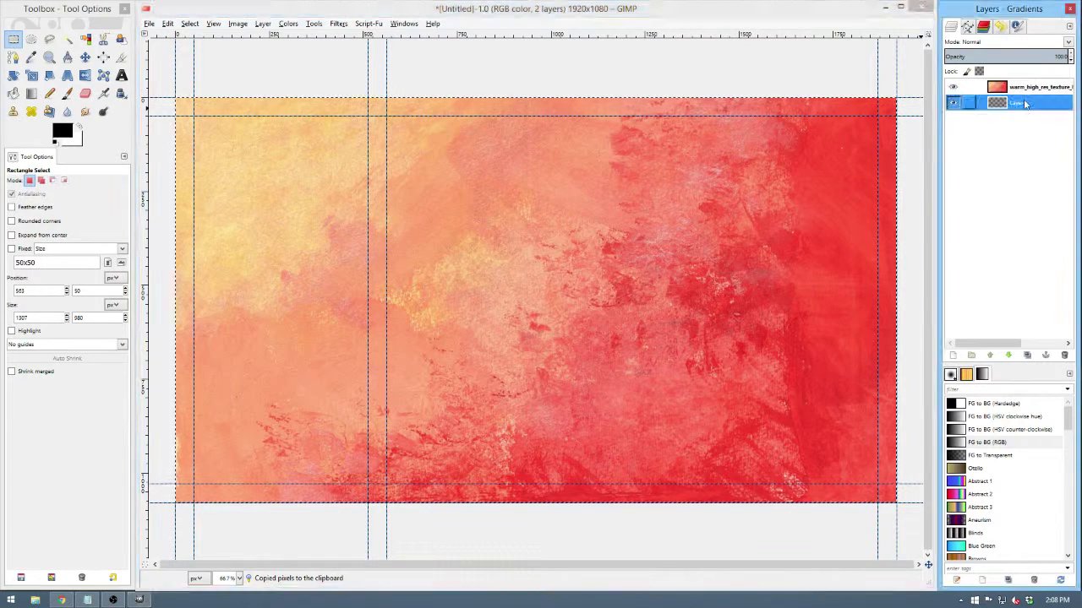
{"action": "left_click", "coordinate": [953, 354]}
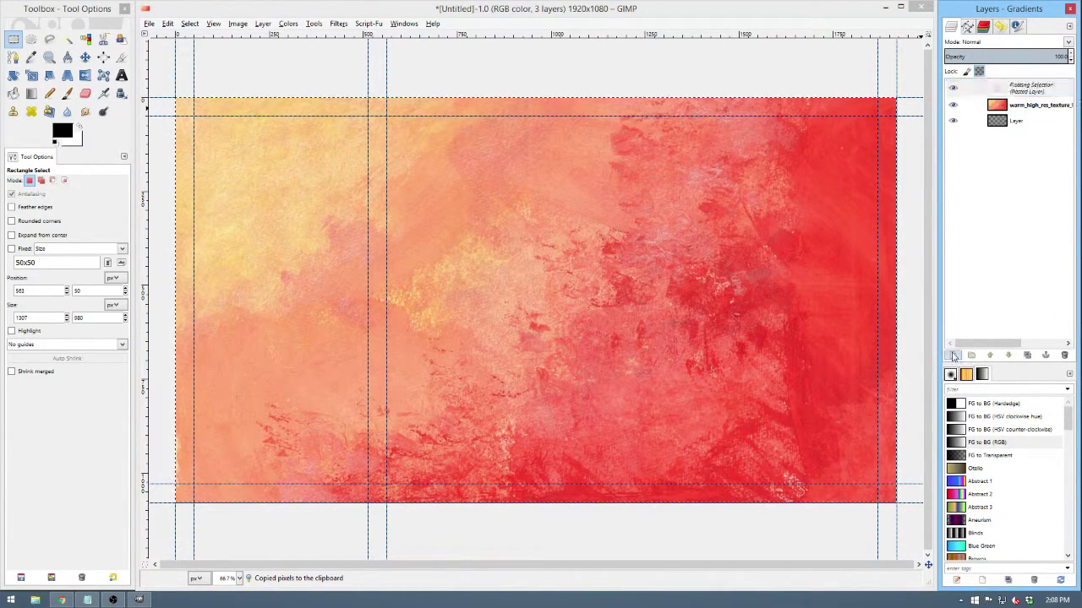
{"action": "left_click", "coordinate": [1027, 104]}
{"action": "left_click", "coordinate": [1064, 355]}
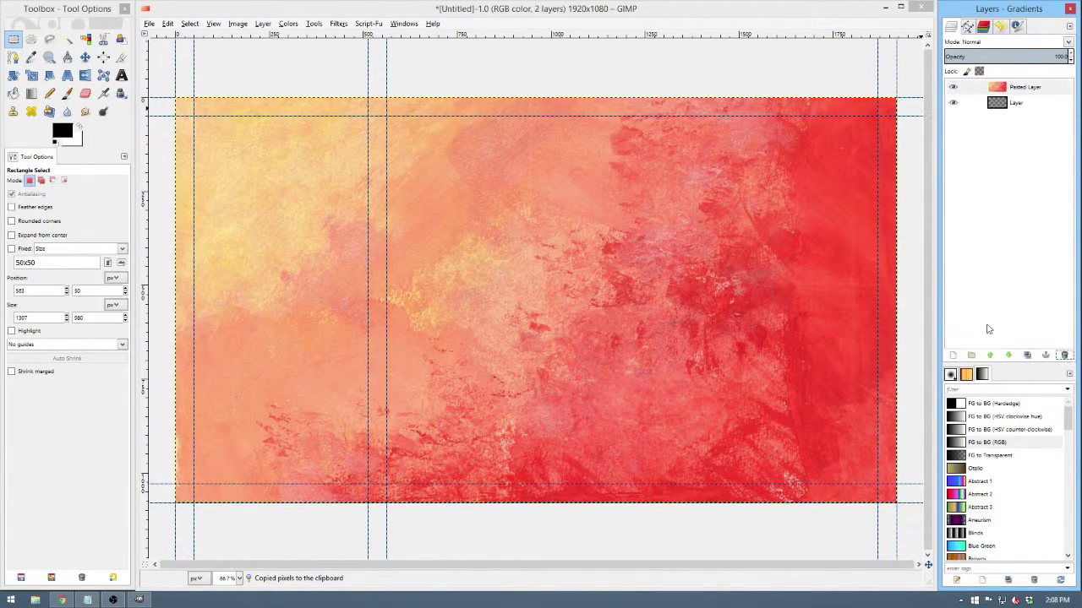
{"action": "key", "text": "ctrl+z"}
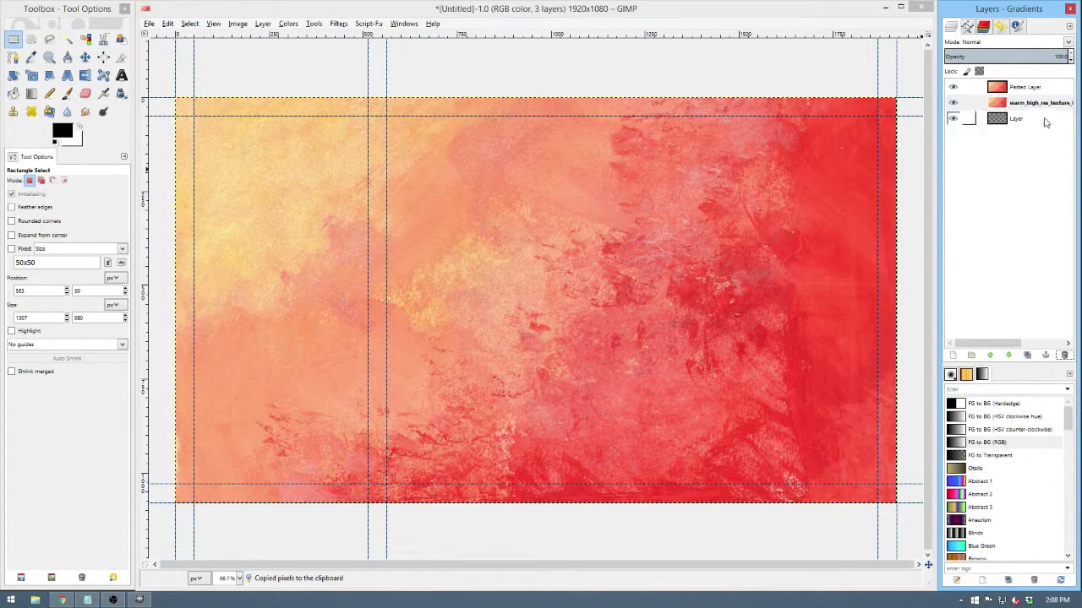
{"action": "left_click", "coordinate": [1064, 355]}
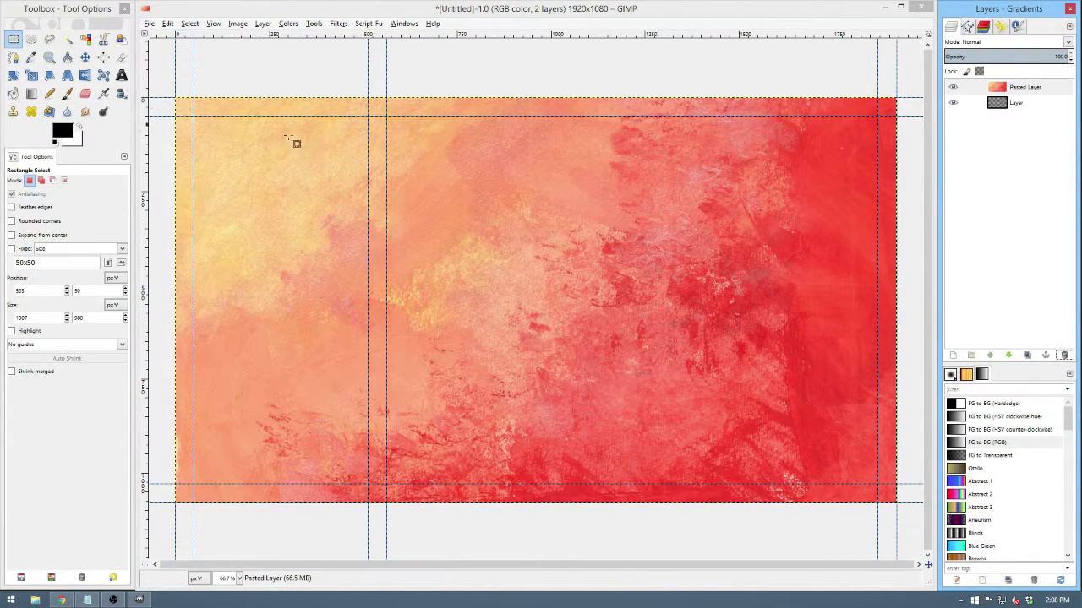
Cut the large 1307 × 980 px area between the inner guides out of the pasted texture layer and clear the selection.
{"action": "left_click_drag", "start_coordinate": [387, 117], "coordinate": [838, 445]}
{"action": "left_click_drag", "start_coordinate": [879, 488], "coordinate": [878, 487]}
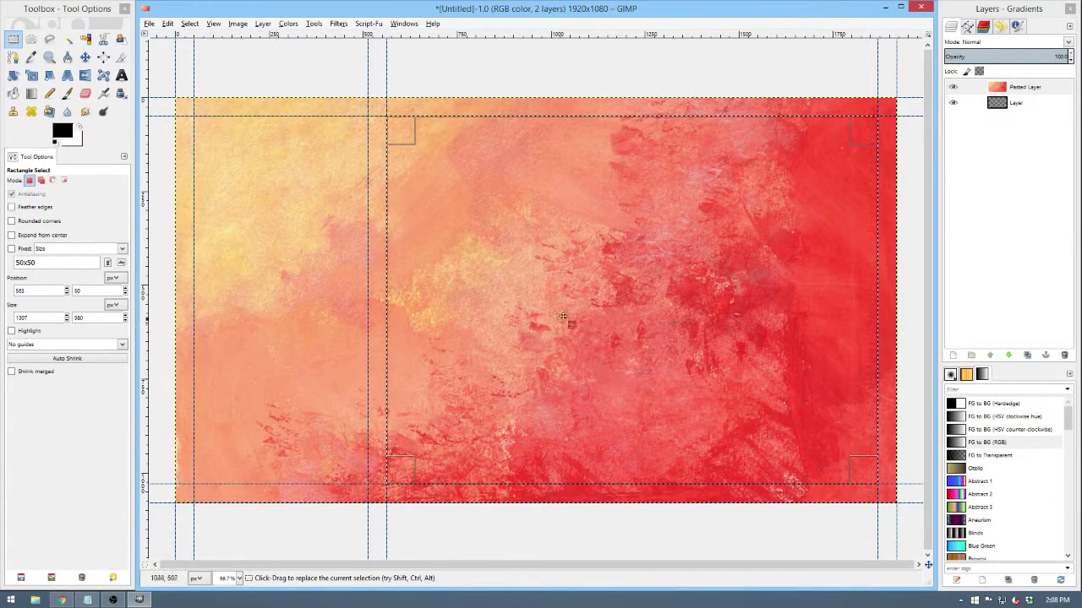
{"action": "key", "text": "ctrl+x"}
{"action": "key", "text": "ctrl+z"}
{"action": "key", "text": "Delete"}
{"action": "left_click", "coordinate": [404, 68]}
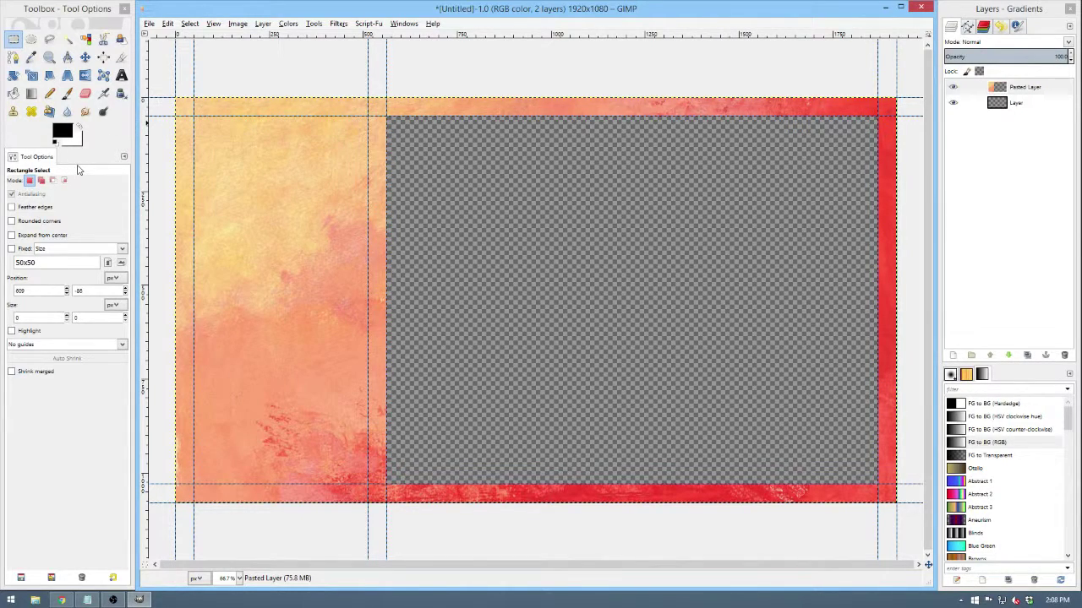
Constrain rectangle selections to a 9:5 aspect ratio and select a 463 × 257 px area at the top of the narrow column between the guides.
{"action": "left_click", "coordinate": [12, 249]}
{"action": "left_click", "coordinate": [74, 249]}
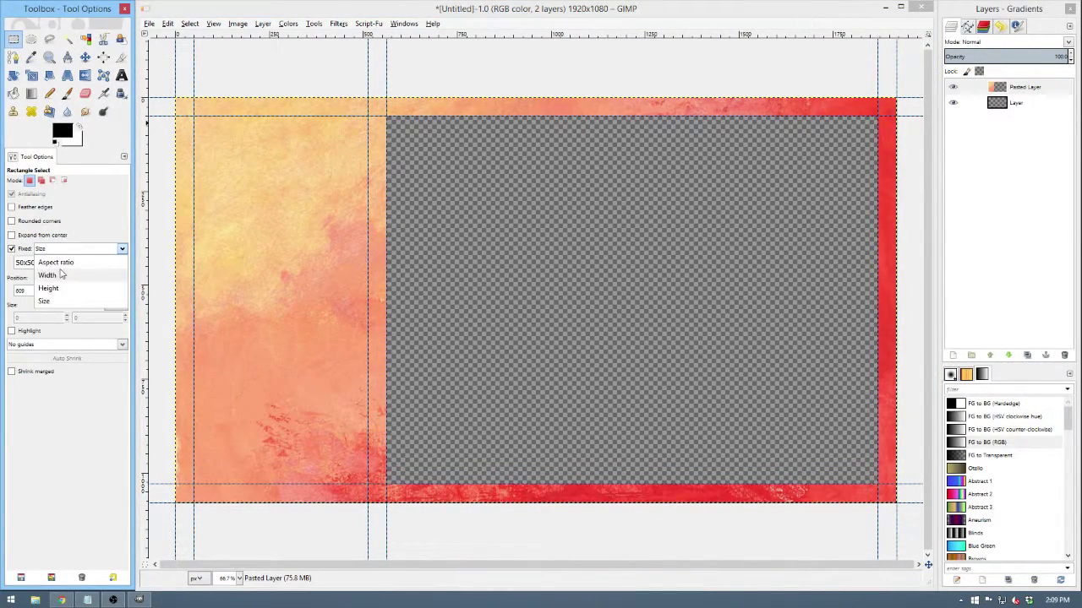
{"action": "left_click", "coordinate": [56, 263]}
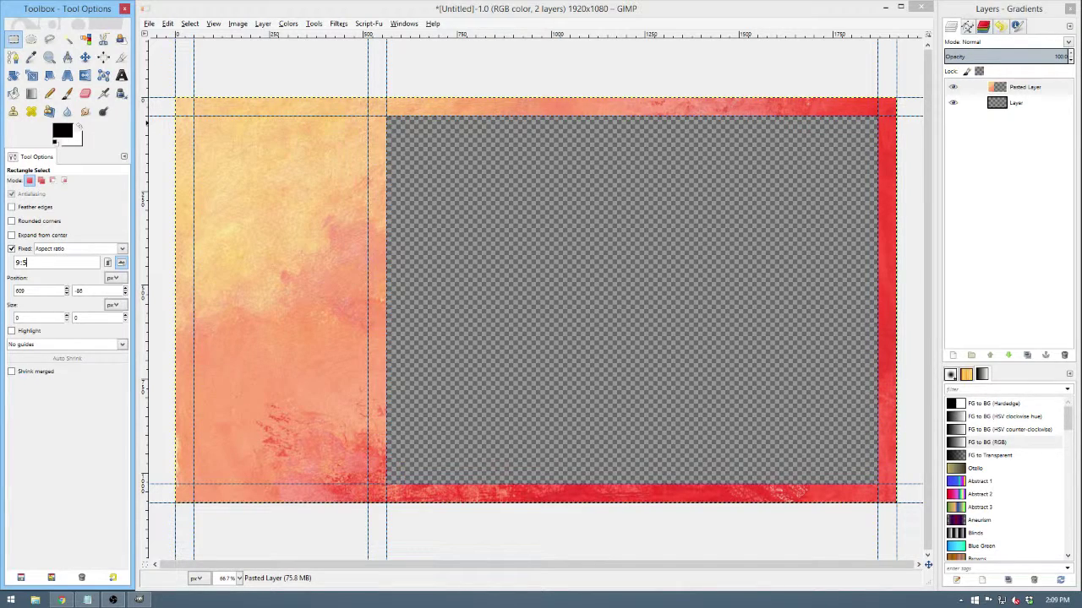
{"action": "left_click_drag", "start_coordinate": [200, 121], "coordinate": [374, 164]}
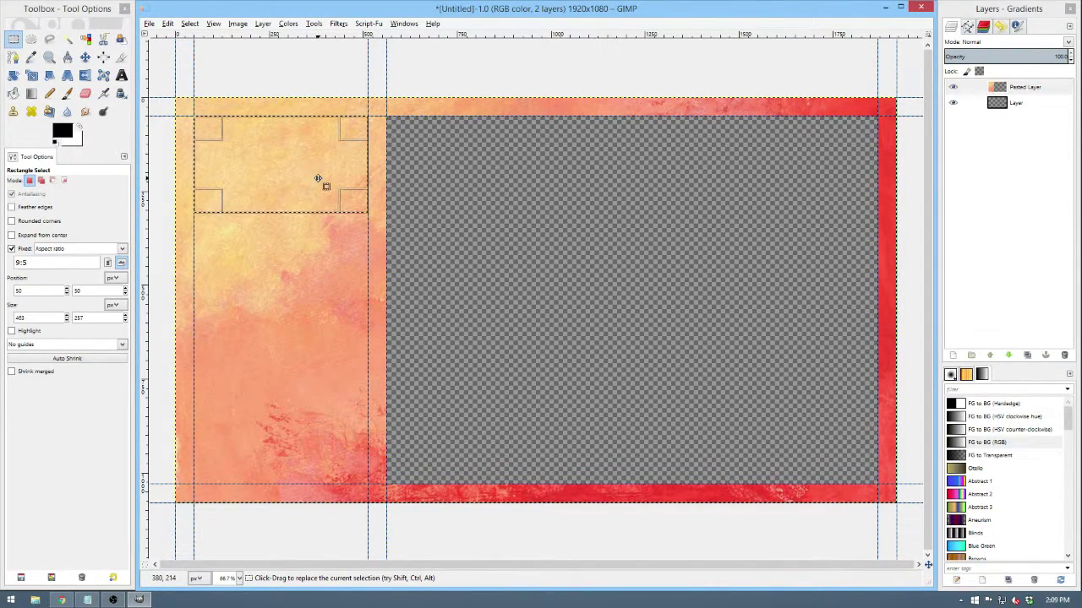
Cut a 463 × 347 px window with a 4:3 aspect ratio at position 50, 50 out of the texture layer and clear the selection.
{"action": "triple_click", "coordinate": [21, 262]}
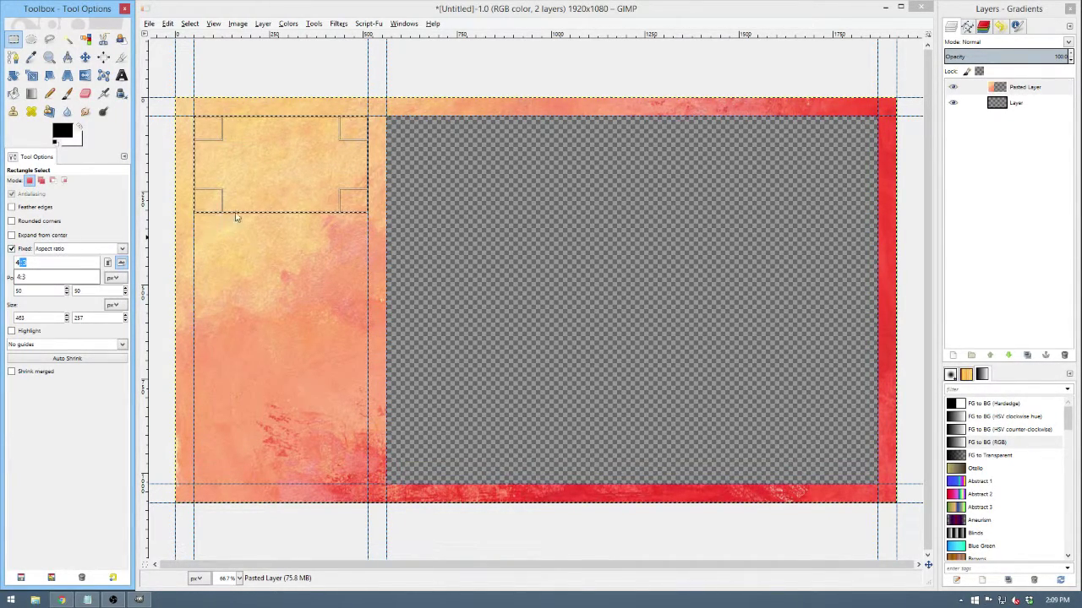
{"action": "left_click", "coordinate": [531, 160]}
{"action": "left_click_drag", "start_coordinate": [531, 161], "coordinate": [368, 242]}
{"action": "left_click_drag", "start_coordinate": [464, 220], "coordinate": [282, 171]}
{"action": "left_click_drag", "start_coordinate": [341, 220], "coordinate": [363, 240]}
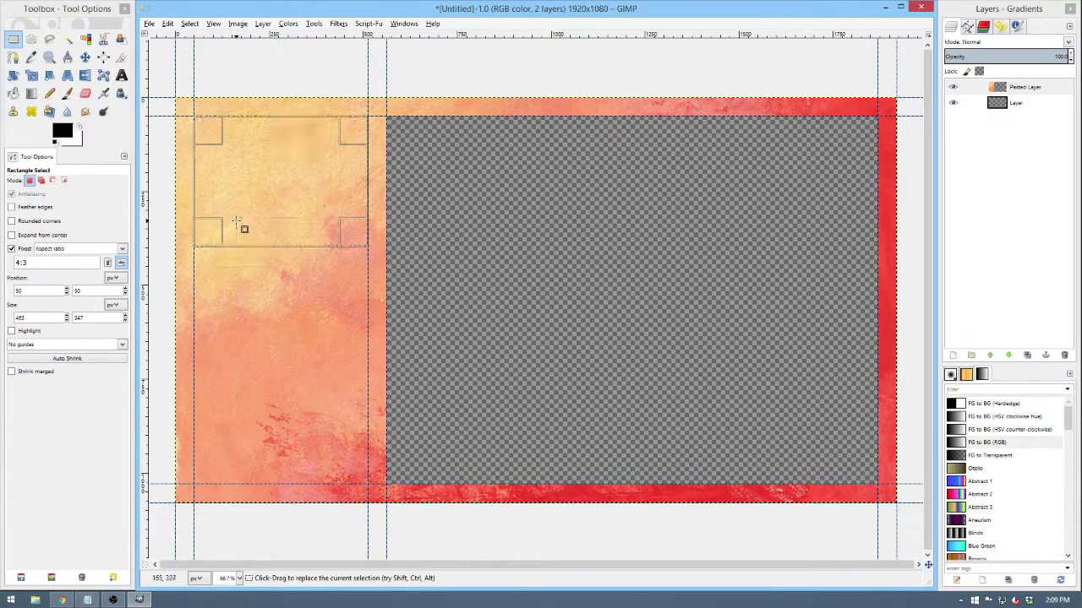
{"action": "key", "text": "Delete"}
{"action": "left_click", "coordinate": [513, 149]}
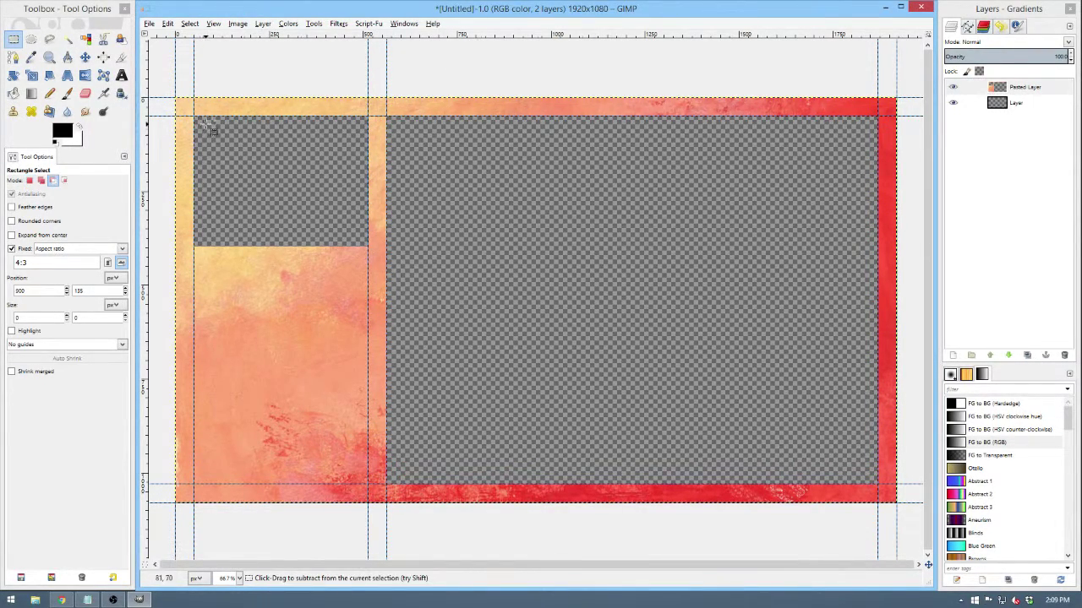
{"action": "scroll", "coordinate": [212, 126], "scroll_direction": "up", "scroll_amount": 3}
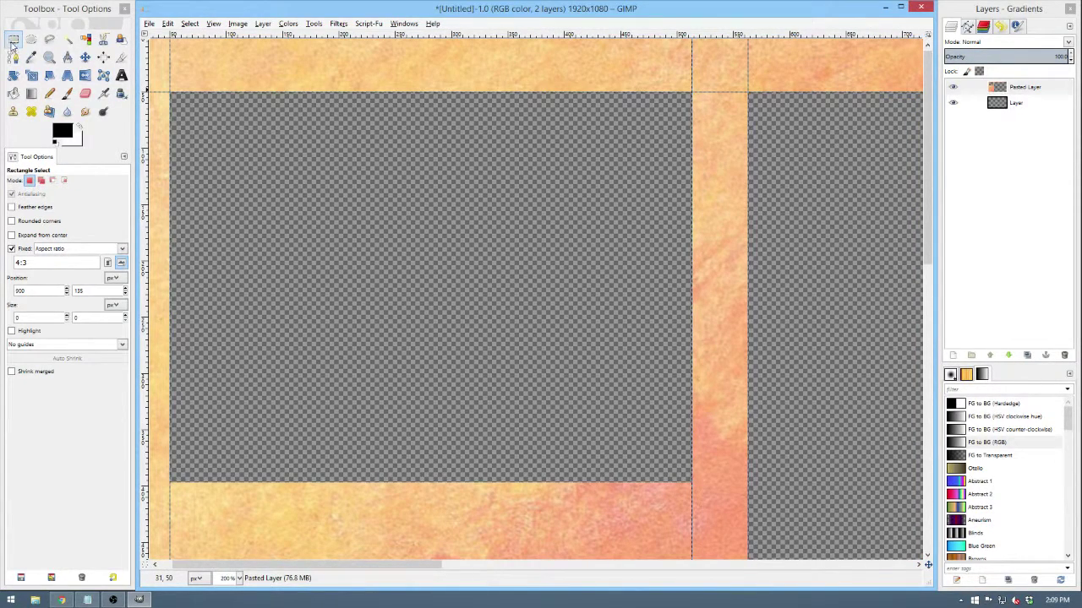
Activate the blank bottom layer and select a 184 × 138 px area at position 50, 50 inside the small cutout.
{"action": "left_click", "coordinate": [12, 41]}
{"action": "left_click", "coordinate": [1019, 102]}
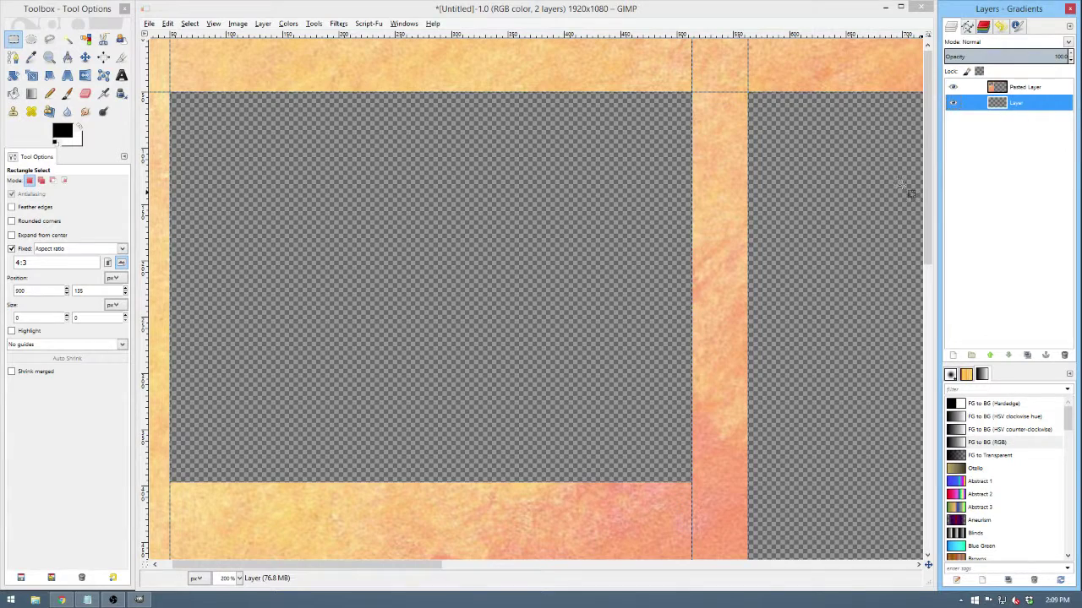
{"action": "left_click_drag", "start_coordinate": [422, 568], "coordinate": [393, 567]}
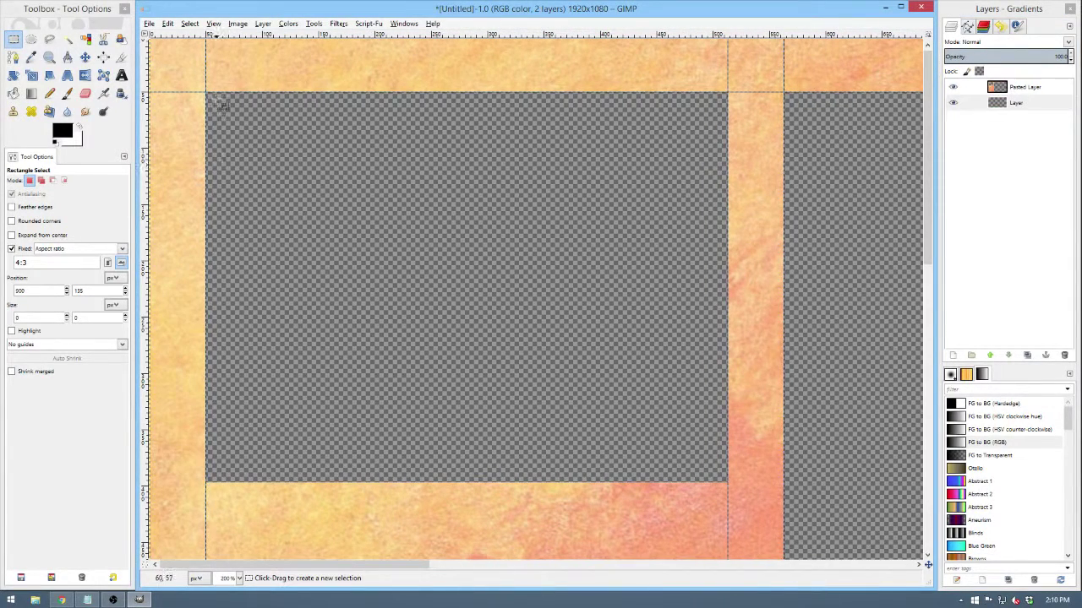
{"action": "left_click_drag", "start_coordinate": [207, 93], "coordinate": [359, 252]}
{"action": "key", "text": "shift"}
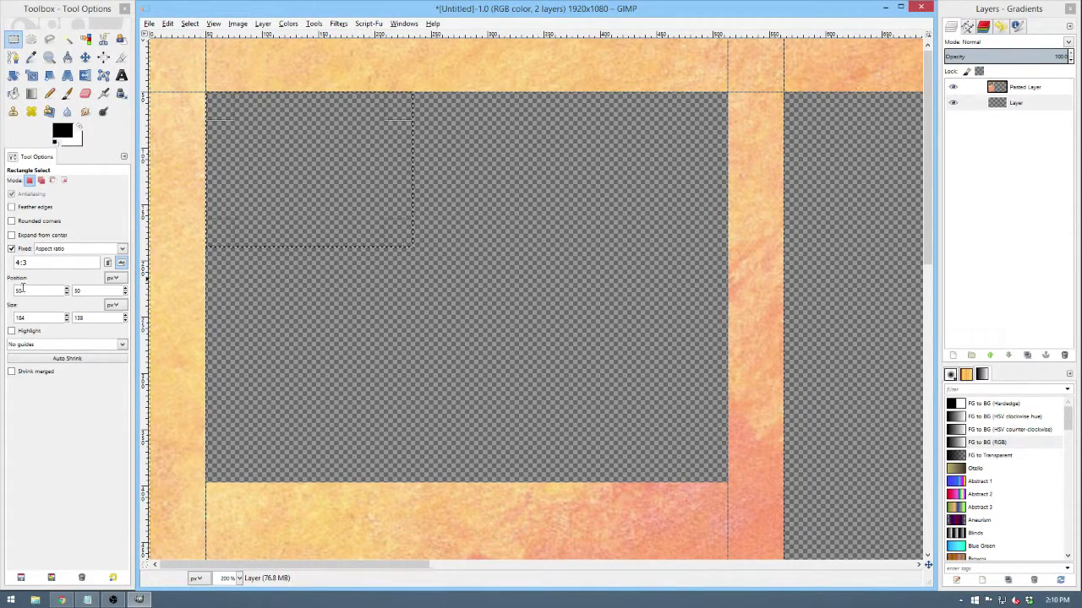
Constrain rectangle selections to a fixed size of 75x75 and select that square at position 50, 50 in the small cutout's corner.
{"action": "left_click", "coordinate": [56, 249]}
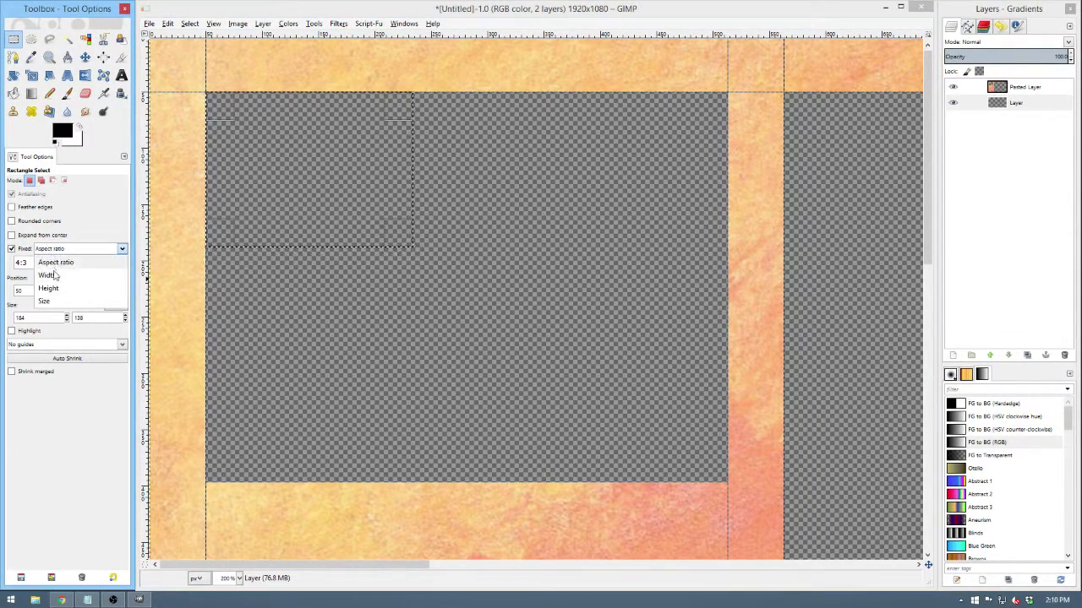
{"action": "left_click", "coordinate": [44, 301]}
{"action": "left_click", "coordinate": [549, 187]}
{"action": "left_click_drag", "start_coordinate": [549, 187], "coordinate": [489, 167]}
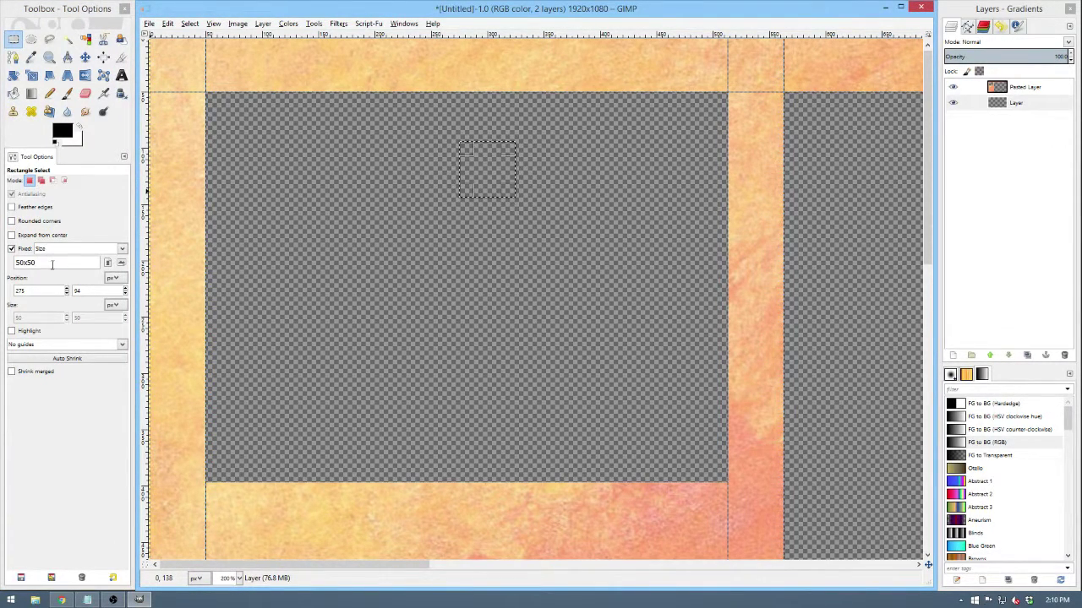
{"action": "left_click_drag", "start_coordinate": [53, 265], "coordinate": [17, 260]}
{"action": "type", "text": "75x7"}
{"action": "left_click_drag", "start_coordinate": [402, 291], "coordinate": [261, 137]}
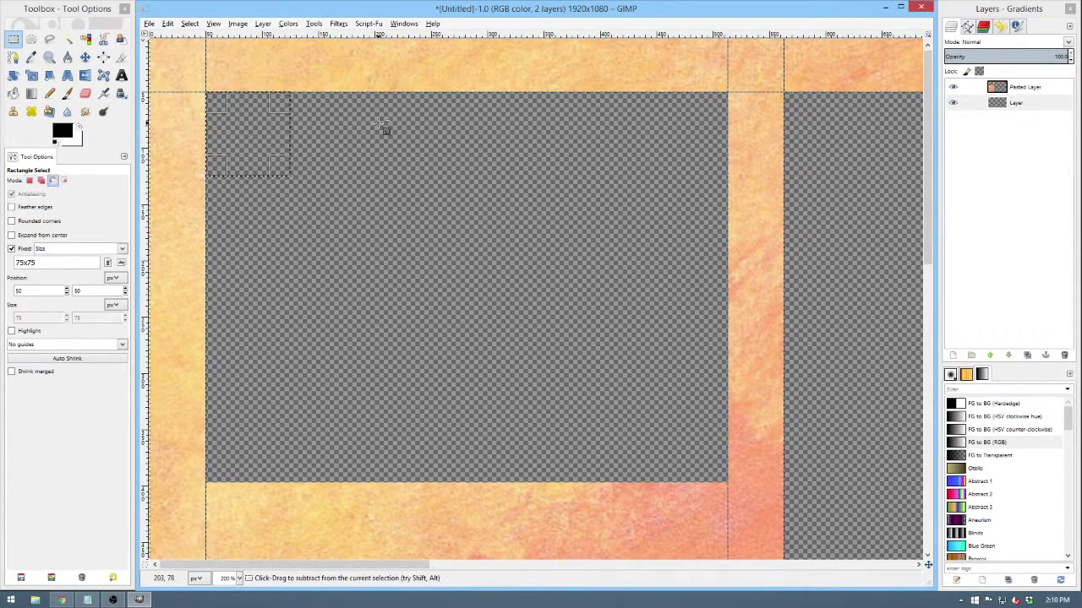
Swap the foreground and background colors and fill the selected 75 px square with white on the bottom layer.
{"action": "scroll", "coordinate": [397, 127], "scroll_direction": "down", "scroll_amount": 4}
{"action": "scroll", "coordinate": [317, 154], "scroll_direction": "up", "scroll_amount": 2}
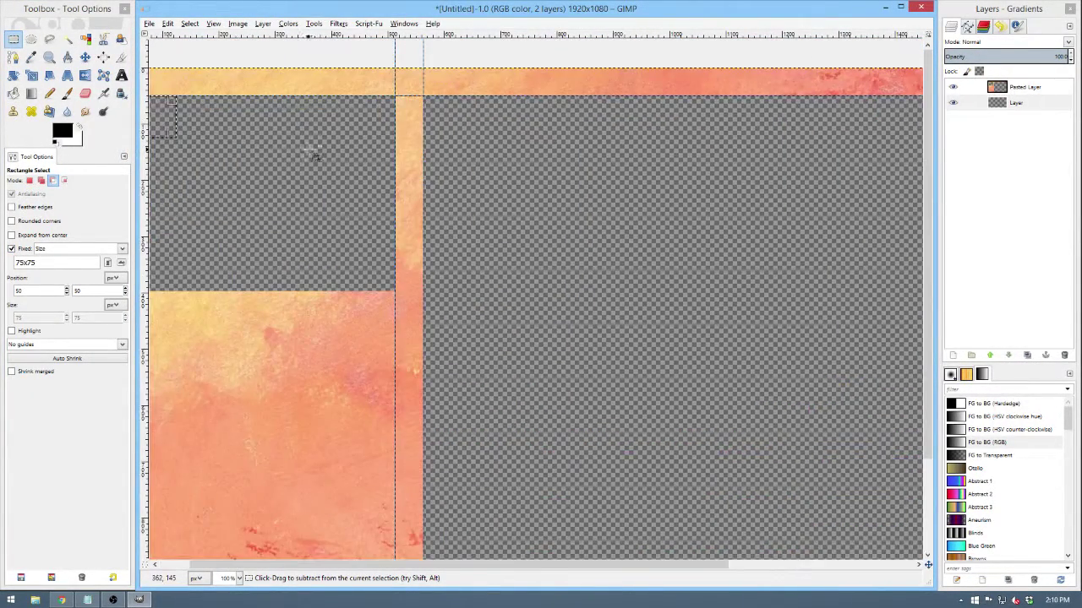
{"action": "scroll", "coordinate": [292, 235], "scroll_direction": "up", "scroll_amount": 3}
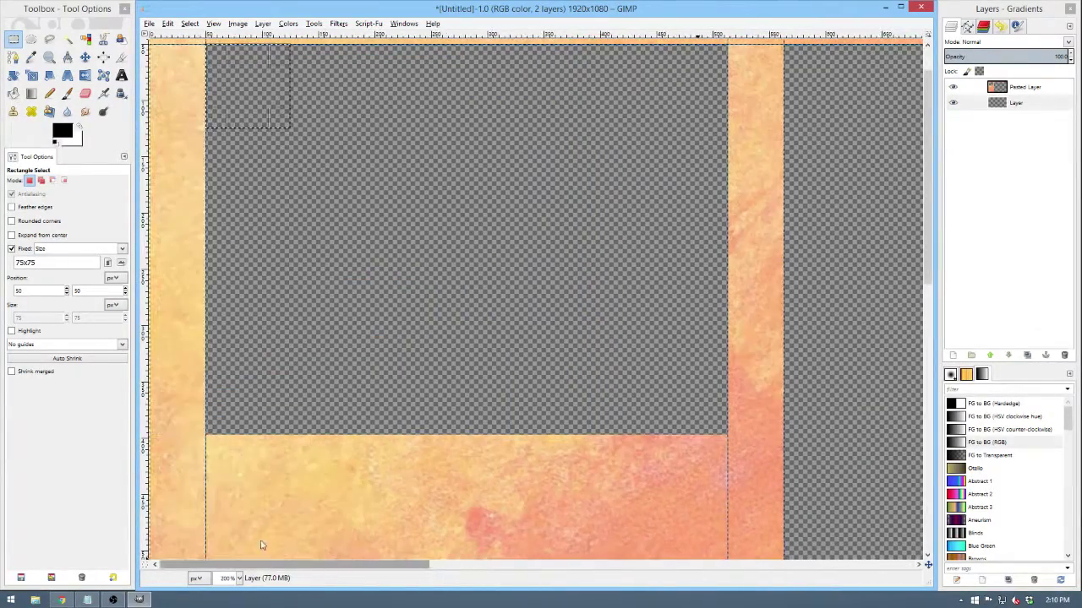
{"action": "scroll", "coordinate": [289, 235], "scroll_direction": "up", "scroll_amount": 1}
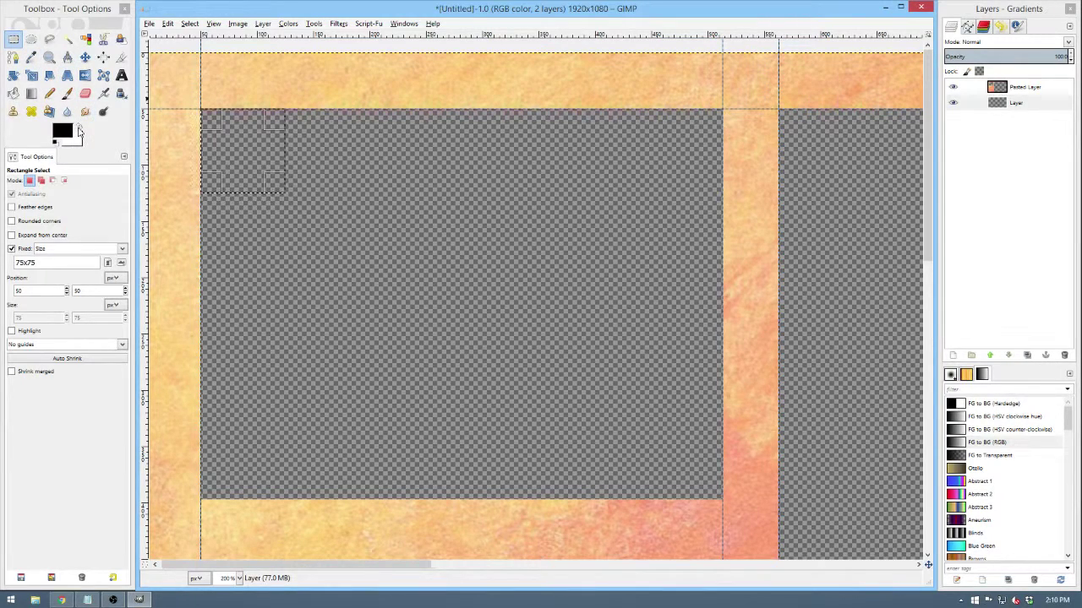
{"action": "left_click", "coordinate": [78, 123]}
{"action": "left_click", "coordinate": [13, 93]}
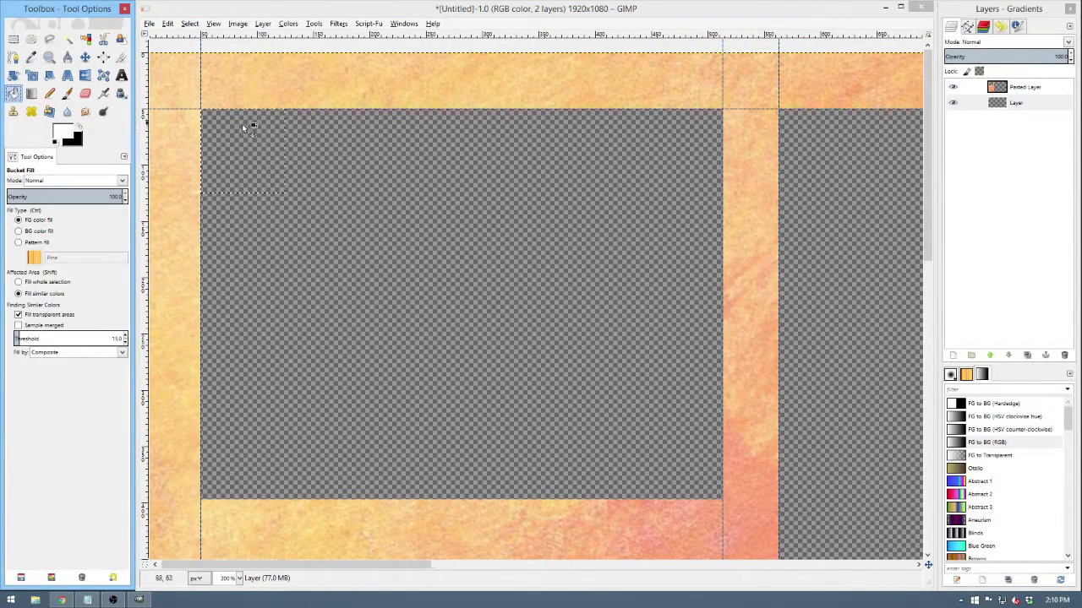
{"action": "left_click", "coordinate": [248, 139]}
Cut a fixed 50x50 px square at position 75, 75 out of the white square and clear the selection.
{"action": "left_click", "coordinate": [15, 41]}
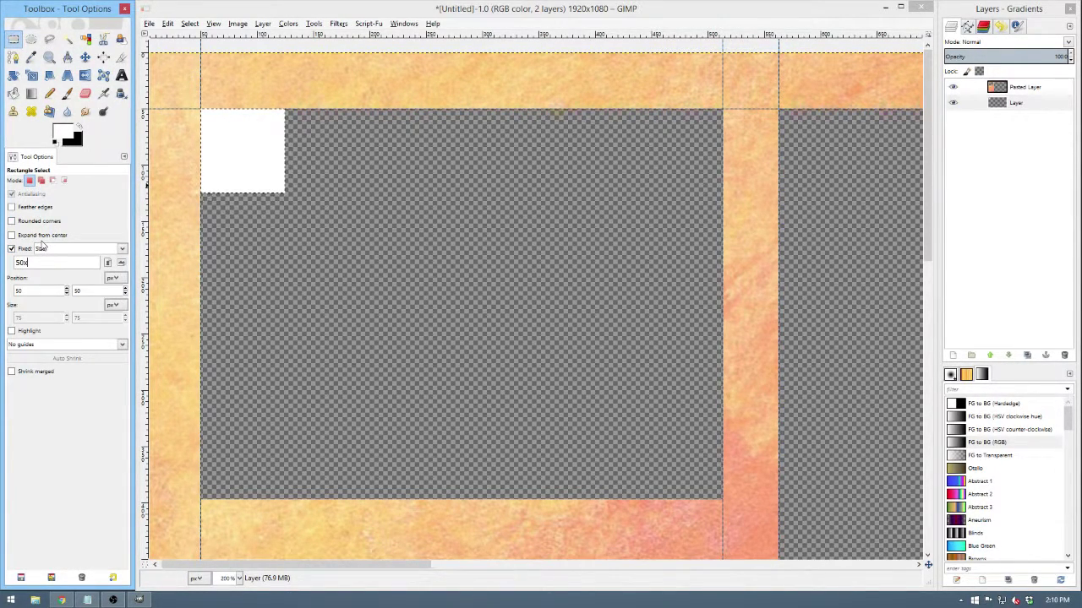
{"action": "left_click_drag", "start_coordinate": [284, 193], "coordinate": [255, 163]}
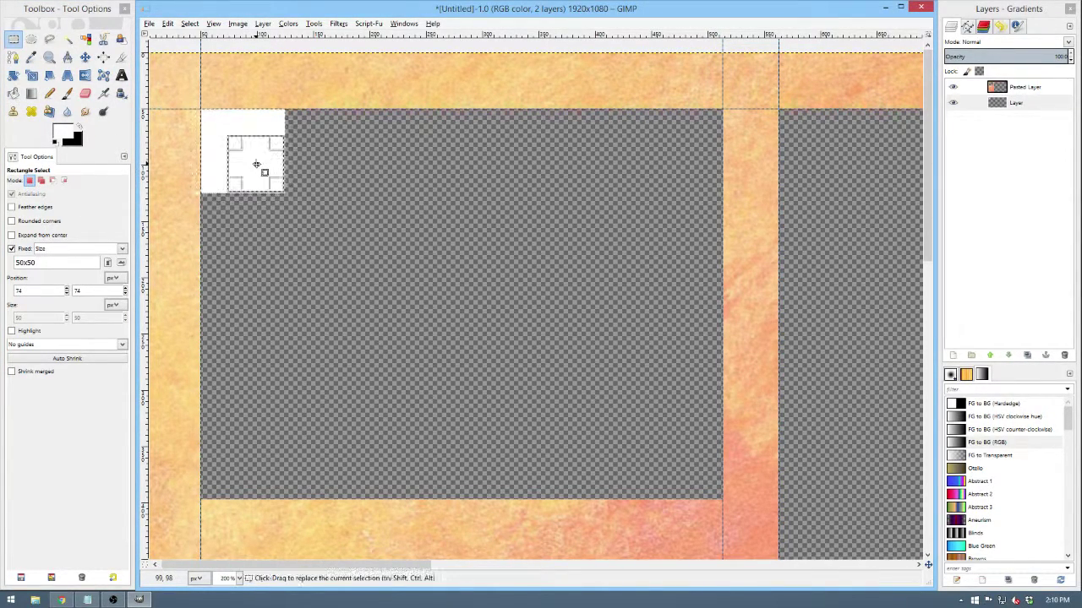
{"action": "scroll", "coordinate": [254, 176], "scroll_direction": "up", "scroll_amount": 5}
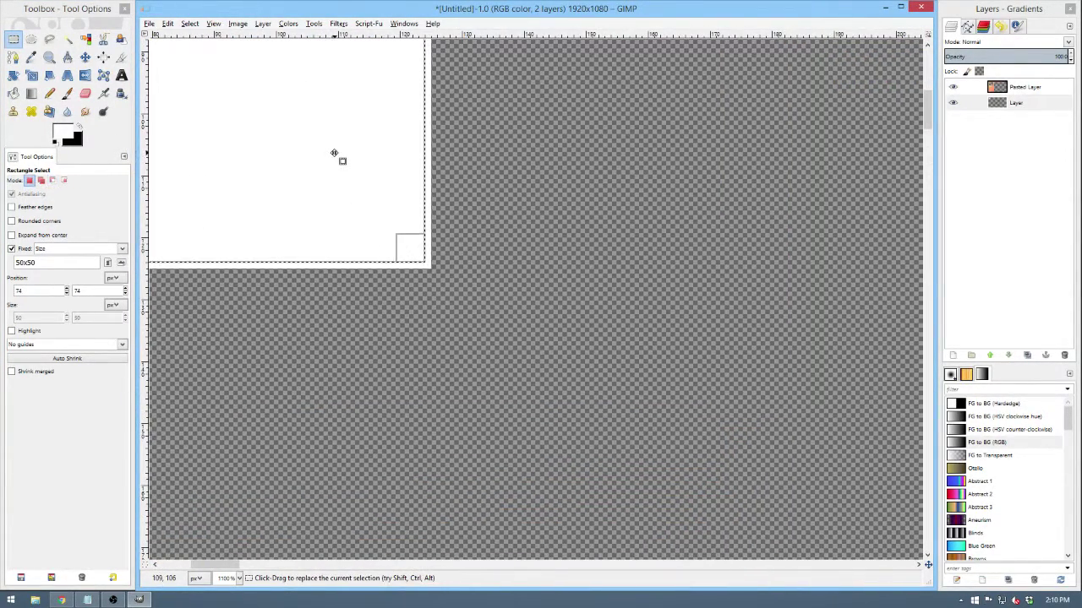
{"action": "key", "text": "Delete"}
{"action": "scroll", "coordinate": [478, 161], "scroll_direction": "down", "scroll_amount": 3}
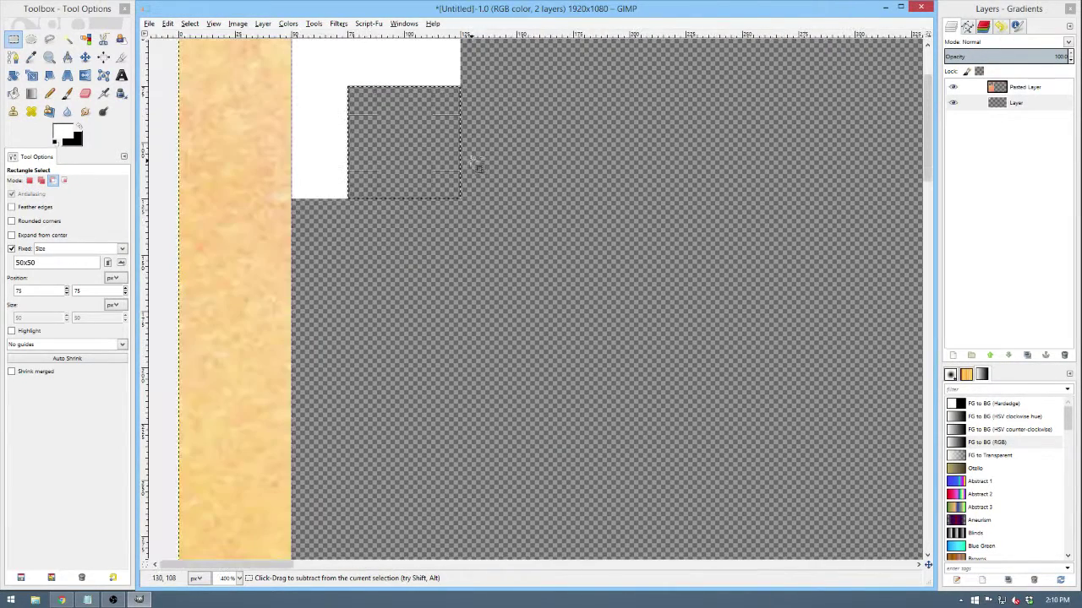
{"action": "left_click", "coordinate": [521, 180]}
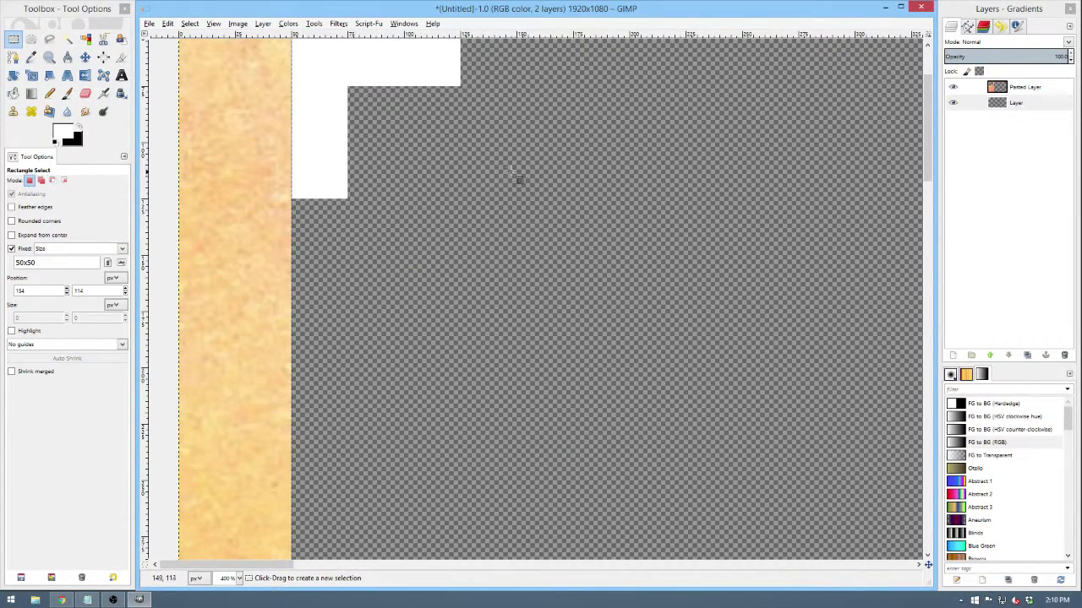
Trim both ends of the white L-shape along the 45° diagonal between its outer tips with a free selection, and clear the selection.
{"action": "left_click", "coordinate": [50, 39]}
{"action": "scroll", "coordinate": [296, 206], "scroll_direction": "up", "scroll_amount": 3}
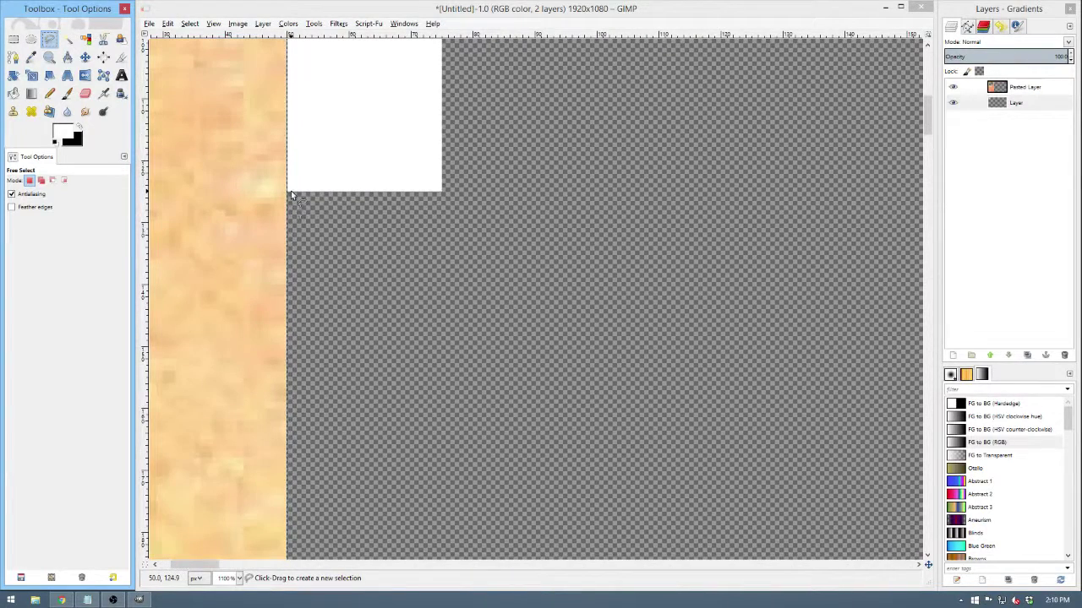
{"action": "left_click", "coordinate": [289, 197]}
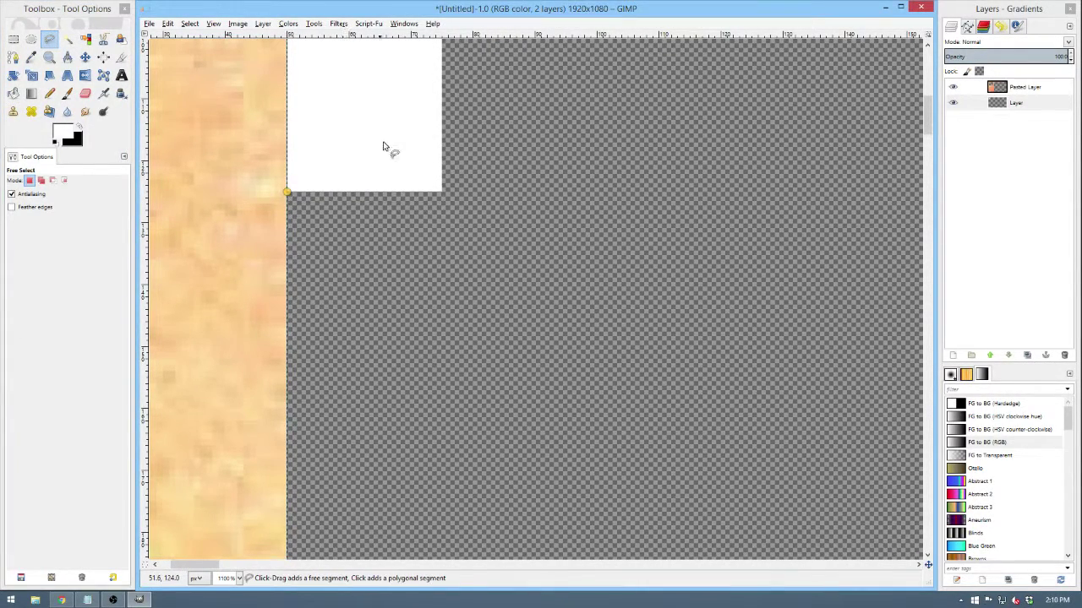
{"action": "scroll", "coordinate": [422, 135], "scroll_direction": "up", "scroll_amount": 5}
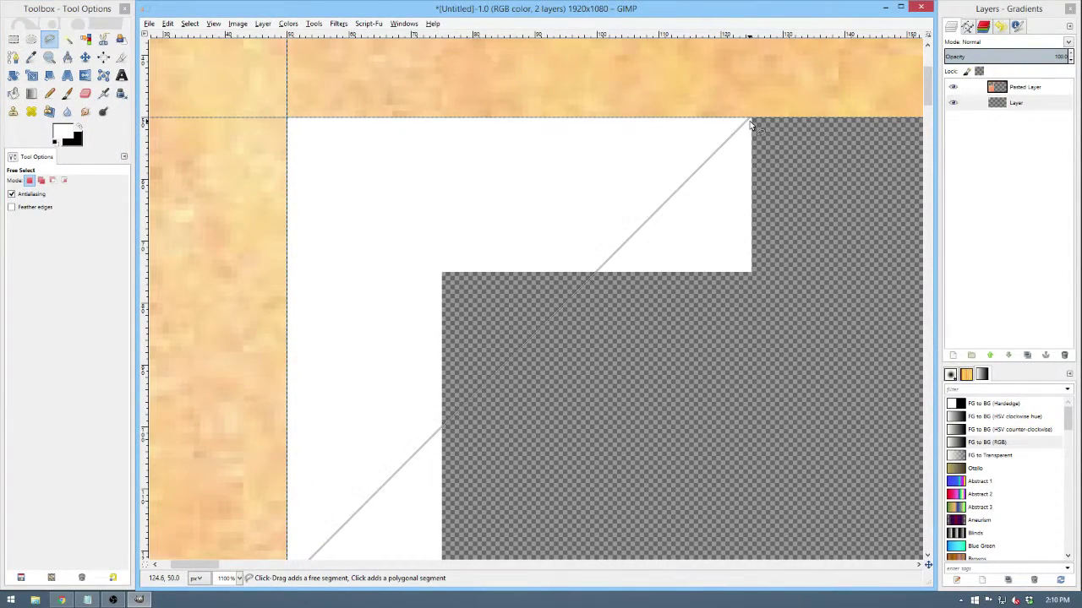
{"action": "left_click", "coordinate": [873, 119]}
{"action": "scroll", "coordinate": [837, 338], "scroll_direction": "down", "scroll_amount": 14}
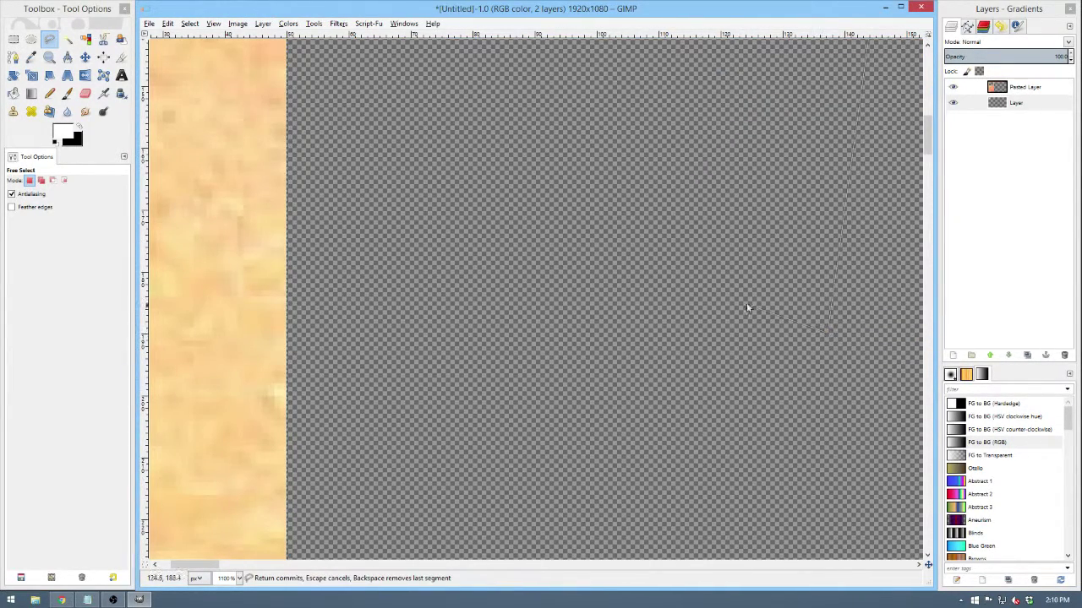
{"action": "scroll", "coordinate": [591, 370], "scroll_direction": "up", "scroll_amount": 5}
{"action": "left_click", "coordinate": [287, 191]}
{"action": "scroll", "coordinate": [516, 80], "scroll_direction": "down", "scroll_amount": 3}
{"action": "scroll", "coordinate": [529, 108], "scroll_direction": "down", "scroll_amount": 3}
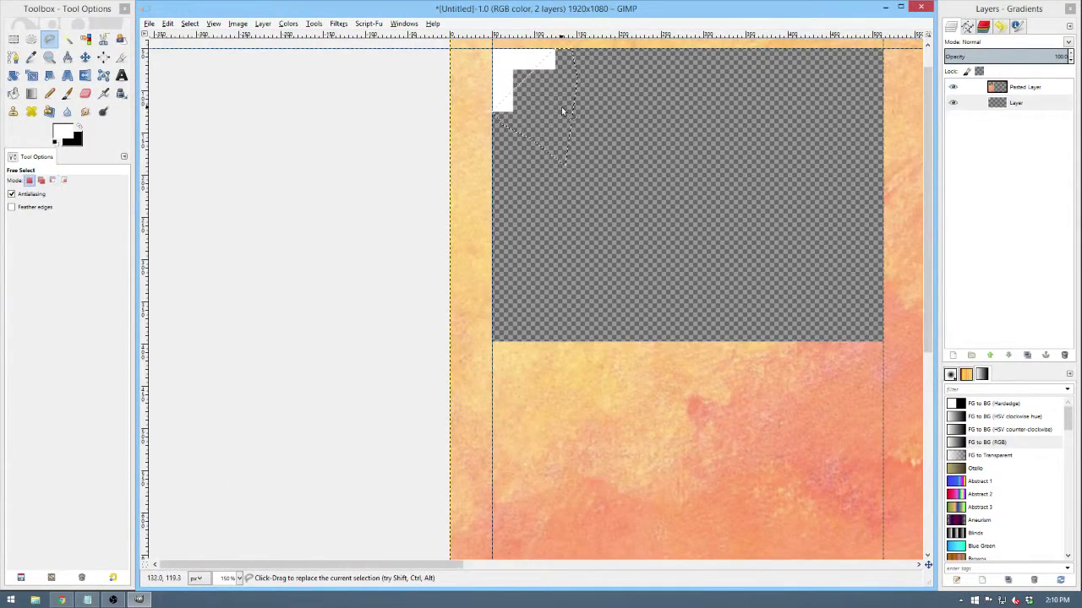
{"action": "key", "text": "Delete"}
{"action": "scroll", "coordinate": [592, 115], "scroll_direction": "up", "scroll_amount": 1}
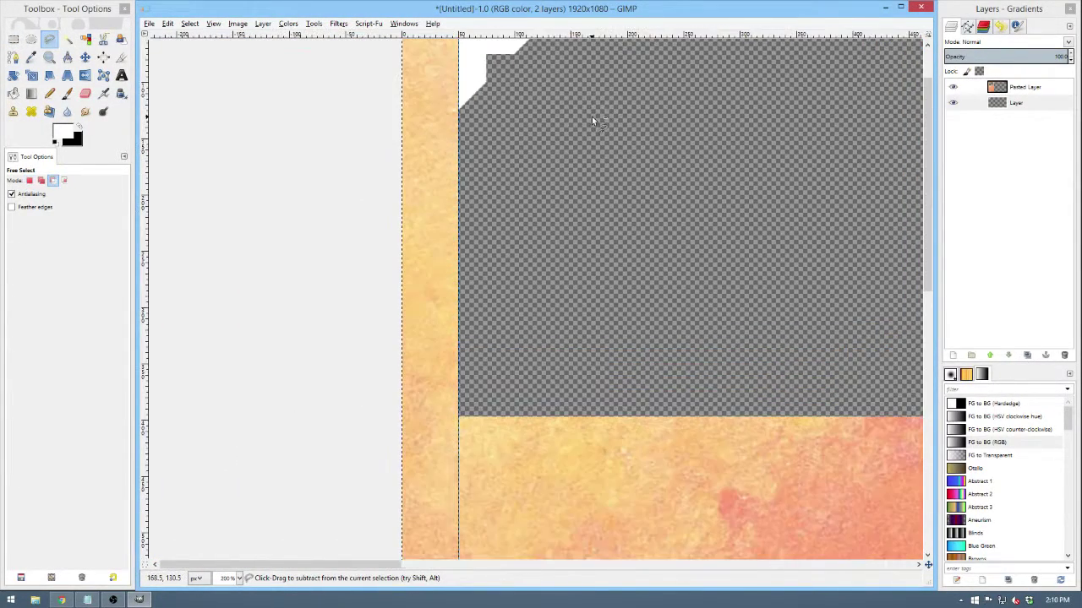
{"action": "scroll", "coordinate": [581, 123], "scroll_direction": "up", "scroll_amount": 1}
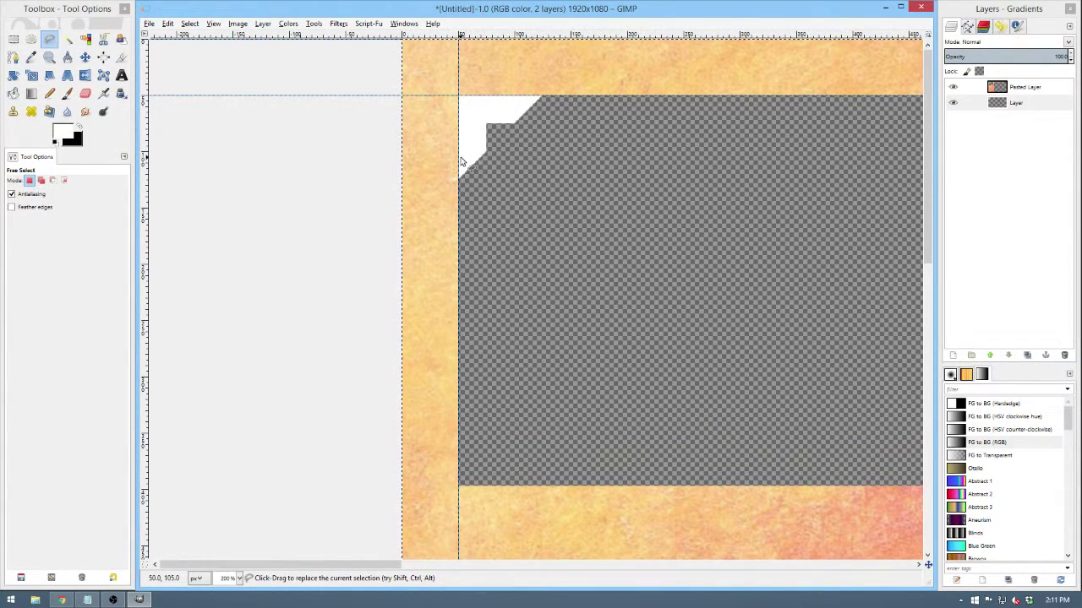
Switch to Chrome, close the teal fabric texture page and maximize the browser window on the image search results.
{"action": "mouse_move", "coordinate": [61, 600]}
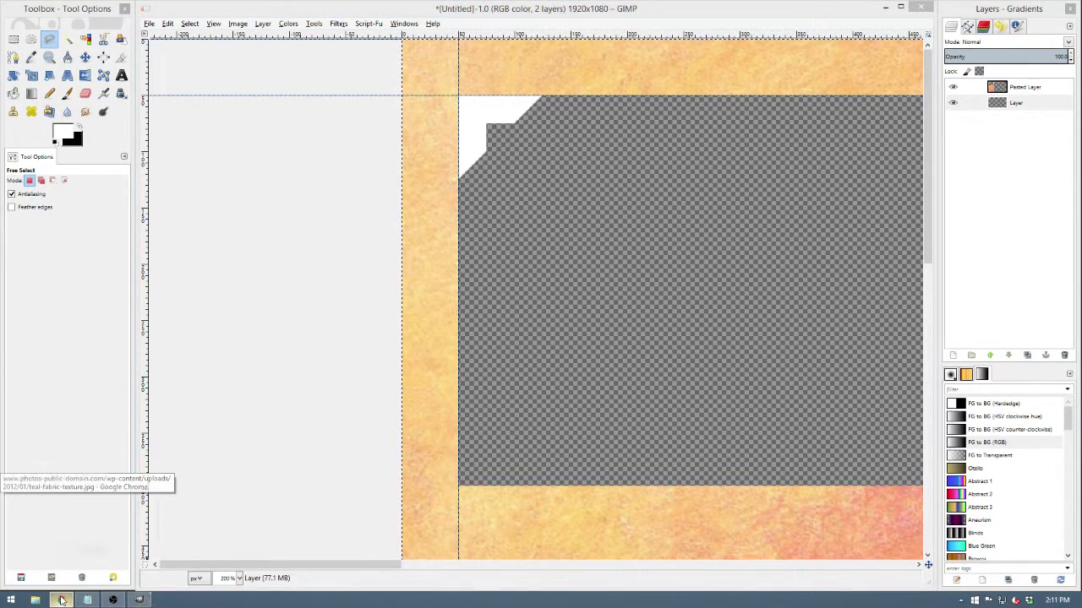
{"action": "left_click", "coordinate": [60, 600]}
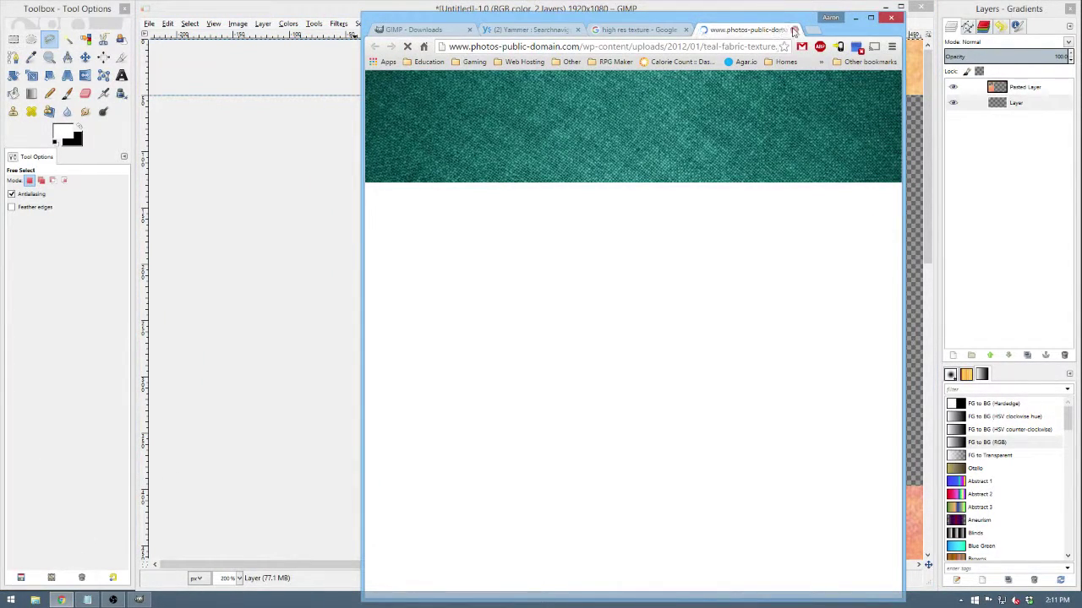
{"action": "left_click", "coordinate": [794, 31]}
{"action": "double_click", "coordinate": [740, 31]}
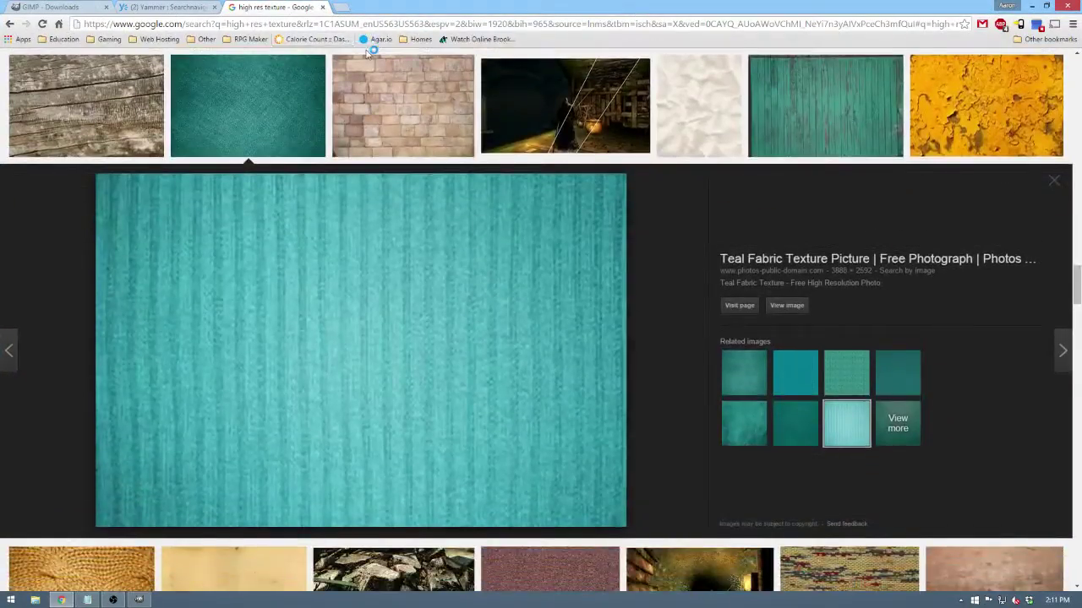
Search Google Images for "photo album".
{"action": "scroll", "coordinate": [363, 57], "scroll_direction": "down", "scroll_amount": 10}
{"action": "scroll", "coordinate": [364, 56], "scroll_direction": "up", "scroll_amount": 10}
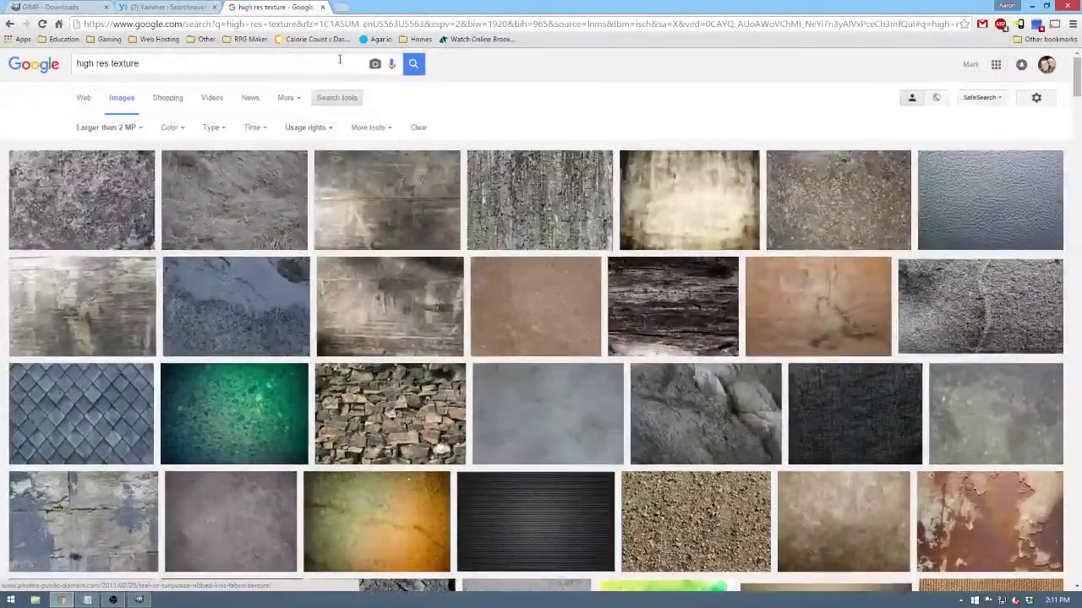
{"action": "type", "text": "photo alb"}
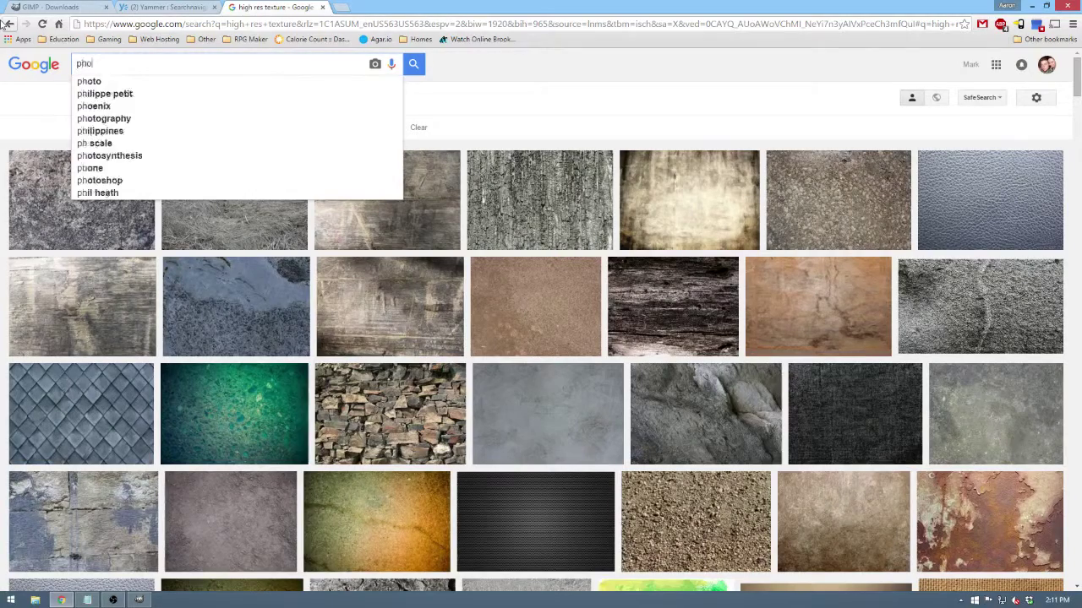
{"action": "type", "text": "um"}
{"action": "key", "text": "Return"}
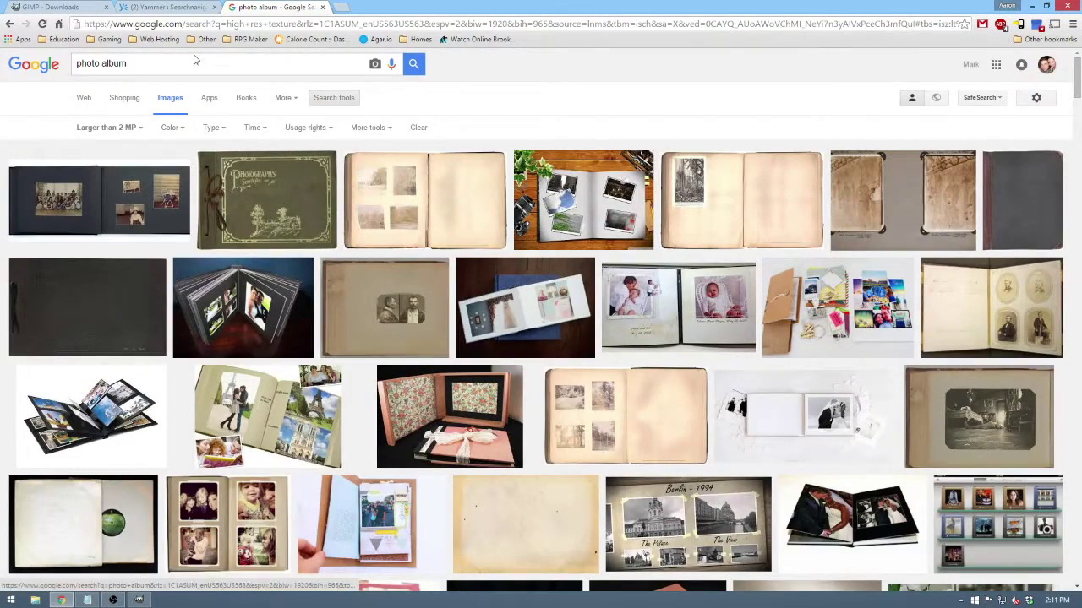
Look through the photo album images for an example of photo corners and preview the Album of Paris Crime Scenes picture.
{"action": "scroll", "coordinate": [380, 163], "scroll_direction": "down", "scroll_amount": 6}
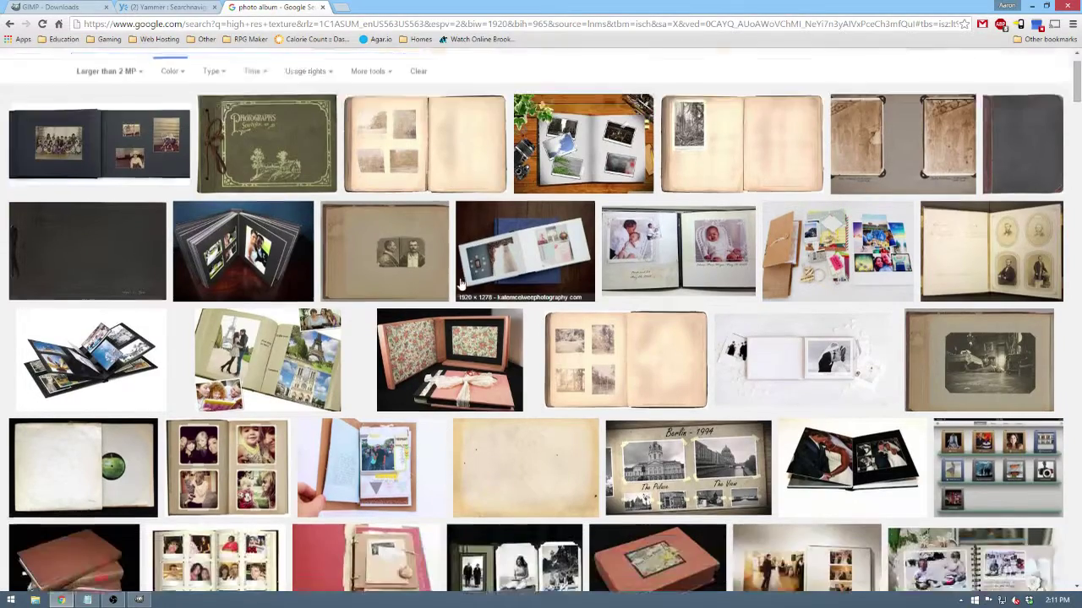
{"action": "scroll", "coordinate": [321, 218], "scroll_direction": "down", "scroll_amount": 2}
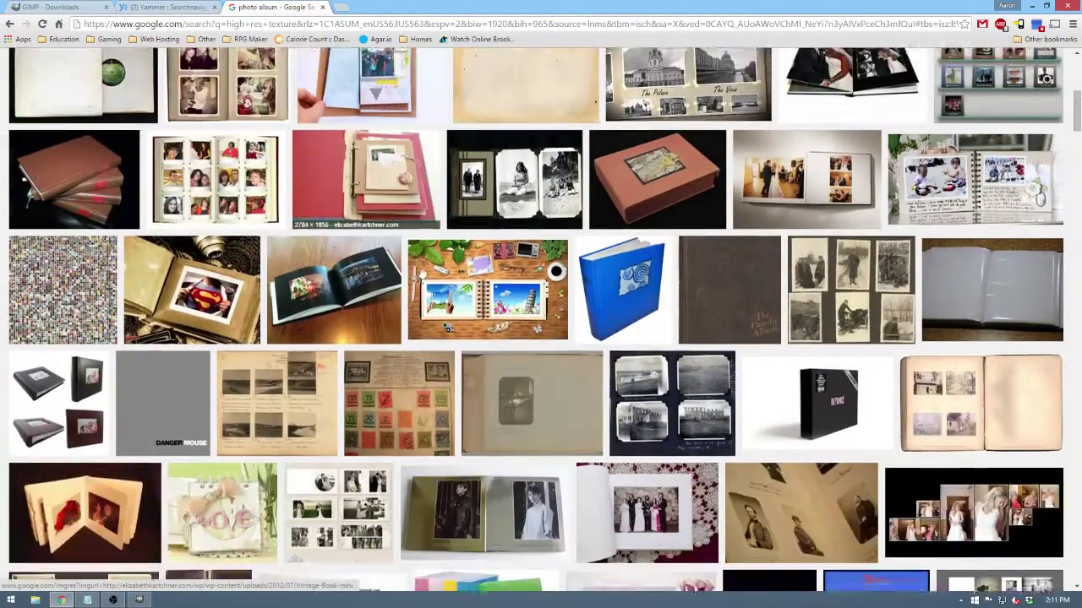
{"action": "scroll", "coordinate": [356, 254], "scroll_direction": "down", "scroll_amount": 3}
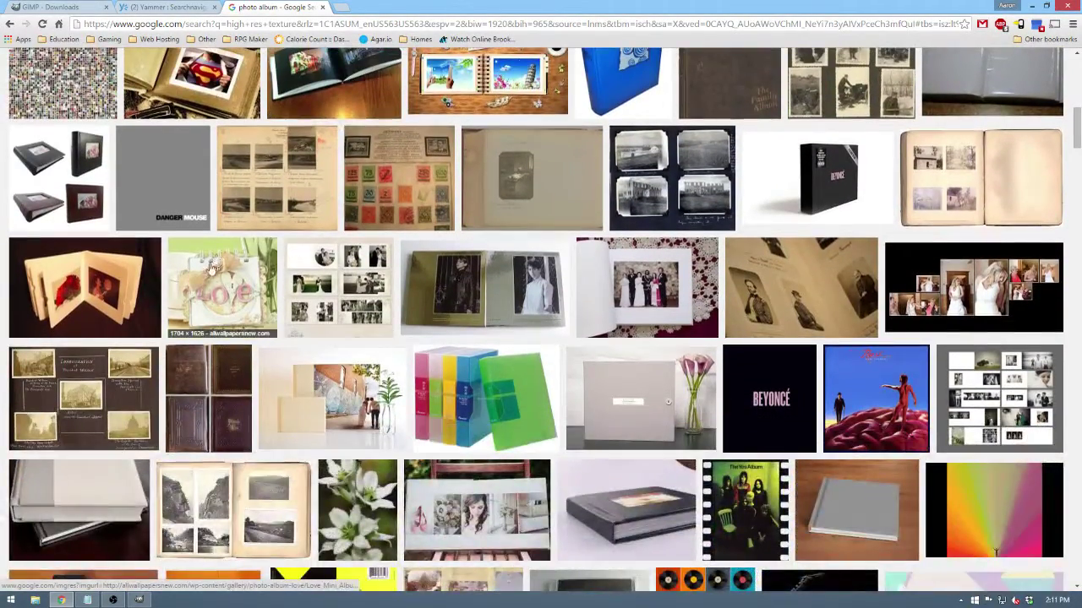
{"action": "scroll", "coordinate": [423, 279], "scroll_direction": "down", "scroll_amount": 3}
{"action": "scroll", "coordinate": [438, 281], "scroll_direction": "down", "scroll_amount": 2}
{"action": "scroll", "coordinate": [437, 279], "scroll_direction": "down", "scroll_amount": 3}
{"action": "scroll", "coordinate": [434, 270], "scroll_direction": "down", "scroll_amount": 3}
{"action": "scroll", "coordinate": [431, 253], "scroll_direction": "down", "scroll_amount": 3}
{"action": "scroll", "coordinate": [428, 248], "scroll_direction": "down", "scroll_amount": 3}
{"action": "scroll", "coordinate": [428, 248], "scroll_direction": "down", "scroll_amount": 2}
{"action": "scroll", "coordinate": [422, 240], "scroll_direction": "down", "scroll_amount": 3}
{"action": "scroll", "coordinate": [419, 236], "scroll_direction": "down", "scroll_amount": 3}
{"action": "scroll", "coordinate": [415, 232], "scroll_direction": "up", "scroll_amount": 15}
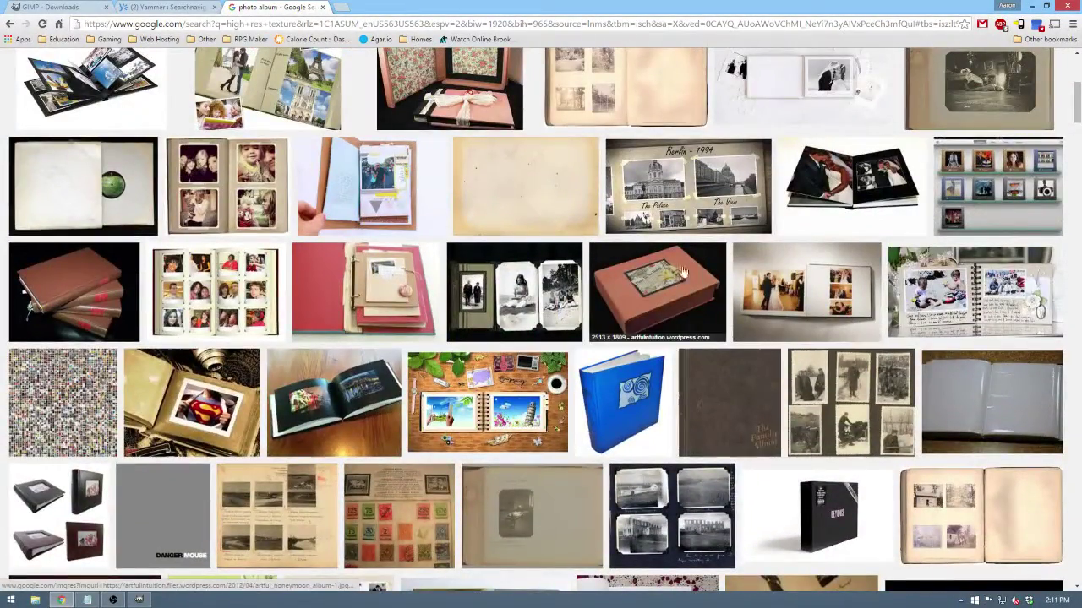
{"action": "scroll", "coordinate": [658, 176], "scroll_direction": "up", "scroll_amount": 2}
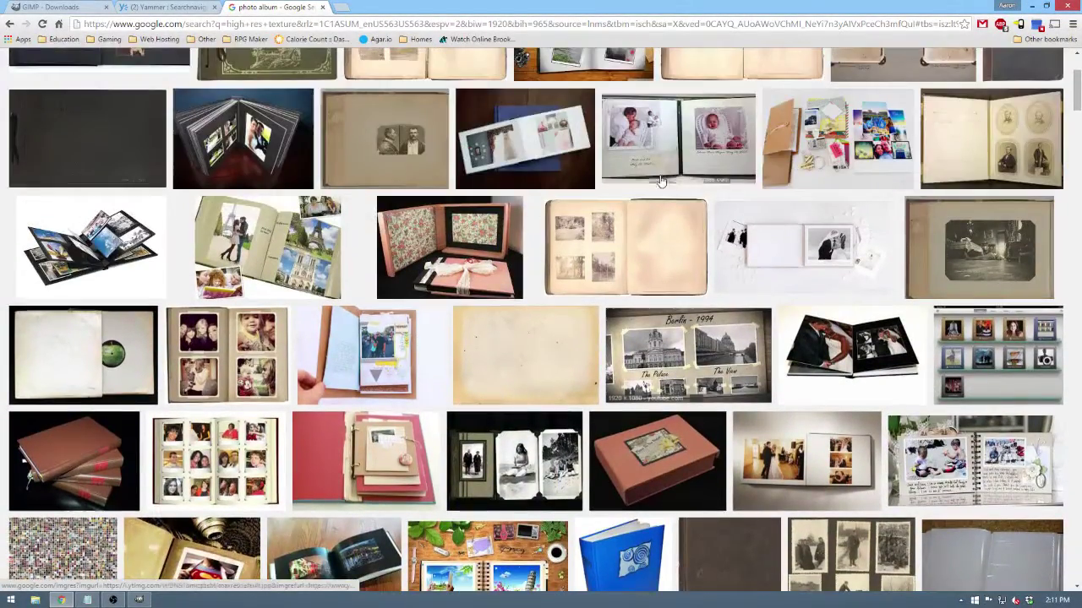
{"action": "left_click", "coordinate": [964, 230]}
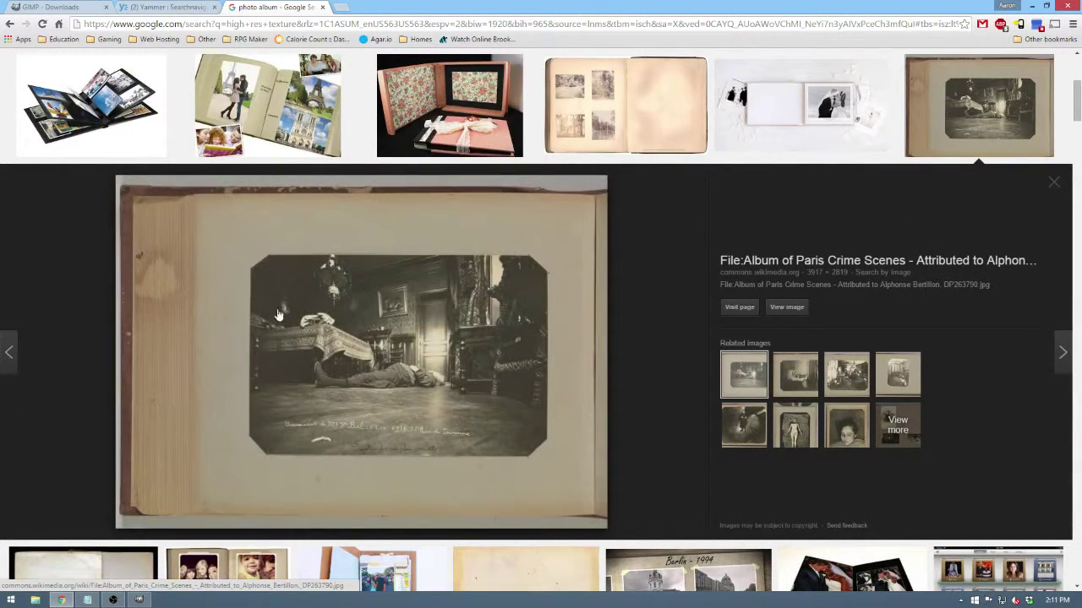
{"action": "scroll", "coordinate": [456, 296], "scroll_direction": "up", "scroll_amount": 3}
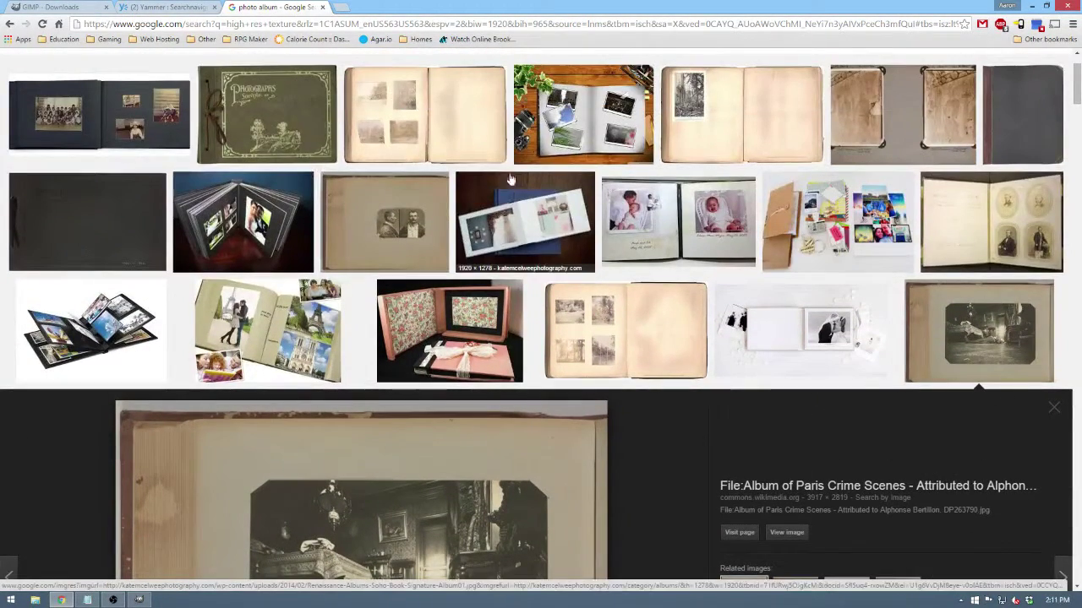
Return to GIMP and undo the recent cuts until the white corner piece is a full square again.
{"action": "left_click", "coordinate": [1030, 6]}
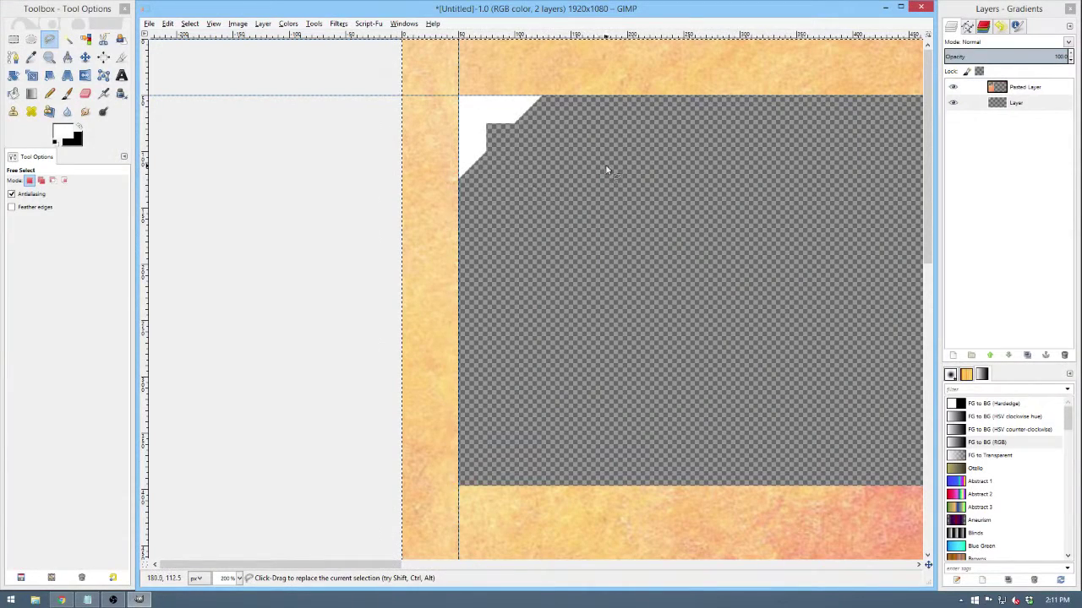
{"action": "scroll", "coordinate": [606, 170], "scroll_direction": "down", "scroll_amount": 2, "text": "ctrl"}
{"action": "scroll", "coordinate": [592, 168], "scroll_direction": "up", "scroll_amount": 3, "text": "ctrl"}
{"action": "key", "text": "ctrl+z"}
{"action": "key", "text": "ctrl+z"}
{"action": "key", "text": "ctrl+z"}
{"action": "left_click", "coordinate": [450, 218]}
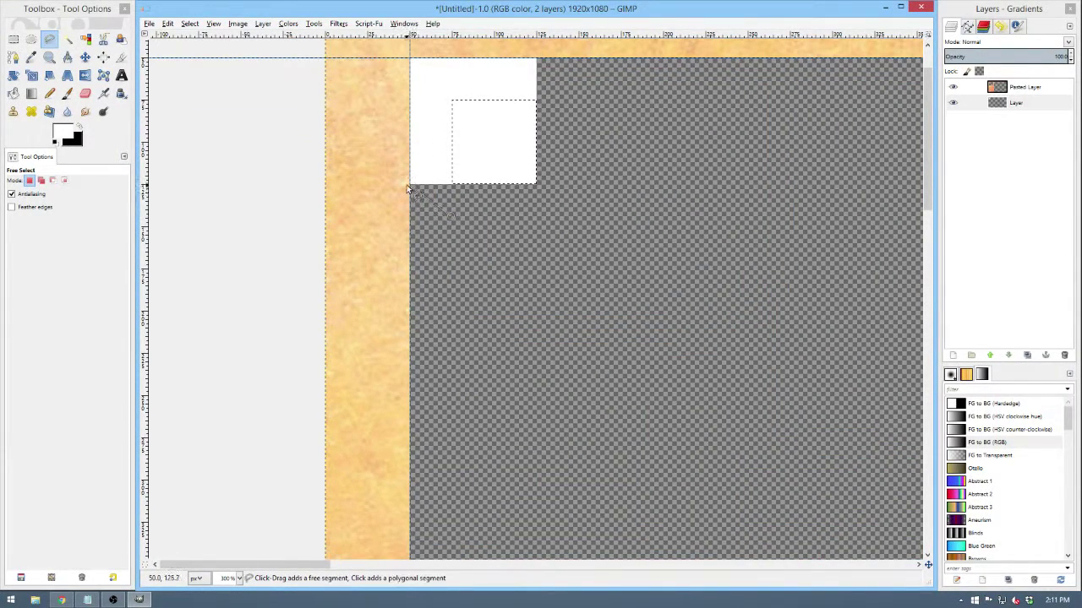
{"action": "left_click", "coordinate": [410, 183]}
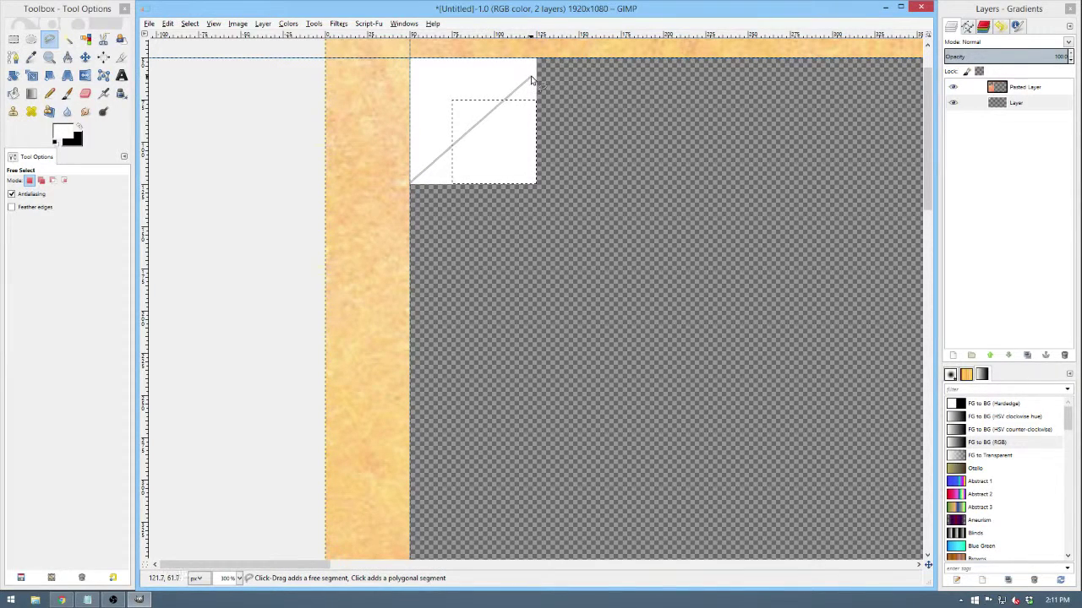
{"action": "scroll", "coordinate": [531, 80], "scroll_direction": "up", "scroll_amount": 3, "text": "ctrl"}
{"action": "key", "text": "Escape"}
{"action": "scroll", "coordinate": [601, 127], "scroll_direction": "up", "scroll_amount": 5}
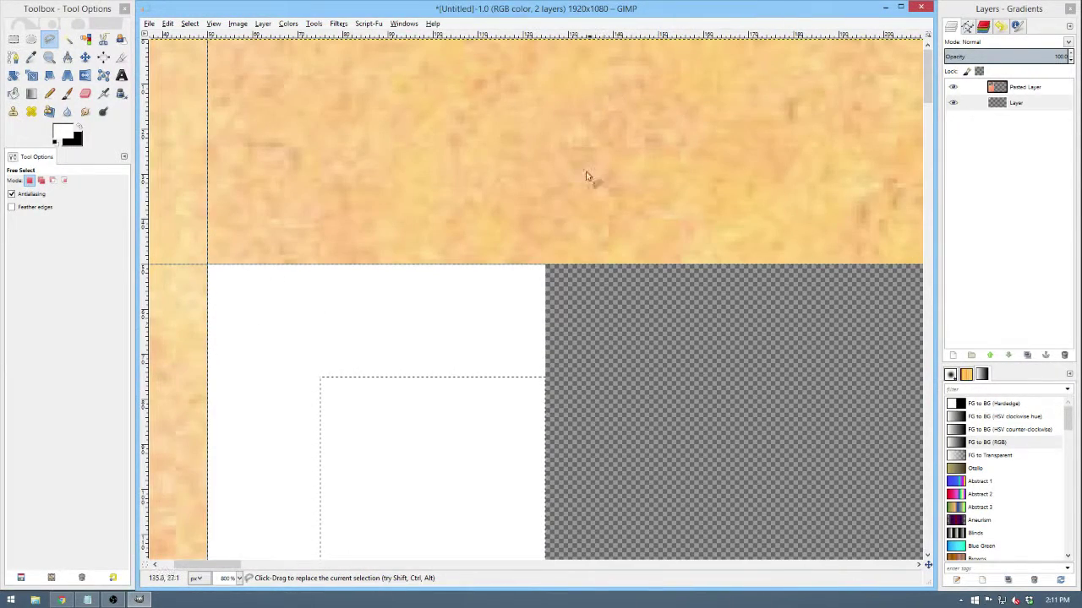
{"action": "scroll", "coordinate": [567, 246], "scroll_direction": "up", "scroll_amount": 7, "text": "ctrl"}
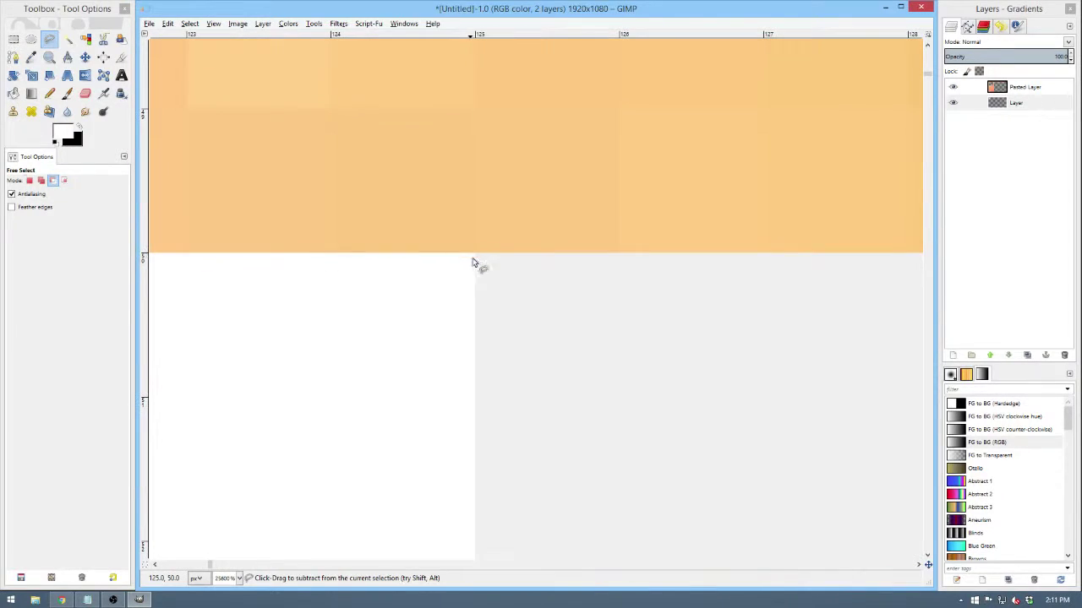
{"action": "scroll", "coordinate": [678, 264], "scroll_direction": "down", "scroll_amount": 1, "text": "ctrl"}
{"action": "left_click", "coordinate": [578, 263]}
{"action": "scroll", "coordinate": [466, 333], "scroll_direction": "down", "scroll_amount": 2, "text": "ctrl"}
{"action": "key", "text": "Escape"}
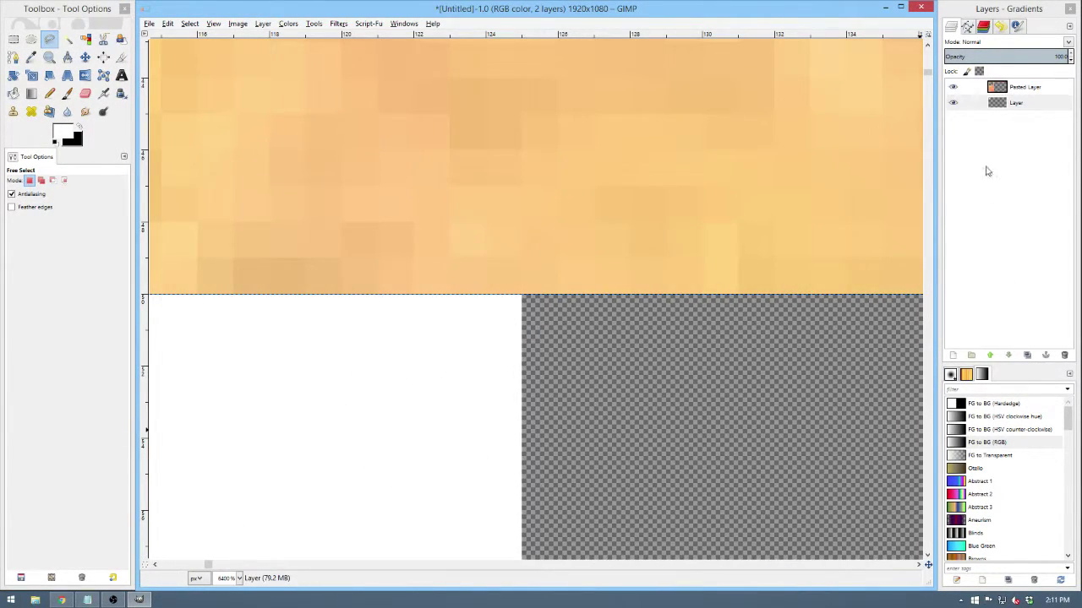
Cut away the lower-right half of the white square with a free selection along the diagonal from its lower-left to its upper-right corner.
{"action": "left_click_drag", "start_coordinate": [934, 73], "coordinate": [927, 114]}
{"action": "left_click_drag", "start_coordinate": [210, 568], "coordinate": [171, 570]}
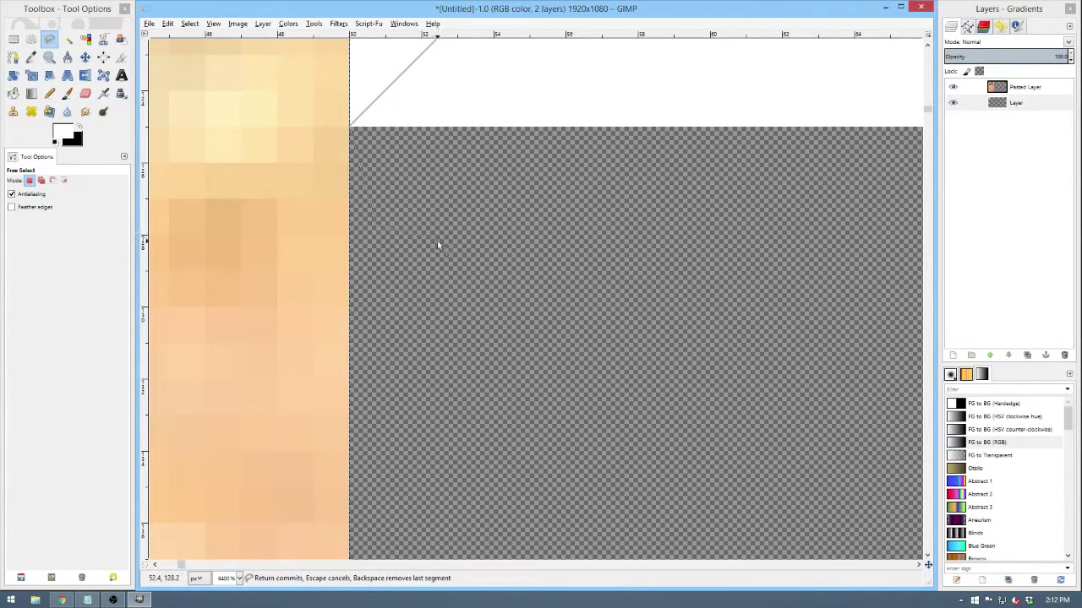
{"action": "key", "text": "minus"}
{"action": "key", "text": "minus"}
{"action": "key", "text": "minus"}
{"action": "mouse_move", "coordinate": [617, 455]}
{"action": "left_mouse_down"}
{"action": "mouse_move", "coordinate": [799, 432]}
{"action": "mouse_move", "coordinate": [845, 328]}
{"action": "mouse_move", "coordinate": [744, 99]}
{"action": "left_mouse_up"}
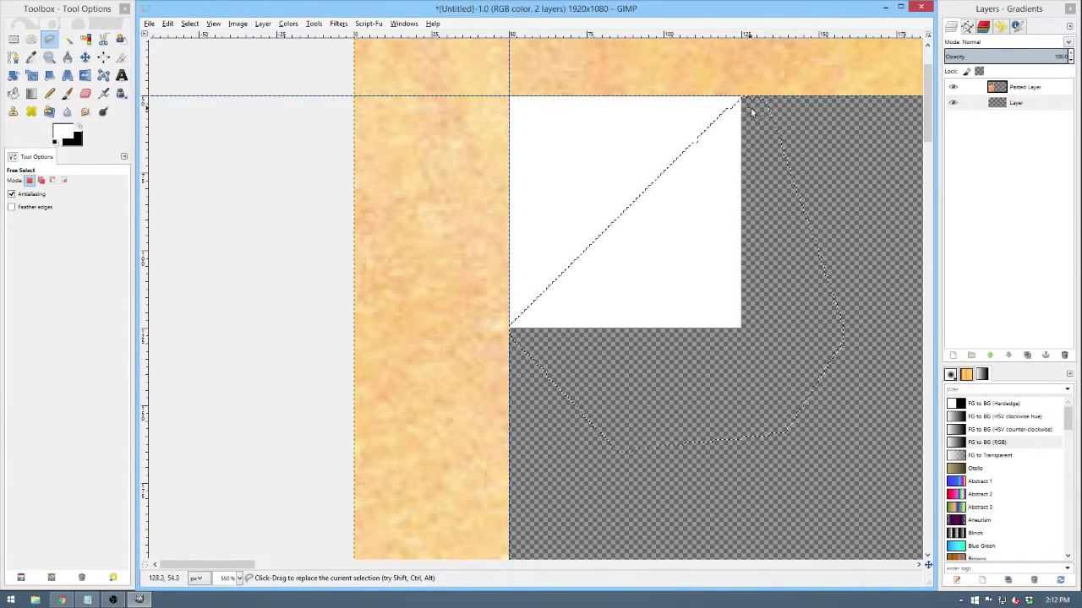
{"action": "key", "text": "ctrl+x"}
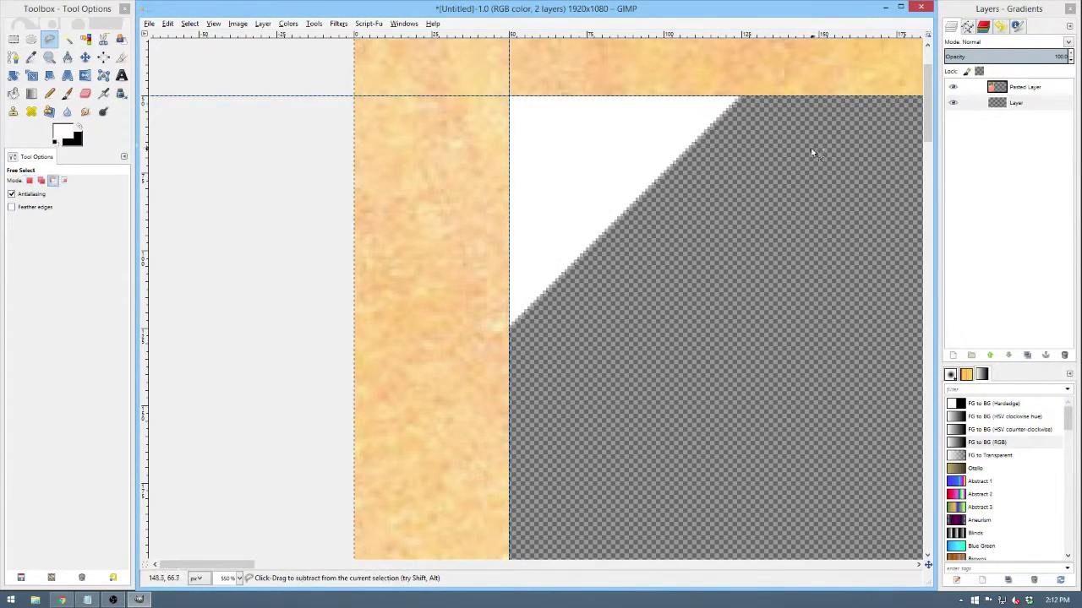
Switch to rectangle selection and turn off its fixed size.
{"action": "key", "text": "minus"}
{"action": "key", "text": "minus"}
{"action": "key", "text": "minus"}
{"action": "key", "text": "minus"}
{"action": "key", "text": "minus"}
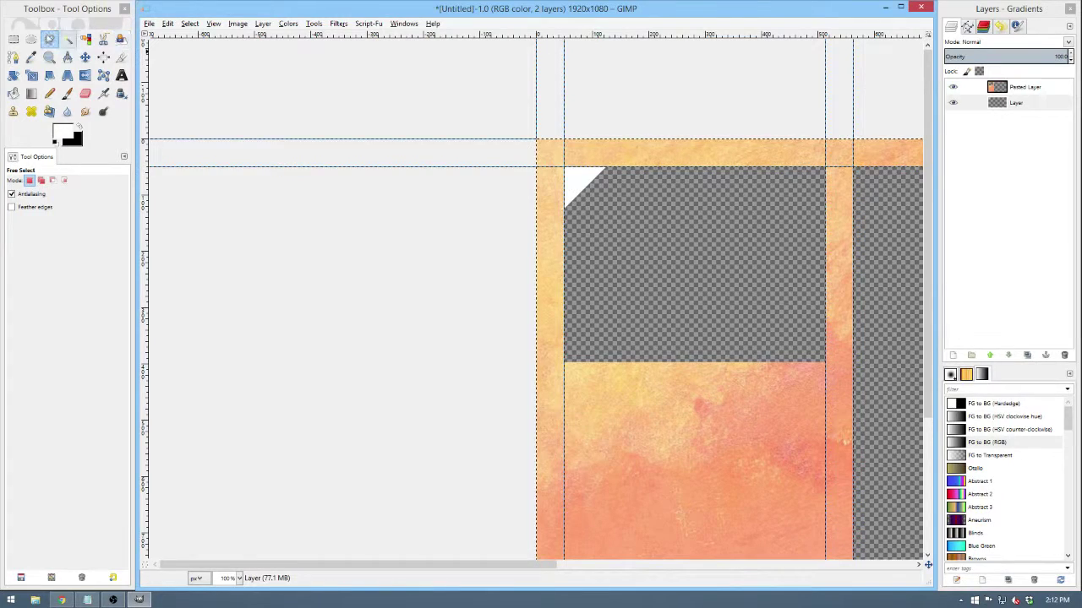
{"action": "key", "text": "r"}
{"action": "left_click", "coordinate": [685, 215]}
{"action": "left_click", "coordinate": [11, 249]}
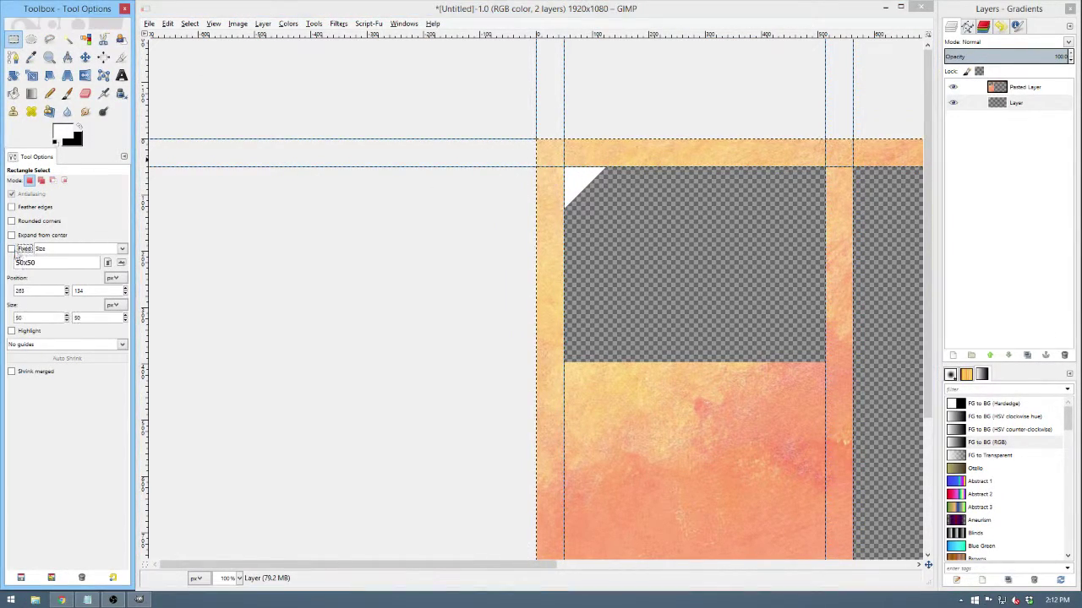
Copy the white corner triangle, paste it and place the duplicate inside the small cutout.
{"action": "left_click", "coordinate": [705, 292]}
{"action": "key", "text": "ctrl"}
{"action": "key", "text": "ctrl+c"}
{"action": "key", "text": "ctrl+v"}
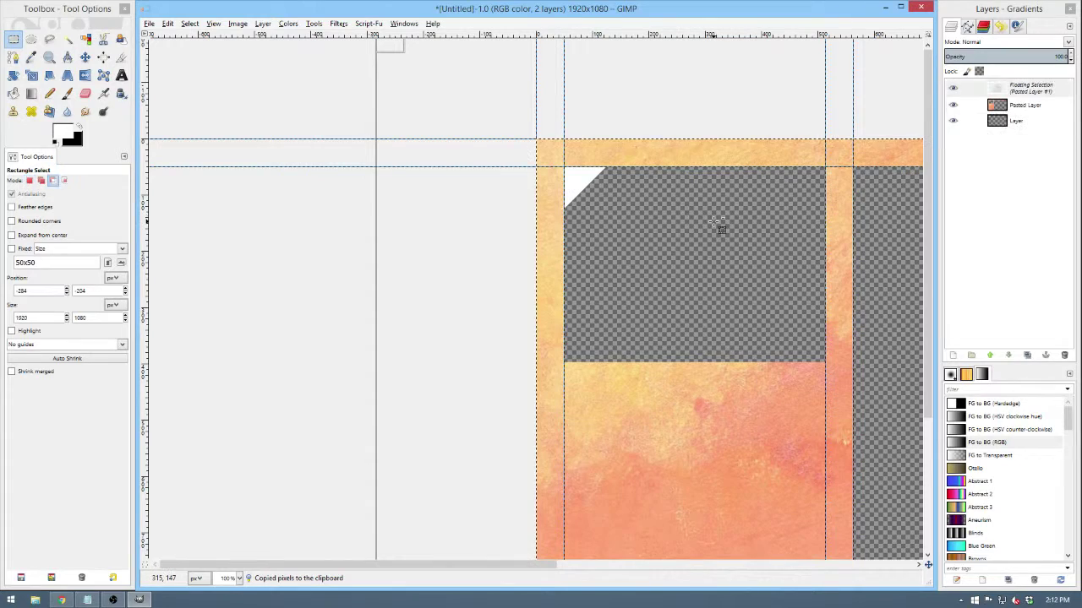
{"action": "left_click_drag", "start_coordinate": [578, 179], "coordinate": [648, 228]}
{"action": "key", "text": "m"}
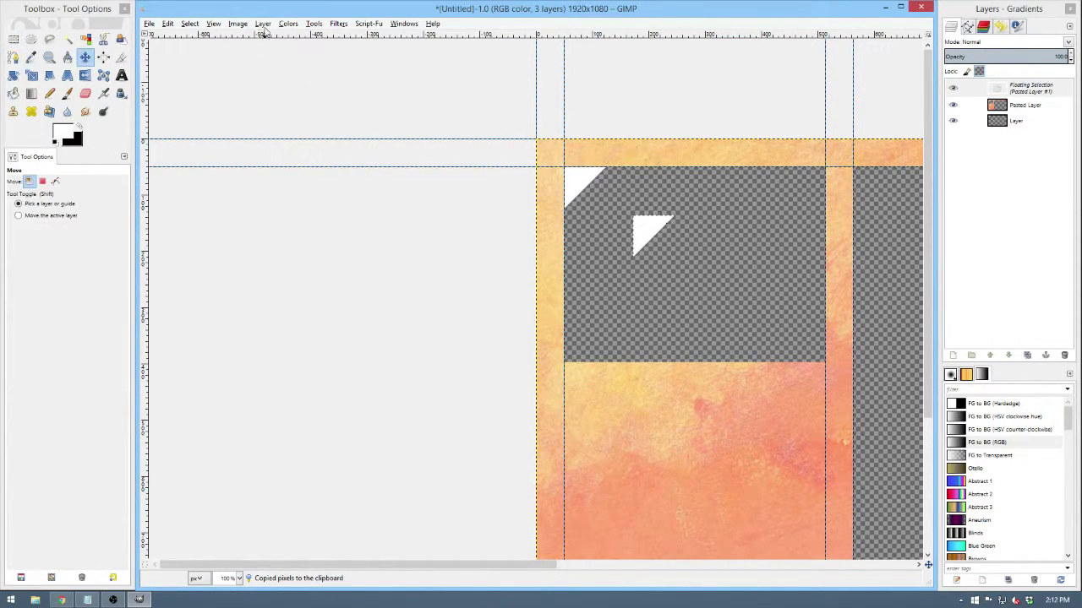
Flip the pasted triangle horizontally, fit it into the small cutout's upper-right corner and anchor it.
{"action": "left_click", "coordinate": [263, 24]}
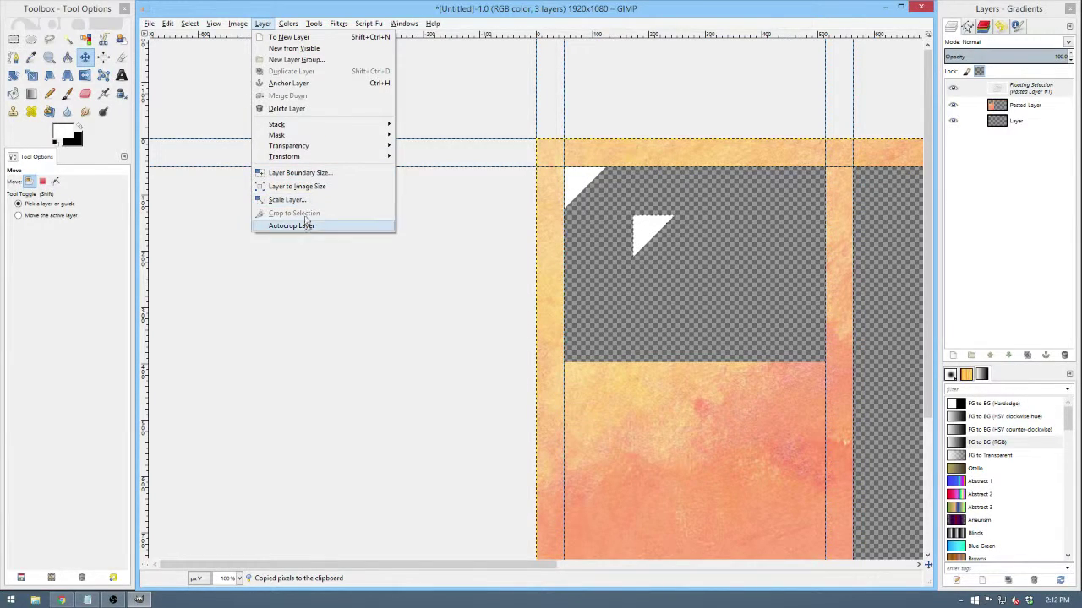
{"action": "mouse_move", "coordinate": [306, 157]}
{"action": "left_click", "coordinate": [432, 159]}
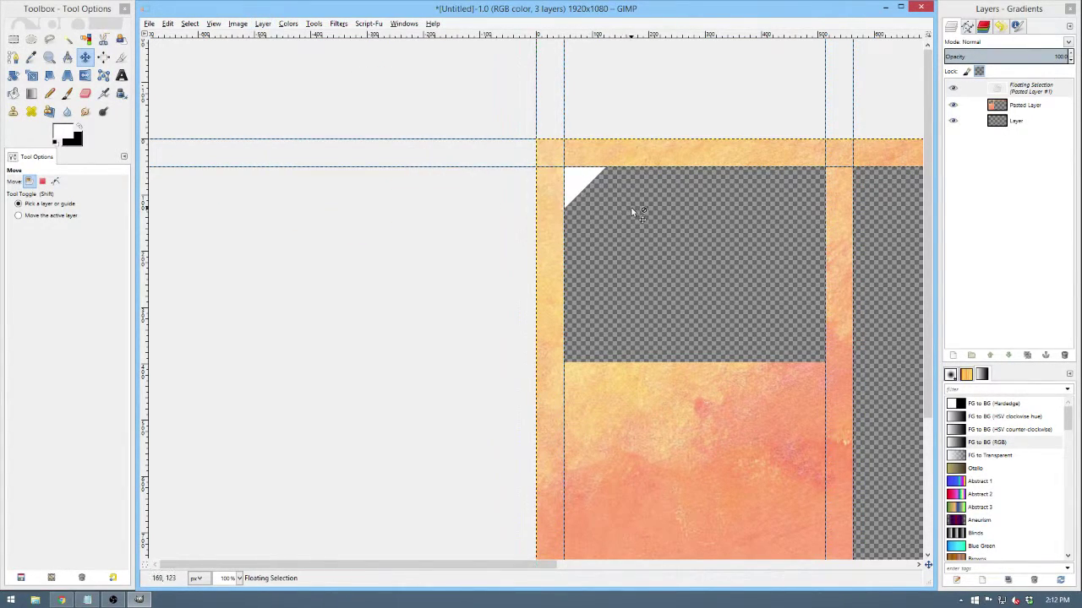
{"action": "scroll", "coordinate": [775, 214], "scroll_direction": "down", "scroll_amount": 3, "text": "ctrl"}
{"action": "left_click_drag", "start_coordinate": [668, 228], "coordinate": [446, 214]}
{"action": "scroll", "coordinate": [408, 229], "scroll_direction": "up", "scroll_amount": 2, "text": "ctrl"}
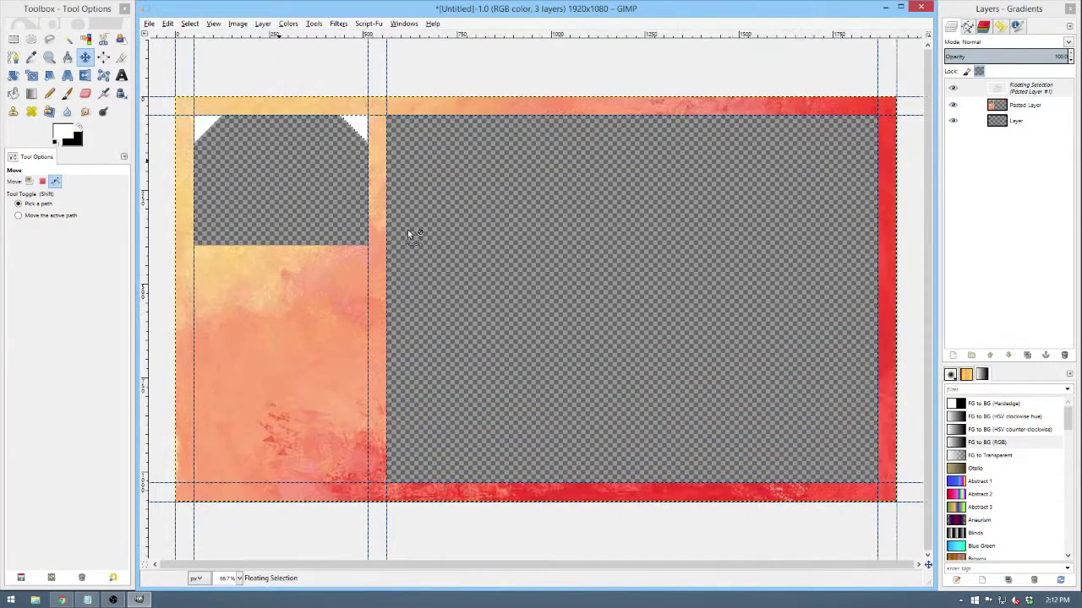
{"action": "left_click", "coordinate": [13, 39]}
{"action": "left_click", "coordinate": [275, 175]}
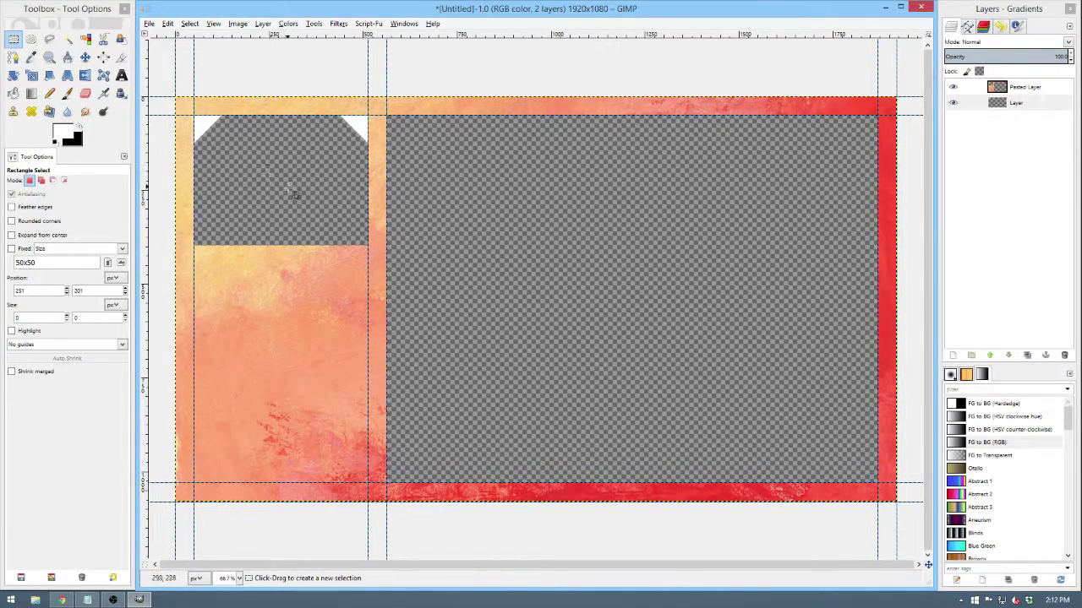
Duplicate the small cutout's two upper corner triangles together and place the copies below the originals.
{"action": "scroll", "coordinate": [268, 176], "scroll_direction": "up", "scroll_amount": 1, "text": "ctrl"}
{"action": "scroll", "coordinate": [268, 172], "scroll_direction": "down", "scroll_amount": 1, "text": "ctrl"}
{"action": "left_click_drag", "start_coordinate": [186, 176], "coordinate": [389, 103]}
{"action": "key", "text": "ctrl+v"}
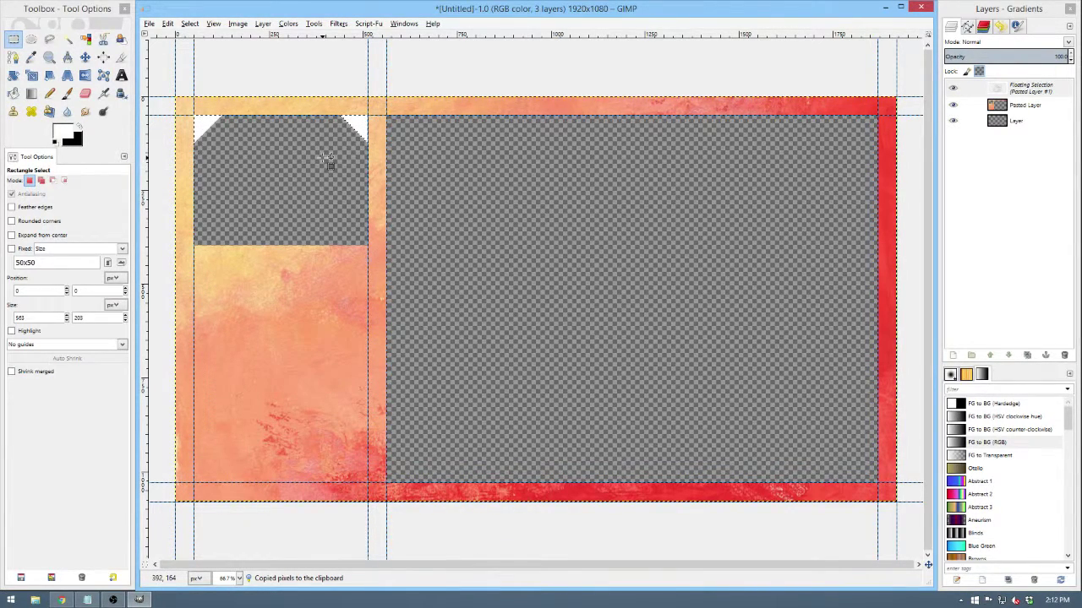
{"action": "left_click_drag", "start_coordinate": [328, 161], "coordinate": [357, 173]}
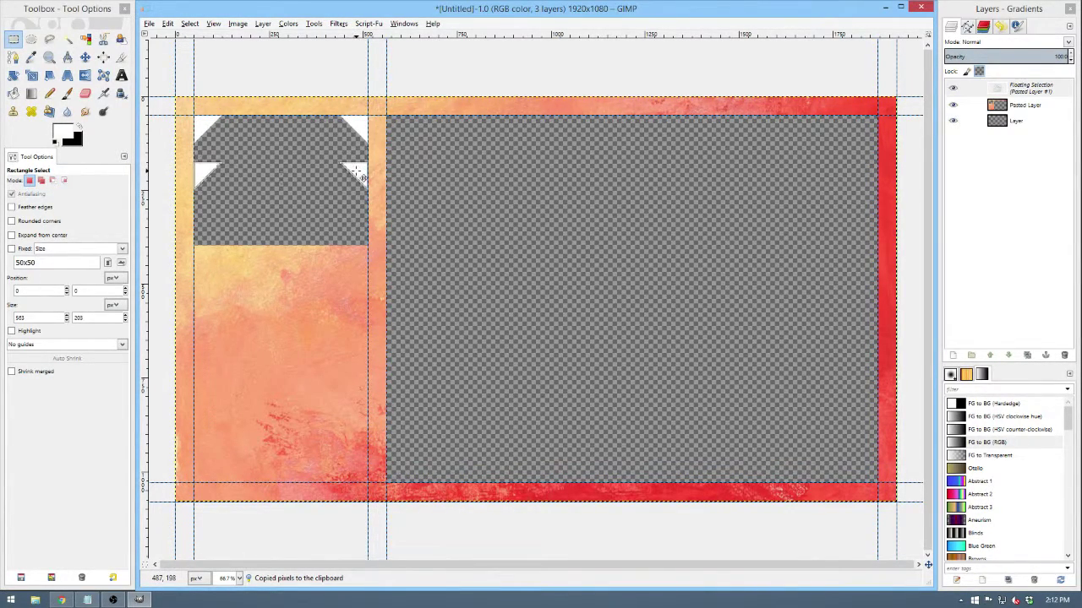
Flip the duplicated pair of triangles vertically, fit them into the small cutout's two lower corners and anchor them.
{"action": "left_click", "coordinate": [257, 25]}
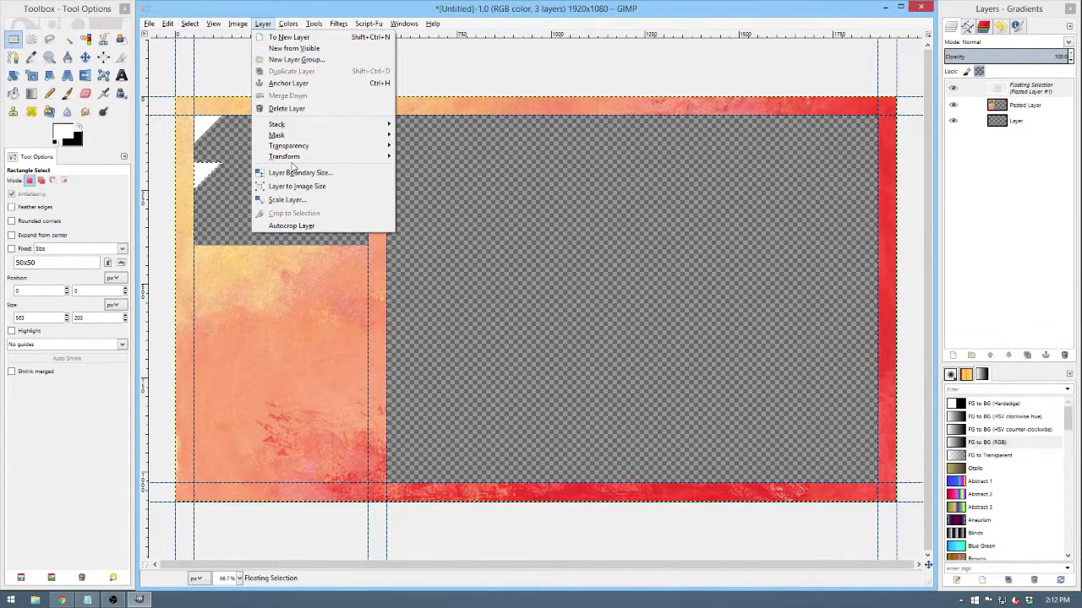
{"action": "mouse_move", "coordinate": [369, 157]}
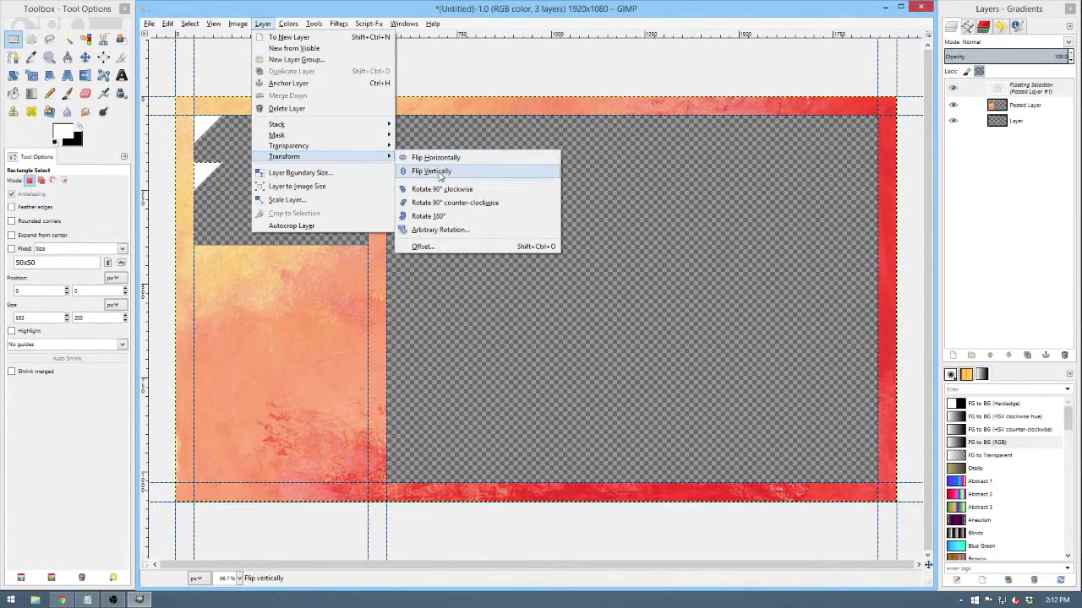
{"action": "left_click", "coordinate": [434, 169]}
{"action": "left_click_drag", "start_coordinate": [370, 175], "coordinate": [363, 241]}
{"action": "scroll", "coordinate": [363, 241], "scroll_direction": "up", "scroll_amount": 2}
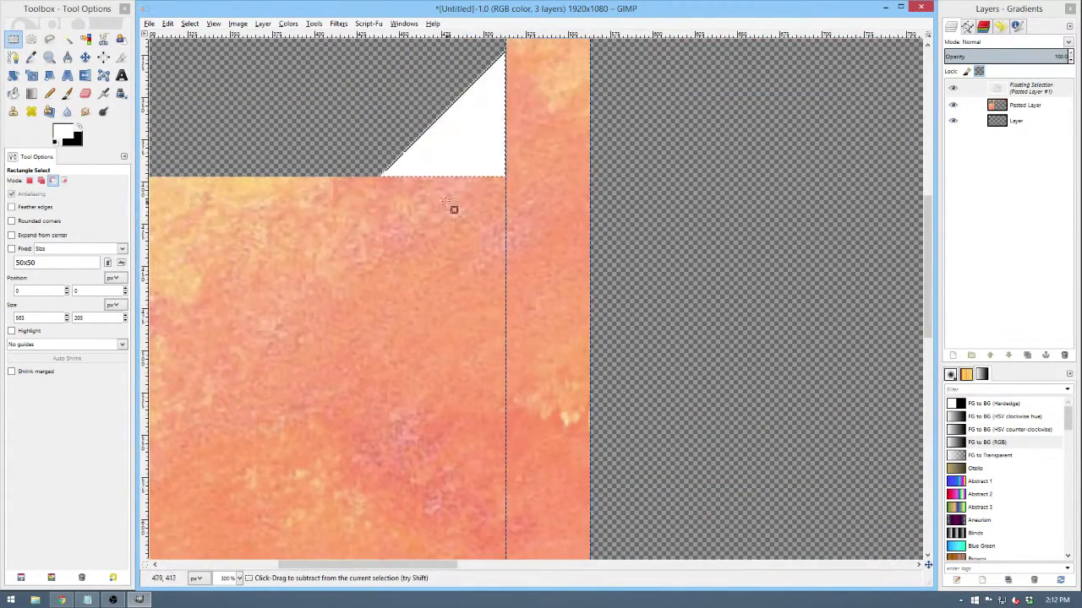
{"action": "scroll", "coordinate": [456, 246], "scroll_direction": "up", "scroll_amount": 5}
{"action": "mouse_move", "coordinate": [495, 285]}
{"action": "left_mouse_down"}
{"action": "mouse_move", "coordinate": [495, 266]}
{"action": "mouse_move", "coordinate": [498, 290]}
{"action": "left_mouse_up"}
{"action": "left_click", "coordinate": [338, 196]}
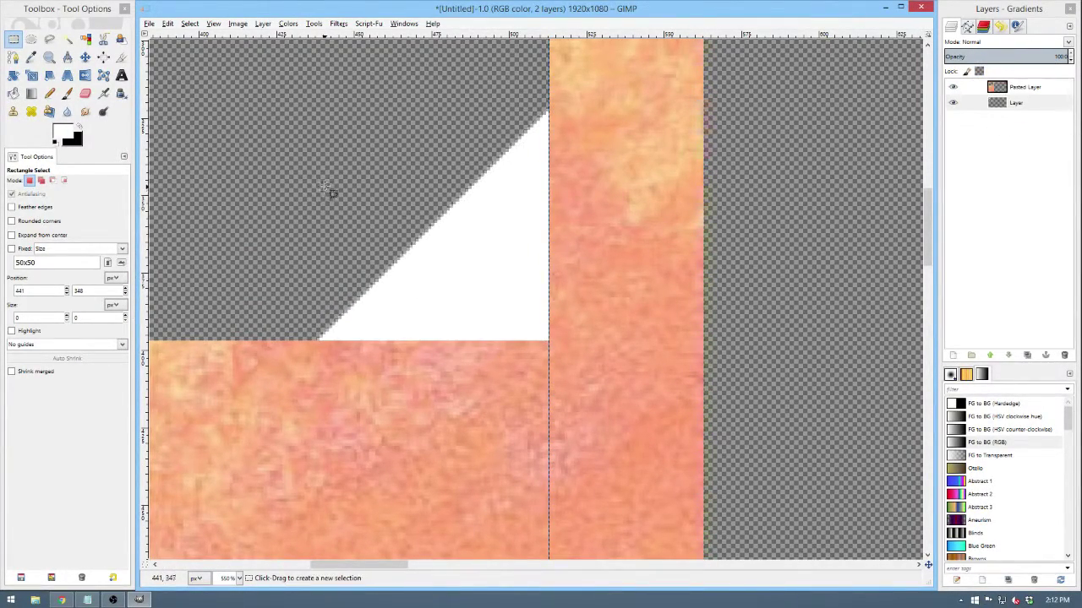
Copy the small cutout's upper-left triangle into the large cutout's upper-left corner and anchor it.
{"action": "scroll", "coordinate": [338, 180], "scroll_direction": "down", "scroll_amount": 3}
{"action": "scroll", "coordinate": [338, 180], "scroll_direction": "down", "scroll_amount": 3}
{"action": "scroll", "coordinate": [338, 181], "scroll_direction": "down", "scroll_amount": 1}
{"action": "scroll", "coordinate": [340, 190], "scroll_direction": "up", "scroll_amount": 1}
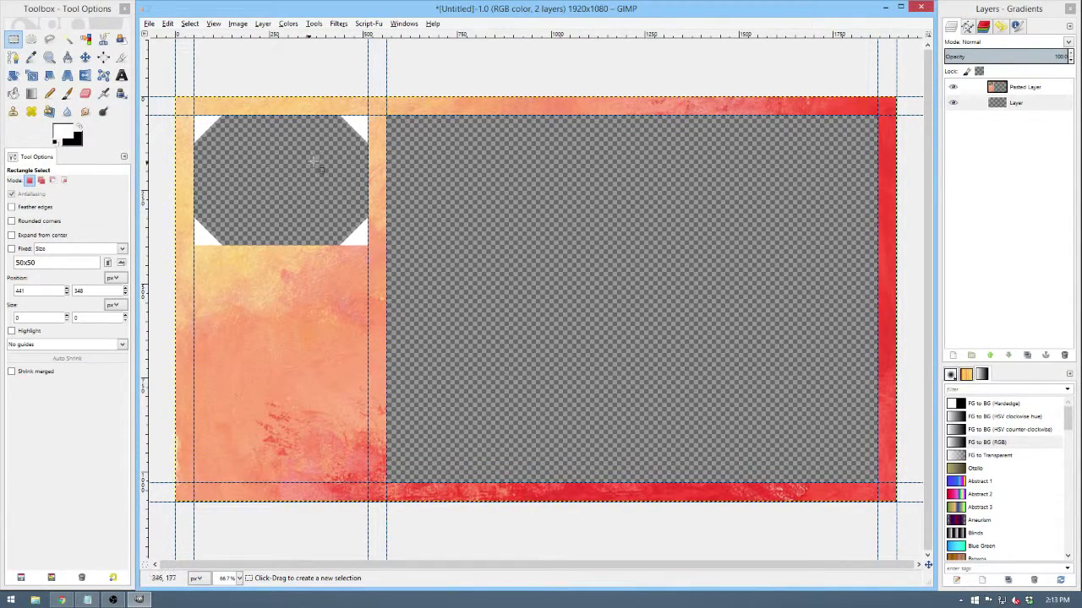
{"action": "left_click_drag", "start_coordinate": [264, 177], "coordinate": [175, 97]}
{"action": "key", "text": "ctrl+c"}
{"action": "key", "text": "ctrl+v"}
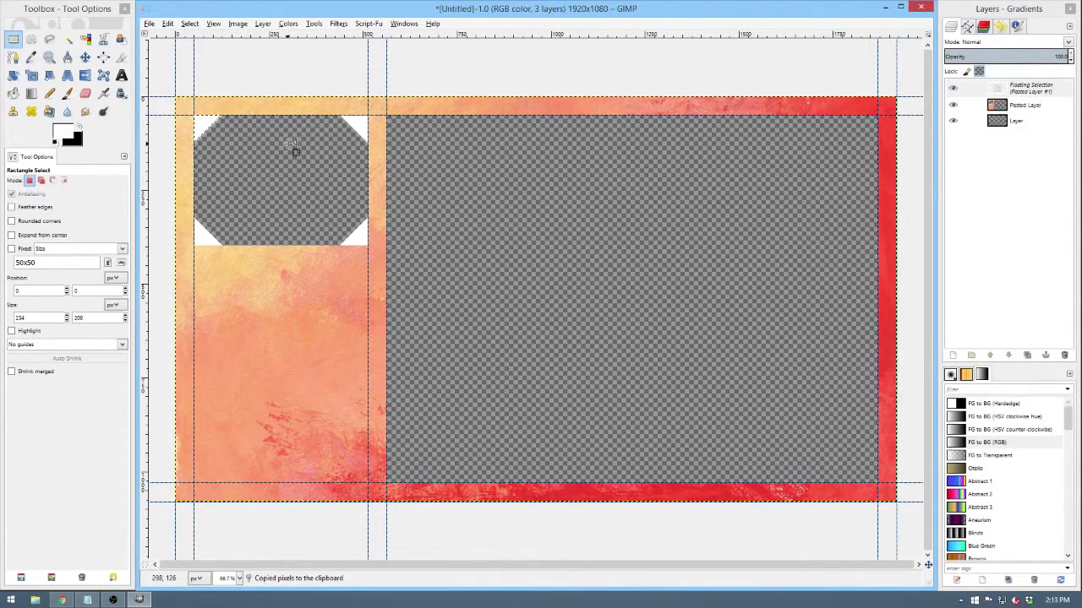
{"action": "left_click_drag", "start_coordinate": [374, 155], "coordinate": [372, 113]}
{"action": "left_click", "coordinate": [494, 171]}
Copy the small cutout's upper-right triangle into the large cutout's upper-right corner and anchor it.
{"action": "key", "text": "ctrl+c"}
{"action": "key", "text": "ctrl+v"}
{"action": "left_click_drag", "start_coordinate": [837, 145], "coordinate": [872, 127]}
{"action": "scroll", "coordinate": [872, 127], "scroll_direction": "up", "scroll_amount": 6}
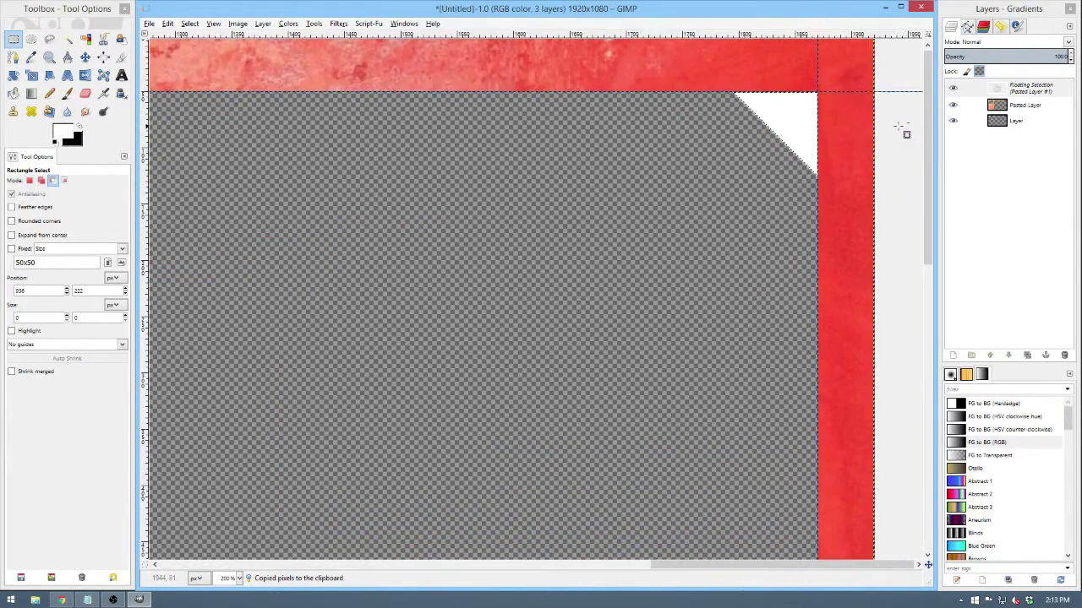
{"action": "left_click", "coordinate": [512, 217]}
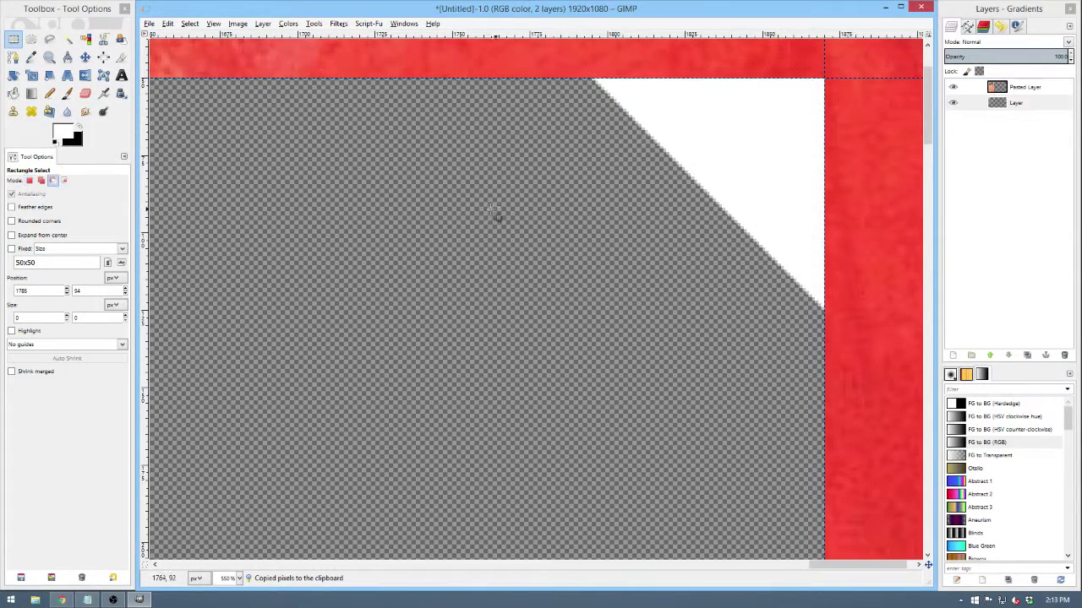
Copy the small cutout's lower-right triangle and move the pasted copy to the large cutout's lower-right corner.
{"action": "scroll", "coordinate": [512, 217], "scroll_direction": "down", "scroll_amount": 8}
{"action": "left_click_drag", "start_coordinate": [418, 236], "coordinate": [449, 271]}
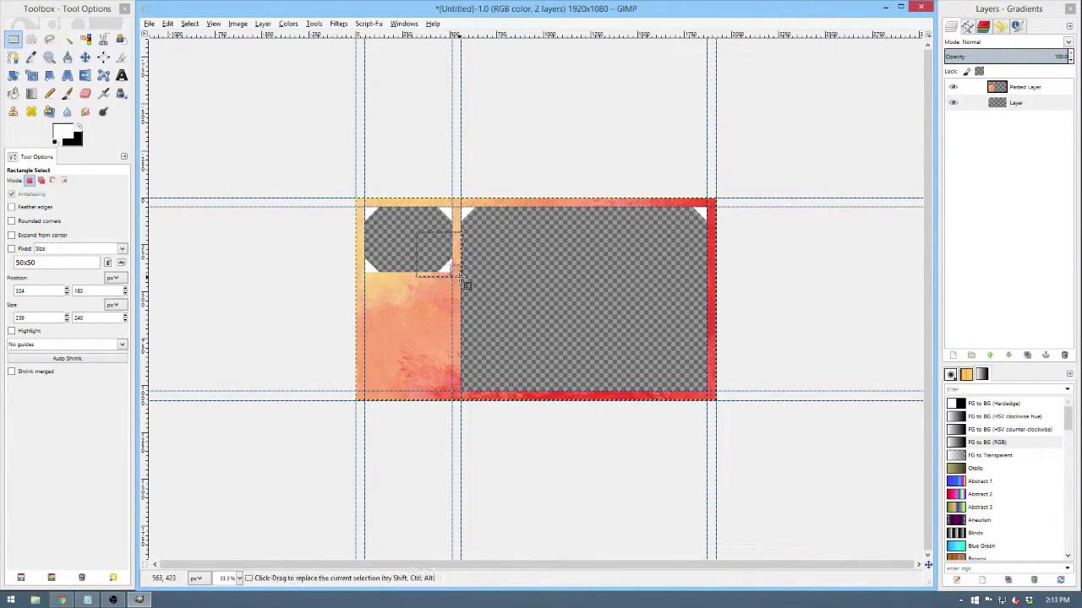
{"action": "key", "text": "ctrl+c"}
{"action": "key", "text": "ctrl+v"}
{"action": "scroll", "coordinate": [657, 342], "scroll_direction": "up", "scroll_amount": 2}
{"action": "scroll", "coordinate": [658, 343], "scroll_direction": "up", "scroll_amount": 1}
{"action": "left_click_drag", "start_coordinate": [515, 321], "coordinate": [748, 394]}
{"action": "left_click_drag", "start_coordinate": [355, 567], "coordinate": [422, 566]}
{"action": "scroll", "coordinate": [719, 499], "scroll_direction": "down", "scroll_amount": 1}
{"action": "left_click_drag", "start_coordinate": [652, 369], "coordinate": [888, 518]}
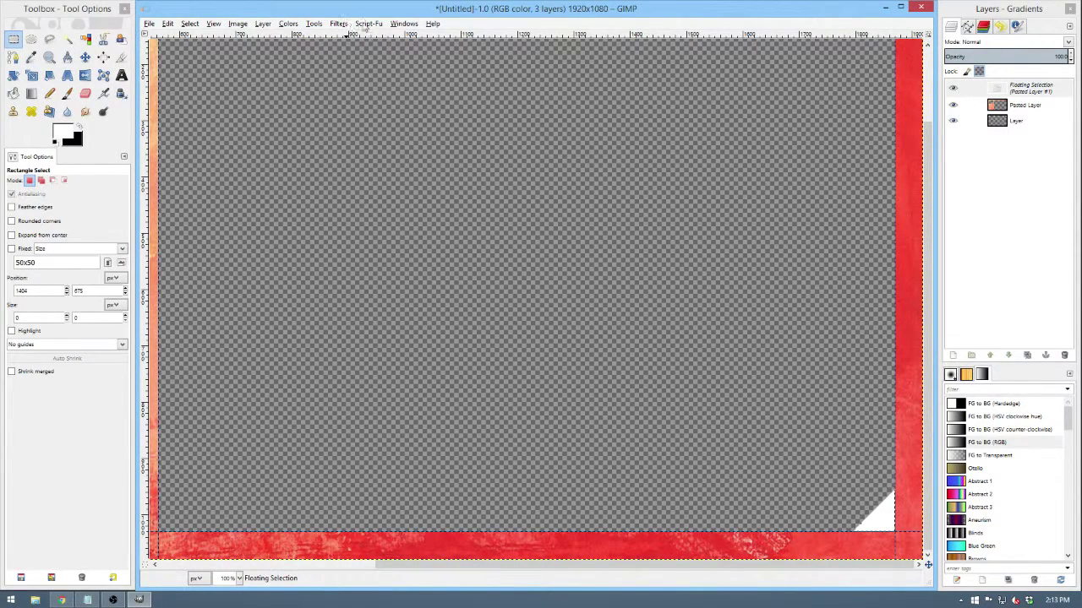
{"action": "left_click", "coordinate": [397, 24]}
{"action": "mouse_move", "coordinate": [314, 25]}
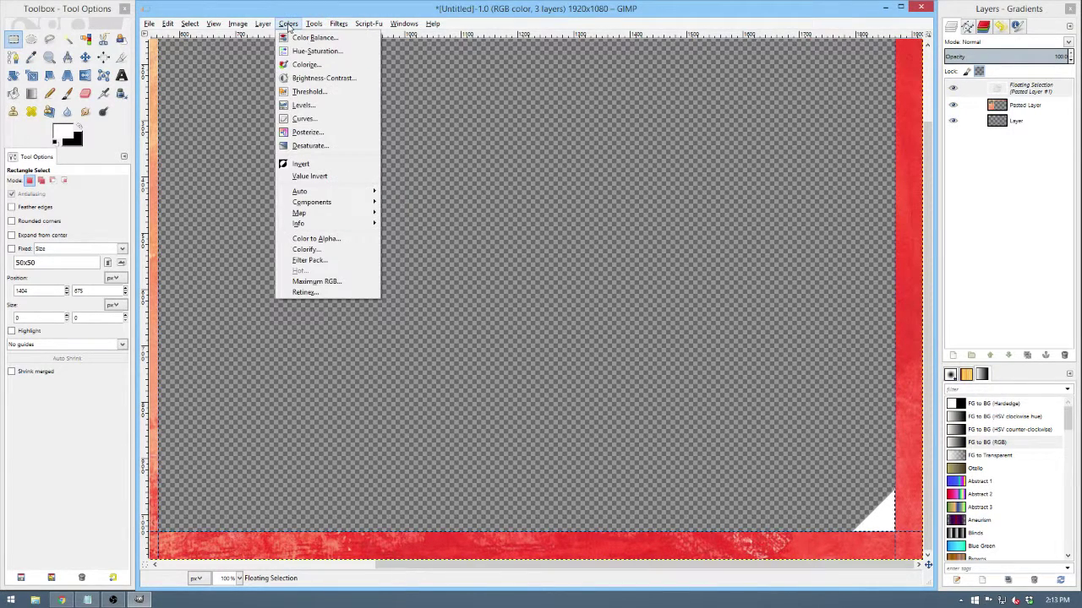
{"action": "mouse_move", "coordinate": [249, 27]}
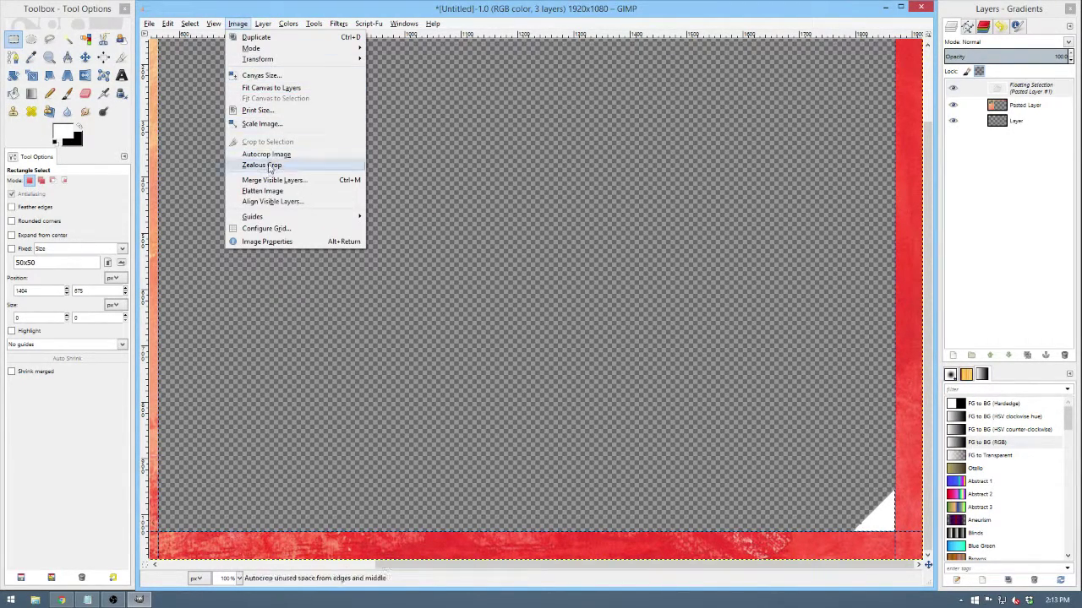
{"action": "mouse_move", "coordinate": [253, 216]}
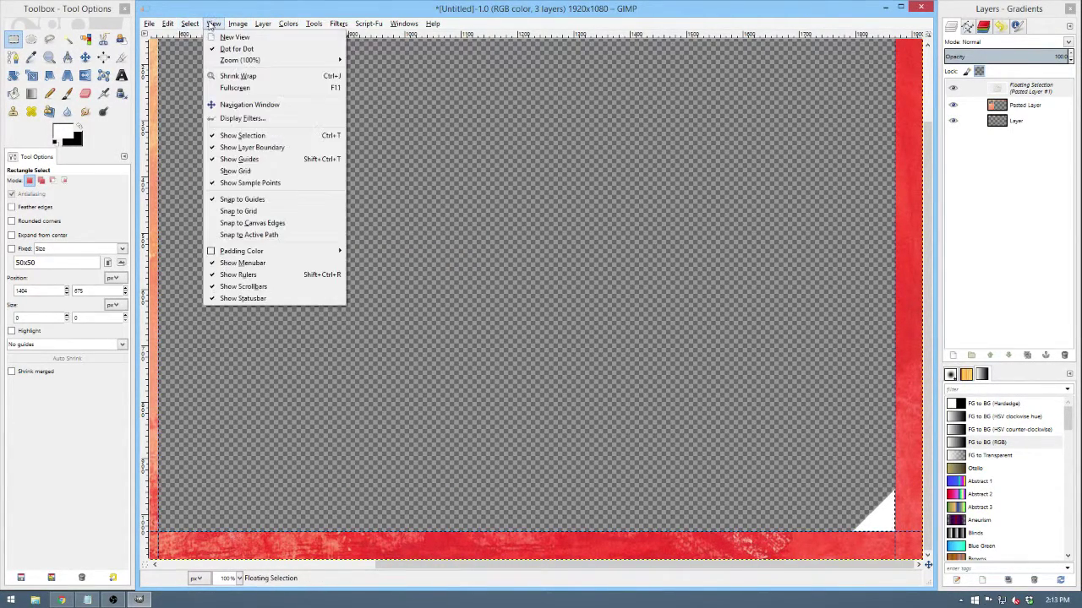
{"action": "mouse_move", "coordinate": [189, 23]}
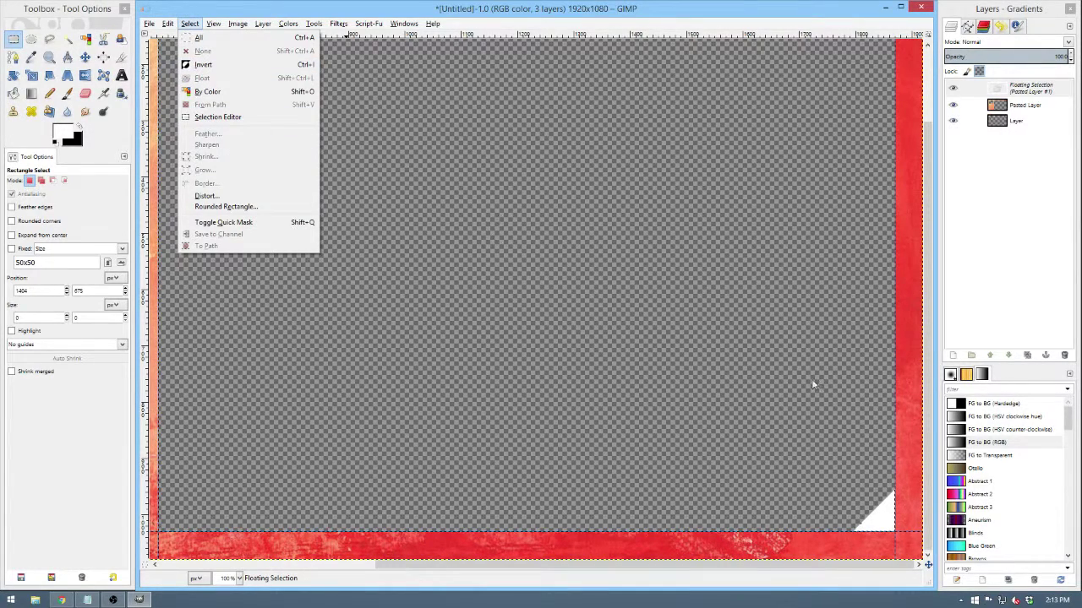
{"action": "left_click", "coordinate": [801, 473]}
Fit the pasted triangle flush against the guides in the large cutout's lower-right corner and anchor it.
{"action": "left_click_drag", "start_coordinate": [883, 520], "coordinate": [881, 521]}
{"action": "scroll", "coordinate": [879, 520], "scroll_direction": "up", "scroll_amount": 9}
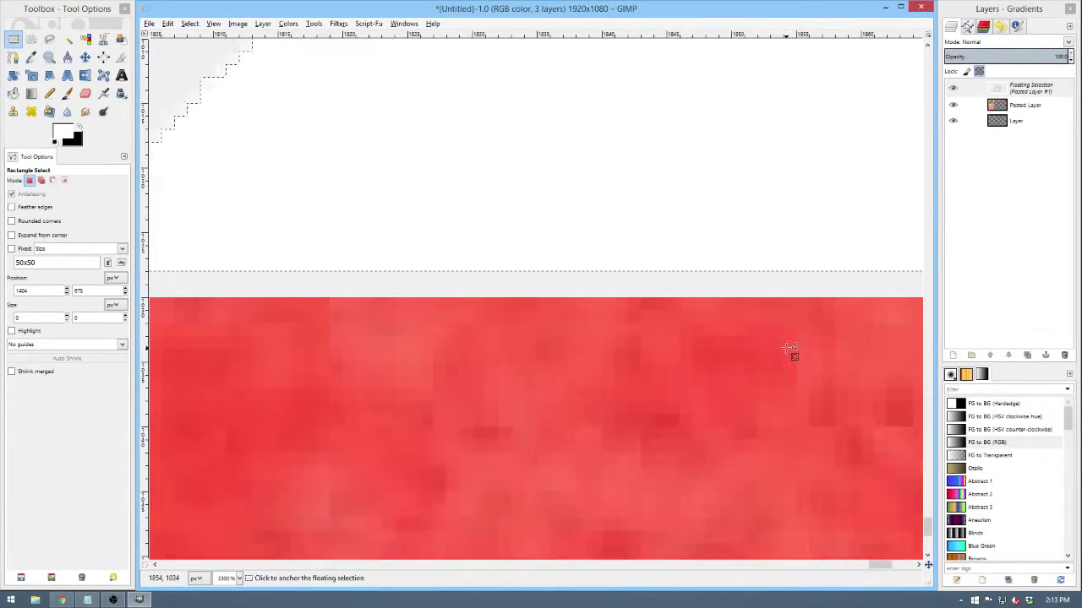
{"action": "scroll", "coordinate": [685, 254], "scroll_direction": "down", "scroll_amount": 4}
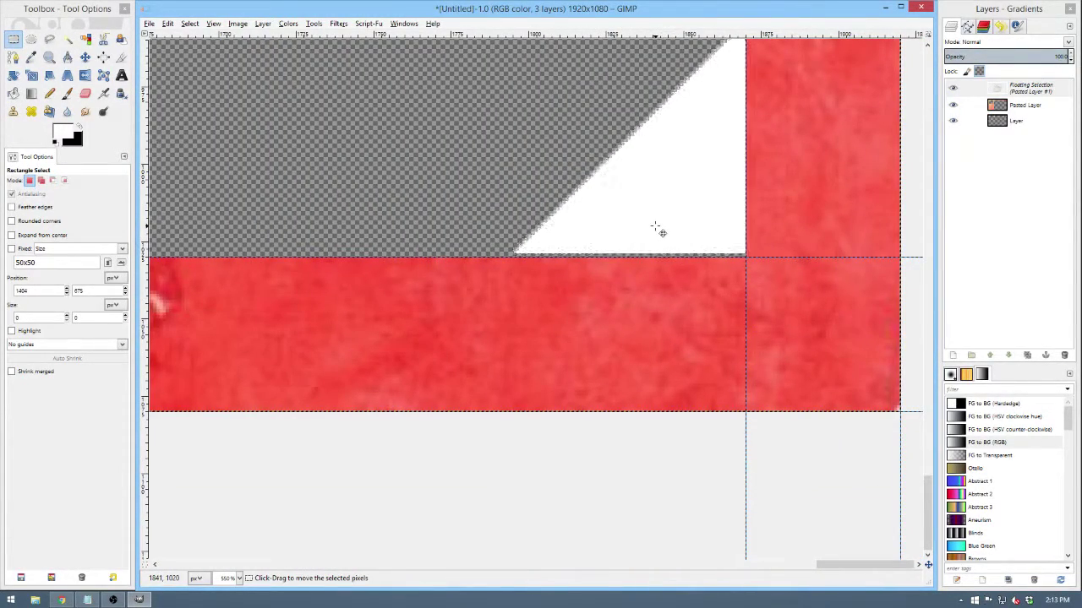
{"action": "scroll", "coordinate": [441, 161], "scroll_direction": "down", "scroll_amount": 4}
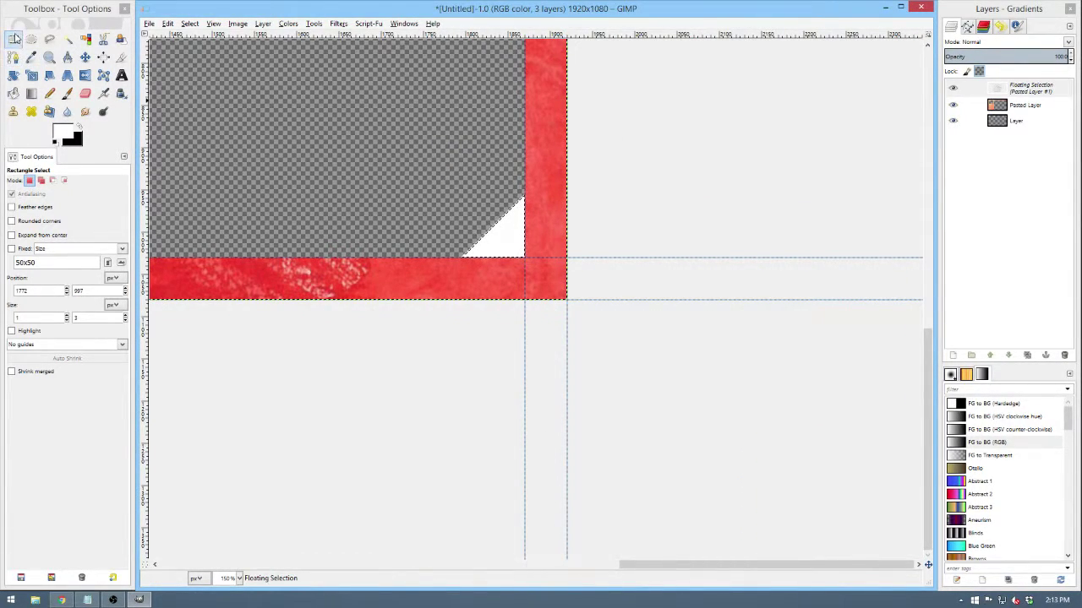
{"action": "left_click", "coordinate": [345, 123]}
Copy the small cutout's lower-left triangle and move the pasted copy into the large cutout's lower-left corner.
{"action": "scroll", "coordinate": [345, 123], "scroll_direction": "down", "scroll_amount": 5}
{"action": "scroll", "coordinate": [319, 222], "scroll_direction": "up", "scroll_amount": 1}
{"action": "mouse_move", "coordinate": [319, 221]}
{"action": "left_mouse_down"}
{"action": "mouse_move", "coordinate": [259, 269]}
{"action": "mouse_move", "coordinate": [448, 398]}
{"action": "mouse_move", "coordinate": [435, 420]}
{"action": "left_mouse_up"}
{"action": "key", "text": "ctrl+c"}
{"action": "key", "text": "ctrl+v"}
{"action": "scroll", "coordinate": [433, 423], "scroll_direction": "up", "scroll_amount": 3}
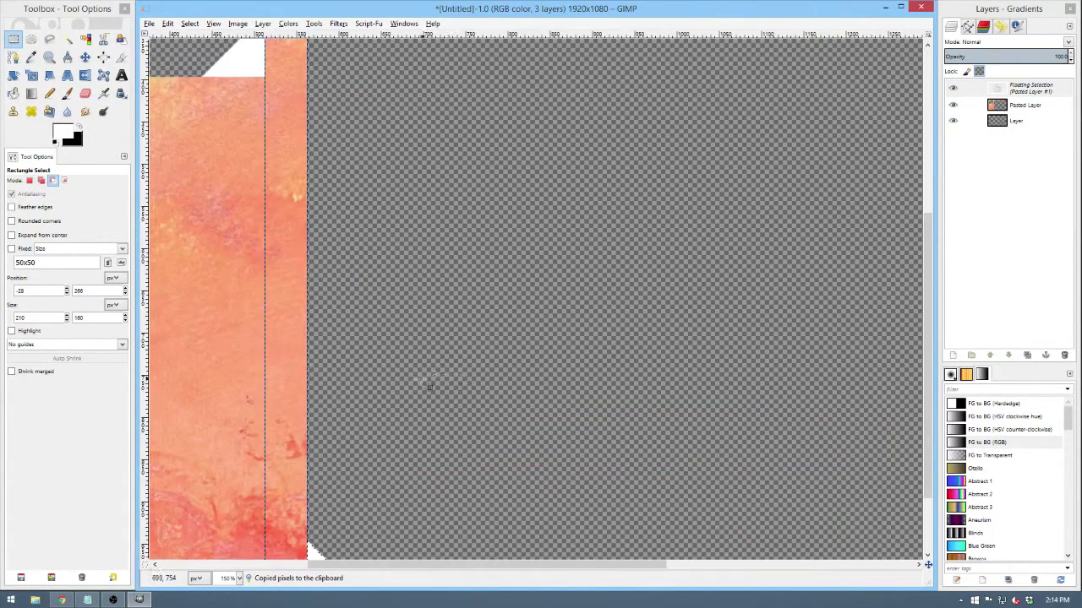
{"action": "left_click_drag", "start_coordinate": [332, 496], "coordinate": [333, 505]}
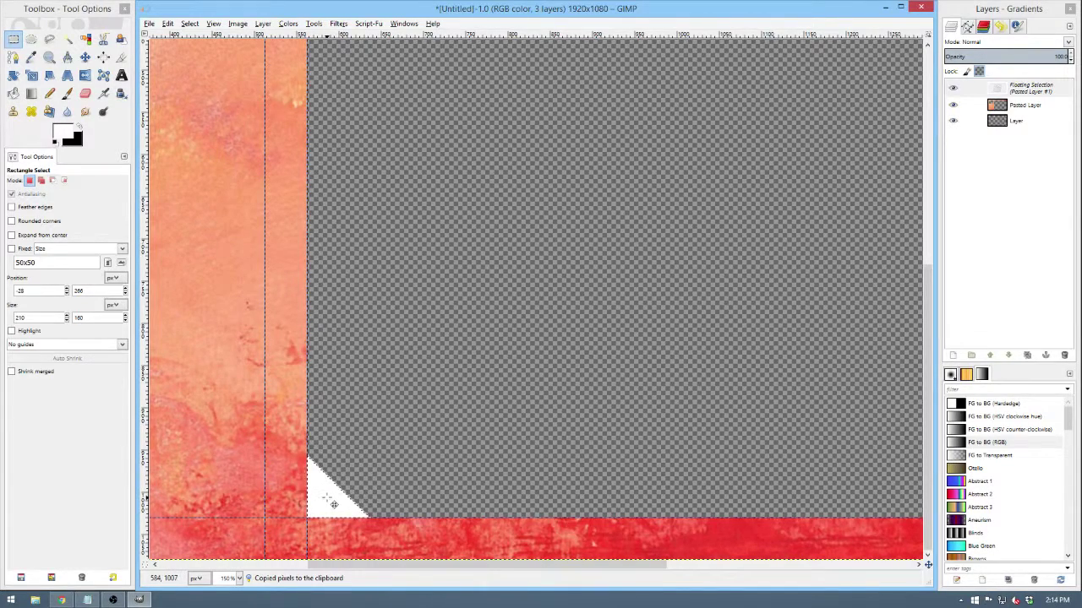
Align the pasted lower-left triangle precisely with the large cutout's guides and anchor it.
{"action": "scroll", "coordinate": [333, 504], "scroll_direction": "up", "scroll_amount": 6}
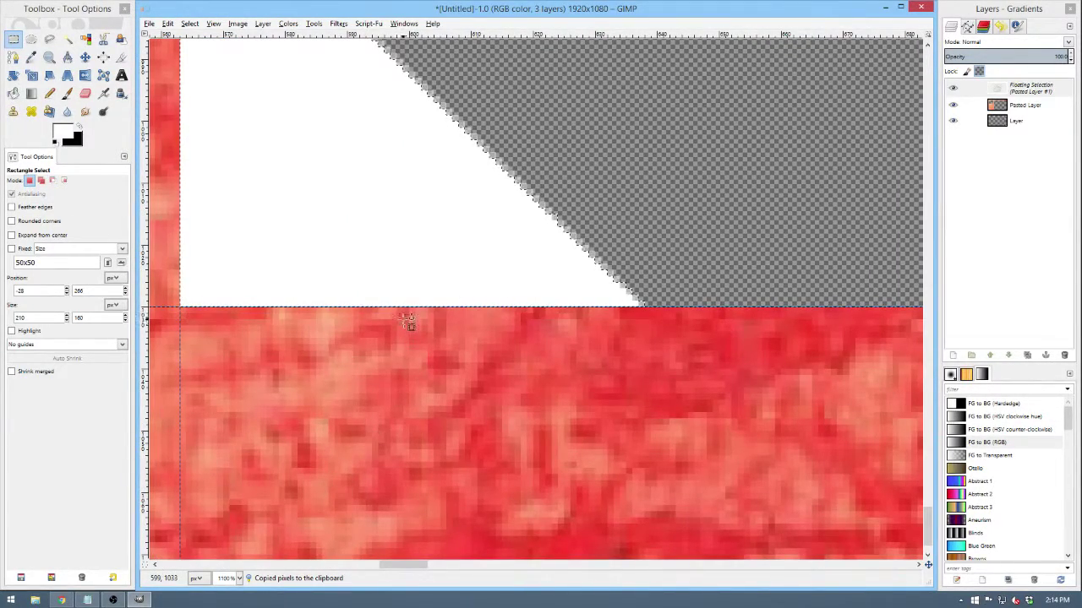
{"action": "left_click_drag", "start_coordinate": [408, 321], "coordinate": [408, 315]}
{"action": "key", "text": "ctrl+h"}
{"action": "scroll", "coordinate": [712, 175], "scroll_direction": "down", "scroll_amount": 8}
{"action": "scroll", "coordinate": [712, 175], "scroll_direction": "down", "scroll_amount": 3}
{"action": "scroll", "coordinate": [716, 164], "scroll_direction": "up", "scroll_amount": 1}
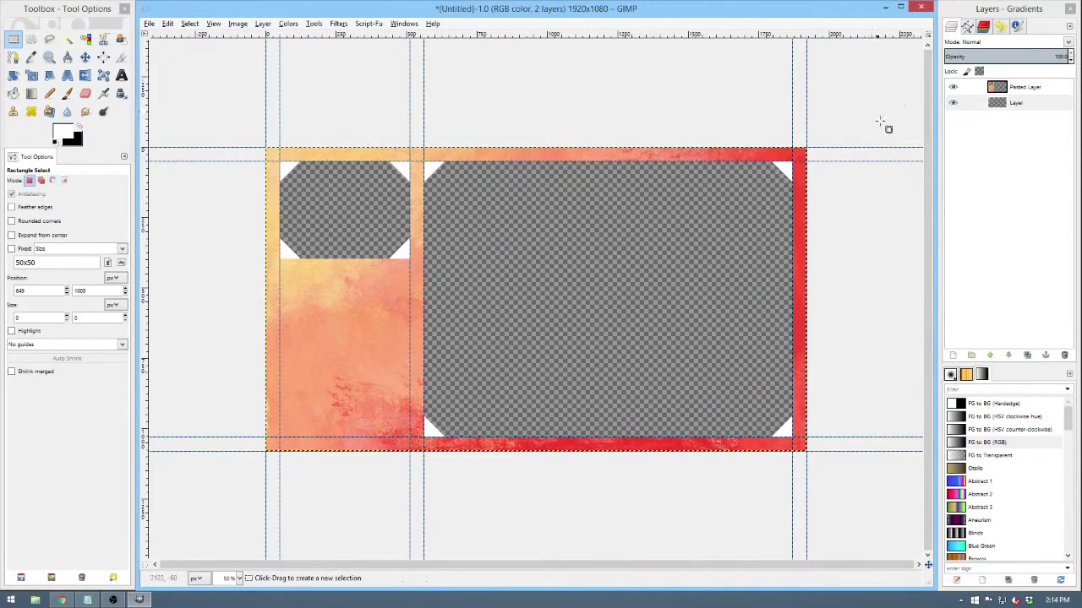
Select all the white corner triangles on their own layer by color.
{"action": "left_click", "coordinate": [953, 101]}
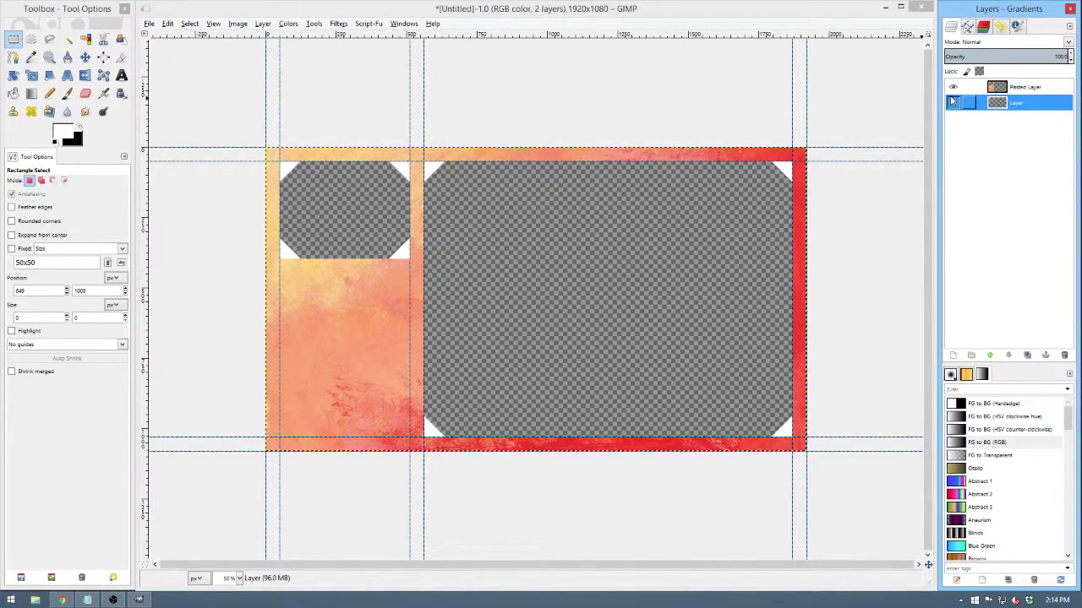
{"action": "left_click", "coordinate": [953, 87]}
{"action": "left_click", "coordinate": [953, 87]}
{"action": "left_click", "coordinate": [953, 87]}
{"action": "left_click", "coordinate": [953, 87]}
{"action": "left_click", "coordinate": [87, 40]}
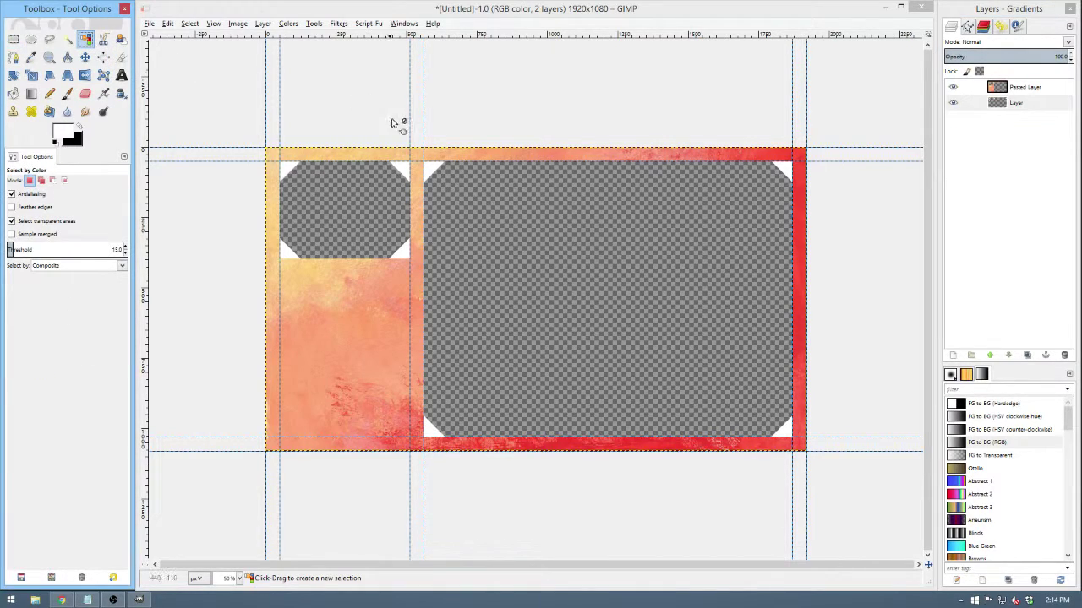
{"action": "left_click", "coordinate": [403, 173]}
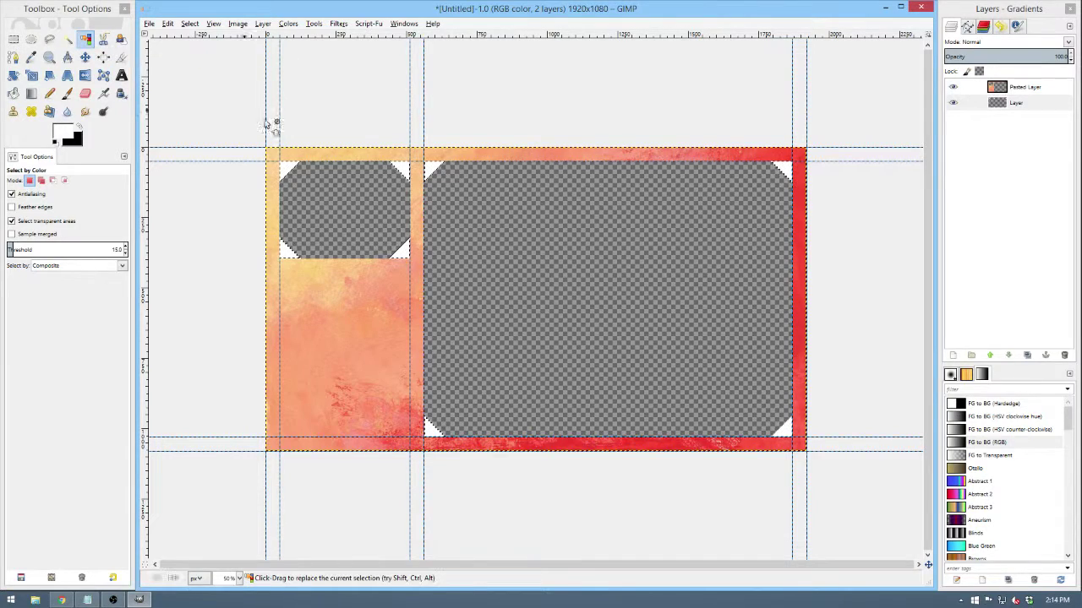
Add a drop shadow to the selected triangles with X and Y offsets of 0, a blur radius of 20 and resizing disallowed.
{"action": "left_click", "coordinate": [340, 23]}
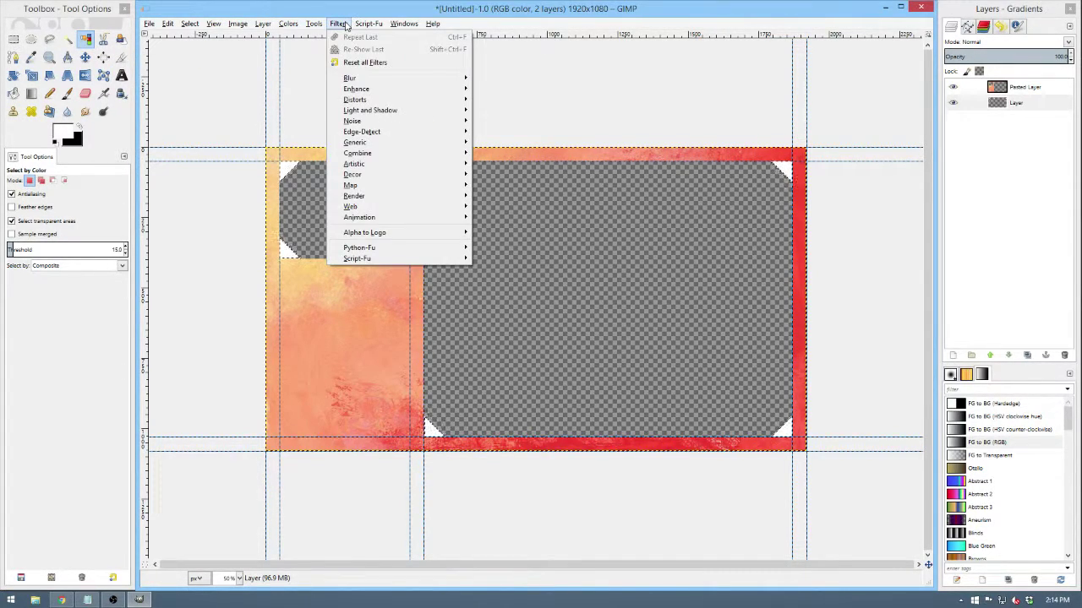
{"action": "mouse_move", "coordinate": [393, 109]}
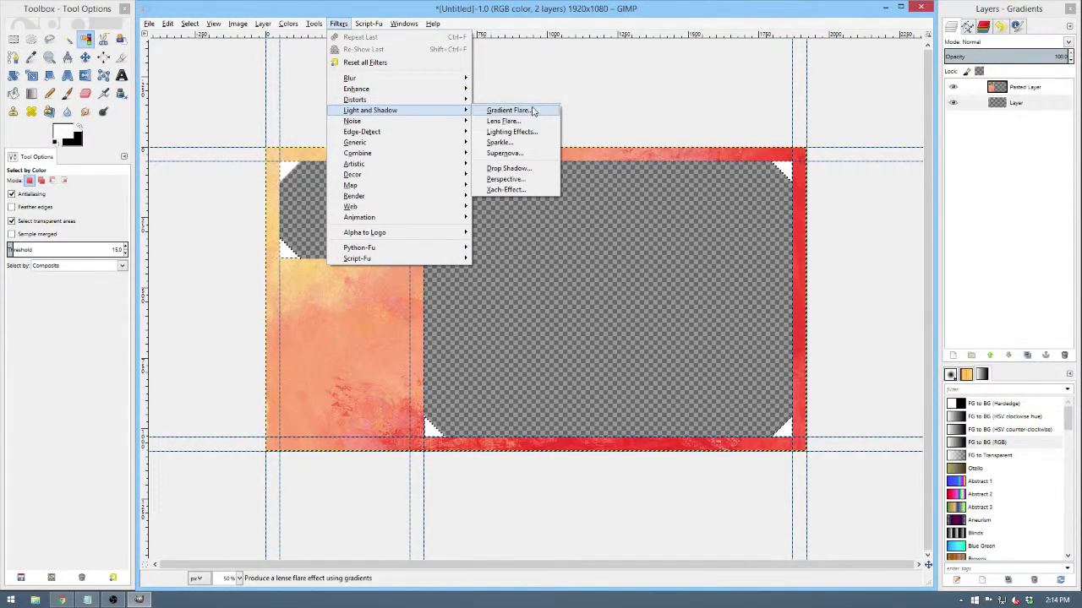
{"action": "left_click", "coordinate": [524, 169]}
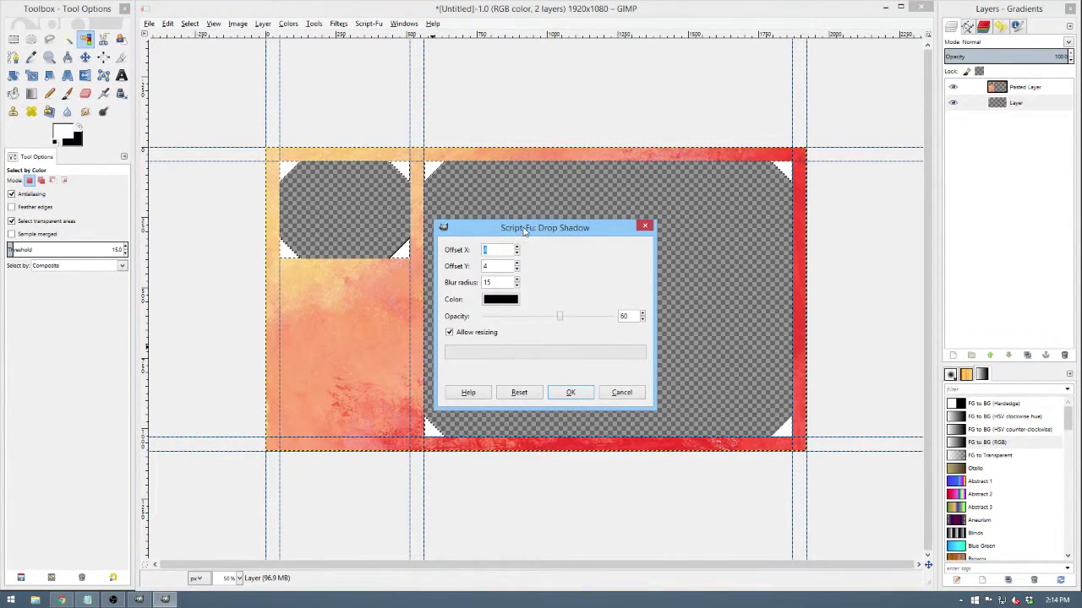
{"action": "left_click_drag", "start_coordinate": [524, 230], "coordinate": [435, 198]}
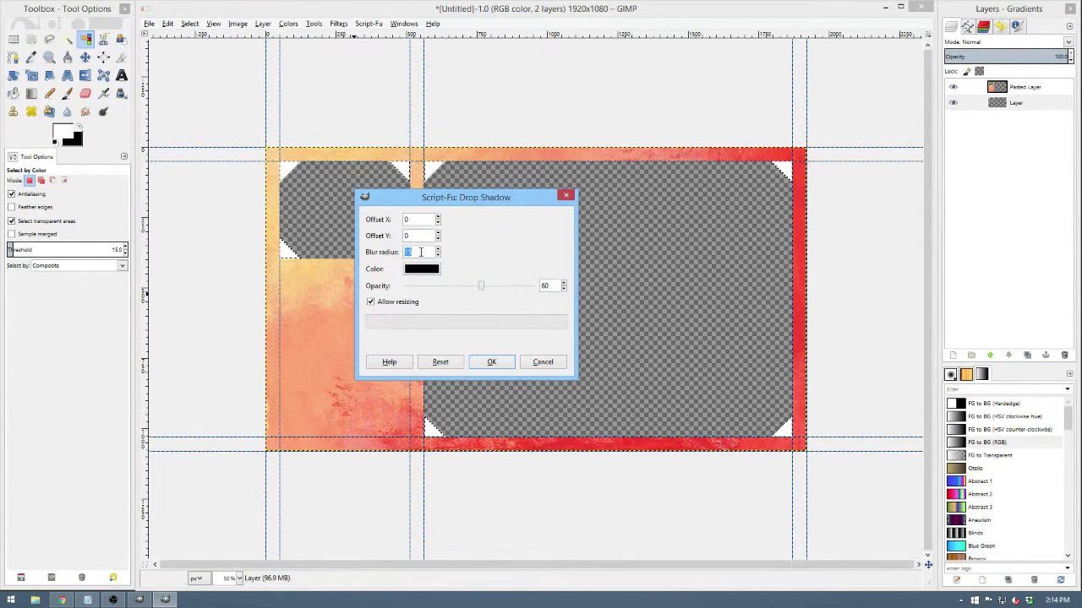
{"action": "left_click", "coordinate": [370, 304]}
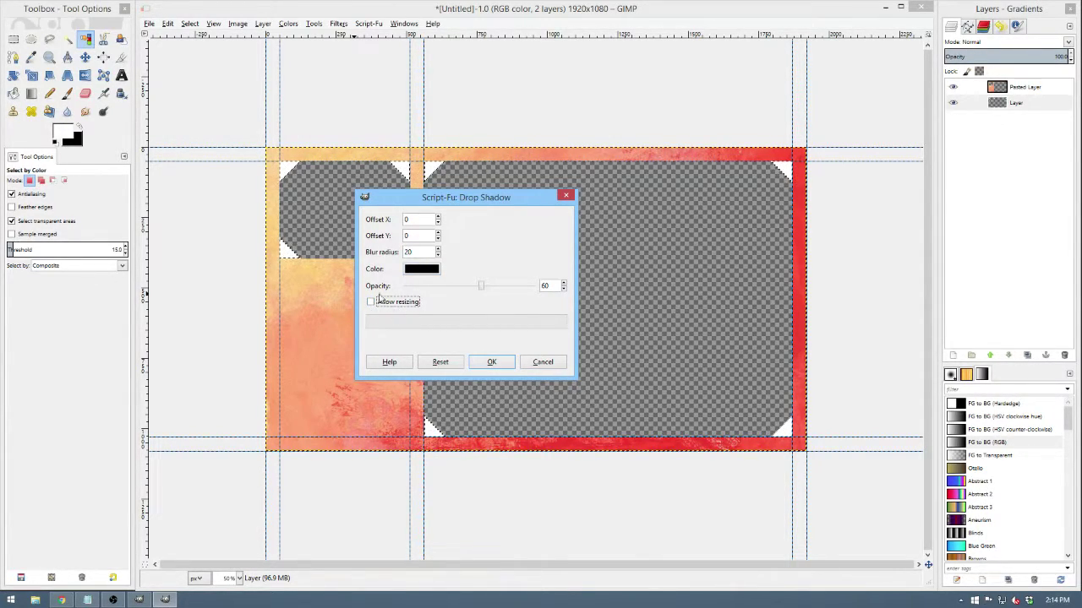
{"action": "left_click", "coordinate": [491, 362]}
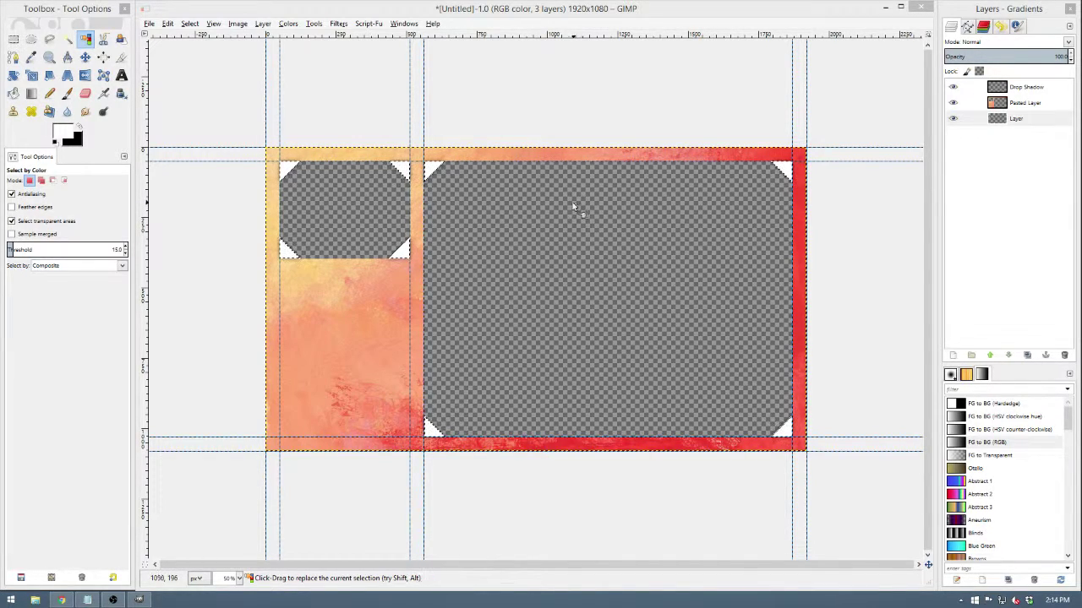
Move the Drop Shadow layer below the triangle layer at the bottom of the layer stack.
{"action": "scroll", "coordinate": [482, 186], "scroll_direction": "up", "scroll_amount": 3}
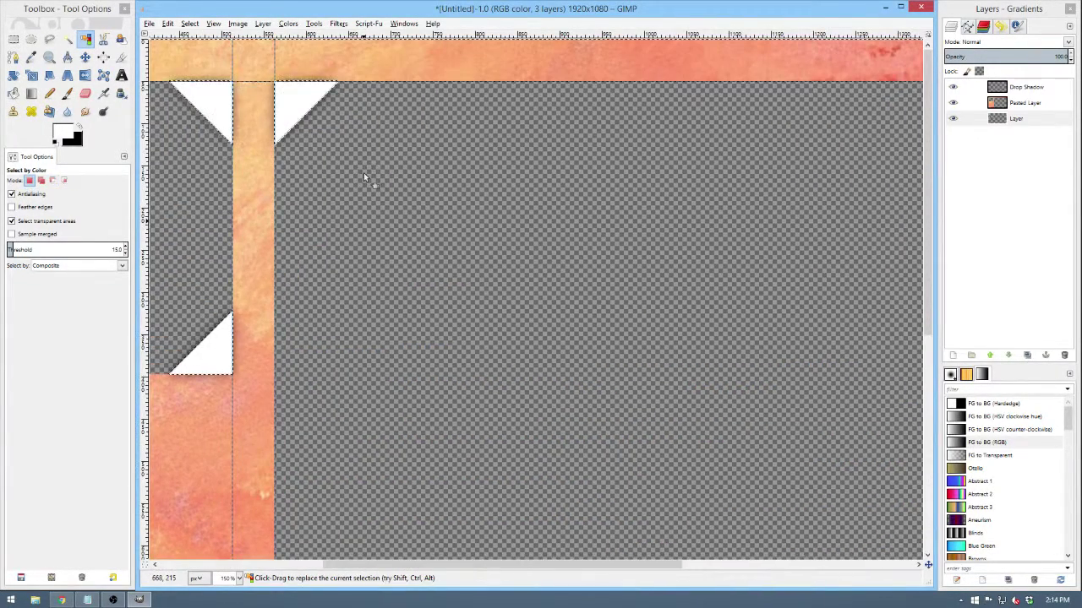
{"action": "left_click", "coordinate": [1015, 88]}
{"action": "left_click_drag", "start_coordinate": [1016, 88], "coordinate": [1018, 129]}
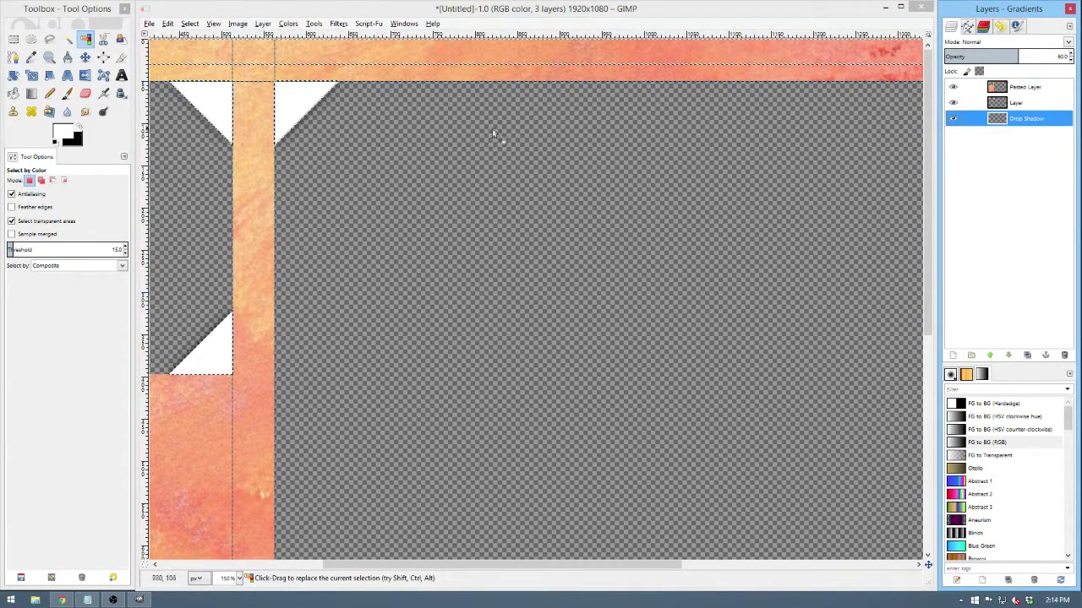
Add a new transparent layer directly above the Drop Shadow layer.
{"action": "scroll", "coordinate": [497, 126], "scroll_direction": "down", "scroll_amount": 2}
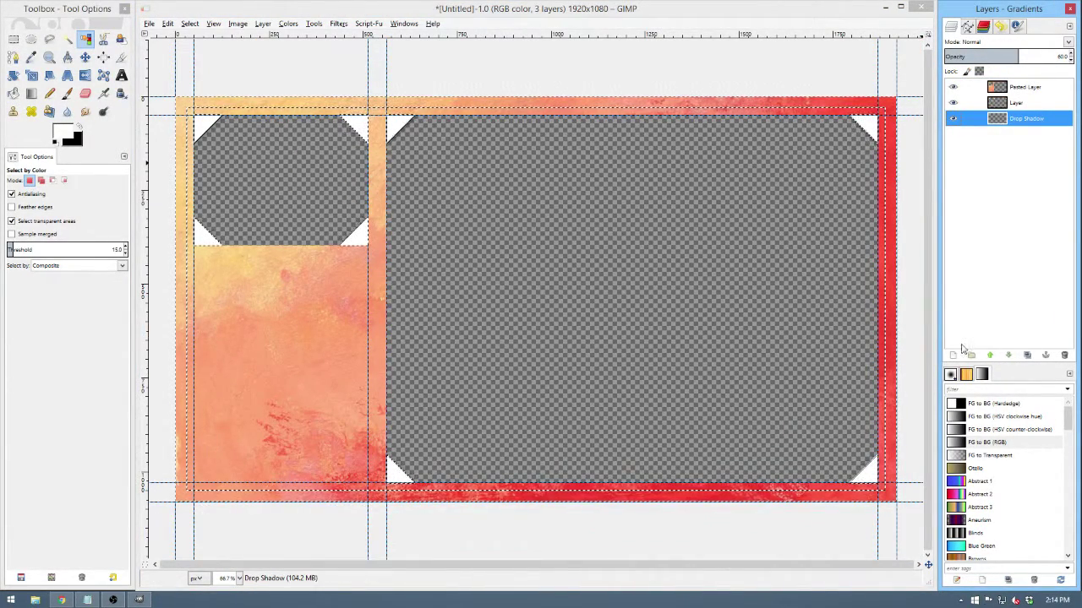
{"action": "left_click", "coordinate": [953, 355]}
{"action": "left_click", "coordinate": [158, 251]}
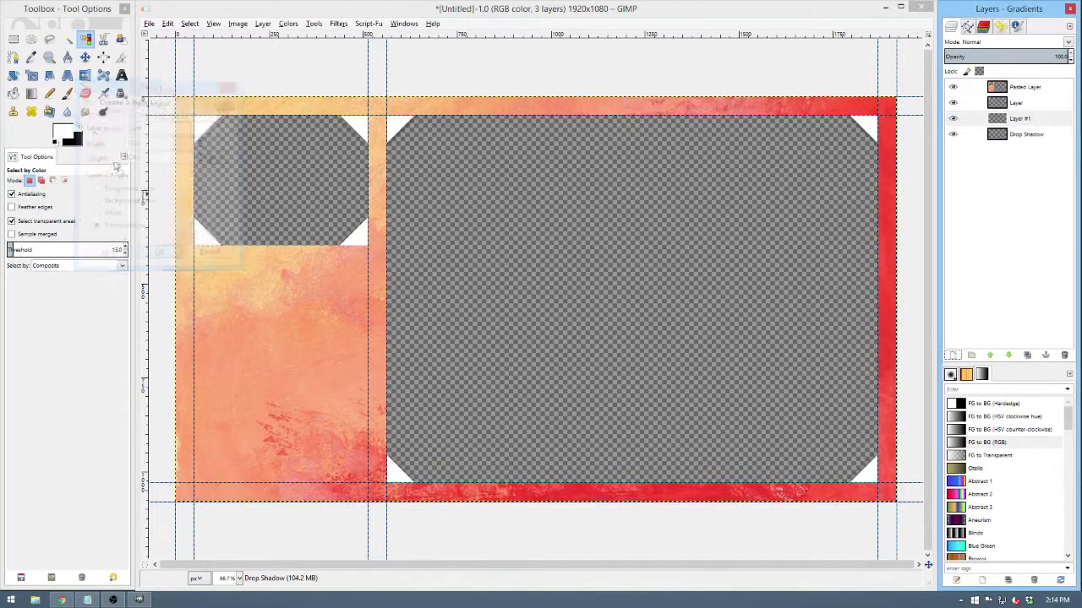
Try to change the foreground color by setting its hue to 120.
{"action": "left_click", "coordinate": [61, 132]}
{"action": "left_click", "coordinate": [596, 113]}
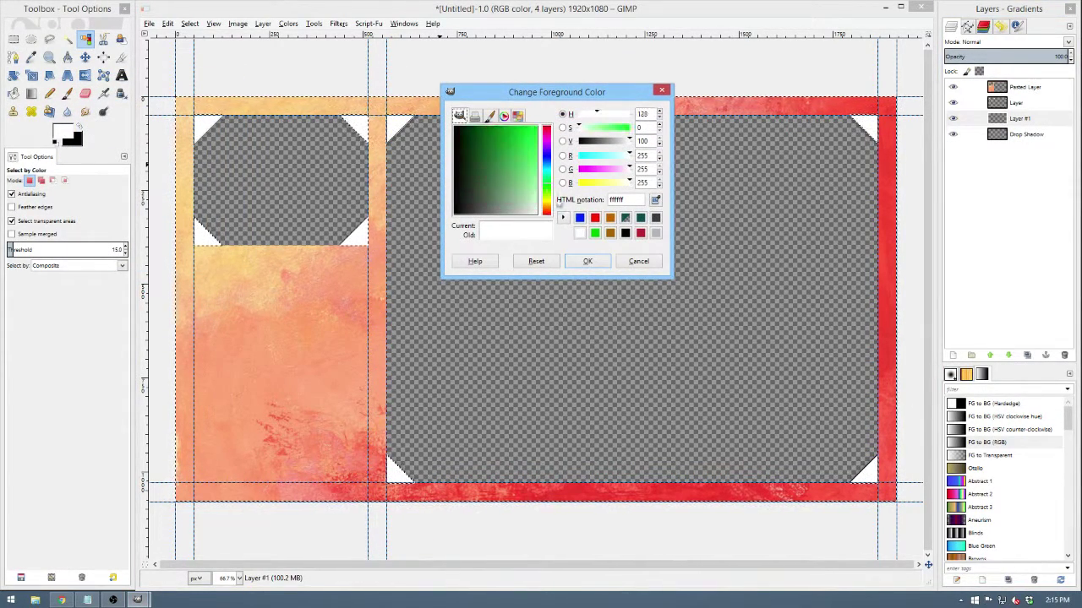
{"action": "left_click", "coordinate": [587, 260]}
Bucket-fill the new layer with a bright green foreground color and move it to the bottom of the layer stack.
{"action": "left_click", "coordinate": [13, 93]}
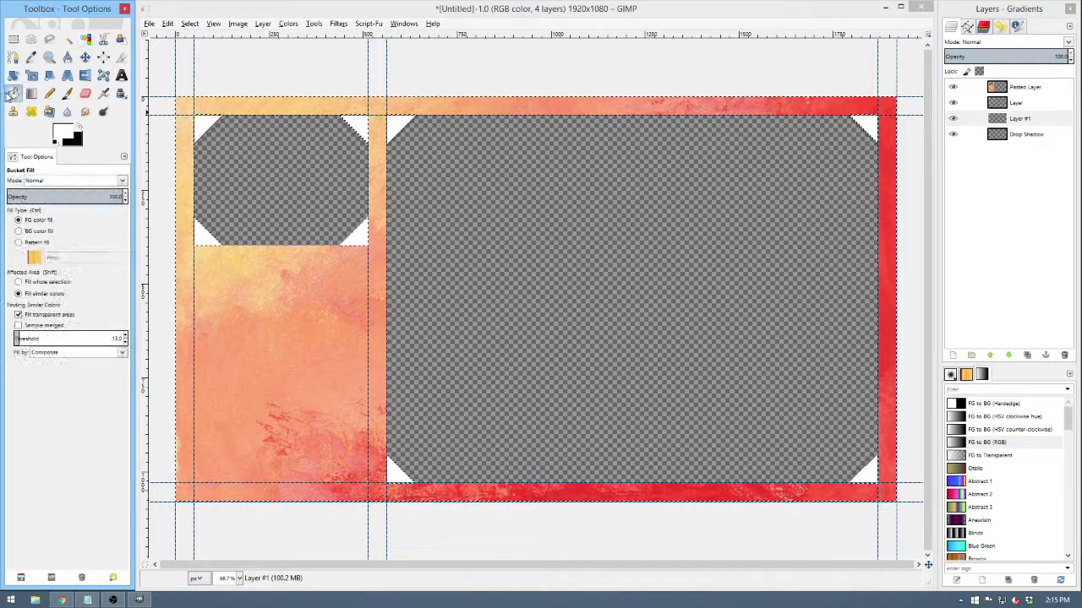
{"action": "left_click", "coordinate": [71, 133]}
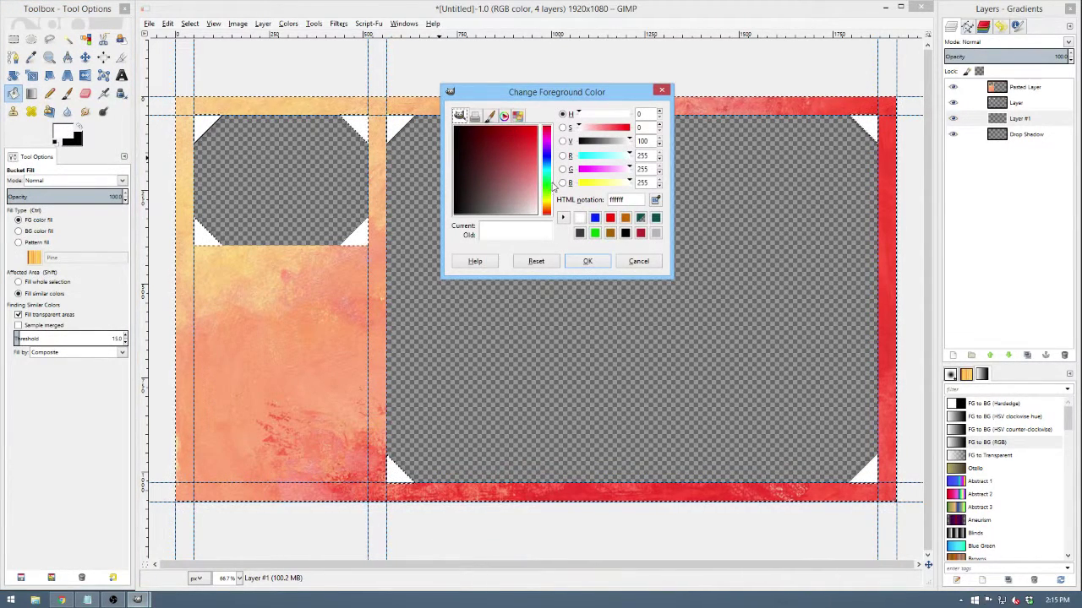
{"action": "left_click", "coordinate": [546, 188]}
{"action": "left_click_drag", "start_coordinate": [524, 136], "coordinate": [534, 126]}
{"action": "left_click", "coordinate": [588, 261]}
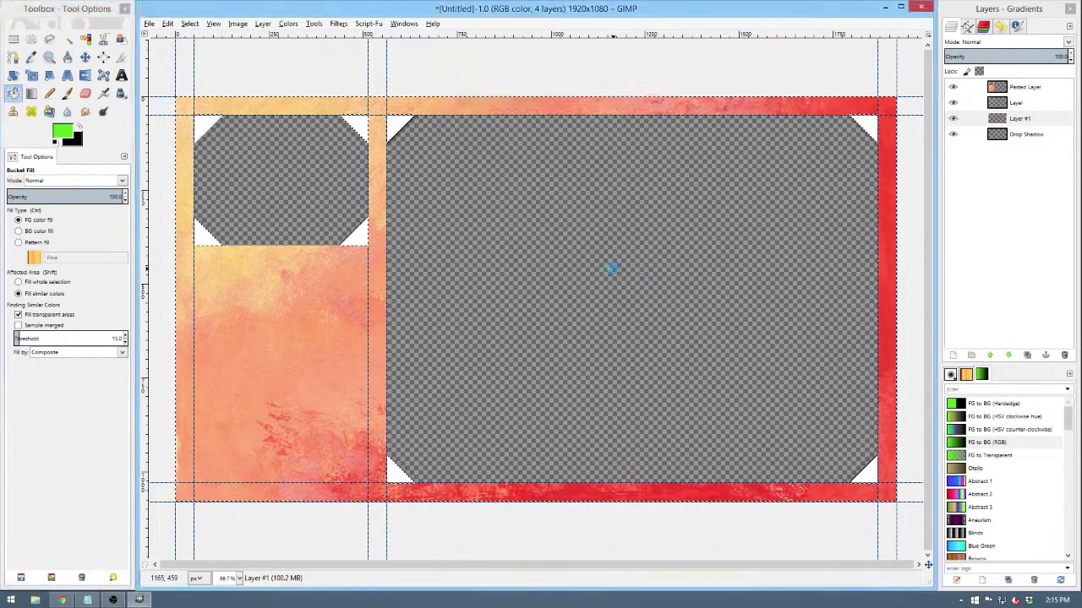
{"action": "left_click", "coordinate": [615, 273]}
{"action": "left_click_drag", "start_coordinate": [1012, 137], "coordinate": [1014, 144]}
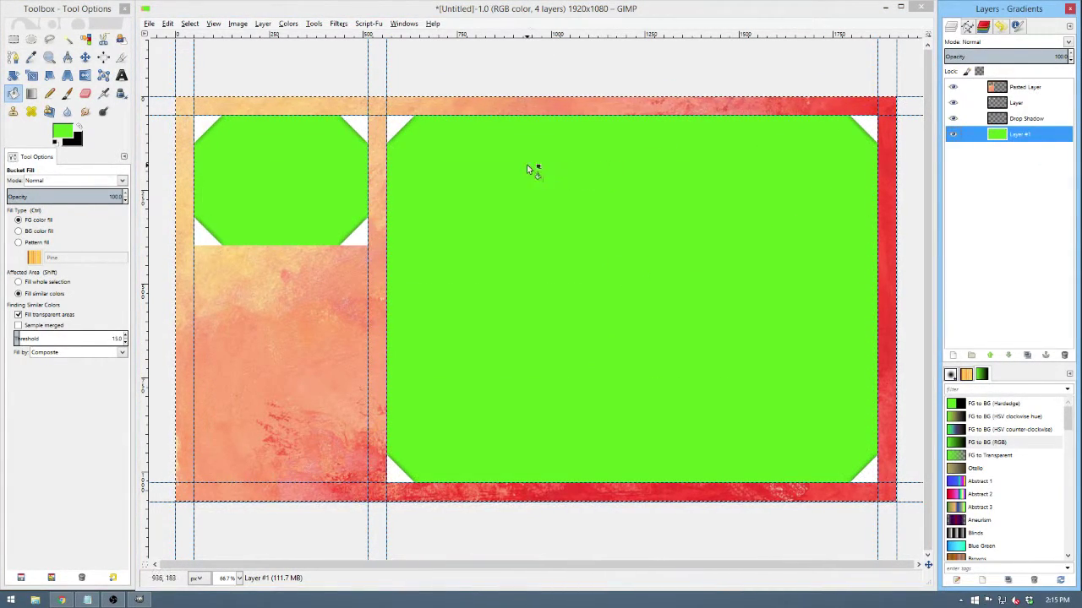
Select the transparent cutouts of the textured Pasted Layer by color and invert the selection to cover the frame.
{"action": "scroll", "coordinate": [464, 146], "scroll_direction": "up", "scroll_amount": 3, "text": "ctrl"}
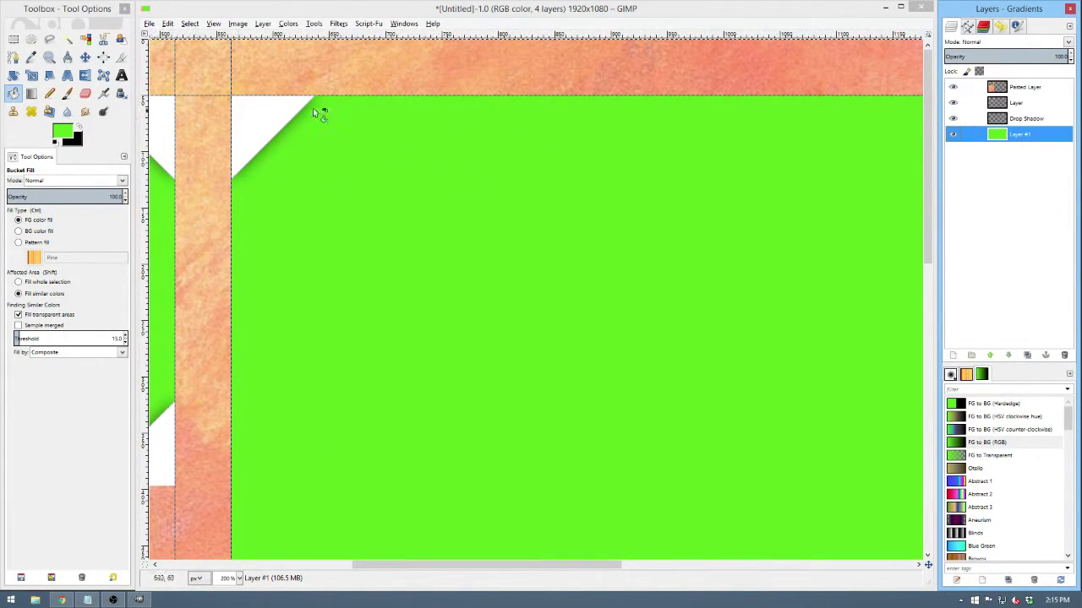
{"action": "scroll", "coordinate": [349, 155], "scroll_direction": "down", "scroll_amount": 2}
{"action": "scroll", "coordinate": [350, 155], "scroll_direction": "down", "scroll_amount": 2}
{"action": "scroll", "coordinate": [478, 188], "scroll_direction": "up", "scroll_amount": 1}
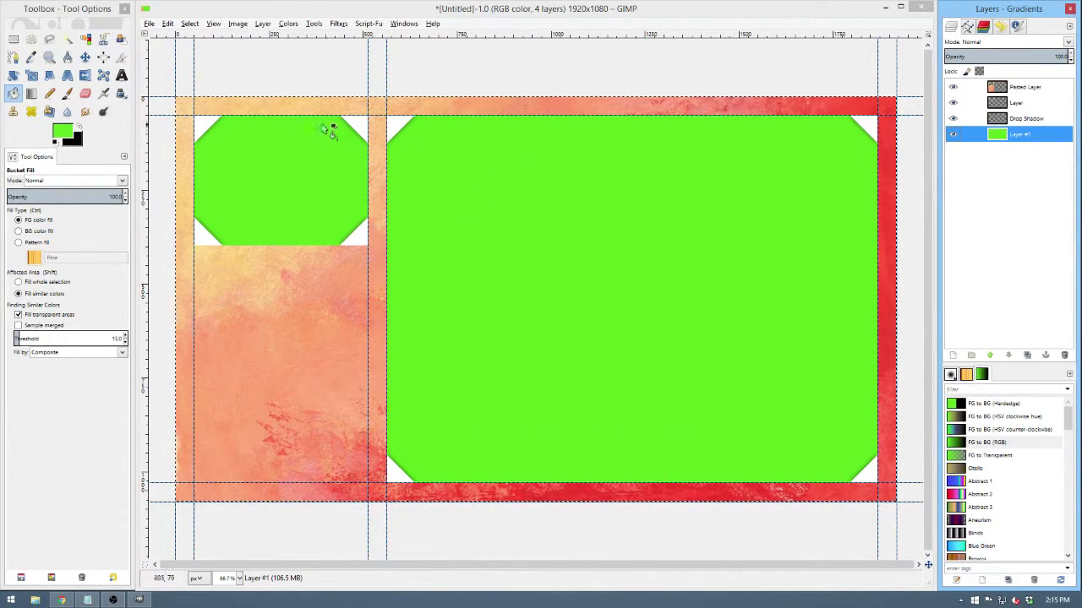
{"action": "left_click", "coordinate": [1023, 88]}
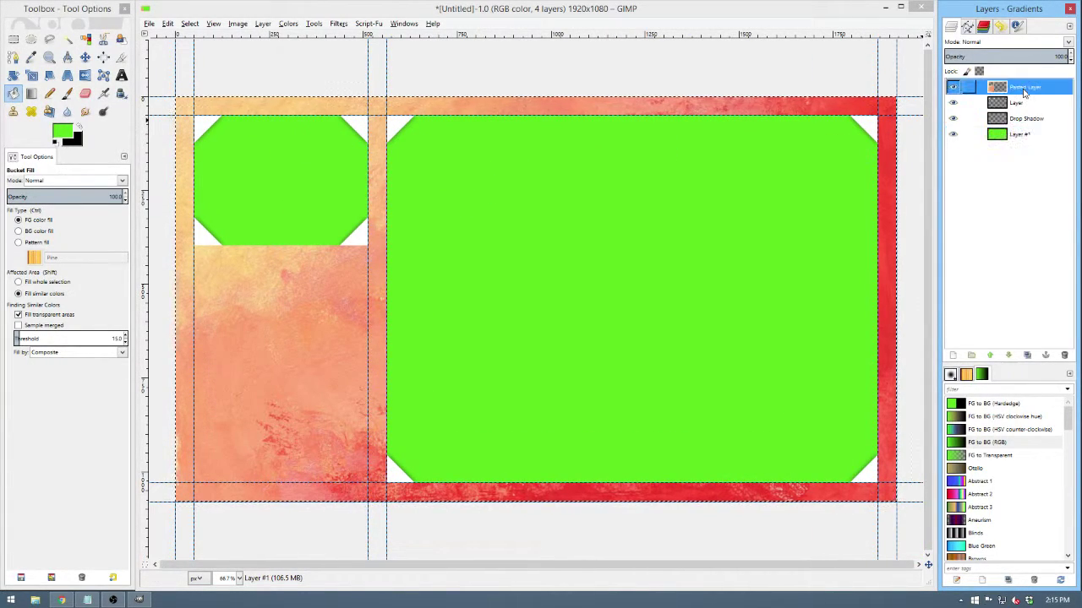
{"action": "left_click", "coordinate": [87, 40]}
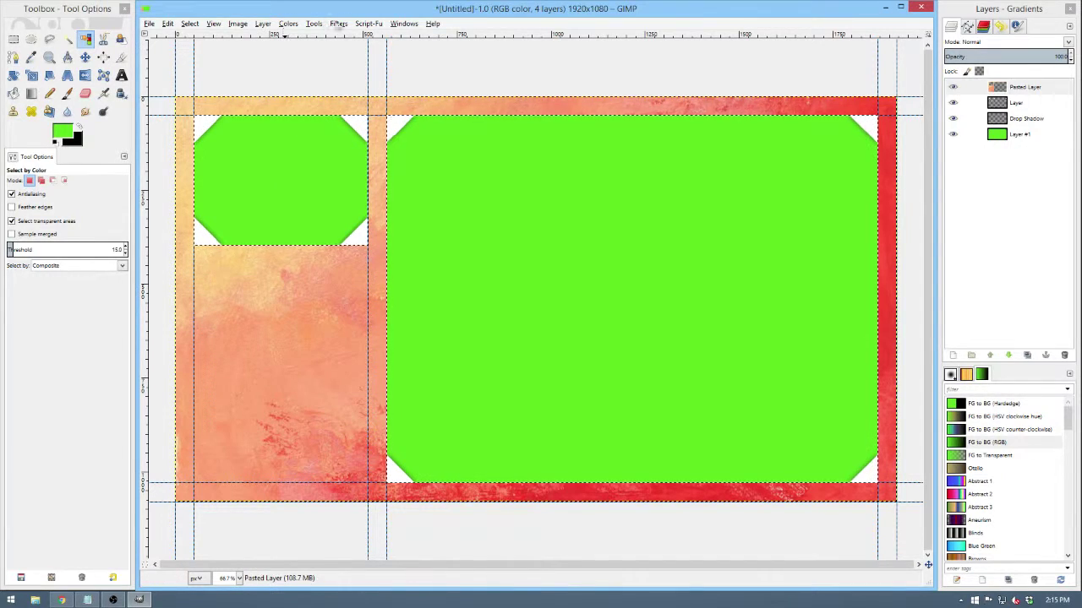
{"action": "left_click", "coordinate": [189, 24]}
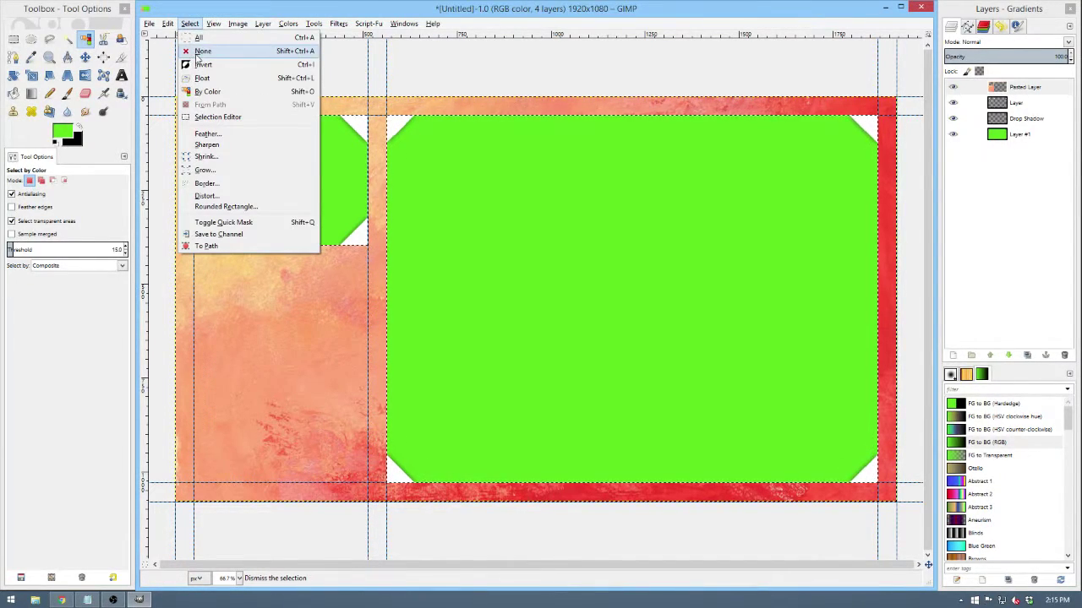
{"action": "left_click", "coordinate": [201, 65]}
Repeat the drop shadow with the same settings on the selected textured frame.
{"action": "left_click", "coordinate": [338, 24]}
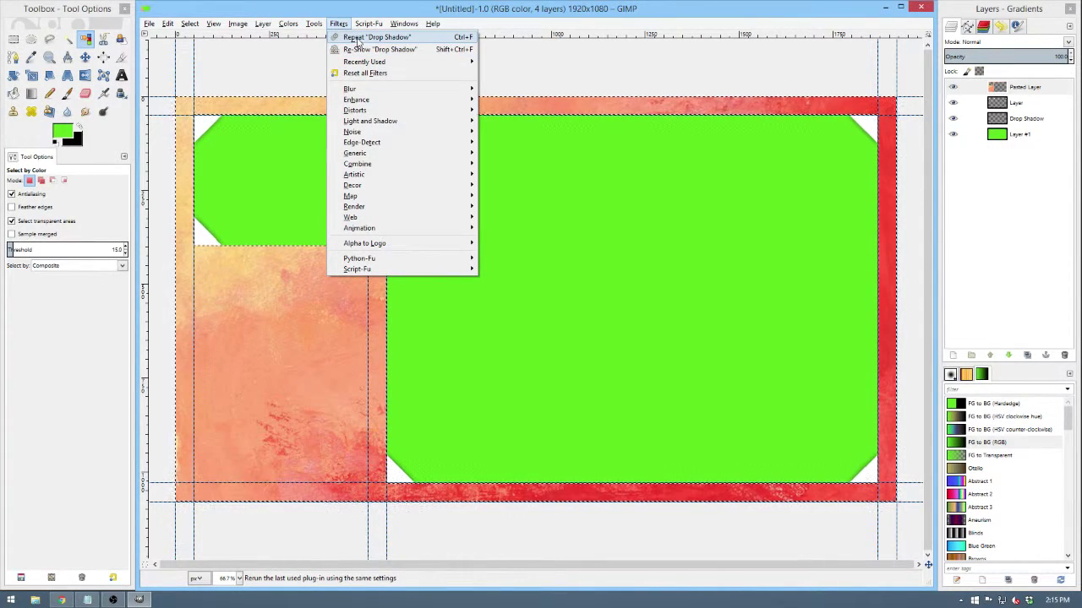
{"action": "left_click", "coordinate": [356, 38]}
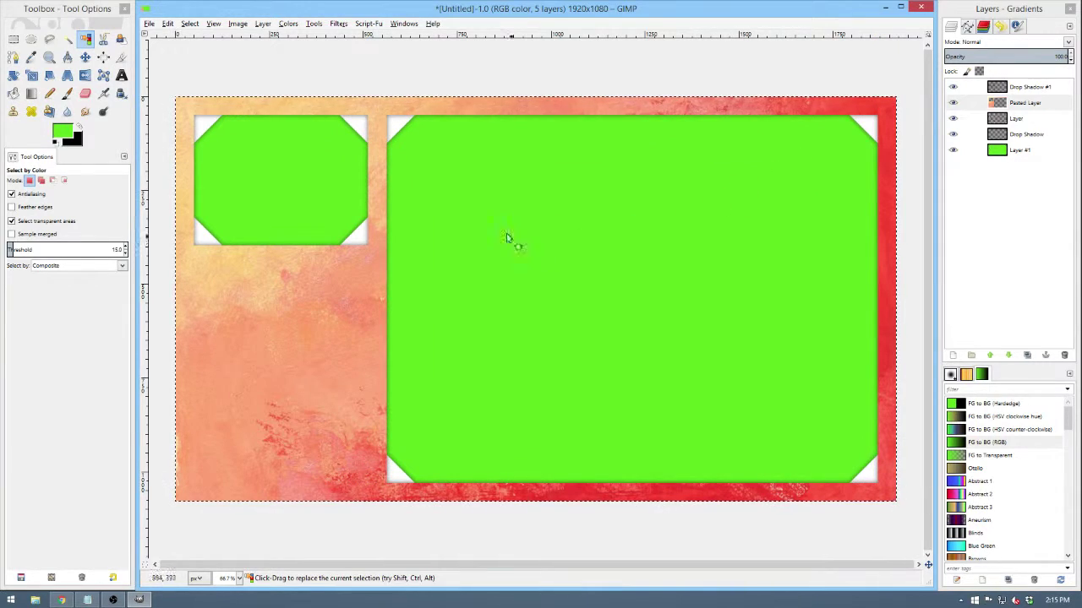
{"action": "key", "text": "1"}
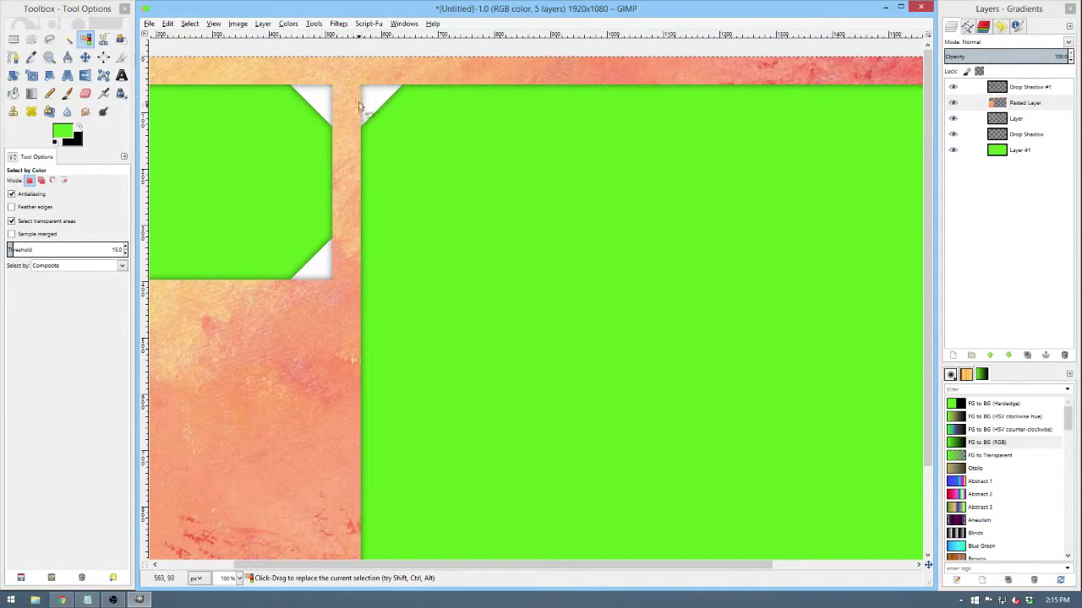
{"action": "scroll", "coordinate": [431, 123], "scroll_direction": "down", "scroll_amount": 2}
{"action": "scroll", "coordinate": [482, 209], "scroll_direction": "up", "scroll_amount": 1}
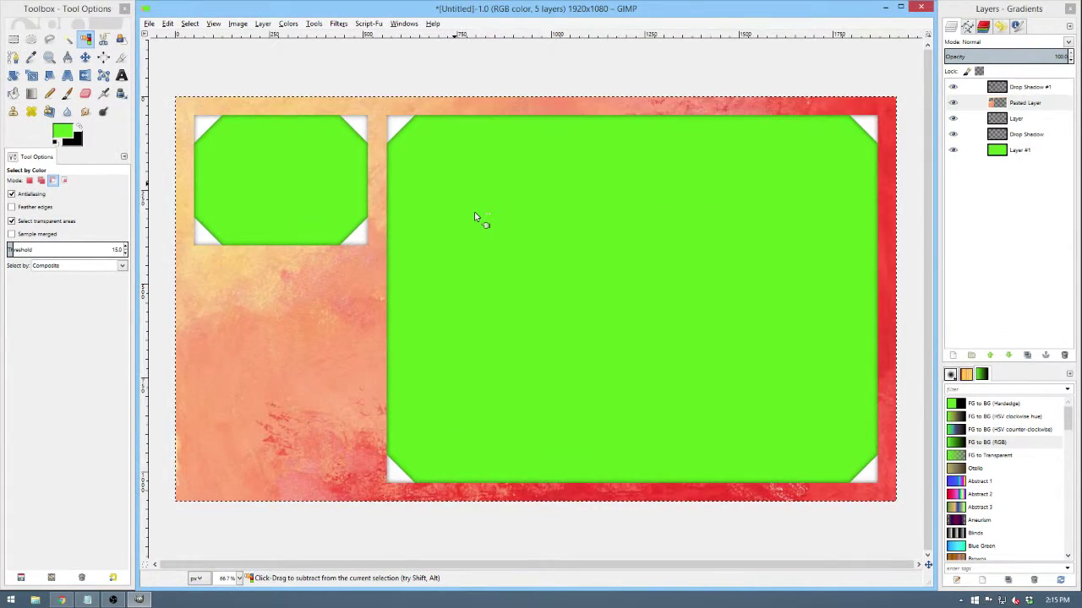
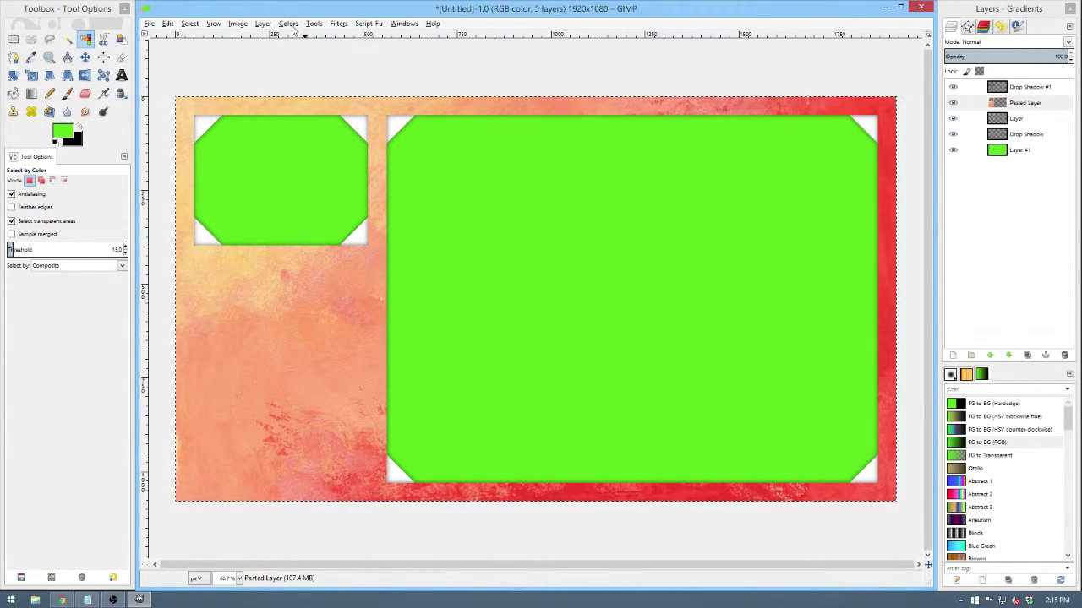
Colorize the selected textured frame light grey with hue 183, saturation 0 and lightness 50.
{"action": "left_click", "coordinate": [289, 24]}
{"action": "mouse_move", "coordinate": [336, 24]}
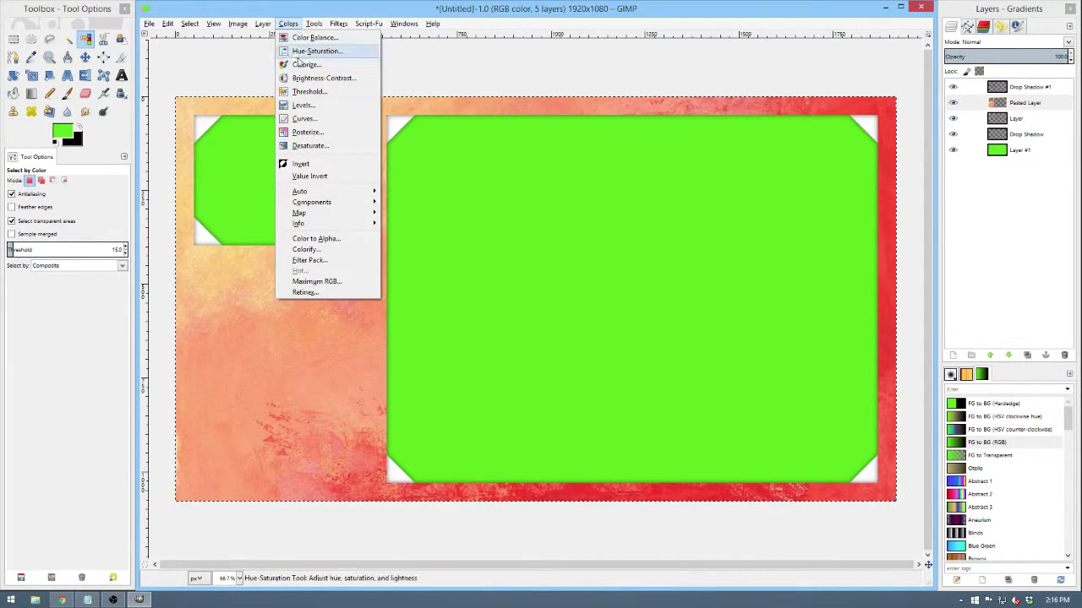
{"action": "left_click", "coordinate": [306, 65]}
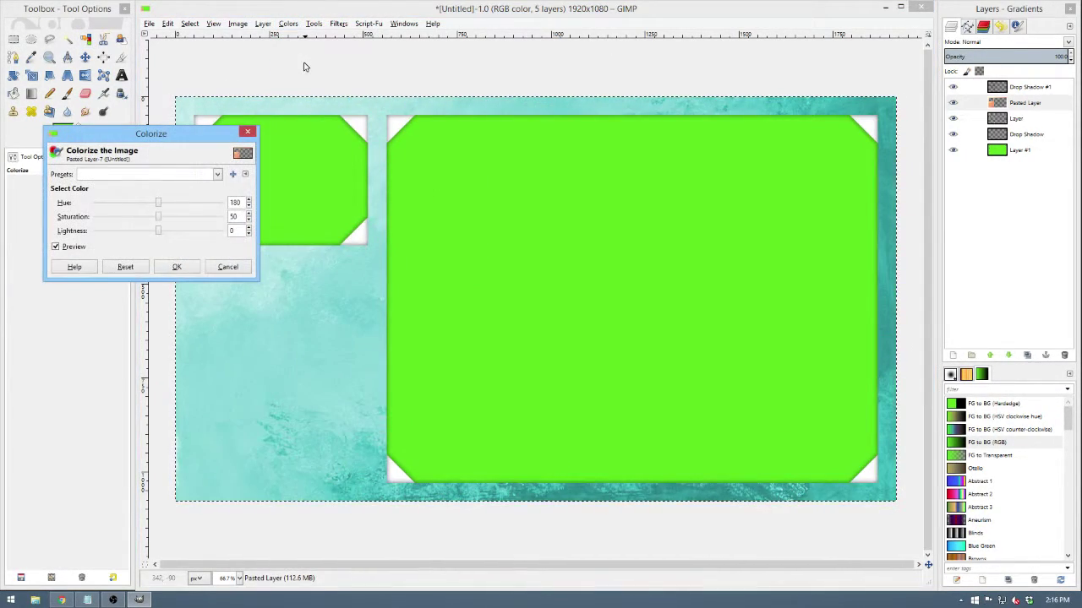
{"action": "left_click_drag", "start_coordinate": [191, 135], "coordinate": [642, 189]}
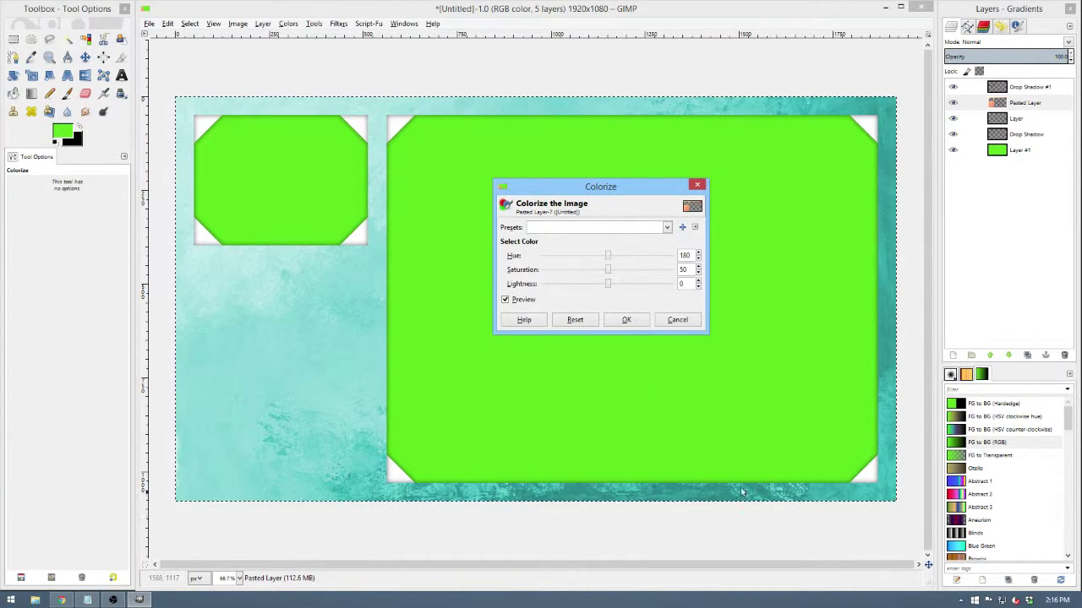
{"action": "left_click_drag", "start_coordinate": [609, 273], "coordinate": [535, 261]}
{"action": "left_click_drag", "start_coordinate": [608, 276], "coordinate": [719, 284]}
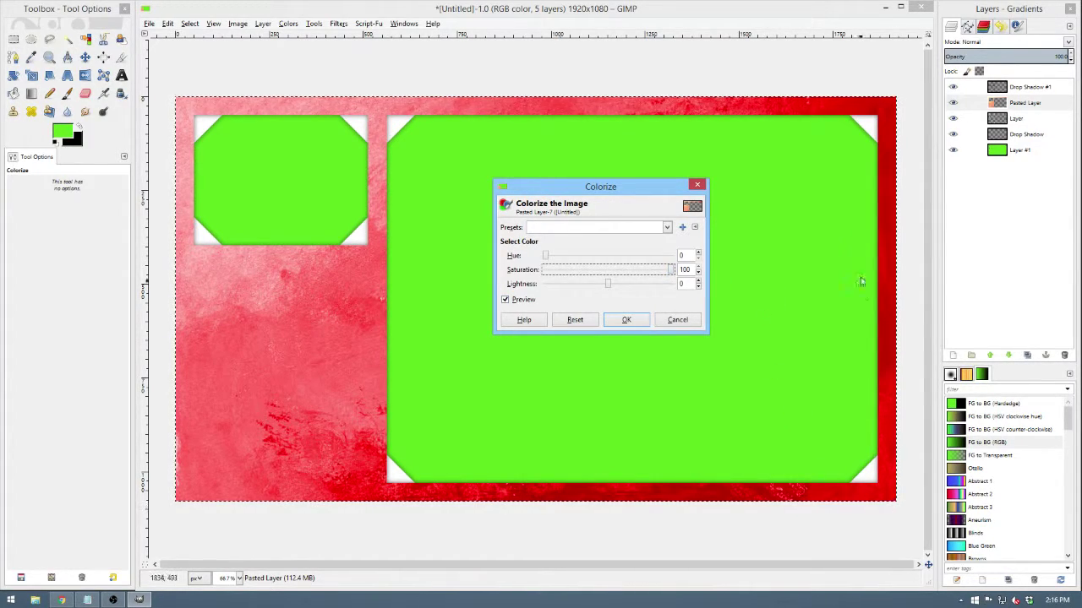
{"action": "left_click_drag", "start_coordinate": [611, 289], "coordinate": [573, 291]}
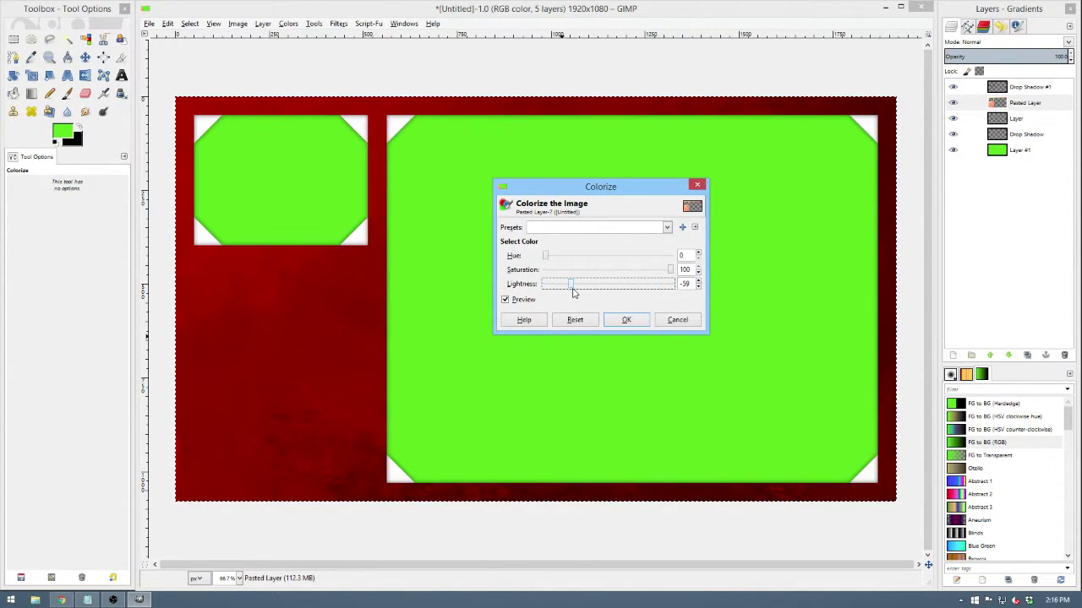
{"action": "left_click_drag", "start_coordinate": [544, 255], "coordinate": [599, 260]}
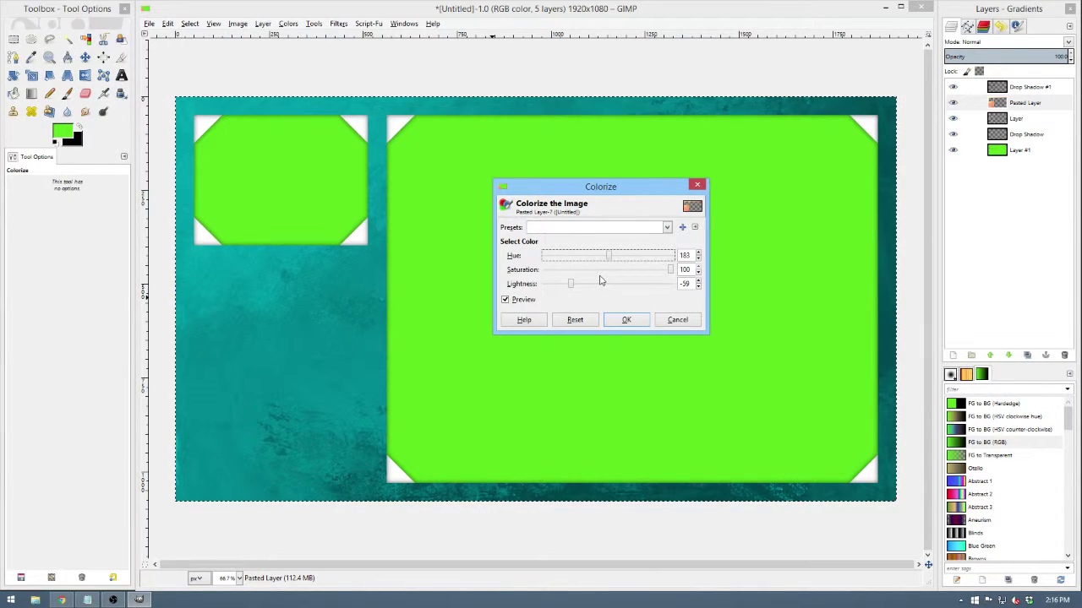
{"action": "left_click_drag", "start_coordinate": [668, 270], "coordinate": [657, 271]}
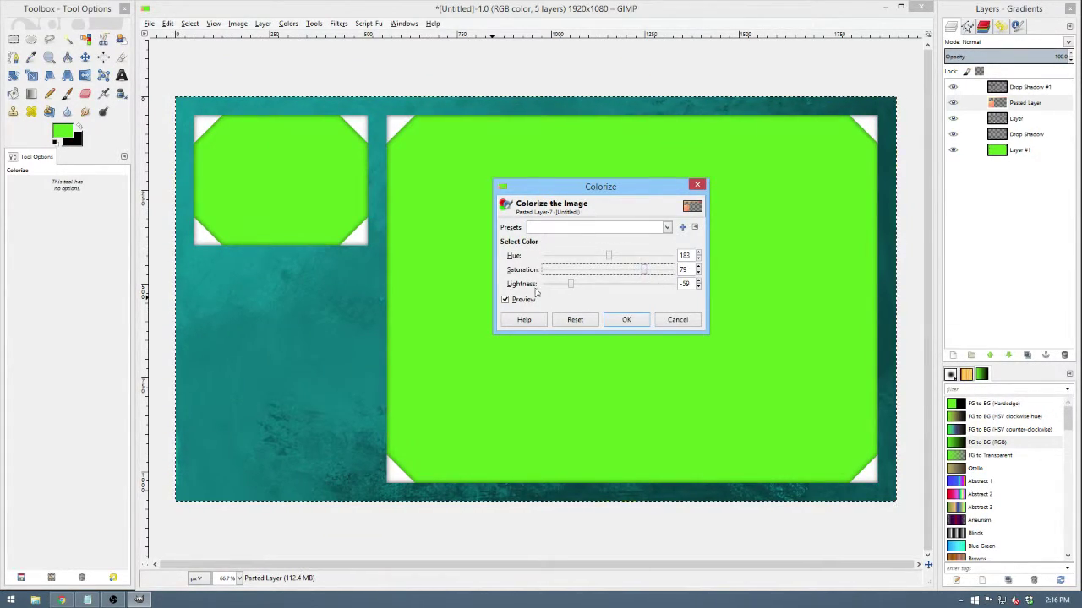
{"action": "mouse_move", "coordinate": [571, 287]}
{"action": "left_mouse_down"}
{"action": "mouse_move", "coordinate": [615, 285]}
{"action": "mouse_move", "coordinate": [581, 289]}
{"action": "left_mouse_up"}
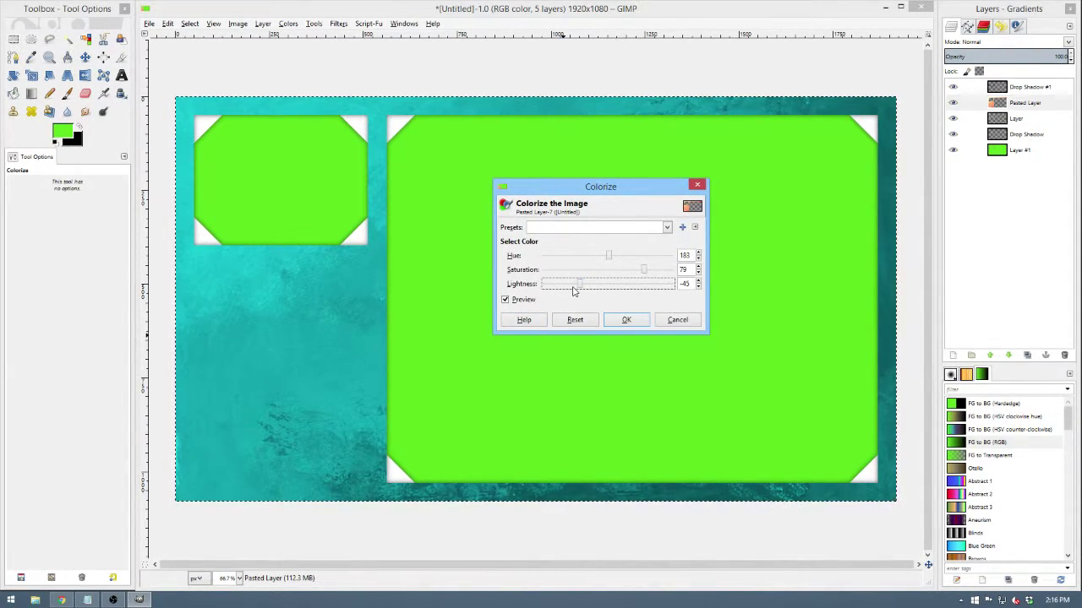
{"action": "mouse_move", "coordinate": [642, 270]}
{"action": "left_mouse_down"}
{"action": "mouse_move", "coordinate": [541, 281]}
{"action": "mouse_move", "coordinate": [641, 286]}
{"action": "left_mouse_up"}
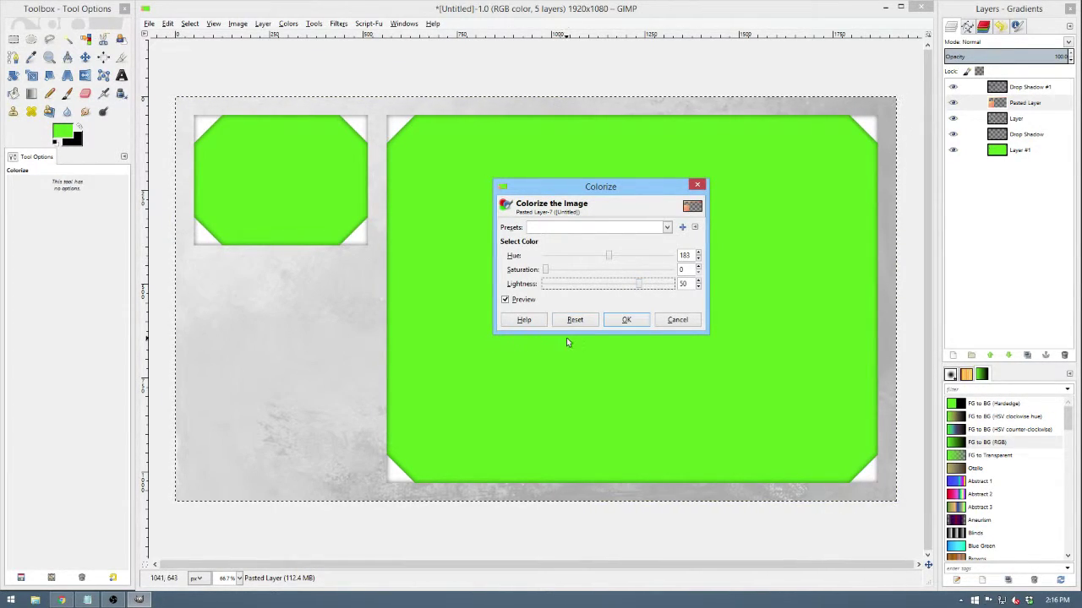
{"action": "left_click", "coordinate": [635, 321]}
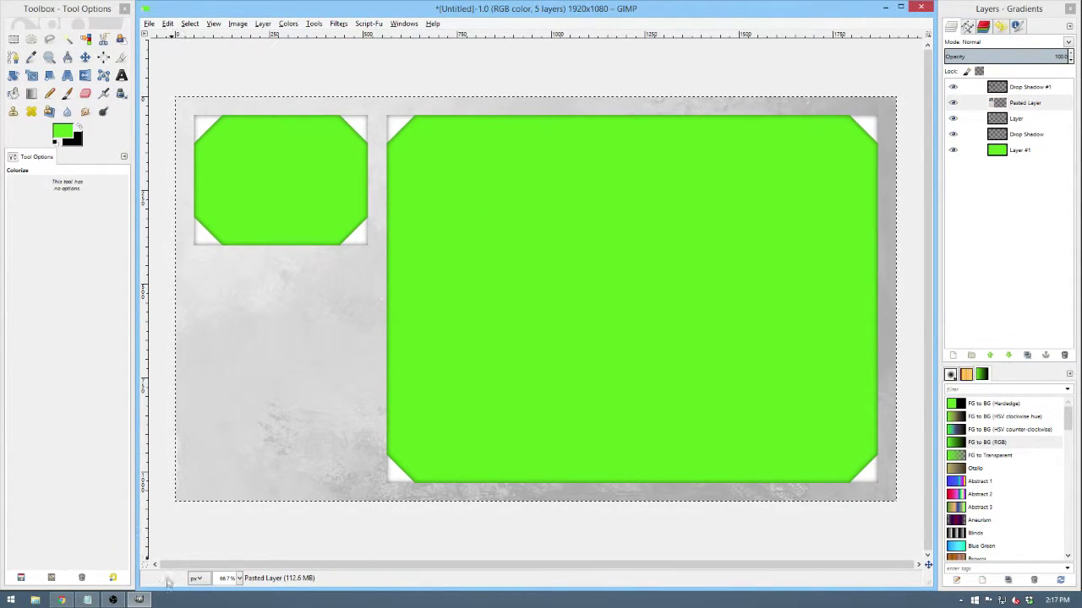
Go to the desktop and open Contest_Winner_Announcement (1).pdf in Adobe Reader.
{"action": "left_click", "coordinate": [885, 8]}
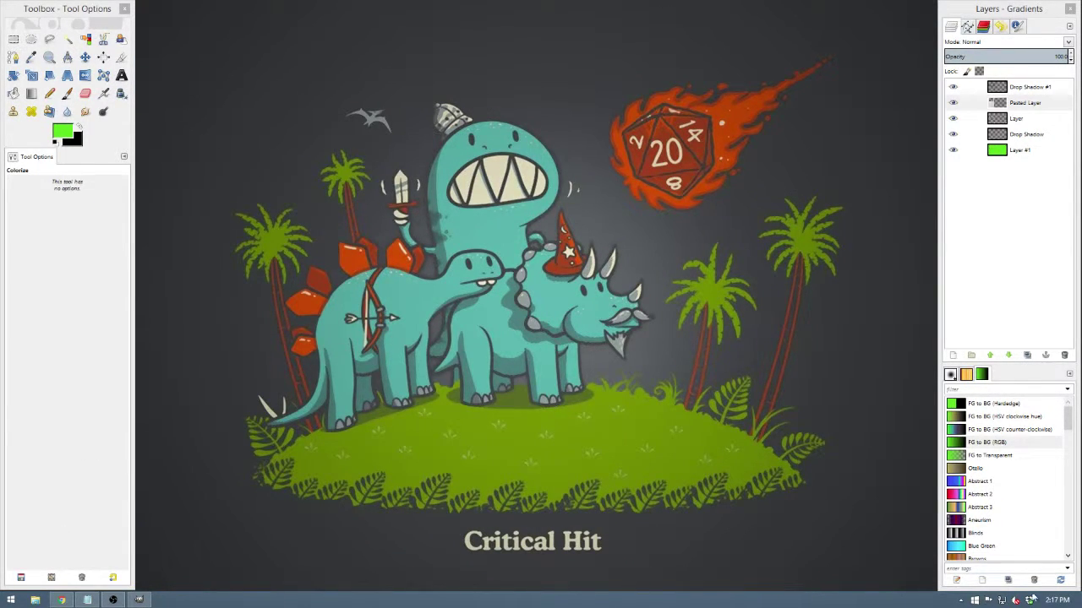
{"action": "left_click", "coordinate": [1078, 599]}
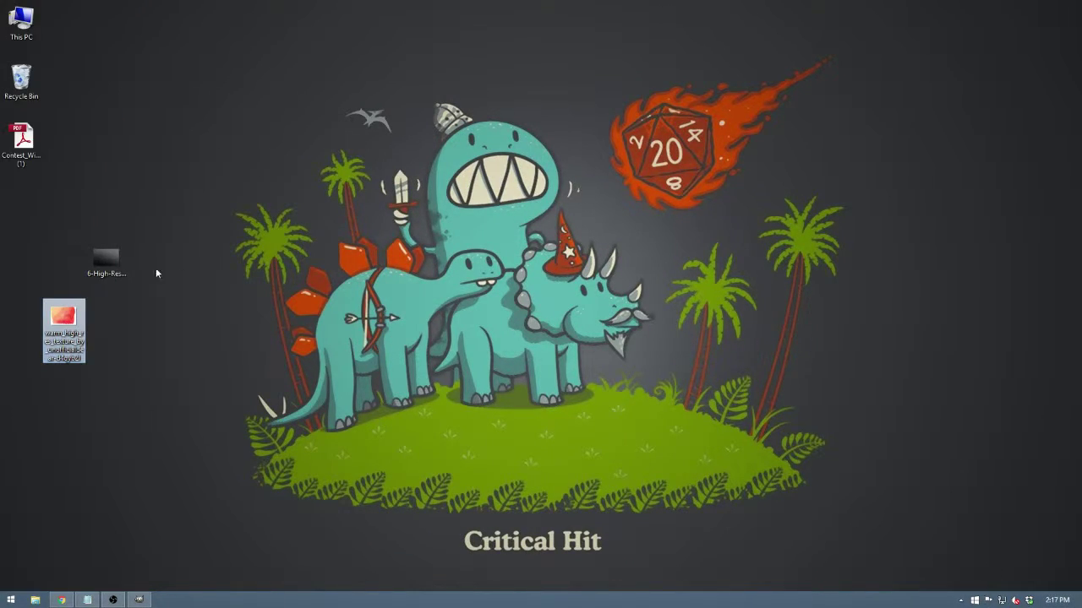
{"action": "left_click", "coordinate": [19, 150]}
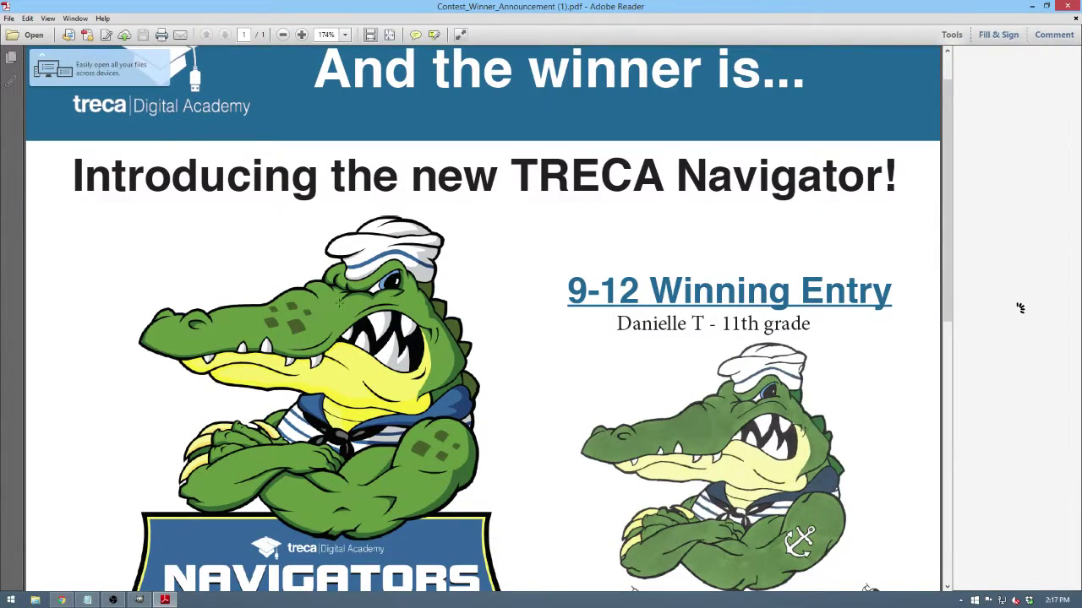
Copy the large Navigators alligator logo image from the PDF and minimize Adobe Reader.
{"action": "right_click", "coordinate": [339, 302]}
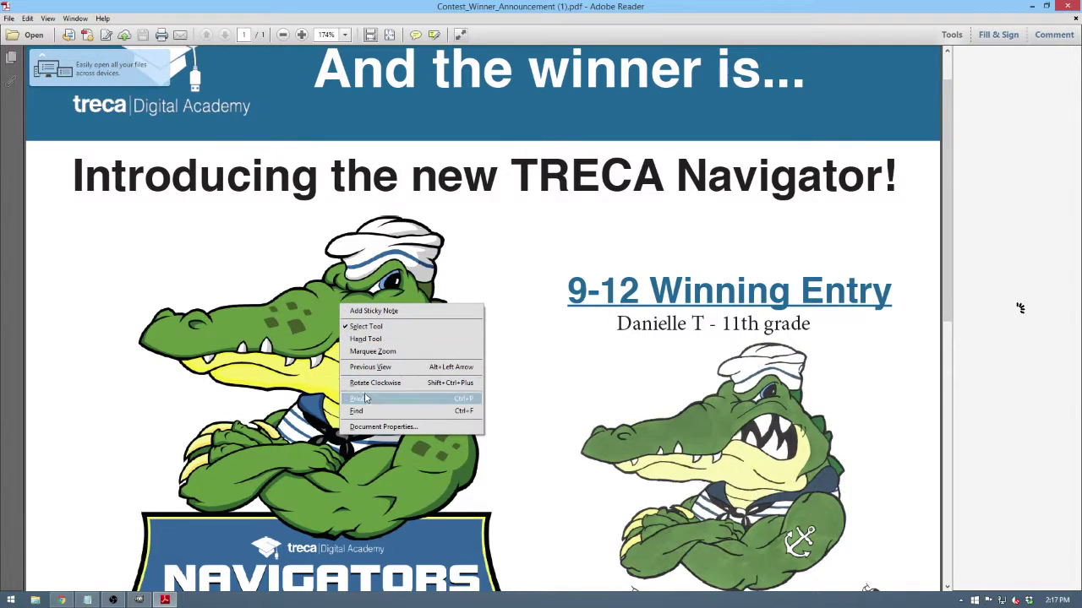
{"action": "left_click", "coordinate": [318, 324]}
{"action": "left_click", "coordinate": [317, 324]}
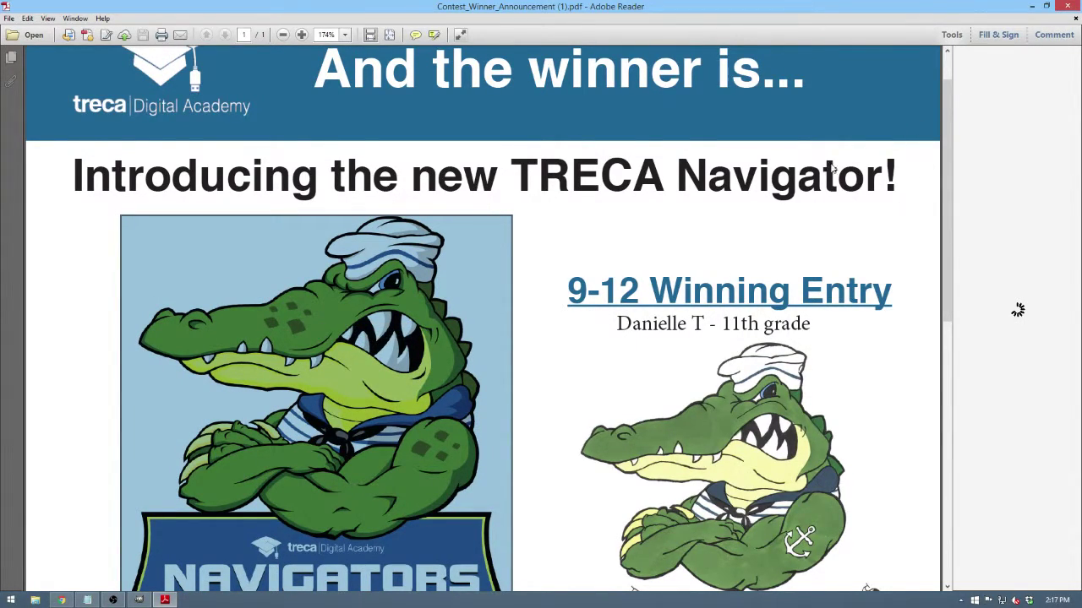
{"action": "scroll", "coordinate": [839, 166], "scroll_direction": "down", "scroll_amount": 4}
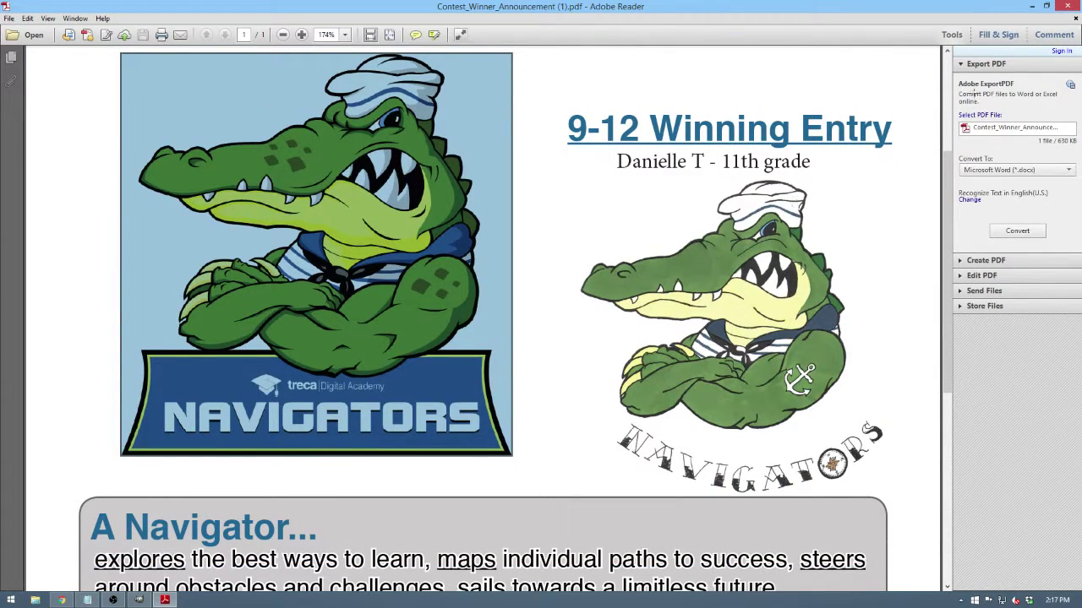
{"action": "left_click", "coordinate": [1031, 7]}
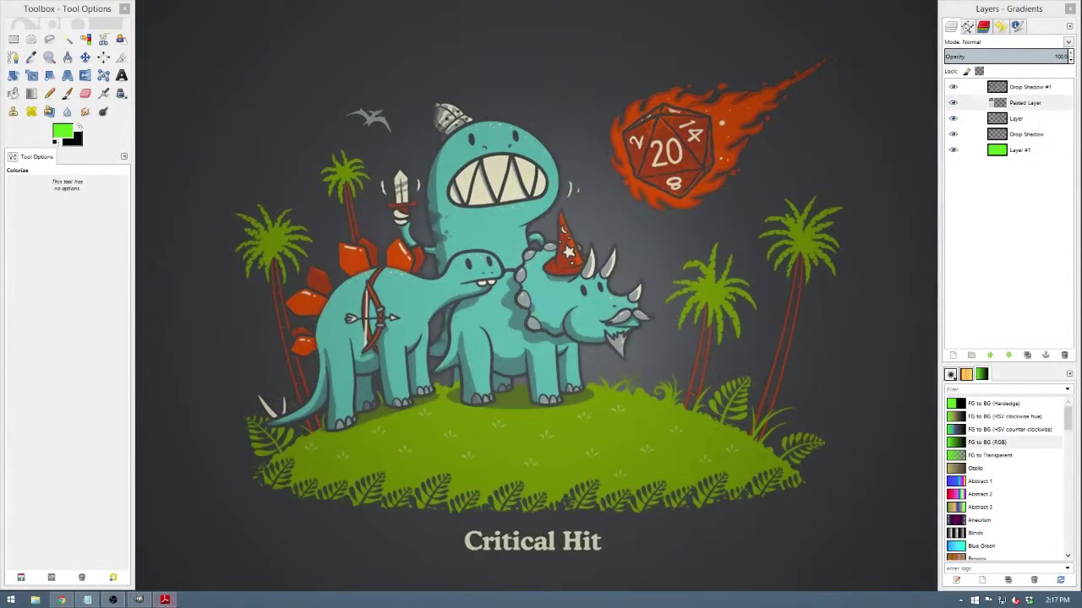
Paste the alligator logo into the GIMP overlay as a new layer and move it to the canvas's lower-left area.
{"action": "left_click", "coordinate": [253, 499]}
{"action": "key", "text": "ctrl+v"}
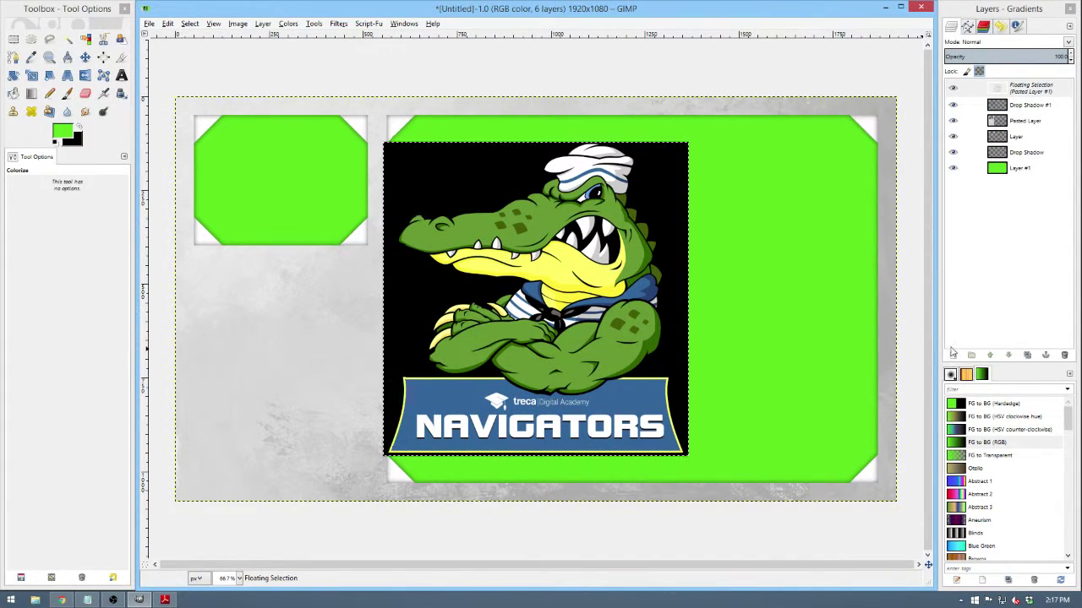
{"action": "key", "text": "shift+ctrl+n"}
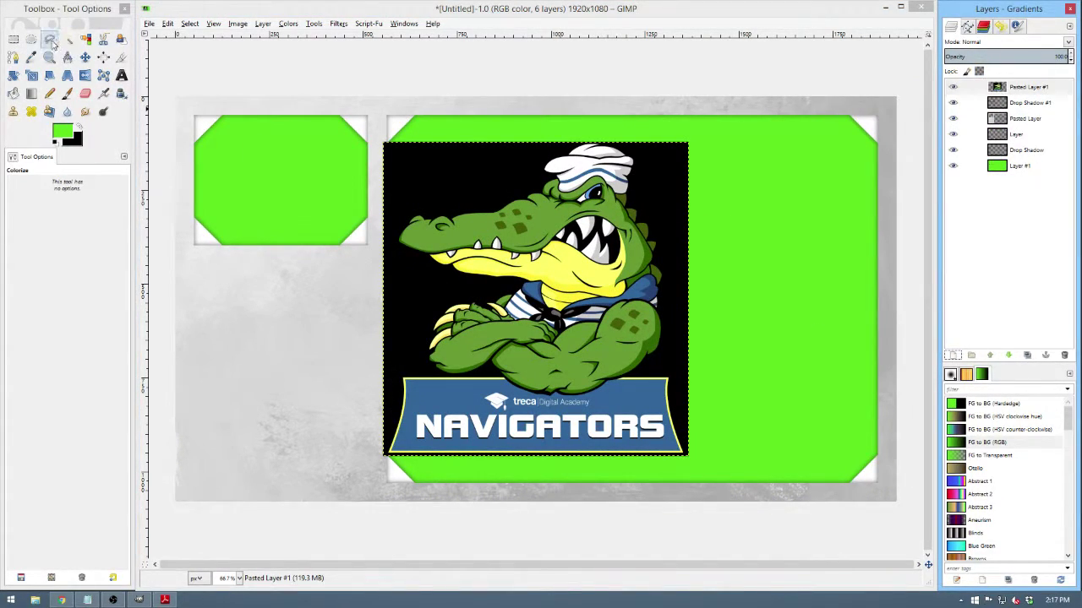
{"action": "left_click", "coordinate": [86, 57]}
{"action": "left_click_drag", "start_coordinate": [560, 244], "coordinate": [305, 294]}
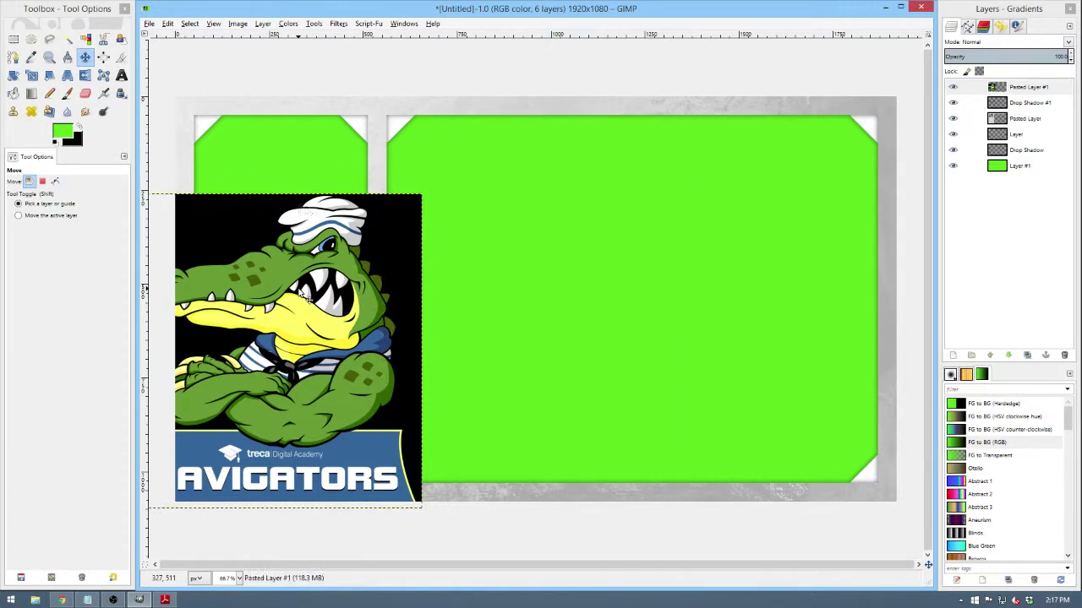
Try to shrink a fuzzy selection of the logo's black background by 20 px.
{"action": "left_click", "coordinate": [67, 39]}
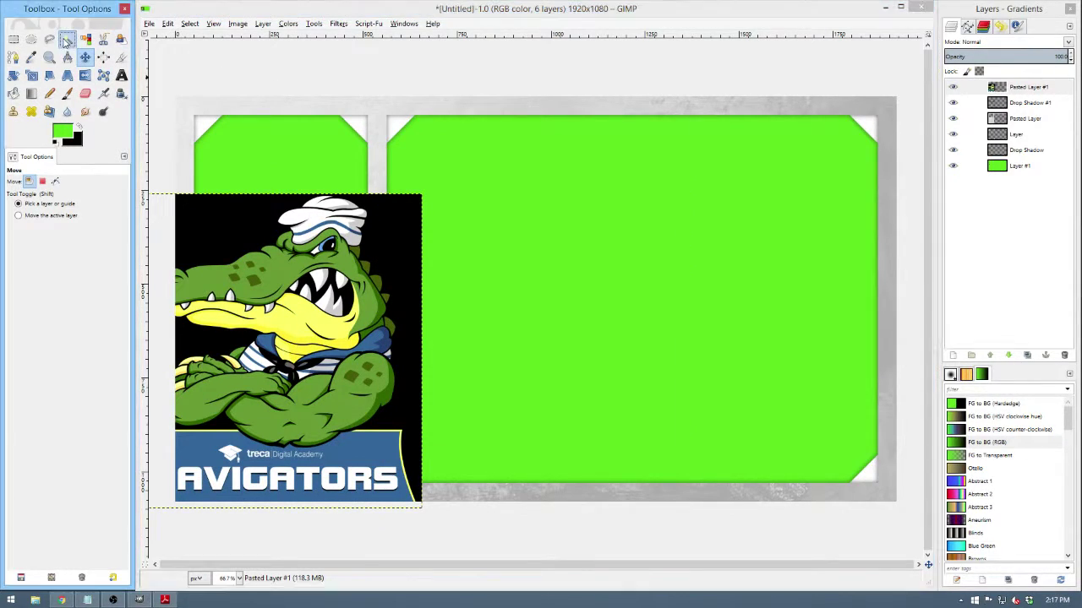
{"action": "left_click", "coordinate": [224, 206]}
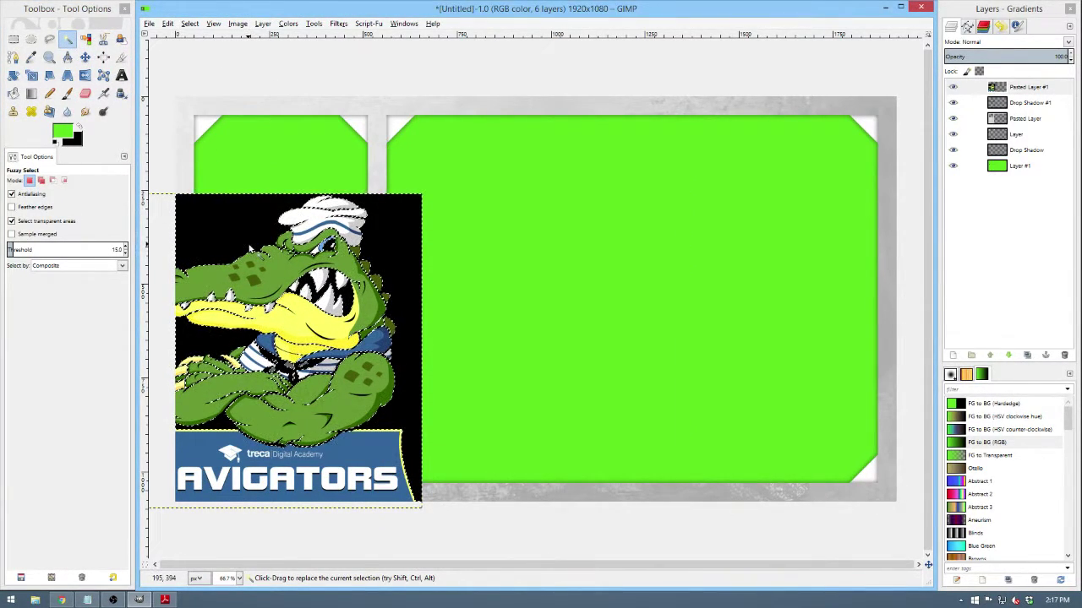
{"action": "left_click", "coordinate": [185, 26]}
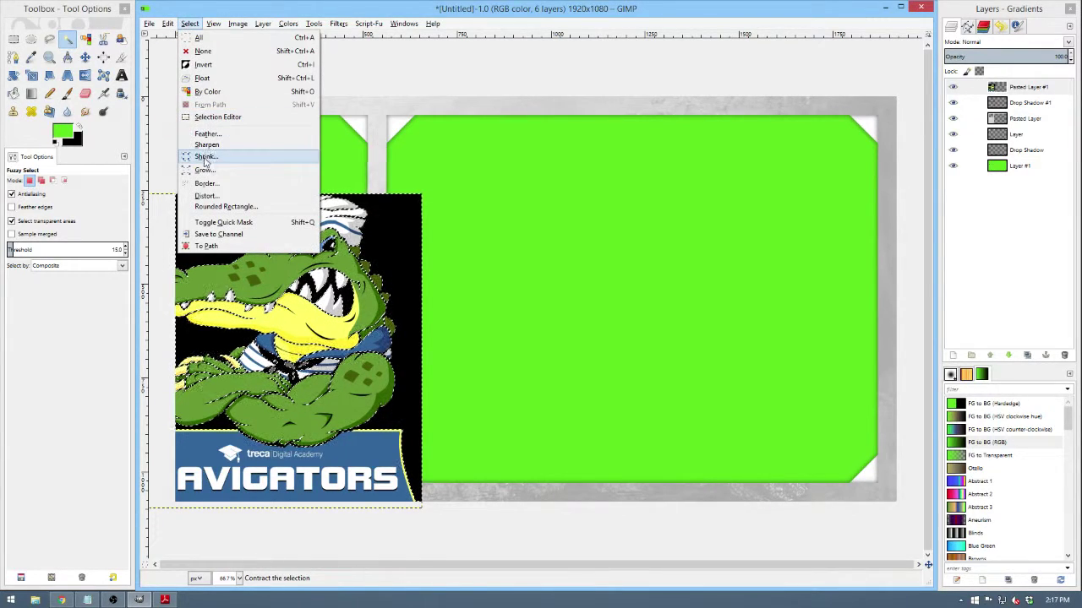
{"action": "left_click", "coordinate": [210, 153]}
{"action": "type", "text": "20"}
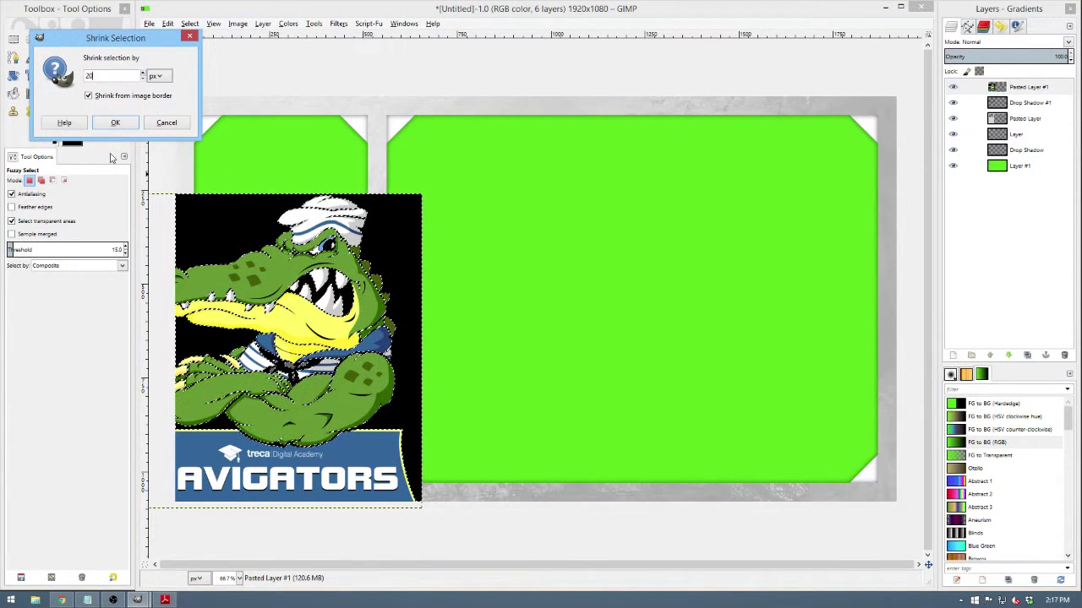
{"action": "key", "text": "Return"}
{"action": "scroll", "coordinate": [266, 249], "scroll_direction": "up", "scroll_amount": 2}
{"action": "scroll", "coordinate": [267, 249], "scroll_direction": "down", "scroll_amount": 2}
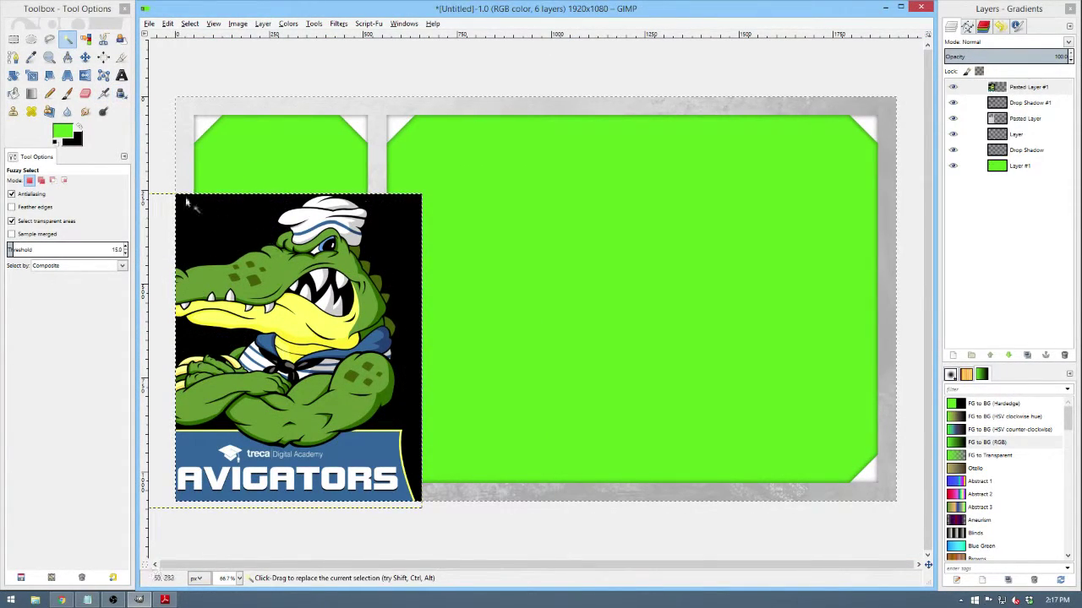
Select the whole canvas and move the logo layer back toward the canvas centre so all of it lies inside.
{"action": "left_click", "coordinate": [13, 39]}
{"action": "key", "text": "ctrl+a"}
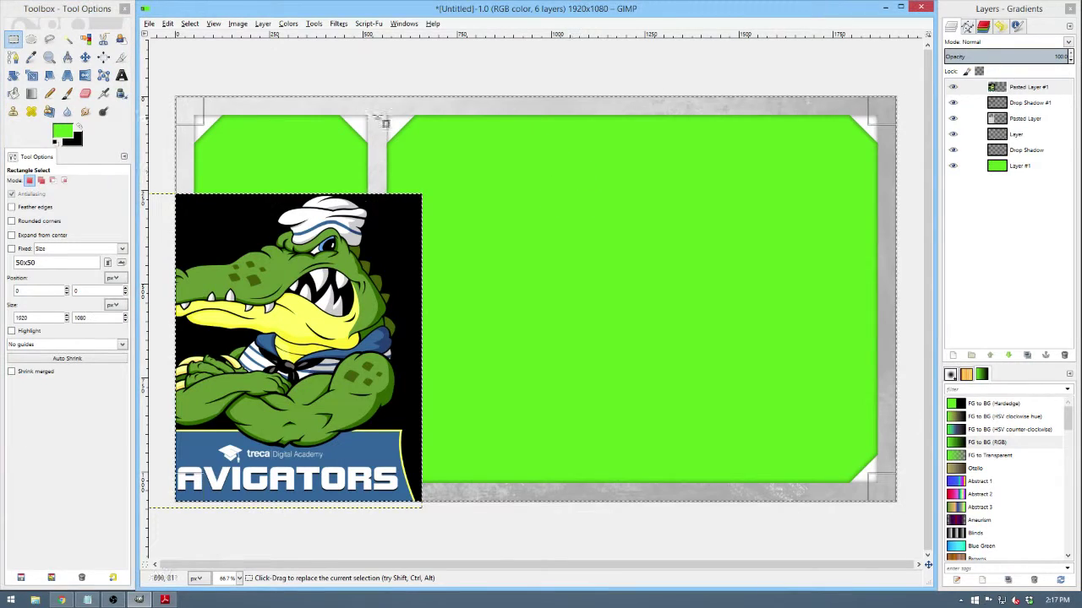
{"action": "left_click", "coordinate": [86, 57]}
{"action": "left_click_drag", "start_coordinate": [271, 303], "coordinate": [469, 256]}
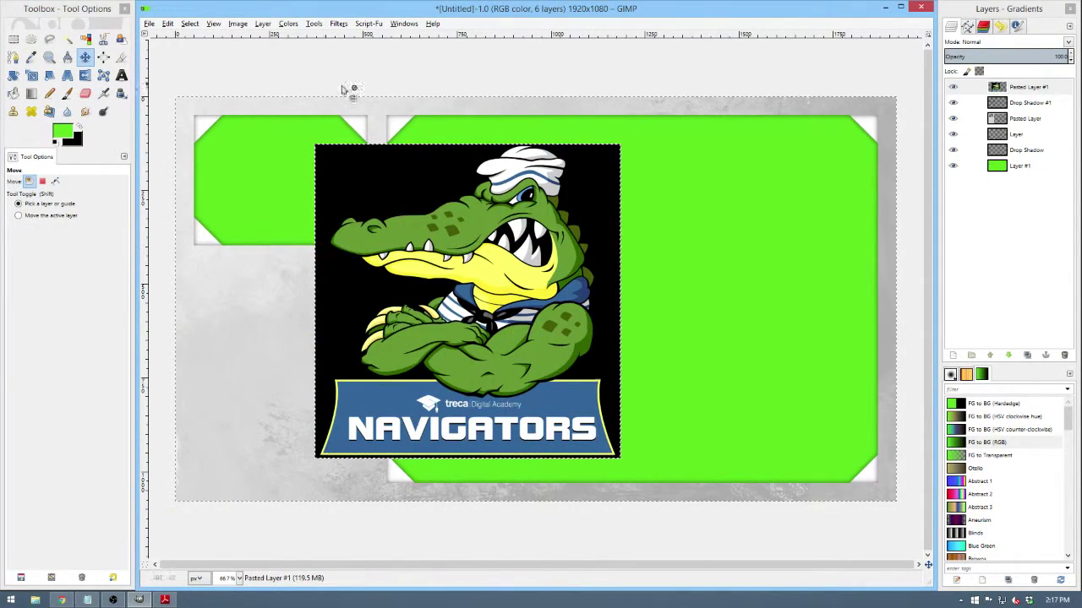
Fuzzy-select the black background around the alligator logo.
{"action": "left_click", "coordinate": [67, 38]}
{"action": "left_click", "coordinate": [67, 39]}
{"action": "left_click", "coordinate": [338, 186]}
Try to shrink the black background selection by 15 px.
{"action": "left_click", "coordinate": [189, 23]}
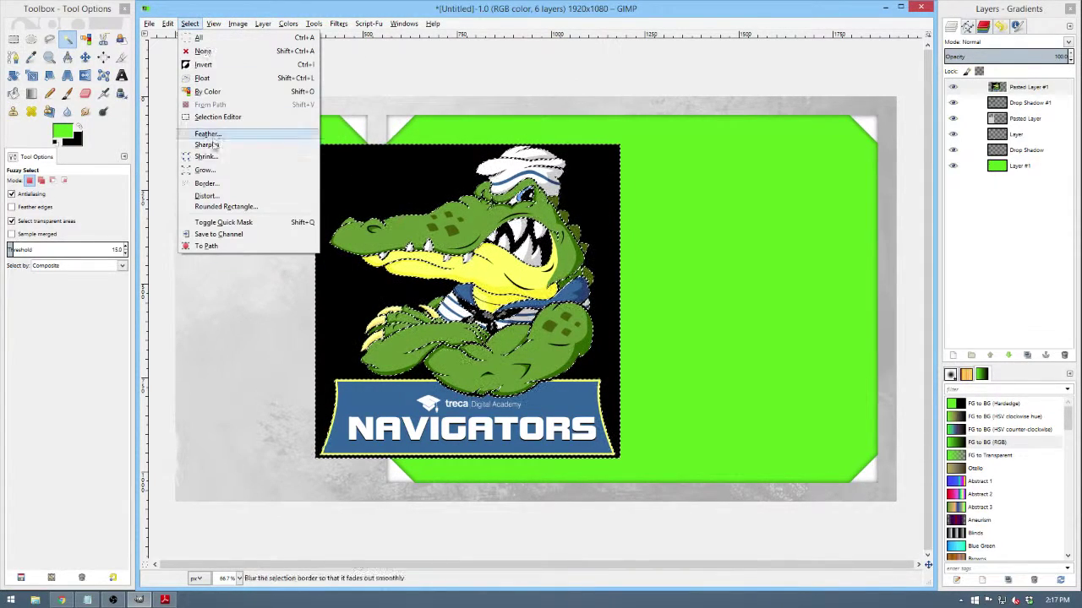
{"action": "left_click", "coordinate": [240, 152]}
{"action": "type", "text": "15"}
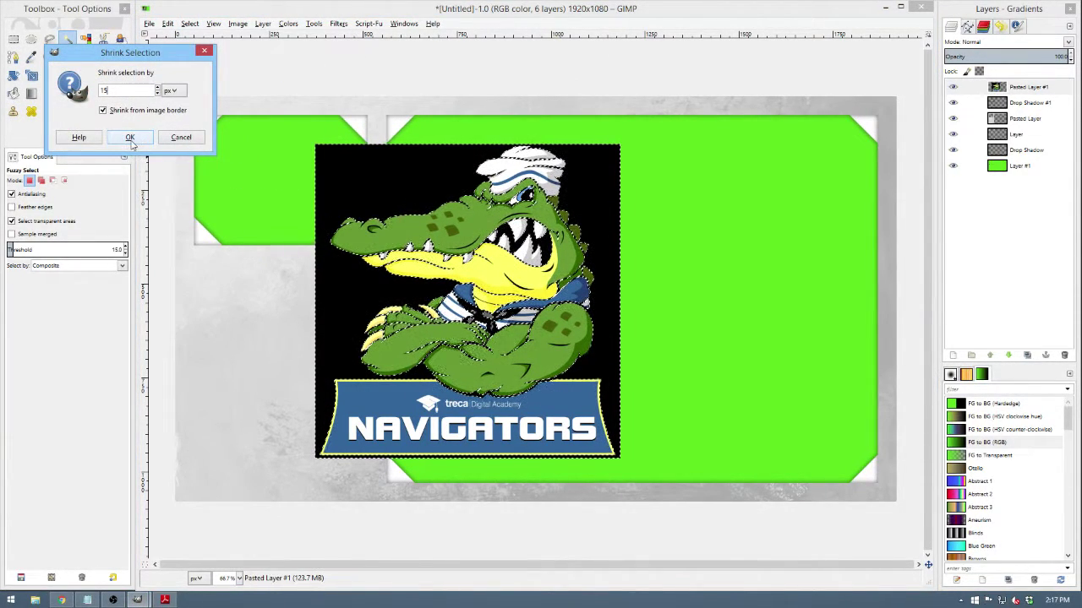
{"action": "key", "text": "Return"}
{"action": "key", "text": "ctrl+i"}
Shrink the background selection by 10 px and delete the selected black, keeping a black outline around the logo.
{"action": "left_click", "coordinate": [189, 24]}
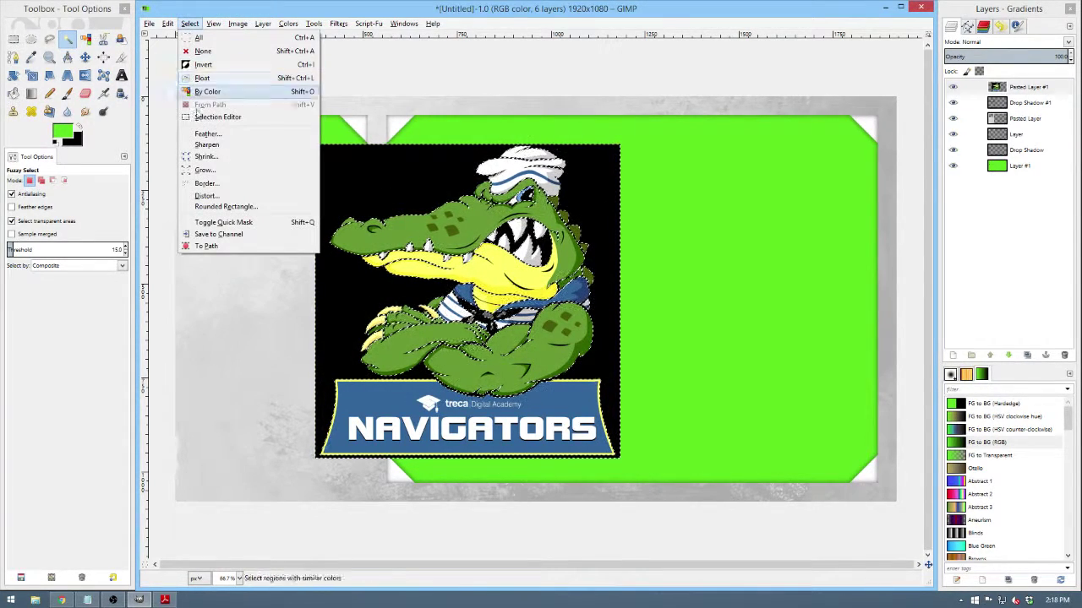
{"action": "left_click", "coordinate": [229, 152]}
{"action": "type", "text": "10"}
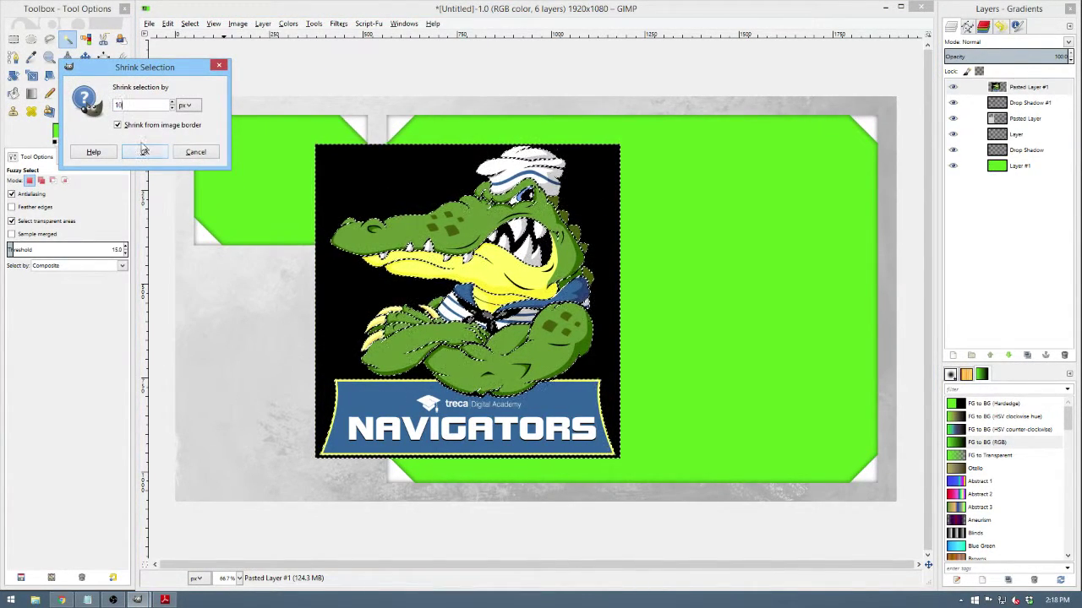
{"action": "left_click", "coordinate": [146, 152]}
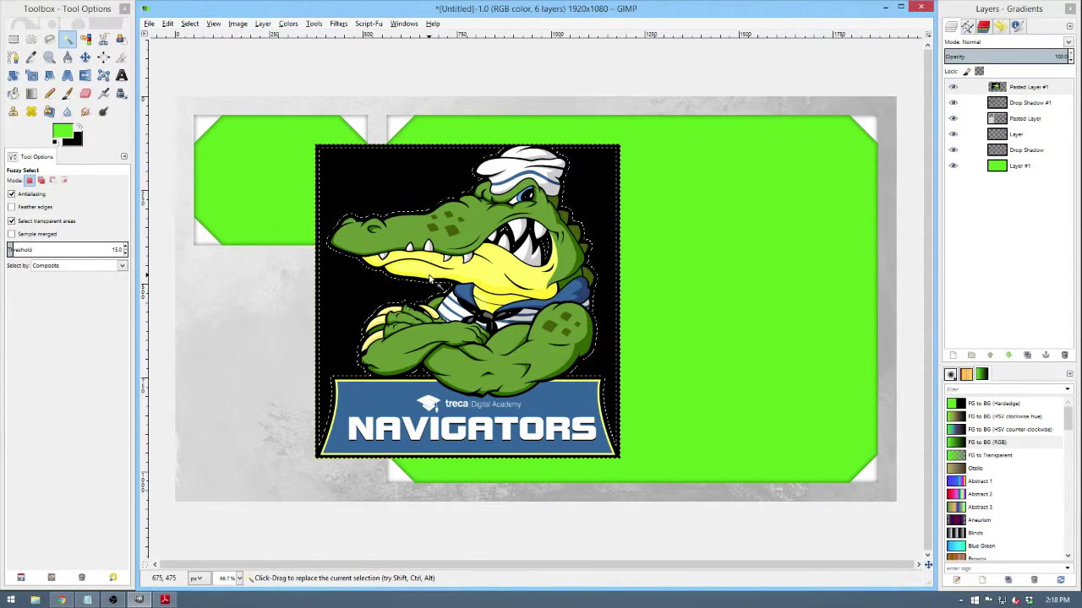
{"action": "key", "text": "Delete"}
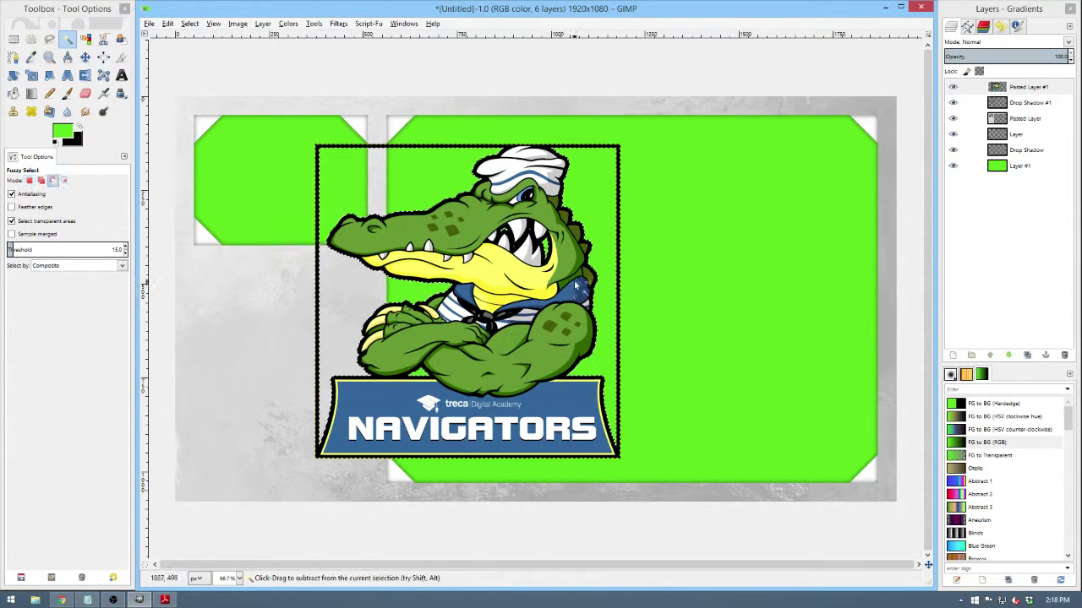
{"action": "scroll", "coordinate": [566, 280], "scroll_direction": "up", "scroll_amount": 3}
{"action": "scroll", "coordinate": [566, 280], "scroll_direction": "down", "scroll_amount": 1}
{"action": "scroll", "coordinate": [566, 284], "scroll_direction": "down", "scroll_amount": 1}
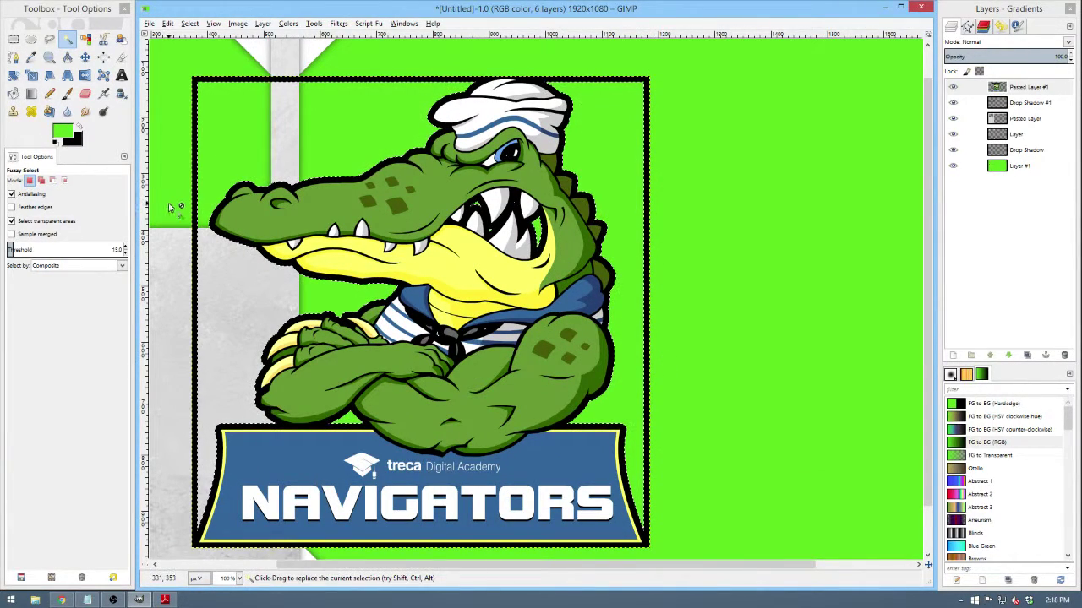
{"action": "scroll", "coordinate": [431, 326], "scroll_direction": "up", "scroll_amount": 1}
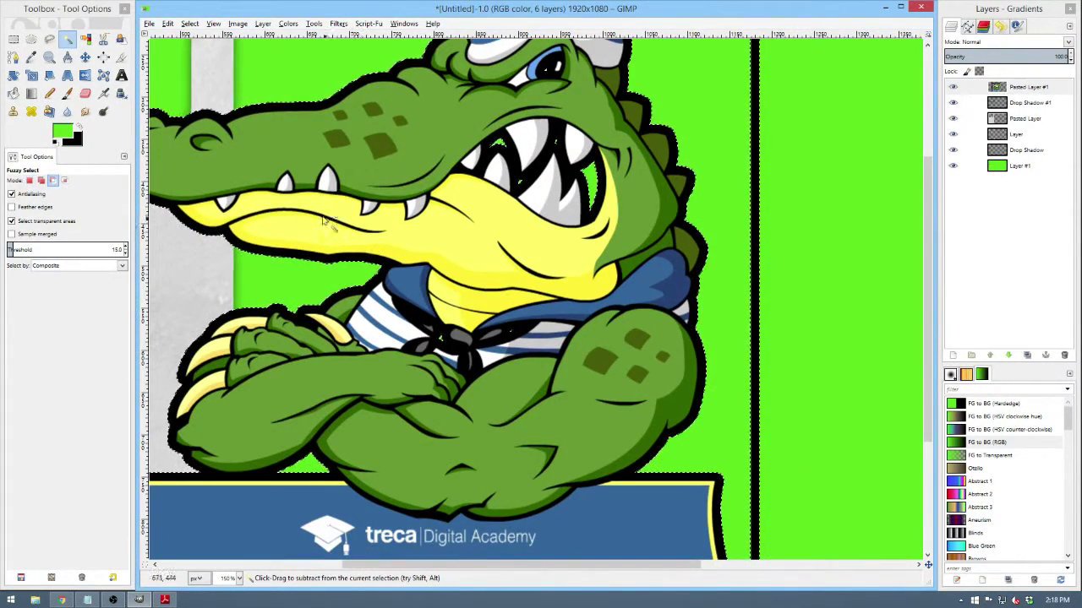
Paint the green gaps in the alligator's mouth and neckerchief black with the Paintbrush.
{"action": "left_click", "coordinate": [67, 93]}
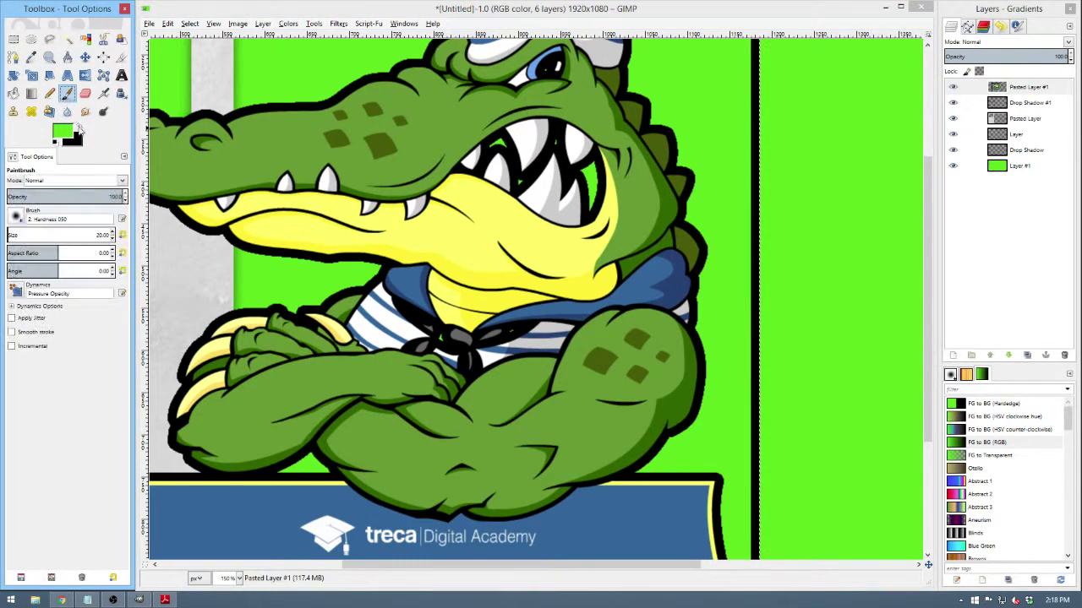
{"action": "left_click", "coordinate": [78, 125]}
{"action": "scroll", "coordinate": [330, 270], "scroll_direction": "up", "scroll_amount": 3}
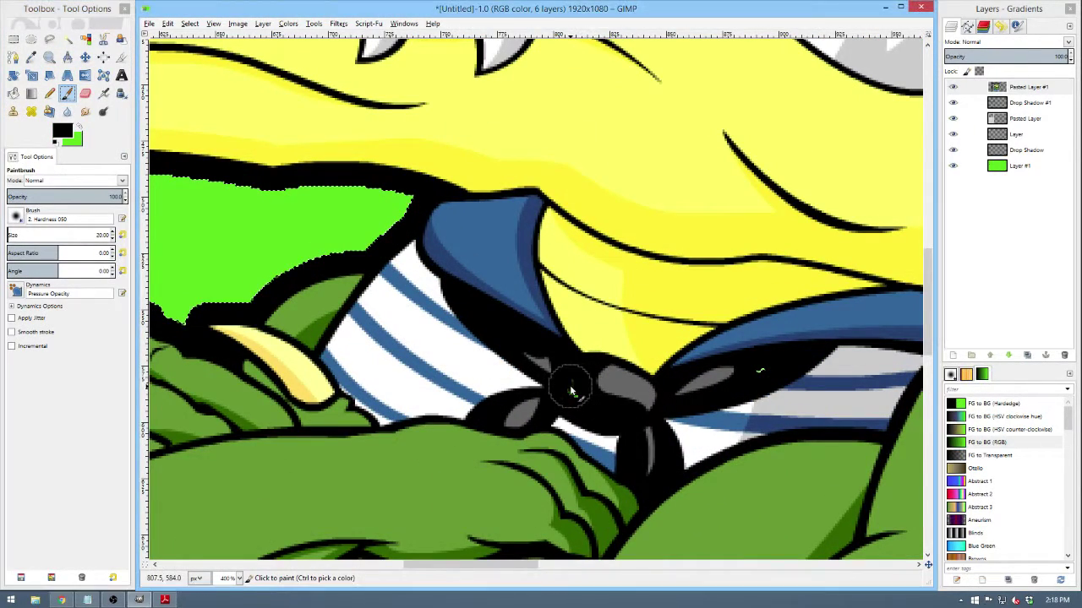
{"action": "scroll", "coordinate": [778, 370], "scroll_direction": "down", "scroll_amount": 3}
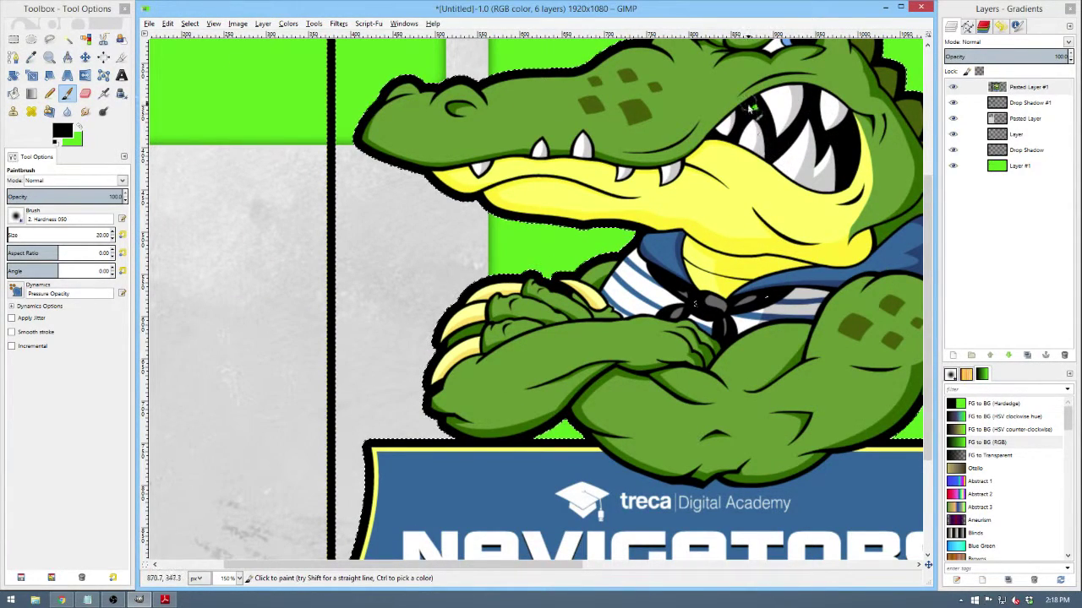
{"action": "scroll", "coordinate": [744, 252], "scroll_direction": "up", "scroll_amount": 5}
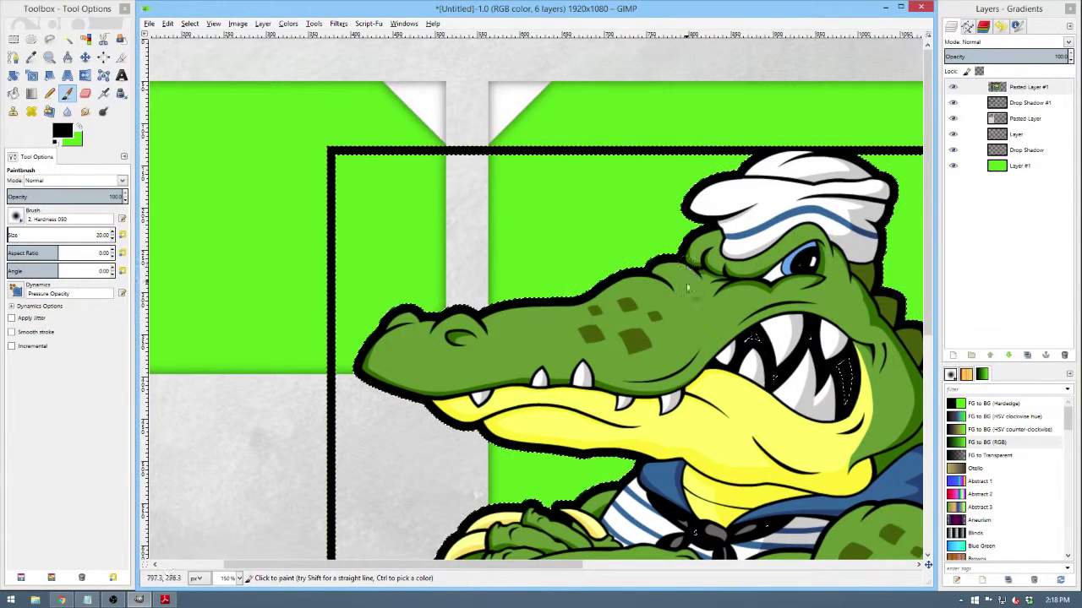
{"action": "scroll", "coordinate": [784, 304], "scroll_direction": "down", "scroll_amount": 7}
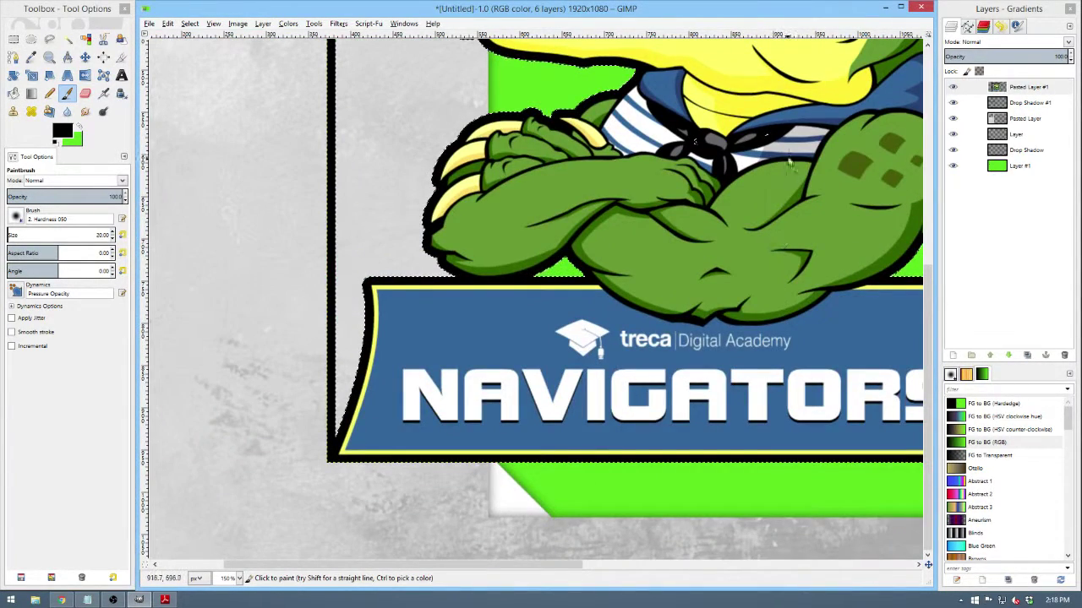
{"action": "scroll", "coordinate": [451, 241], "scroll_direction": "down", "scroll_amount": 3, "text": "ctrl"}
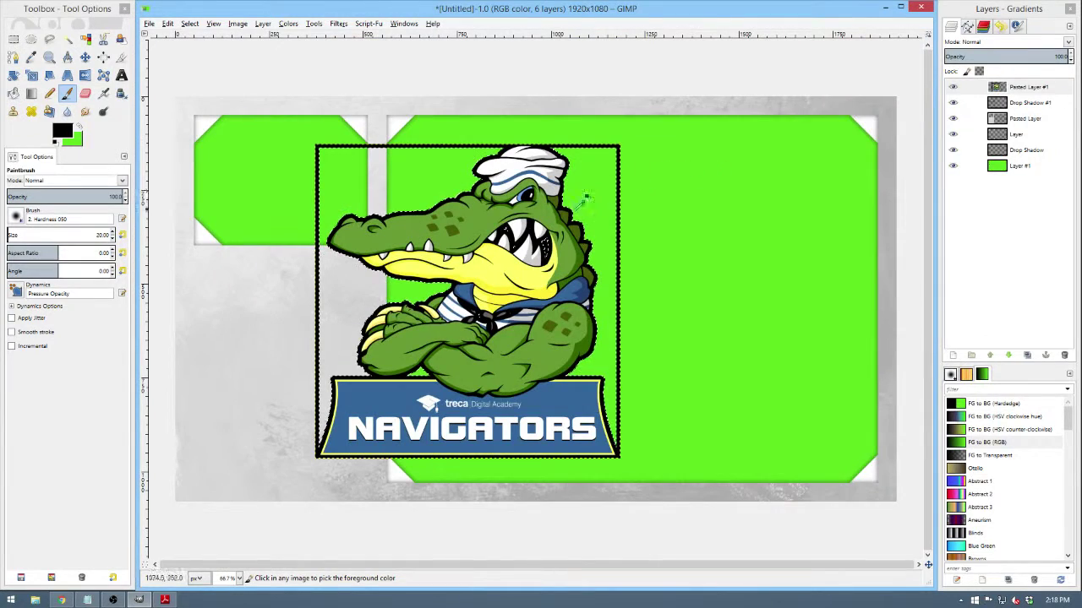
{"action": "scroll", "coordinate": [452, 241], "scroll_direction": "up", "scroll_amount": 3, "text": "ctrl"}
{"action": "scroll", "coordinate": [452, 241], "scroll_direction": "down", "scroll_amount": 1, "text": "ctrl"}
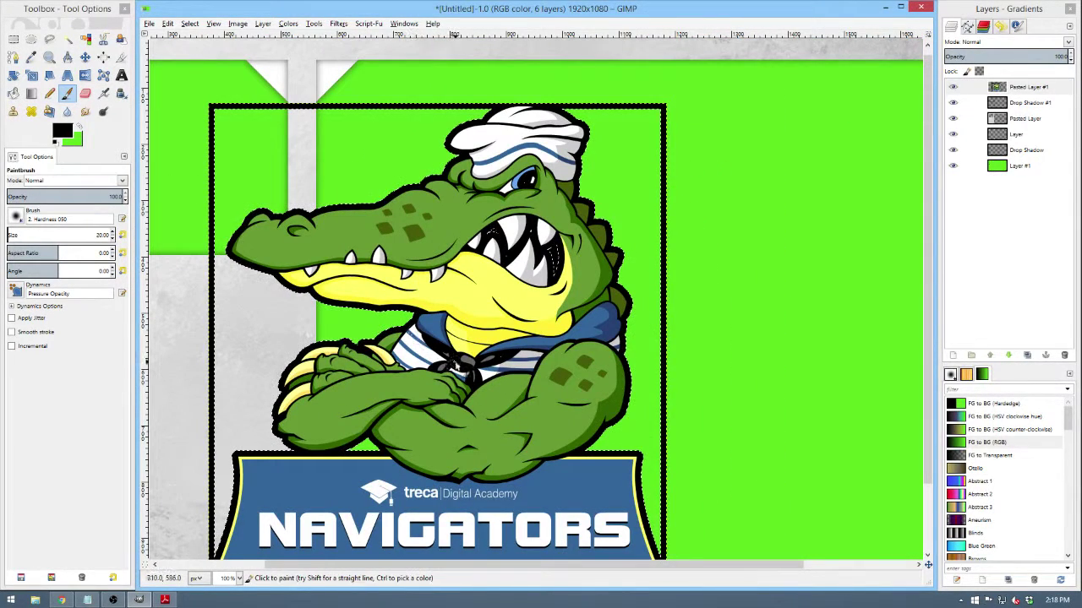
Delete the black rectangular border lines above and on both sides of the logo using rectangular selections.
{"action": "left_click", "coordinate": [12, 39]}
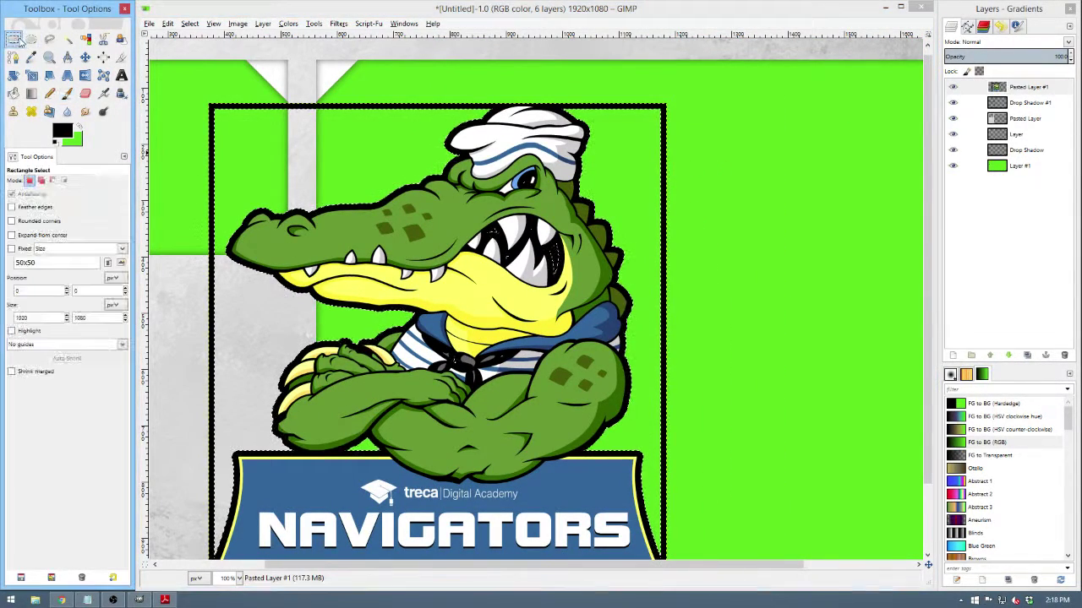
{"action": "left_click_drag", "start_coordinate": [183, 76], "coordinate": [494, 115]}
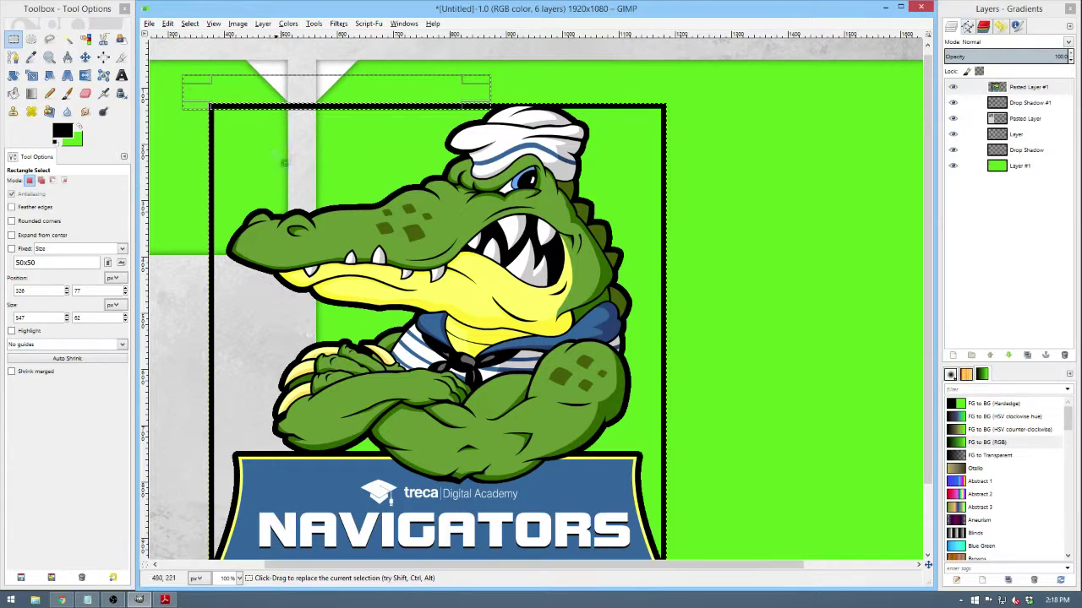
{"action": "scroll", "coordinate": [287, 165], "scroll_direction": "down", "scroll_amount": 3}
{"action": "scroll", "coordinate": [299, 151], "scroll_direction": "up", "scroll_amount": 3}
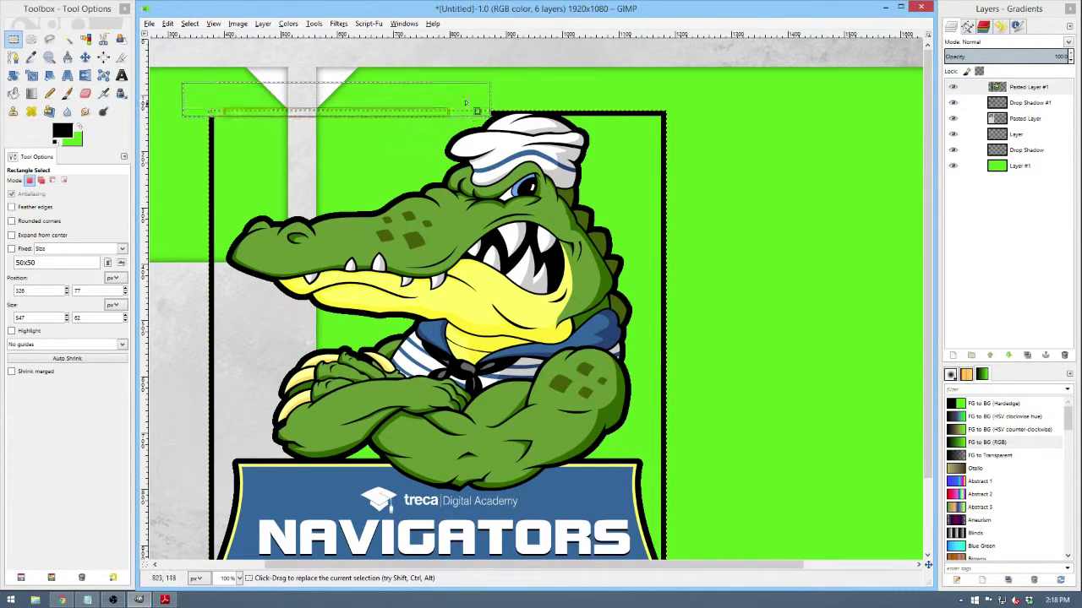
{"action": "left_click_drag", "start_coordinate": [182, 77], "coordinate": [209, 500]}
{"action": "left_click", "coordinate": [739, 262]}
{"action": "left_click_drag", "start_coordinate": [693, 40], "coordinate": [661, 512]}
{"action": "left_click_drag", "start_coordinate": [728, 81], "coordinate": [597, 41]}
{"action": "left_click", "coordinate": [673, 118]}
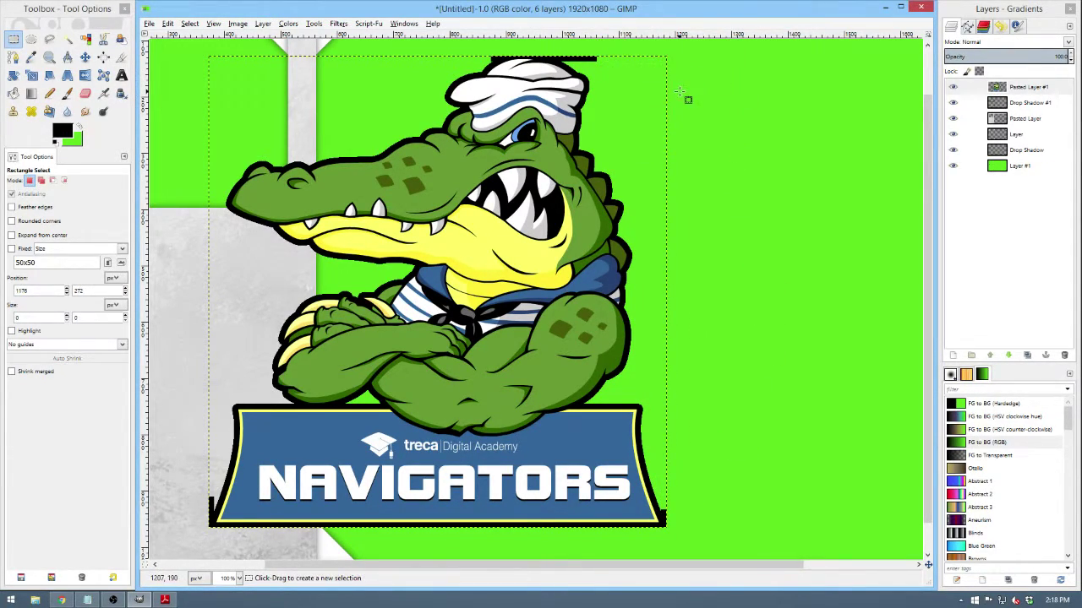
Delete the leftover black strip extending from the right side of the sailor hat with an 80 × 16 px rectangular selection.
{"action": "scroll", "coordinate": [676, 96], "scroll_direction": "up", "scroll_amount": 5}
{"action": "scroll", "coordinate": [420, 237], "scroll_direction": "down", "scroll_amount": 1}
{"action": "left_click_drag", "start_coordinate": [426, 341], "coordinate": [366, 285]}
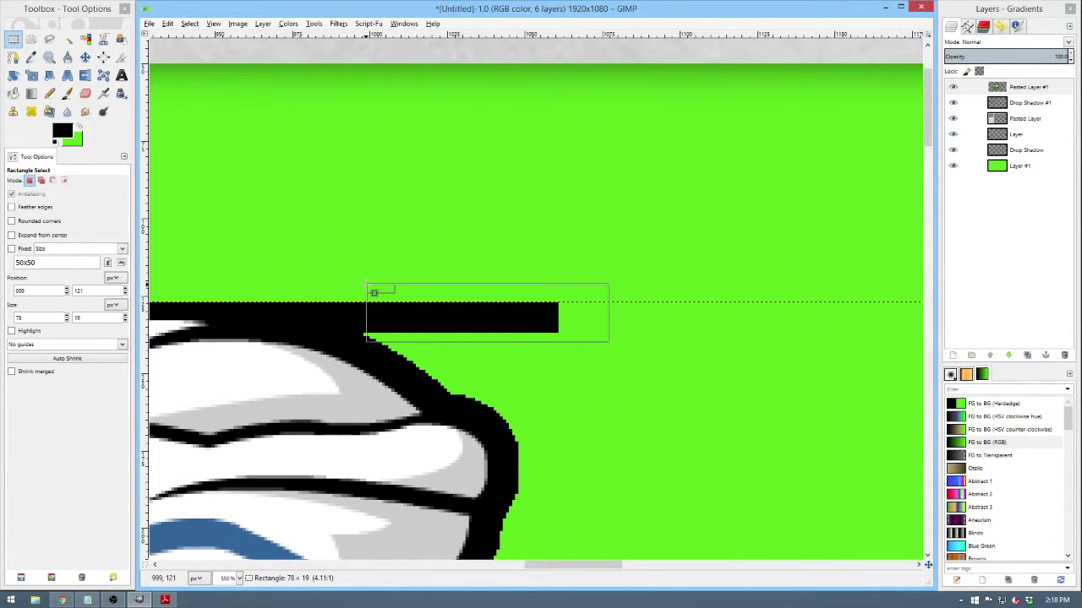
{"action": "left_click_drag", "start_coordinate": [374, 330], "coordinate": [373, 327]}
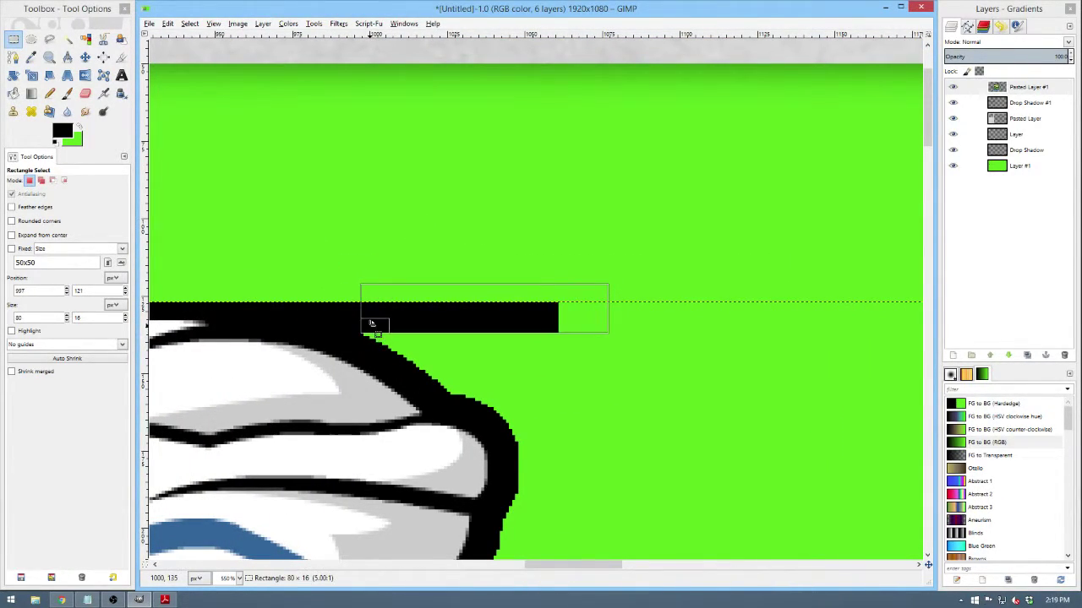
{"action": "key", "text": "Delete"}
Trim the remaining squared edge from the black outline at the upper right of the hat.
{"action": "left_click", "coordinate": [379, 253]}
{"action": "left_click_drag", "start_coordinate": [379, 277], "coordinate": [356, 324]}
{"action": "key", "text": "ctrl+z"}
{"action": "left_click_drag", "start_coordinate": [403, 263], "coordinate": [307, 271]}
{"action": "left_click", "coordinate": [387, 250]}
Remove the leftover black corner from the outline at the upper left of the hat.
{"action": "left_click_drag", "start_coordinate": [610, 564], "coordinate": [541, 564]}
{"action": "left_click_drag", "start_coordinate": [499, 247], "coordinate": [535, 337]}
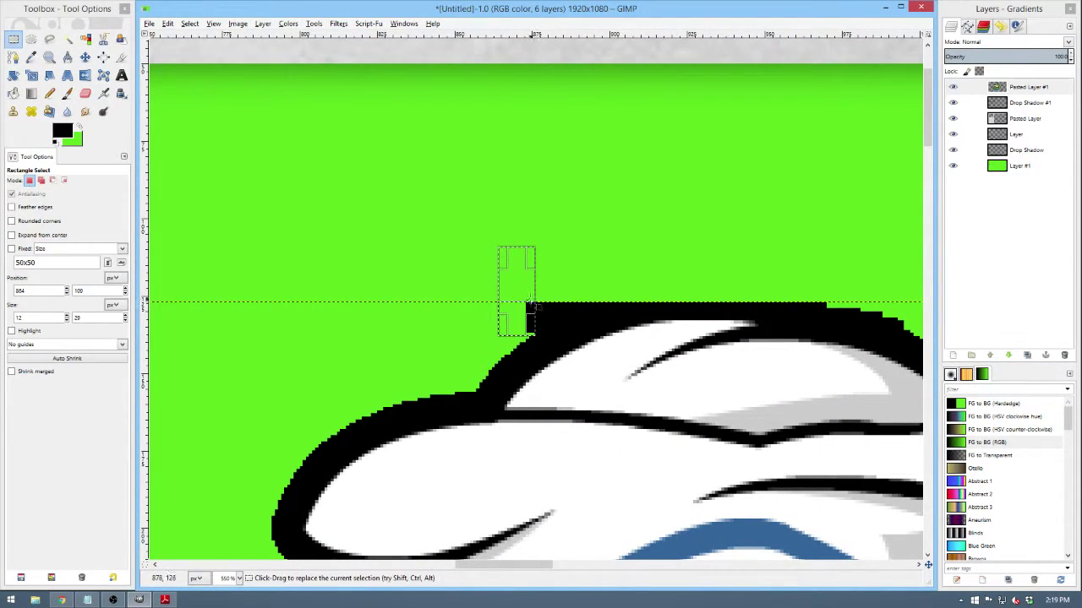
{"action": "left_click_drag", "start_coordinate": [517, 295], "coordinate": [531, 287]}
{"action": "left_click_drag", "start_coordinate": [549, 282], "coordinate": [599, 264]}
{"action": "key", "text": "Escape"}
Trim the leftover black remnants from the lower-left corner of the Navigators banner so its outline tapers to the tip.
{"action": "scroll", "coordinate": [617, 245], "scroll_direction": "down", "scroll_amount": 5}
{"action": "scroll", "coordinate": [397, 338], "scroll_direction": "down", "scroll_amount": 3}
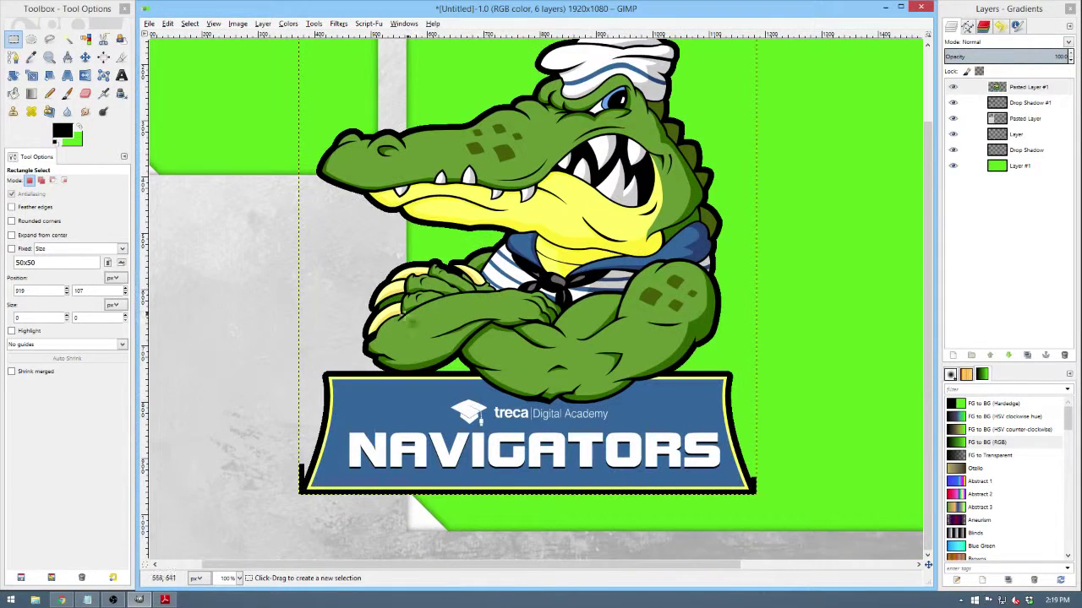
{"action": "scroll", "coordinate": [242, 442], "scroll_direction": "up", "scroll_amount": 6}
{"action": "scroll", "coordinate": [600, 303], "scroll_direction": "up", "scroll_amount": 3}
{"action": "scroll", "coordinate": [628, 164], "scroll_direction": "down", "scroll_amount": 3}
{"action": "scroll", "coordinate": [613, 532], "scroll_direction": "up", "scroll_amount": 3}
{"action": "left_click_drag", "start_coordinate": [619, 226], "coordinate": [665, 279]}
{"action": "left_click_drag", "start_coordinate": [685, 335], "coordinate": [732, 413]}
{"action": "mouse_move", "coordinate": [690, 355]}
{"action": "left_mouse_down"}
{"action": "mouse_move", "coordinate": [642, 425]}
{"action": "mouse_move", "coordinate": [693, 328]}
{"action": "mouse_move", "coordinate": [679, 364]}
{"action": "left_mouse_up"}
{"action": "key", "text": "Return"}
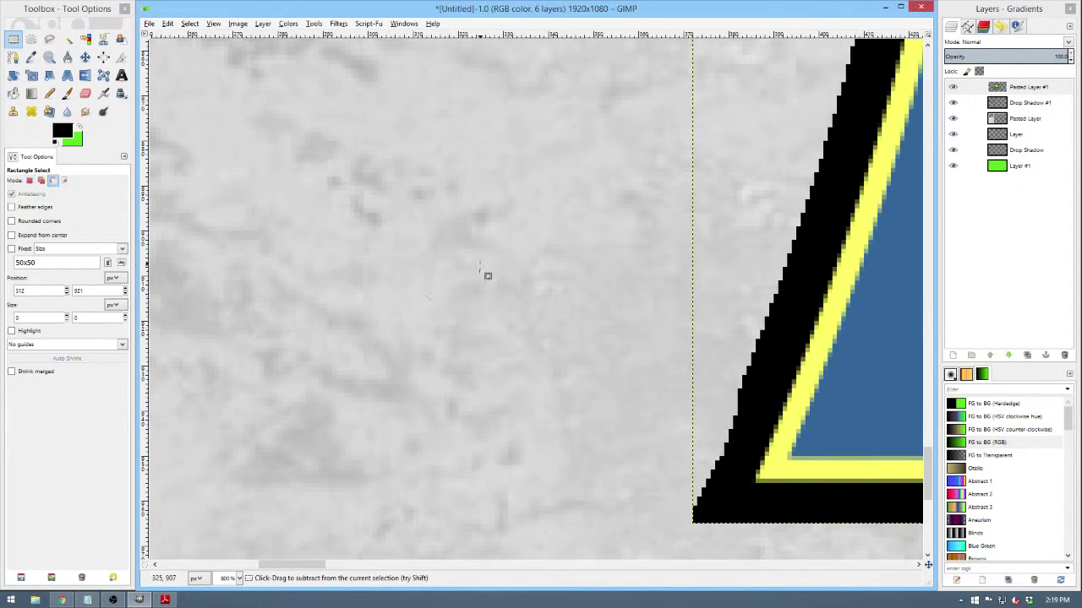
Trim the leftover black block from the lower-right corner of the Navigators banner to follow its slanted outline.
{"action": "scroll", "coordinate": [488, 273], "scroll_direction": "down", "scroll_amount": 5}
{"action": "scroll", "coordinate": [652, 377], "scroll_direction": "up", "scroll_amount": 3}
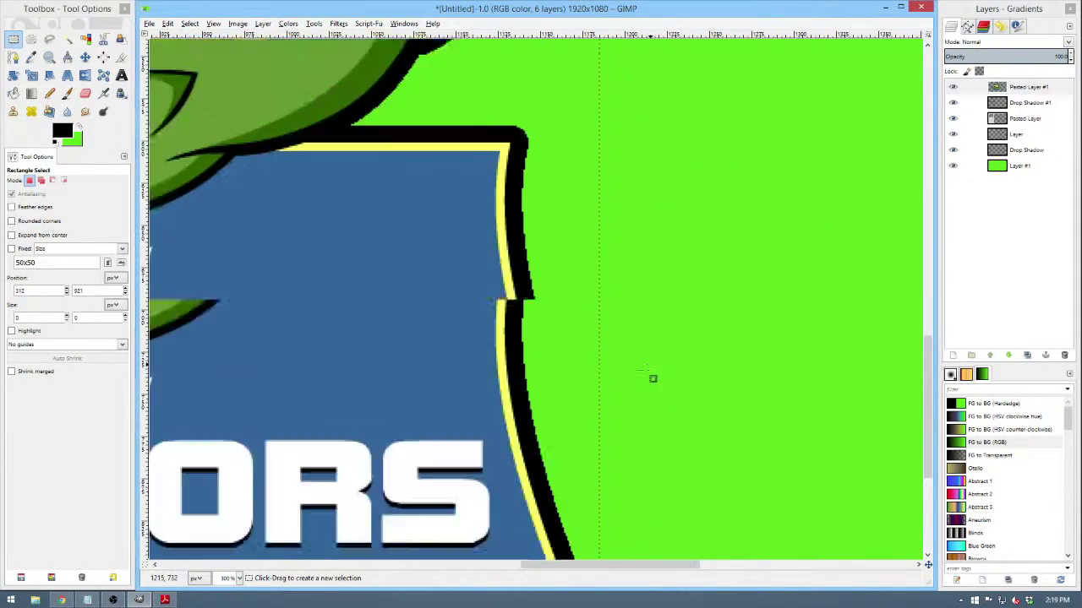
{"action": "scroll", "coordinate": [686, 415], "scroll_direction": "up", "scroll_amount": 2}
{"action": "left_click_drag", "start_coordinate": [625, 206], "coordinate": [520, 295]}
{"action": "left_click_drag", "start_coordinate": [574, 254], "coordinate": [574, 264]}
{"action": "left_click", "coordinate": [572, 284]}
{"action": "left_click", "coordinate": [582, 278]}
{"action": "left_click_drag", "start_coordinate": [579, 247], "coordinate": [589, 254]}
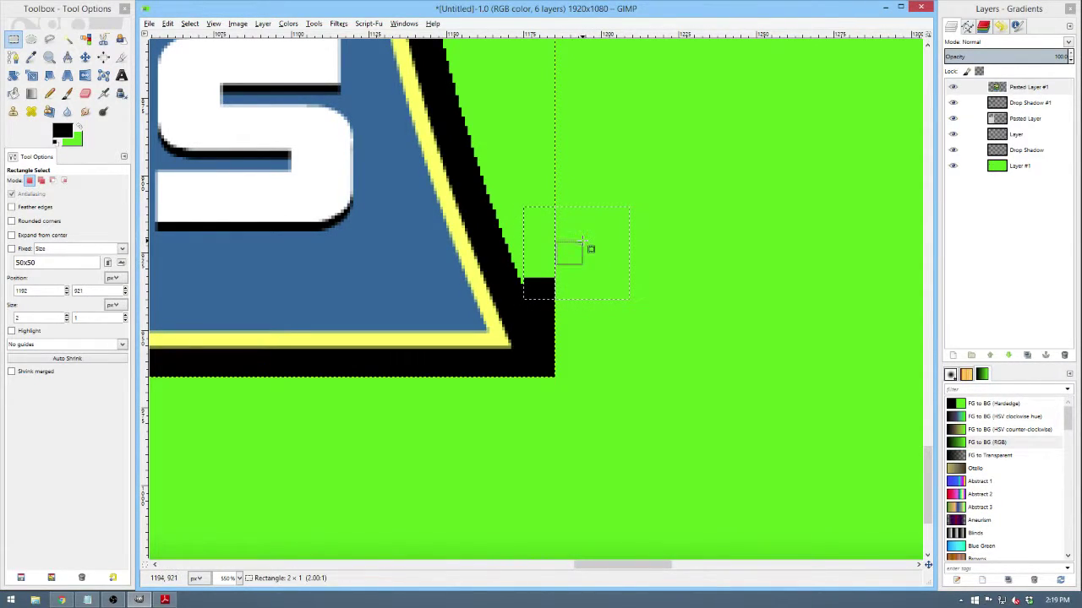
{"action": "left_click_drag", "start_coordinate": [665, 192], "coordinate": [521, 296]}
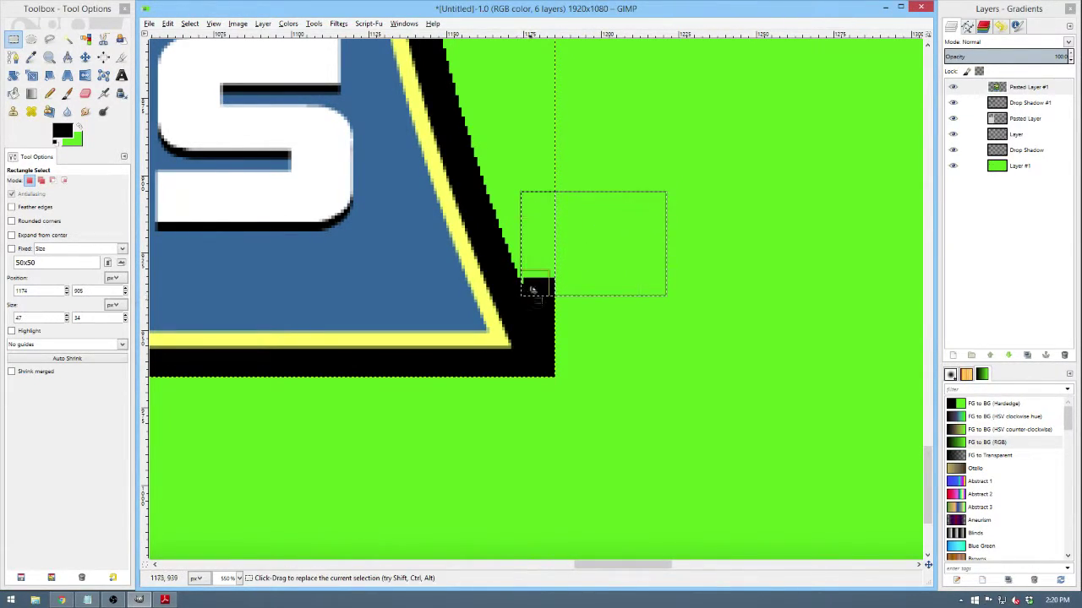
{"action": "left_click_drag", "start_coordinate": [574, 265], "coordinate": [617, 346]}
{"action": "left_click", "coordinate": [697, 347]}
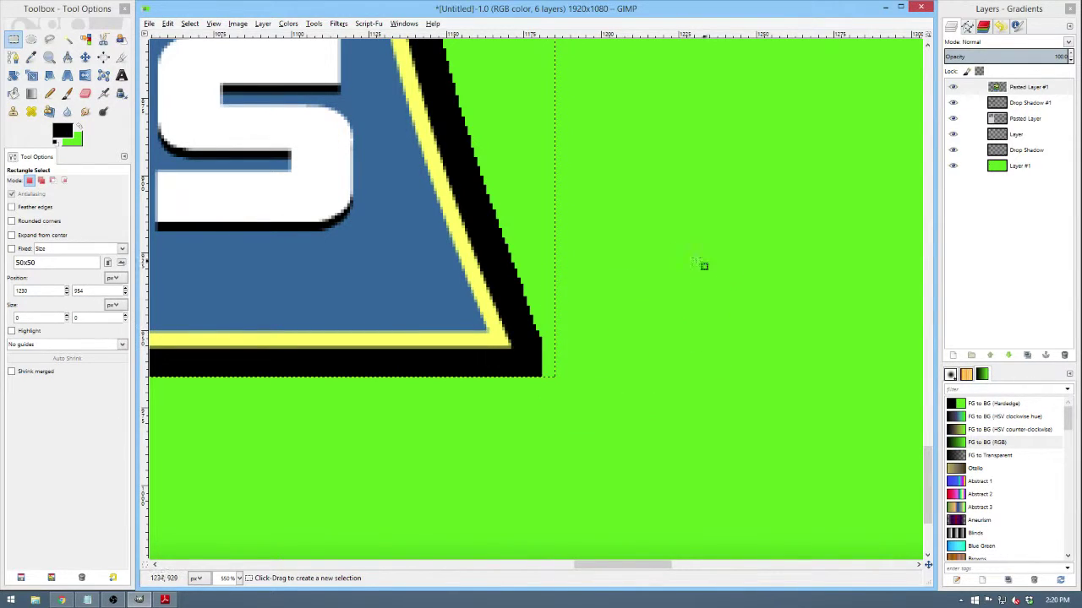
Try scaling the logo layer to 600 × 618 px and placing it below the small cutout, and undo both changes.
{"action": "scroll", "coordinate": [633, 256], "scroll_direction": "down", "scroll_amount": 6}
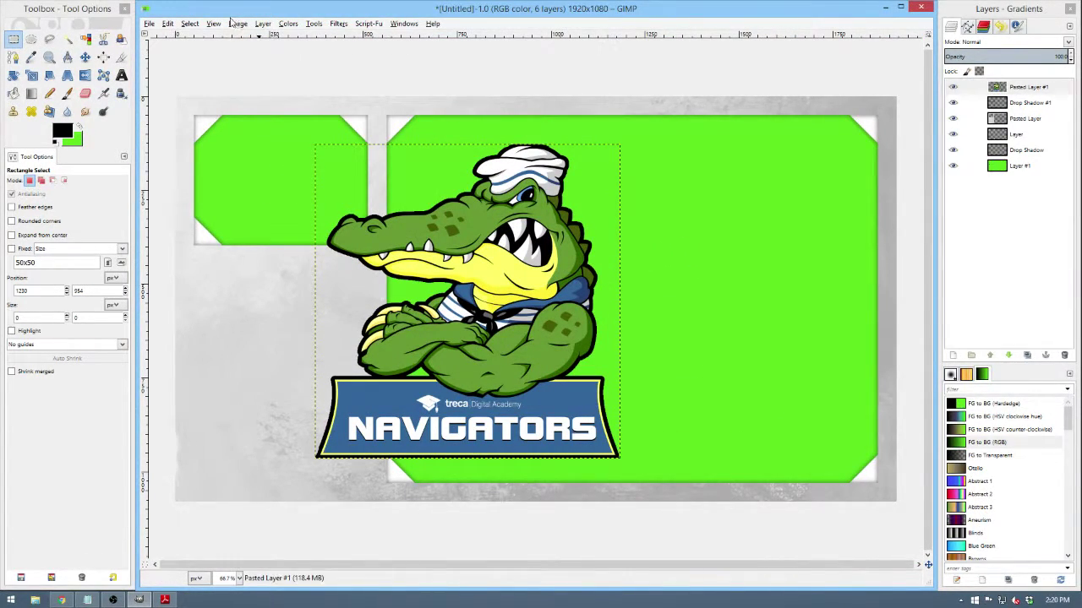
{"action": "left_click", "coordinate": [265, 24]}
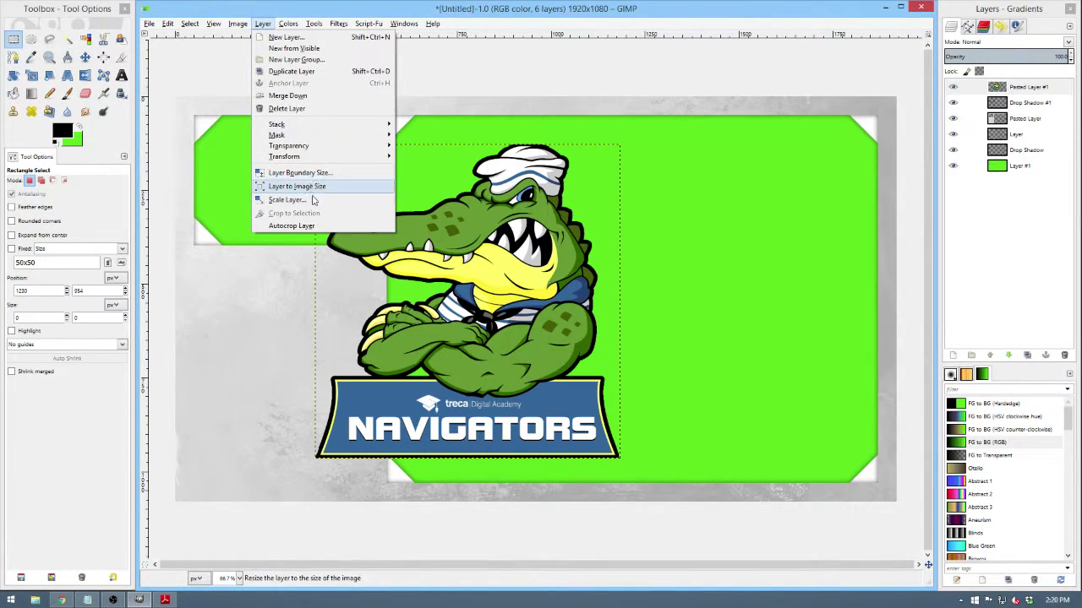
{"action": "left_click", "coordinate": [357, 194]}
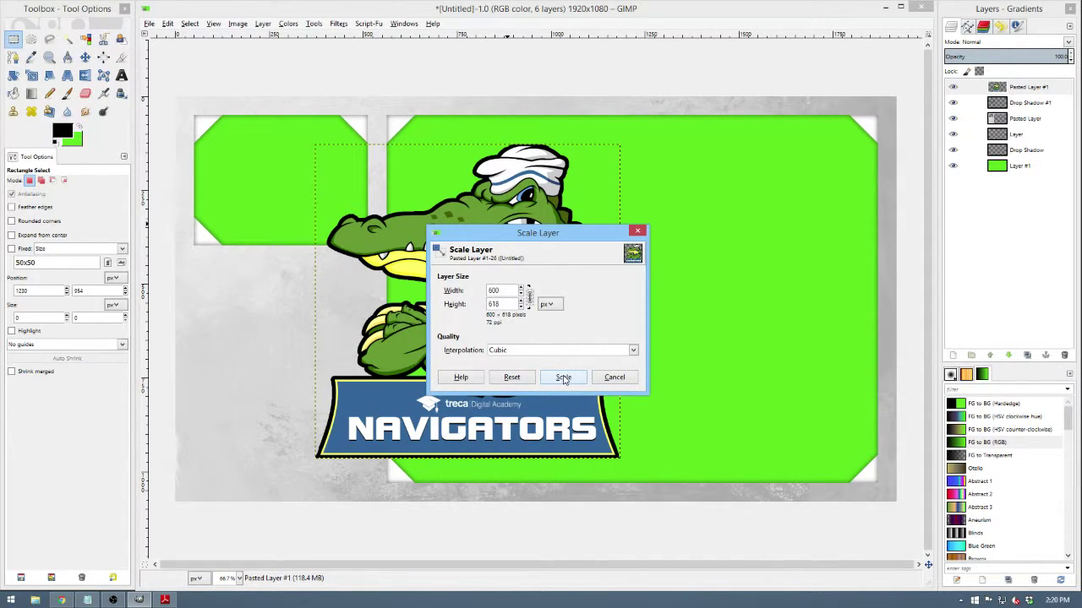
{"action": "left_click", "coordinate": [563, 377]}
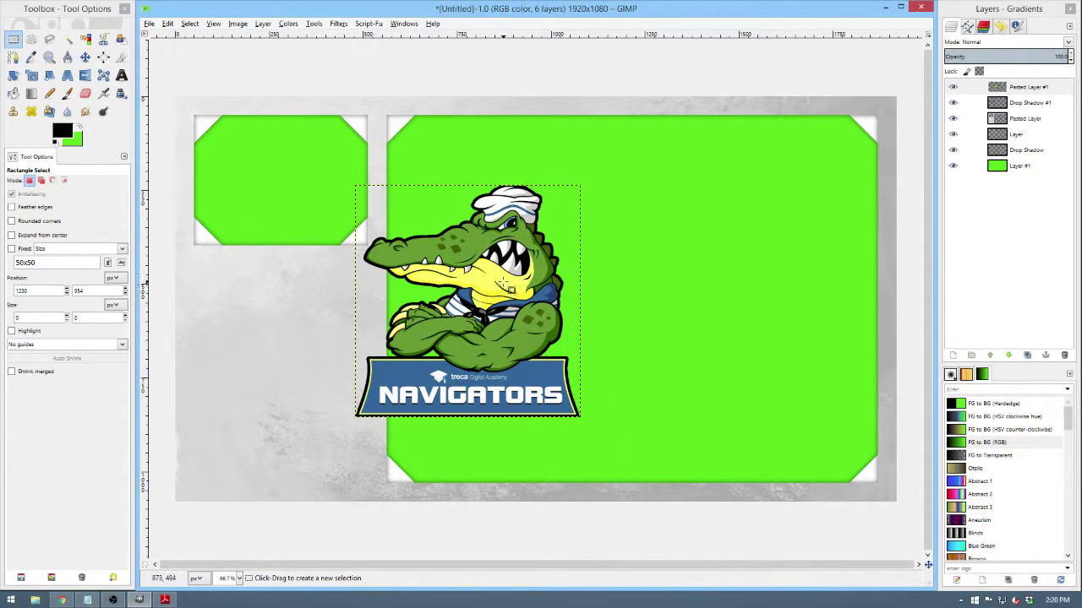
{"action": "left_click", "coordinate": [84, 56]}
{"action": "left_click_drag", "start_coordinate": [458, 287], "coordinate": [264, 354]}
{"action": "key", "text": "ctrl+z"}
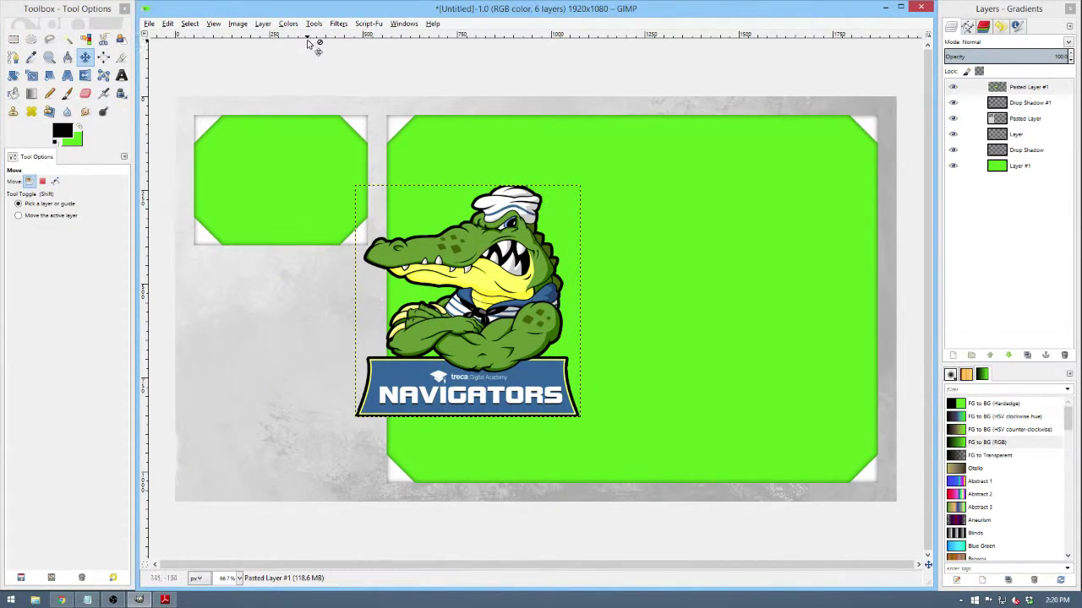
{"action": "key", "text": "ctrl+z"}
Scale the logo layer to 500 px wide and move it into the grey area below the small cutout.
{"action": "left_click", "coordinate": [290, 24]}
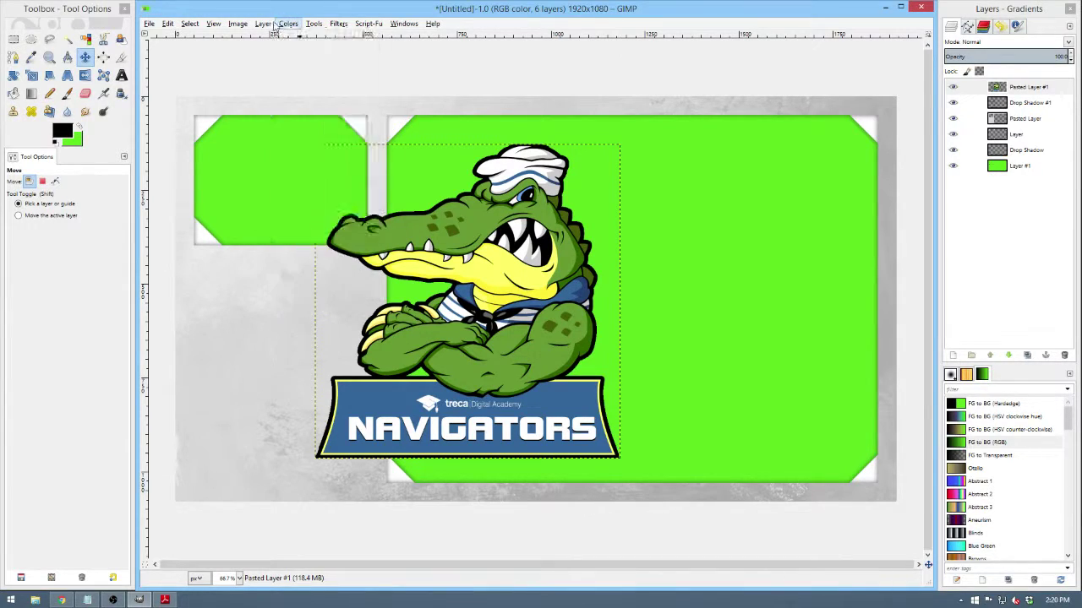
{"action": "left_click", "coordinate": [288, 200]}
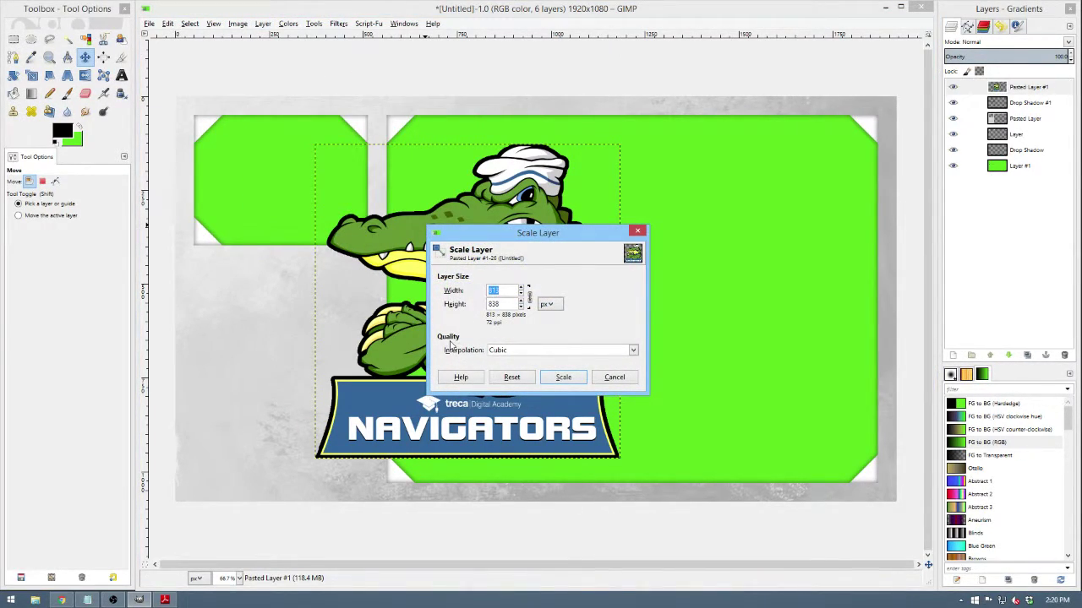
{"action": "type", "text": "500"}
{"action": "left_click", "coordinate": [561, 379]}
{"action": "left_click_drag", "start_coordinate": [486, 298], "coordinate": [288, 363]}
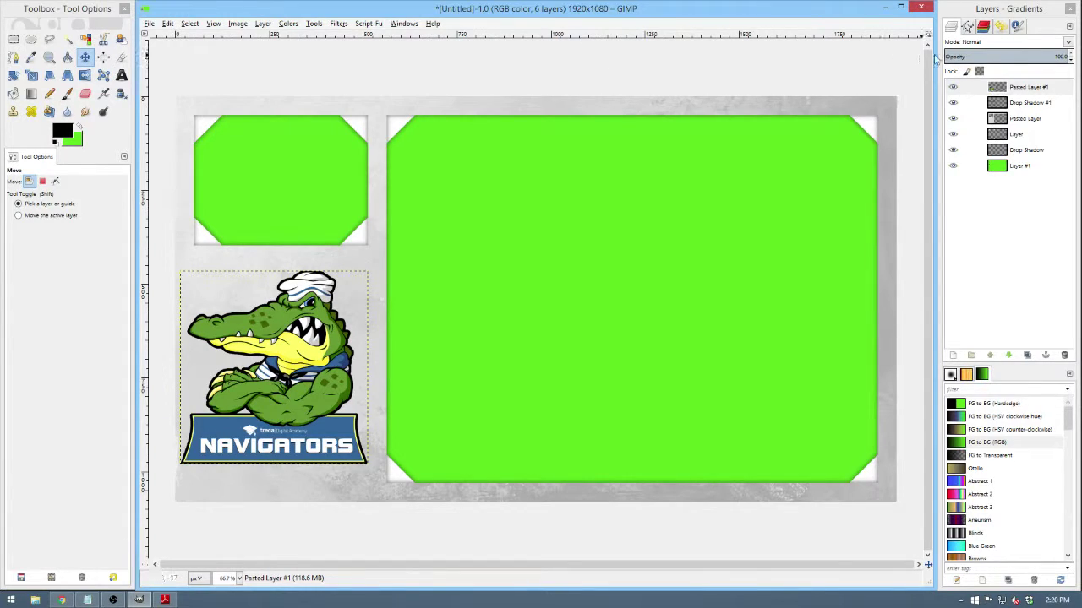
Try different blend modes on the Navigators logo layer and set its mode to Burn.
{"action": "left_click", "coordinate": [1069, 42]}
{"action": "left_click", "coordinate": [1021, 46]}
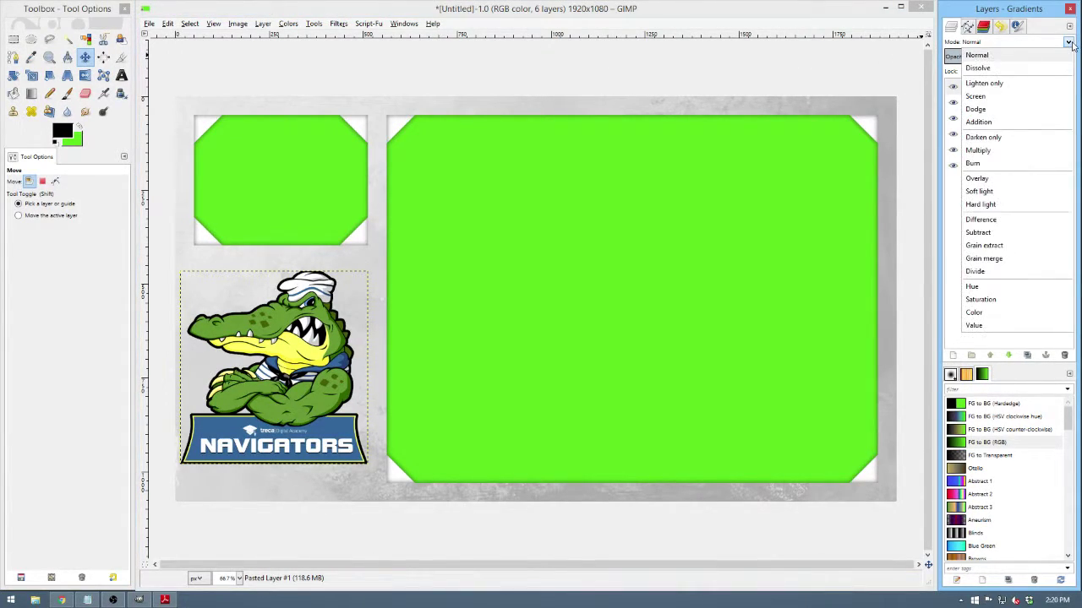
{"action": "scroll", "coordinate": [1005, 48], "scroll_direction": "down", "scroll_amount": 6}
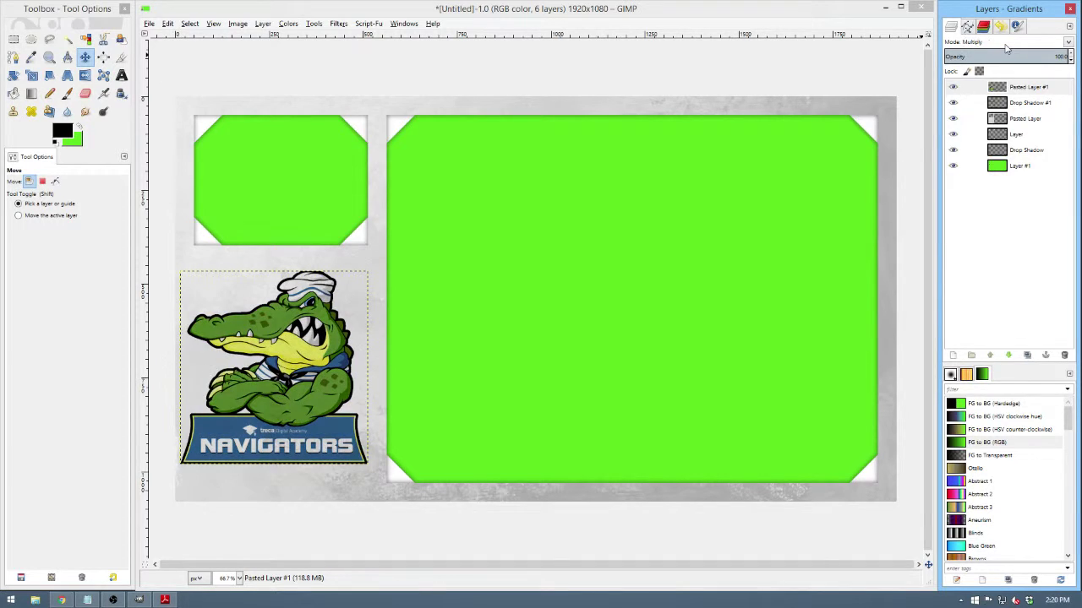
{"action": "scroll", "coordinate": [1006, 48], "scroll_direction": "down", "scroll_amount": 1}
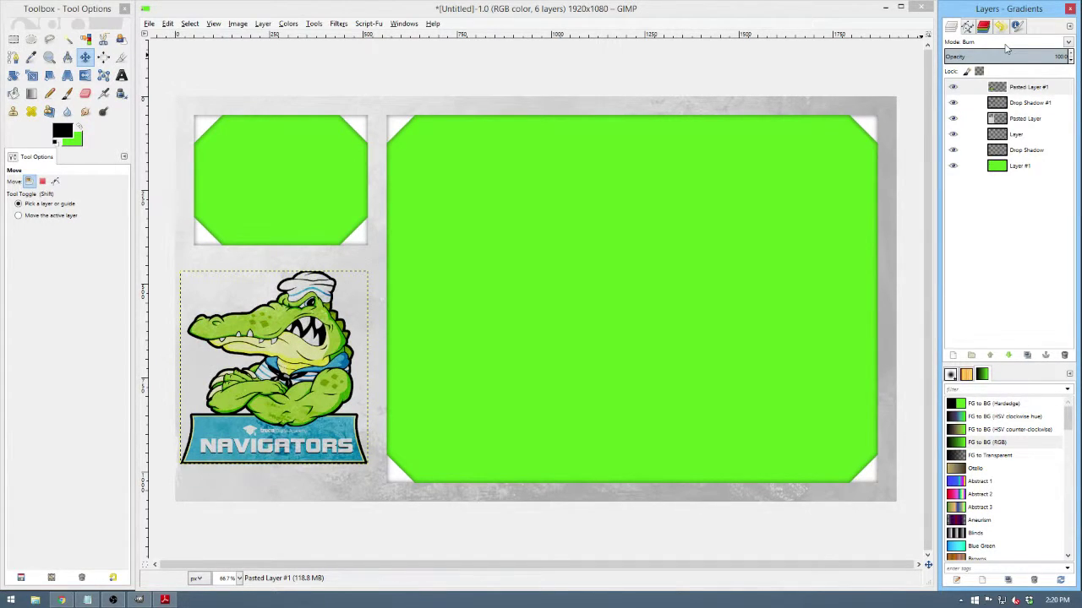
{"action": "scroll", "coordinate": [1005, 48], "scroll_direction": "down", "scroll_amount": 1}
{"action": "scroll", "coordinate": [1006, 48], "scroll_direction": "up", "scroll_amount": 1}
{"action": "scroll", "coordinate": [1006, 48], "scroll_direction": "down", "scroll_amount": 2}
{"action": "scroll", "coordinate": [1005, 49], "scroll_direction": "up", "scroll_amount": 1}
{"action": "scroll", "coordinate": [1006, 48], "scroll_direction": "down", "scroll_amount": 2}
{"action": "scroll", "coordinate": [1006, 48], "scroll_direction": "up", "scroll_amount": 2}
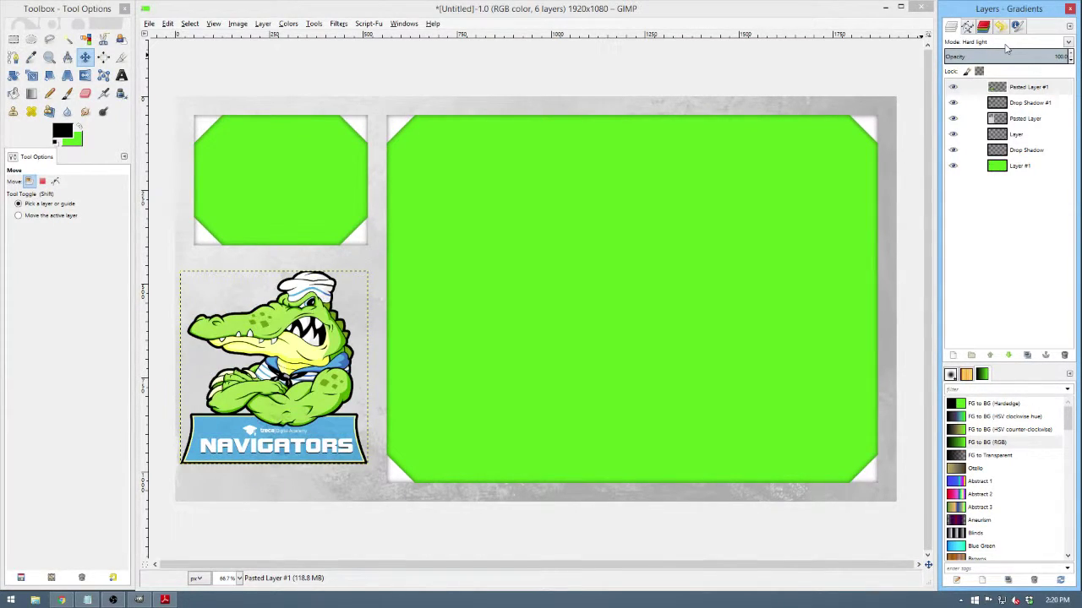
{"action": "scroll", "coordinate": [1006, 48], "scroll_direction": "down", "scroll_amount": 3}
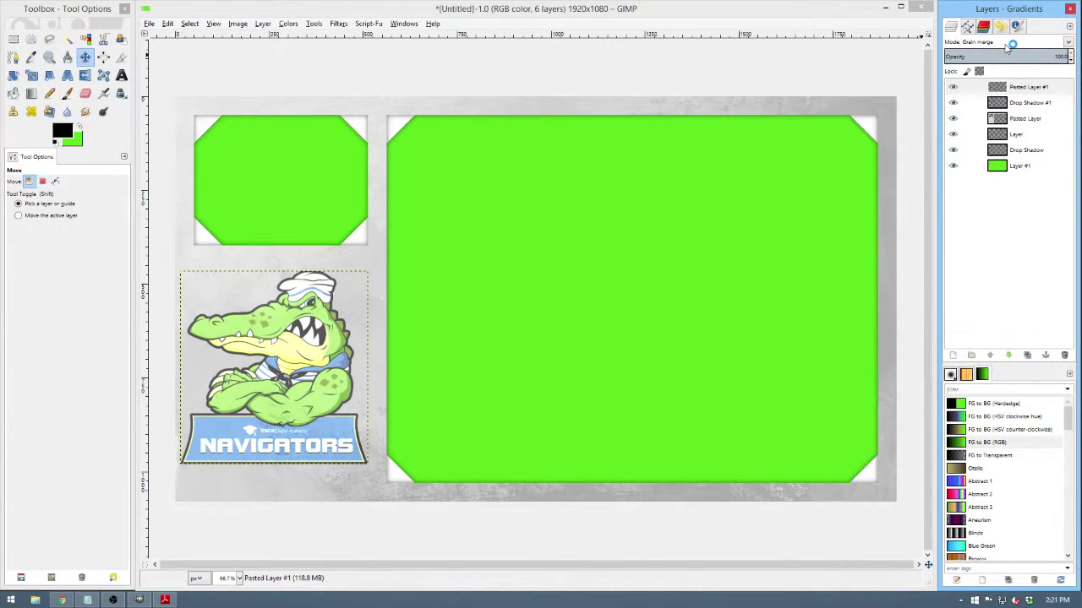
{"action": "scroll", "coordinate": [1006, 48], "scroll_direction": "down", "scroll_amount": 9}
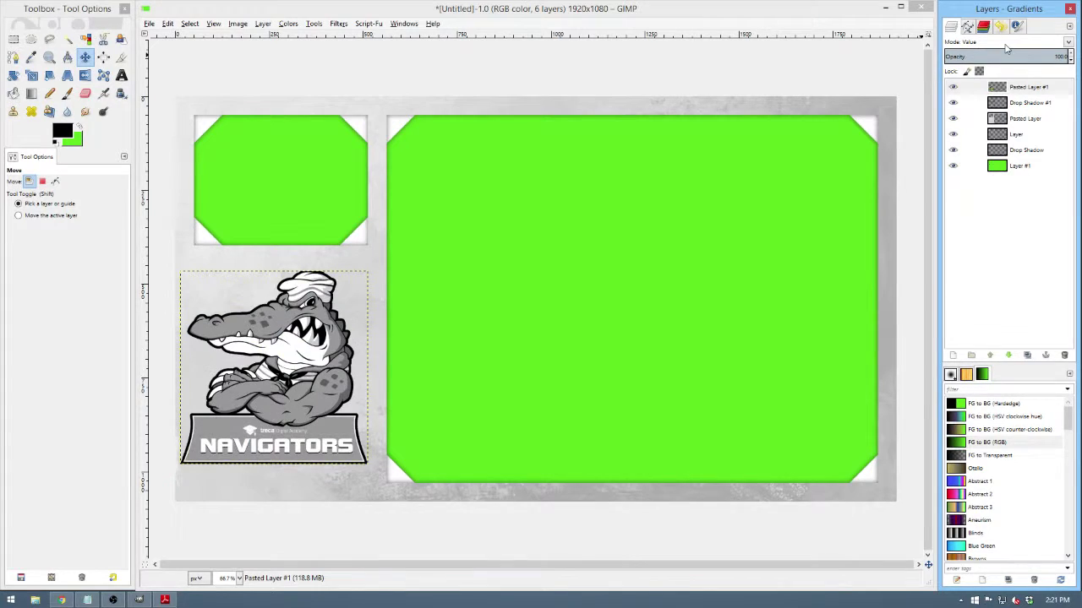
{"action": "scroll", "coordinate": [1006, 48], "scroll_direction": "up", "scroll_amount": 9}
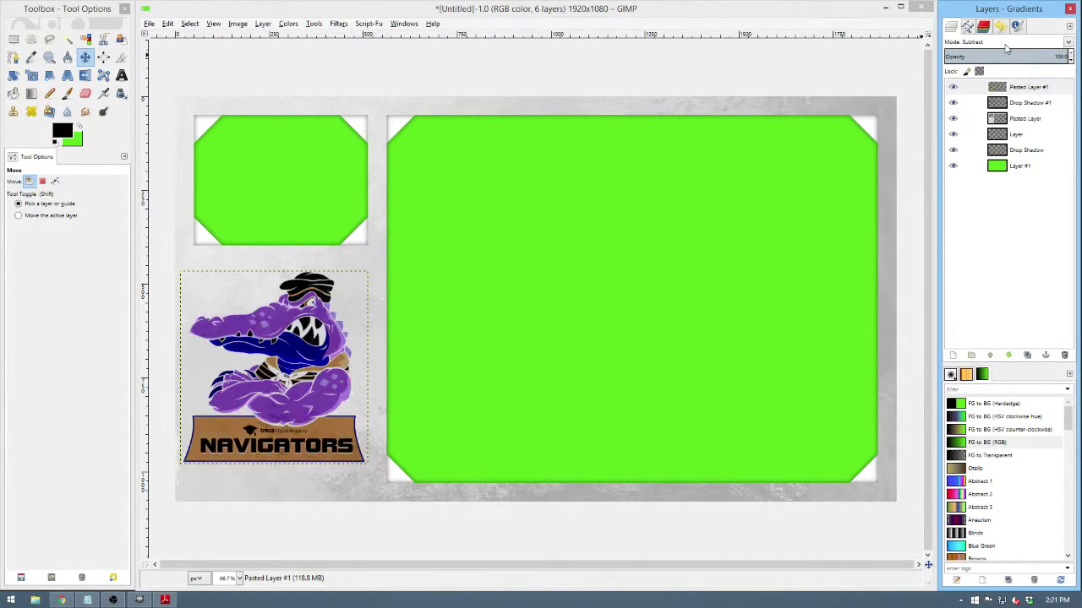
{"action": "scroll", "coordinate": [1006, 49], "scroll_direction": "down", "scroll_amount": 1}
{"action": "scroll", "coordinate": [1006, 48], "scroll_direction": "up", "scroll_amount": 1}
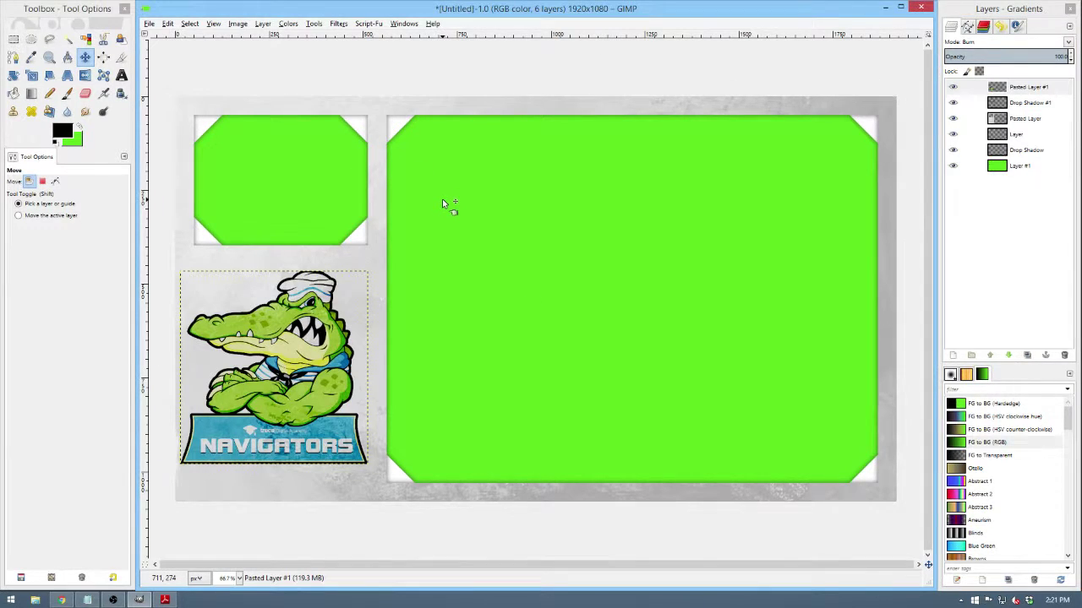
Move the Navigators logo down and slightly right so its bottom edge lines up with the large cutout's bottom edge.
{"action": "left_click", "coordinate": [13, 39]}
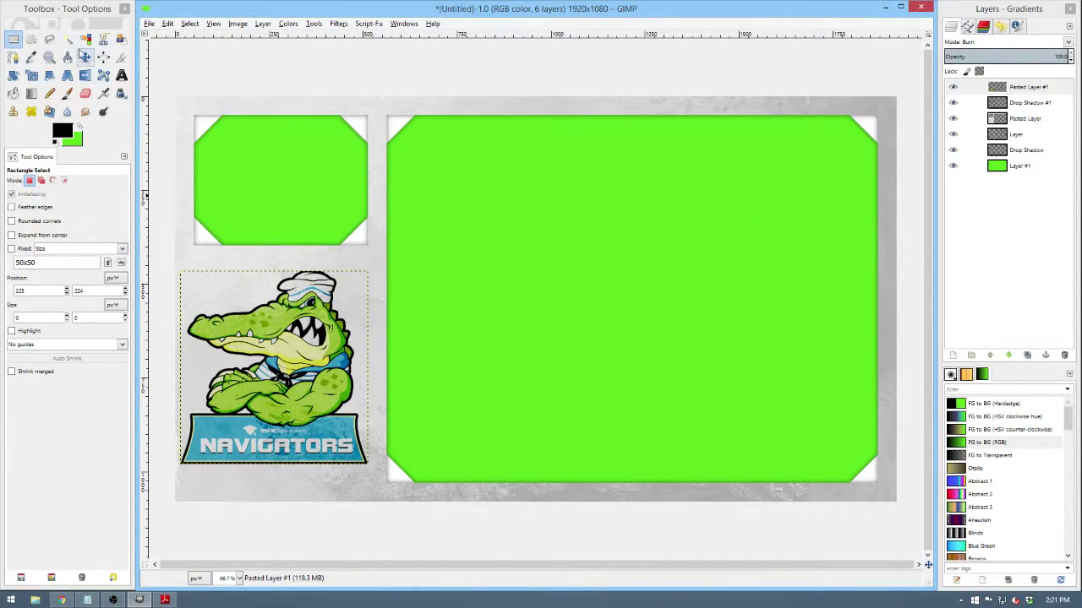
{"action": "left_click", "coordinate": [85, 57]}
{"action": "left_click_drag", "start_coordinate": [261, 352], "coordinate": [270, 376]}
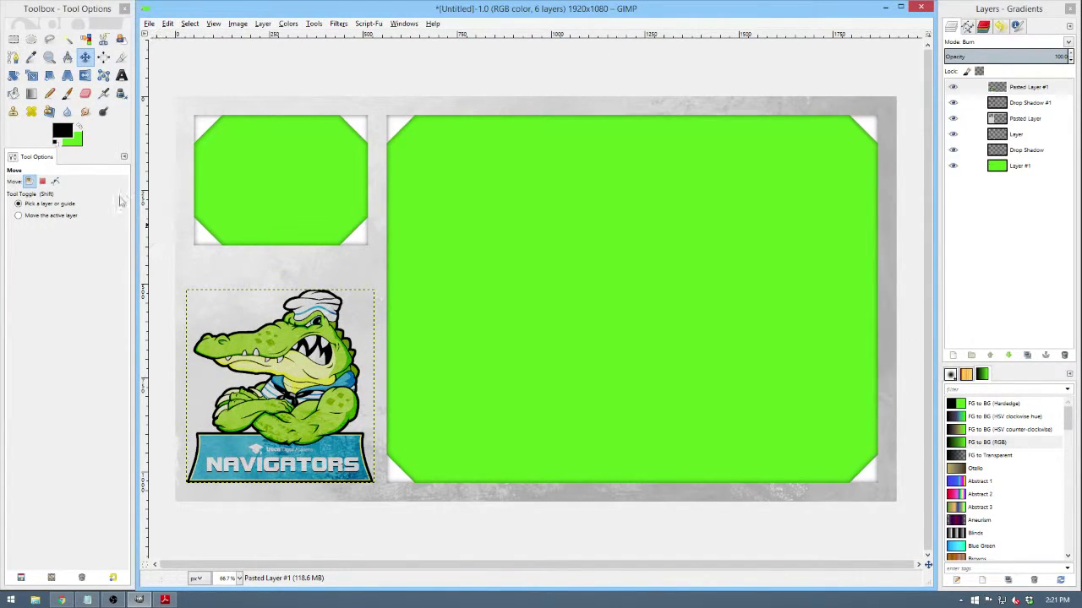
{"action": "left_click", "coordinate": [13, 40]}
{"action": "key", "text": "2"}
{"action": "scroll", "coordinate": [321, 388], "scroll_direction": "down", "scroll_amount": 3}
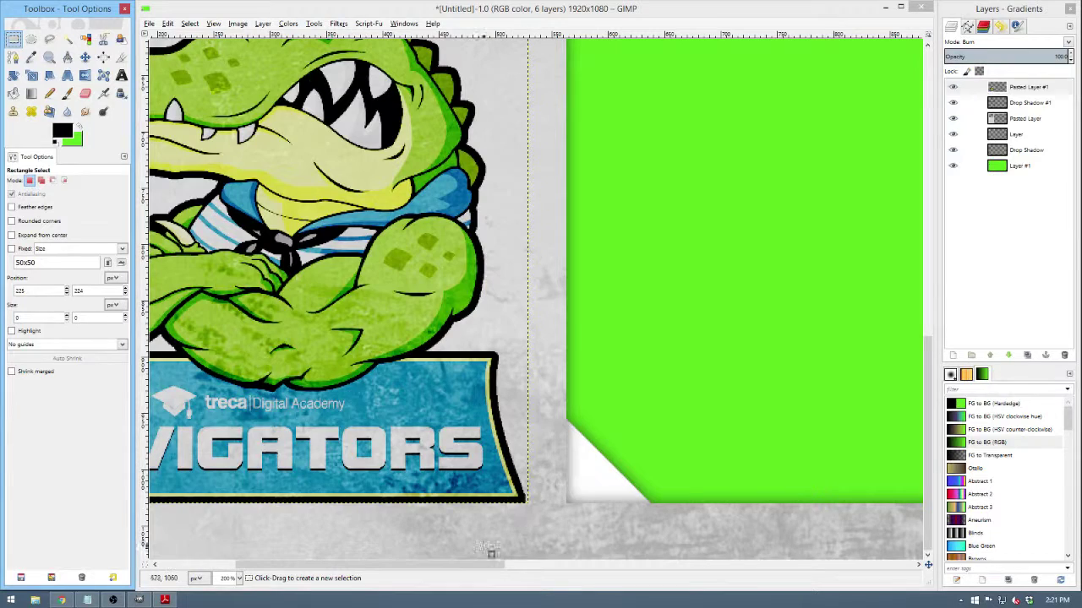
{"action": "key", "text": "shift+ctrl+j"}
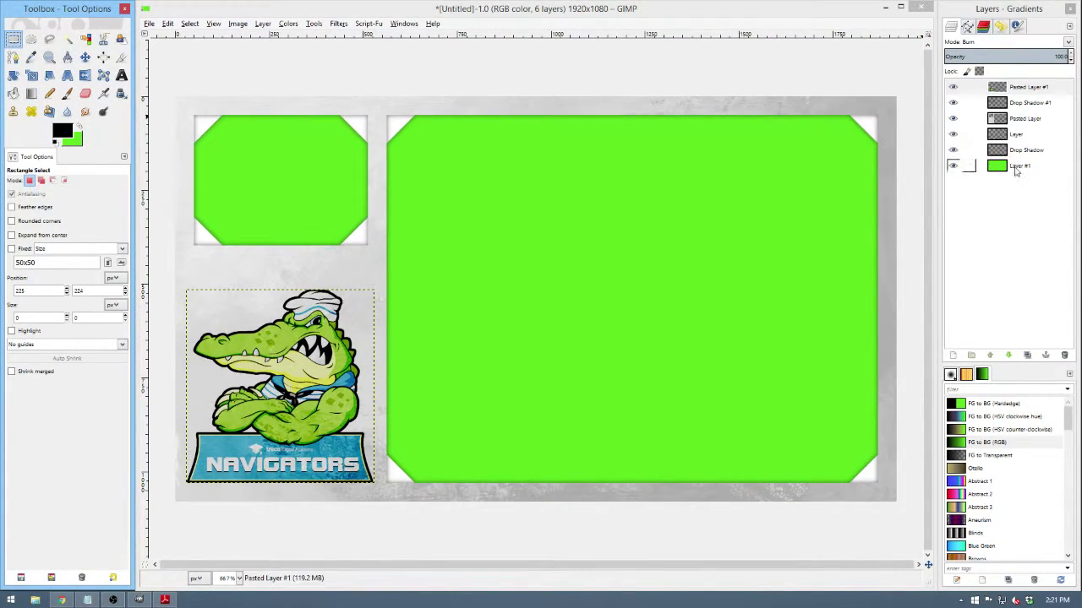
Hide the green background layer so that both cutouts are transparent.
{"action": "left_click", "coordinate": [980, 166]}
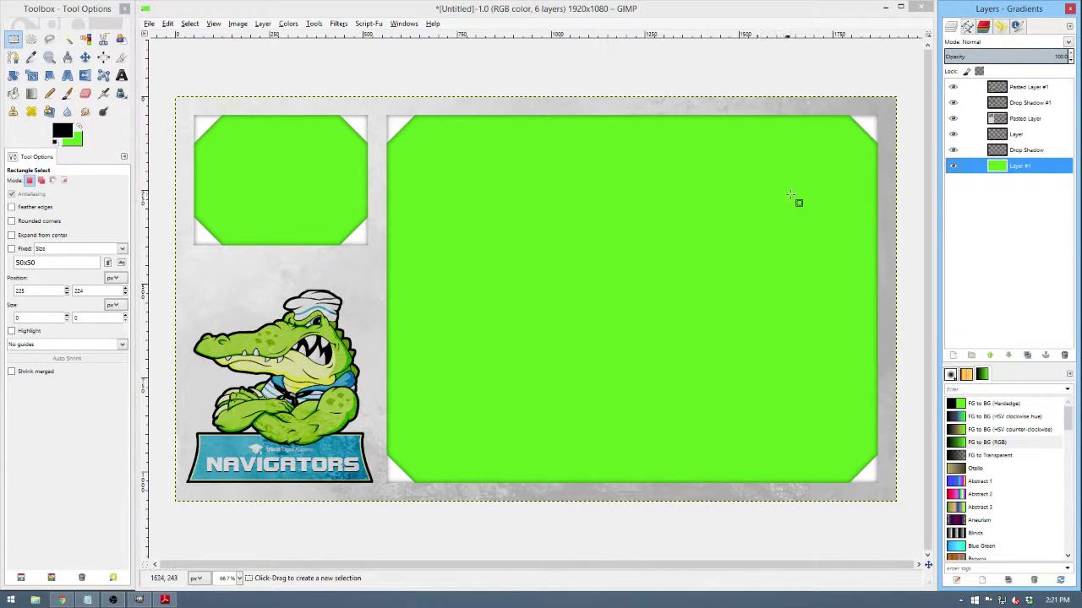
{"action": "left_click", "coordinate": [956, 168]}
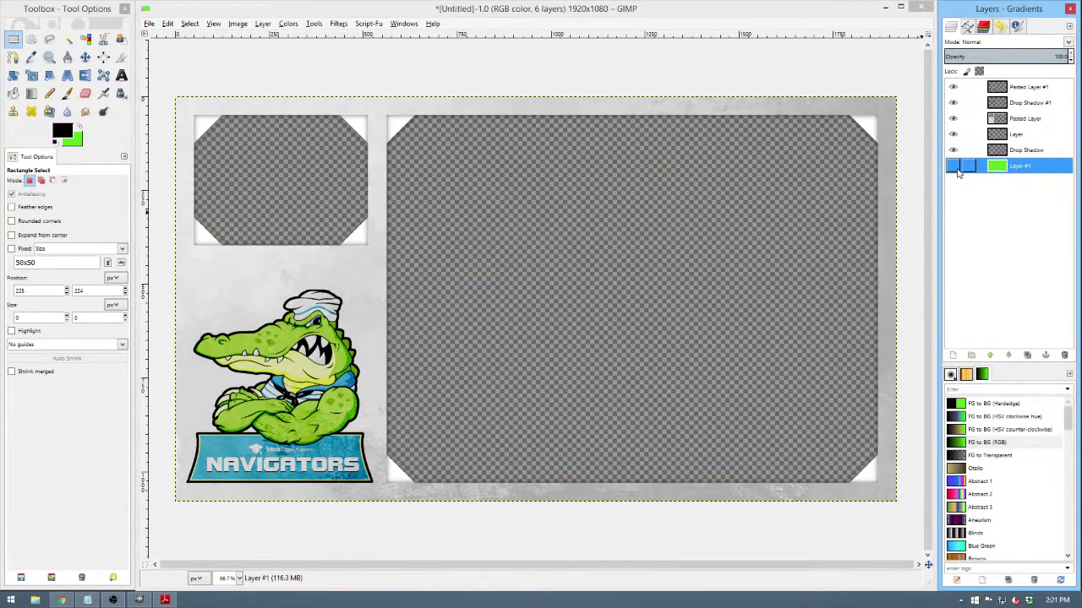
{"action": "left_click", "coordinate": [956, 168]}
{"action": "left_click", "coordinate": [956, 168]}
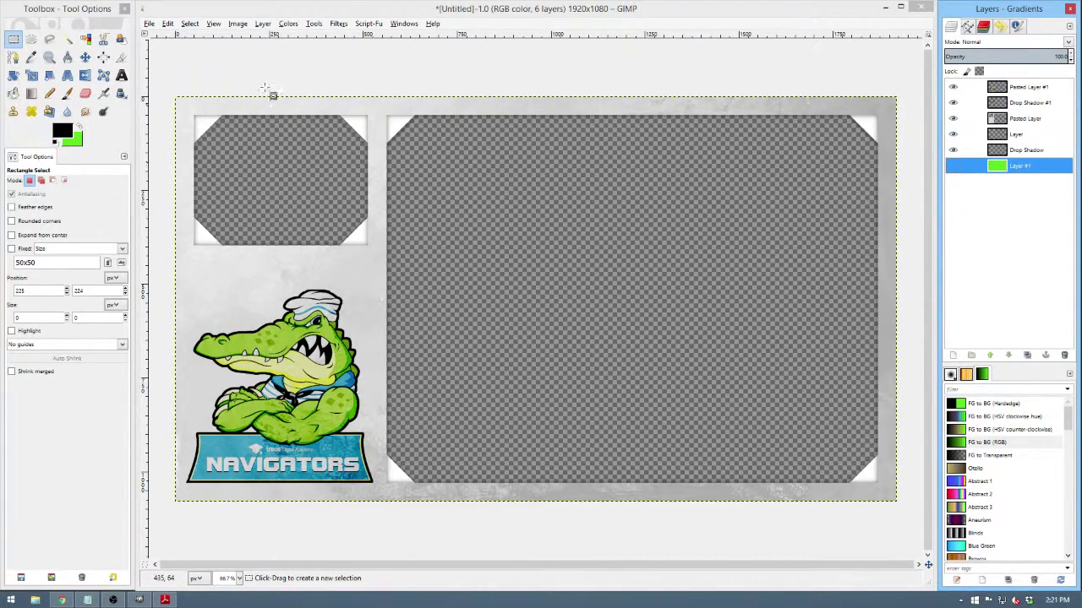
{"action": "left_click", "coordinate": [148, 23]}
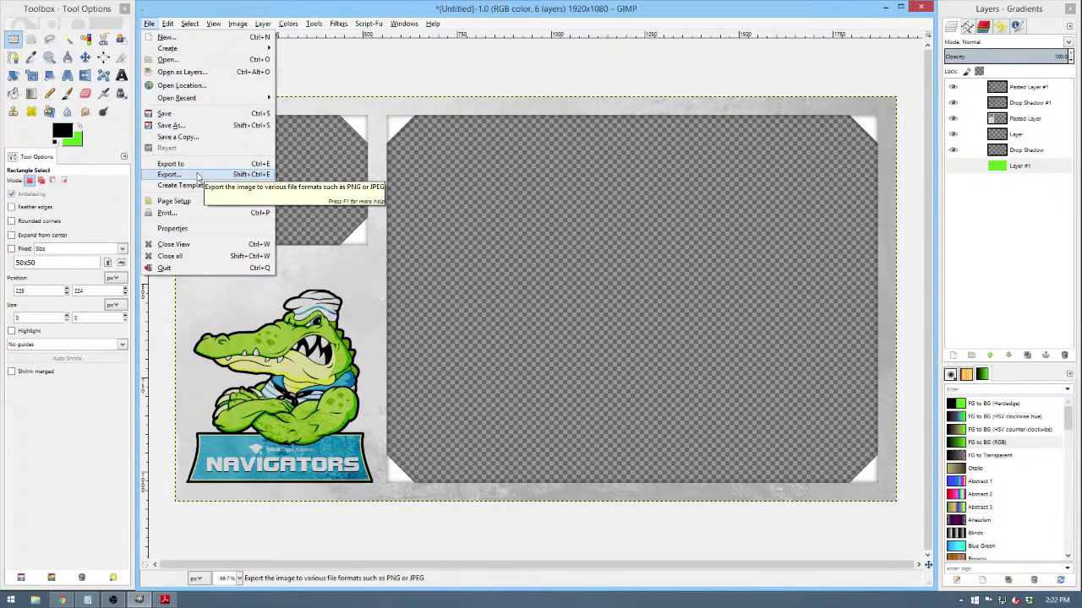
{"action": "mouse_move", "coordinate": [370, 29]}
{"action": "left_click", "coordinate": [353, 9]}
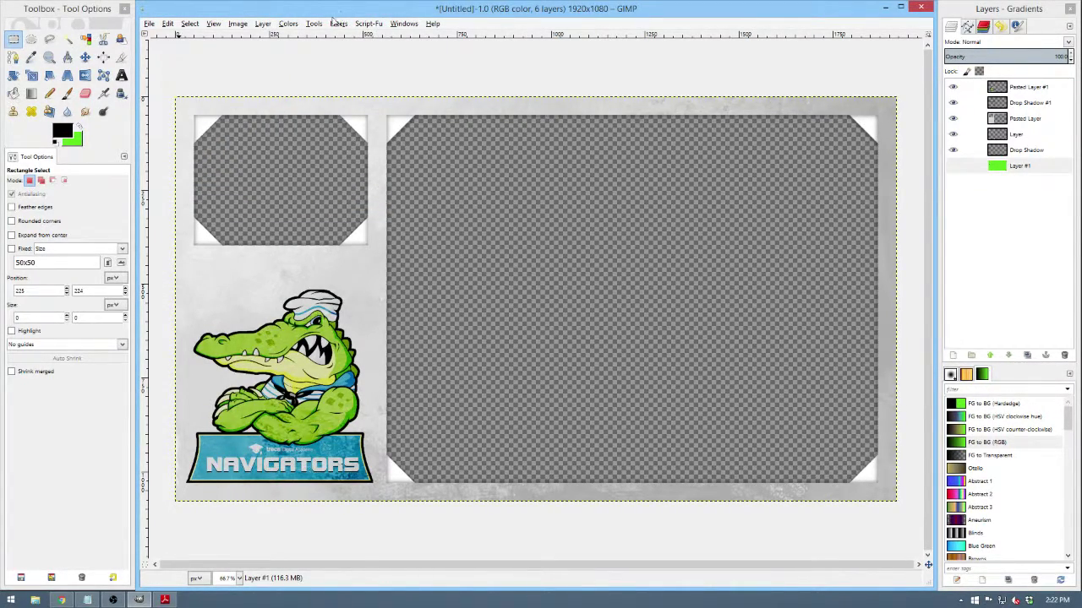